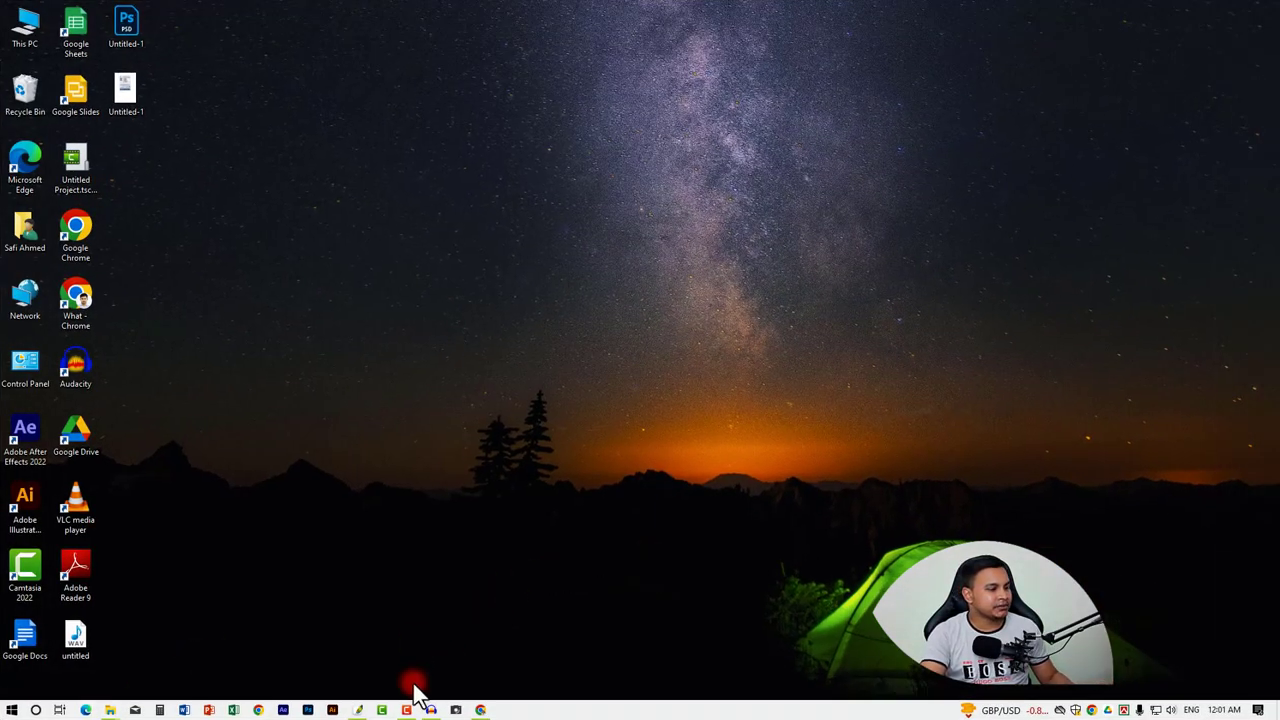
- Maximize Photoshop and clear the card details right of the photo to white on both ID scans
left_click(355, 708)
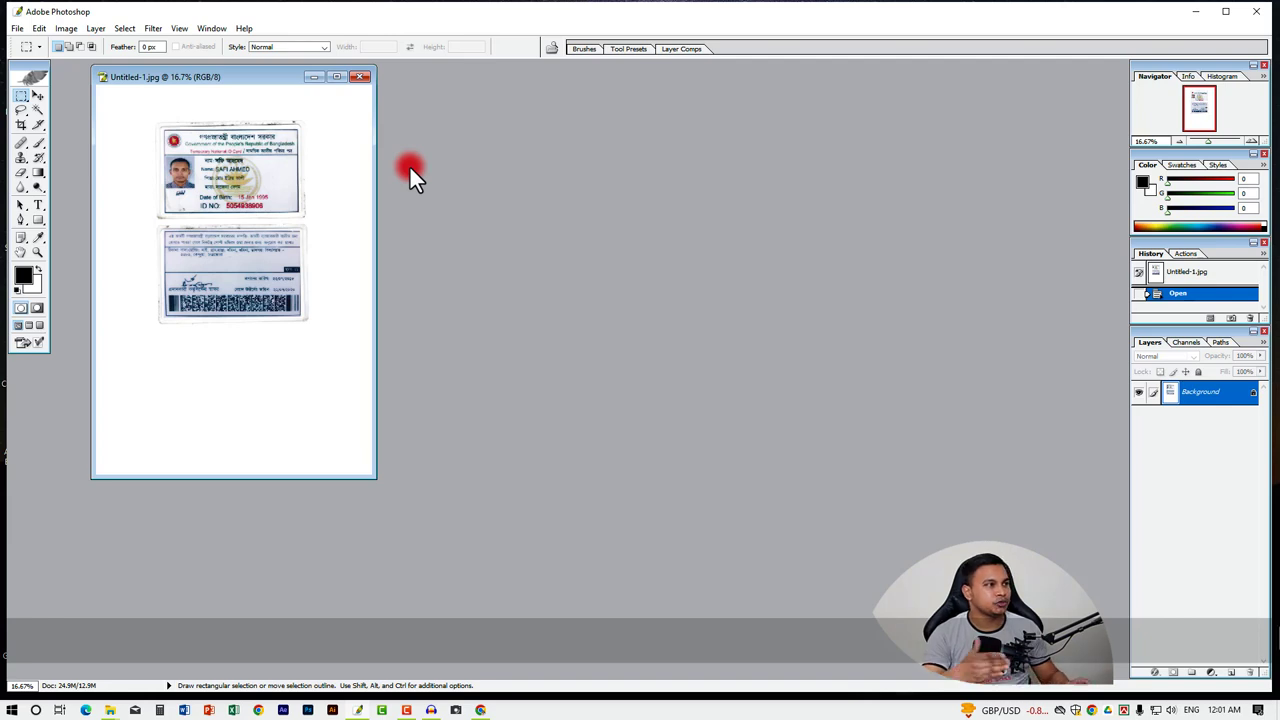
double_click(1092, 20)
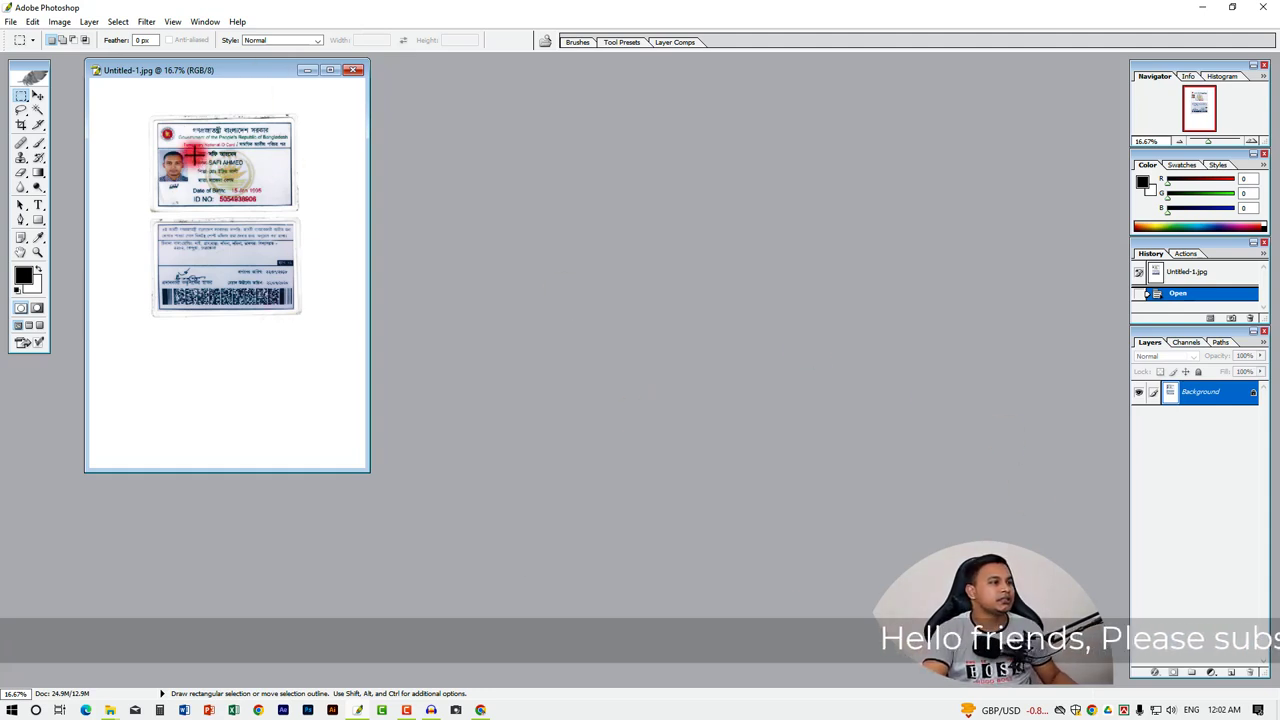
left_click_drag(194, 148, 298, 318)
key("Delete")
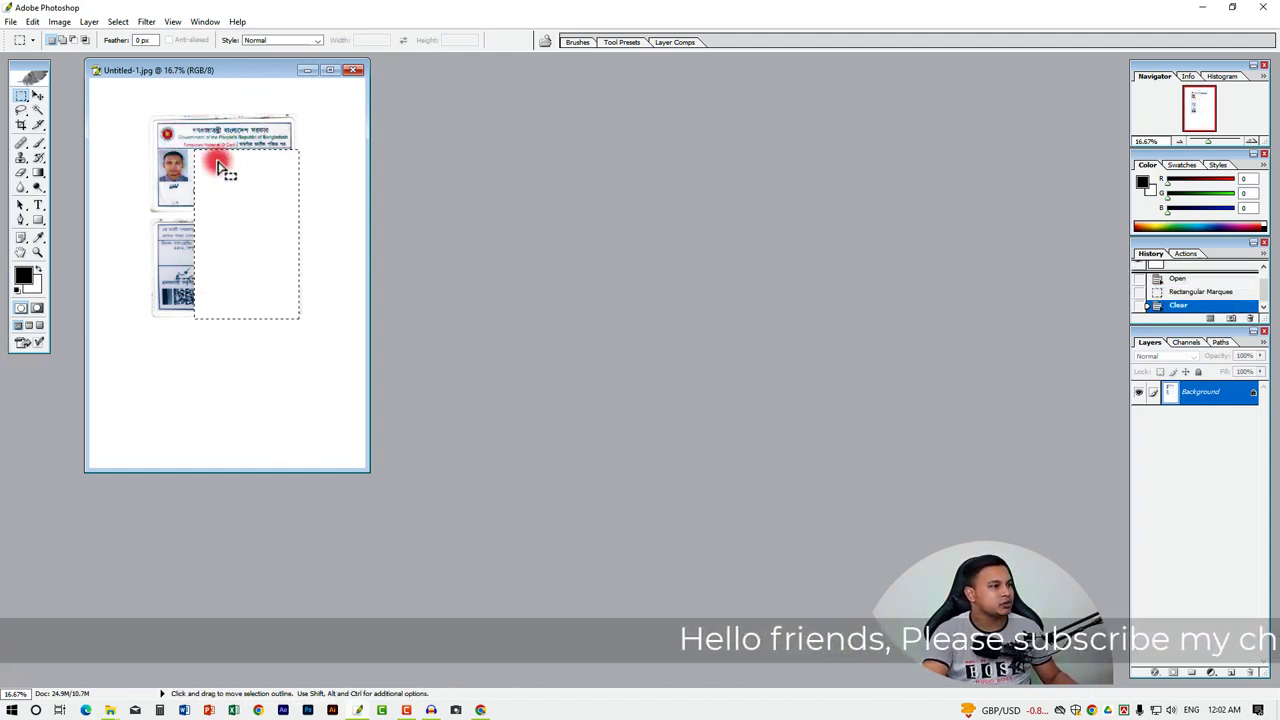
left_click(224, 124)
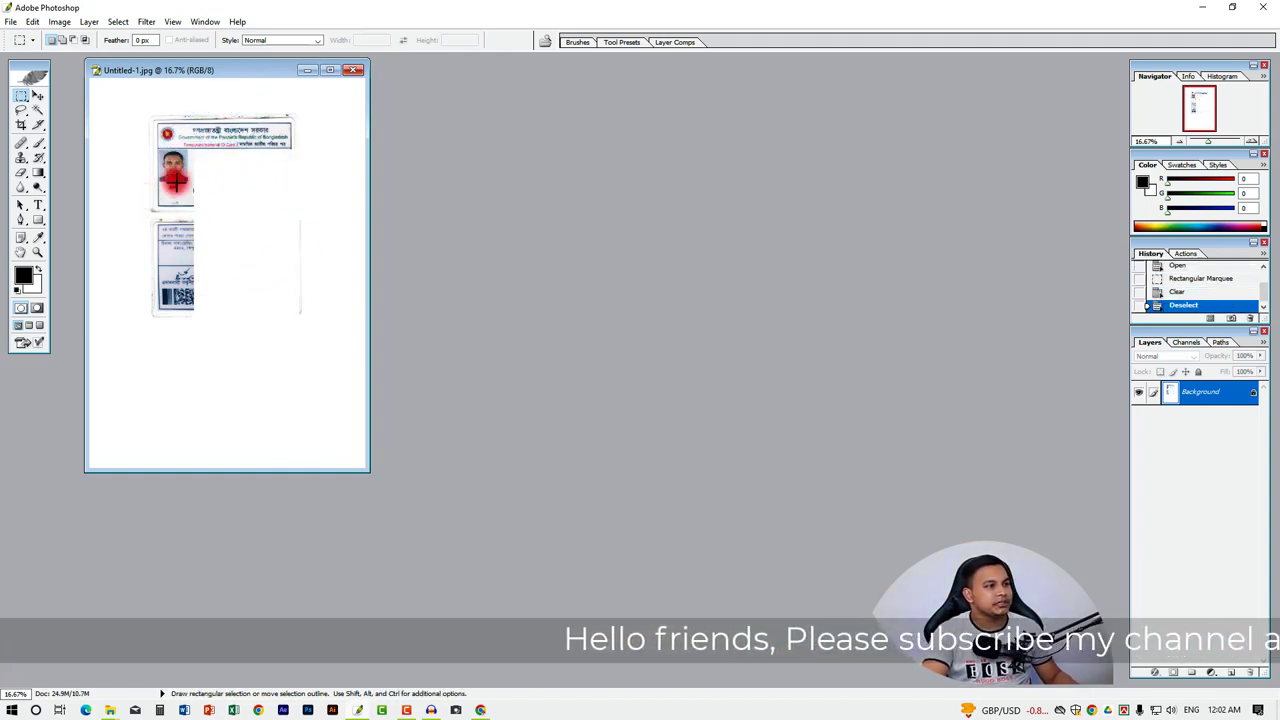
left_click(340, 80)
scroll(555, 307, "down", 1)
- Zoom to 100% and pan so the ID card header and the man's photo fill the view
scroll(615, 320, "up", 2)
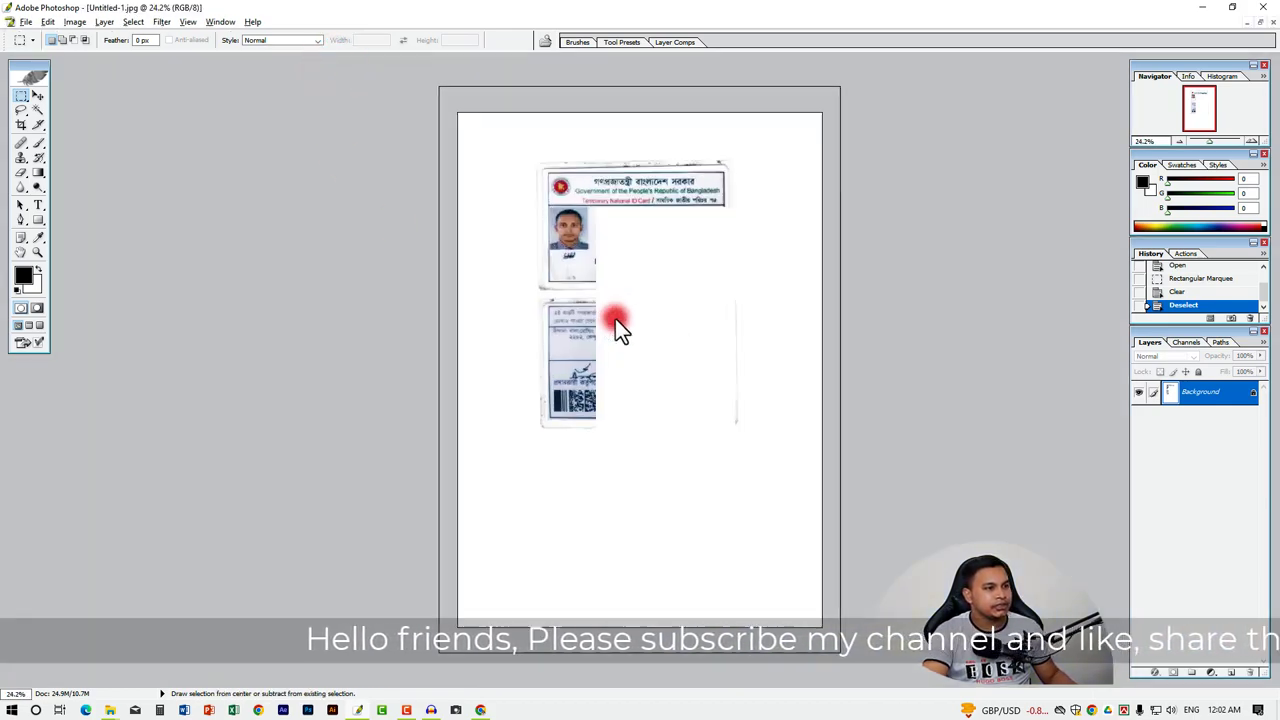
scroll(606, 294, "up", 1)
scroll(508, 251, "up", 1)
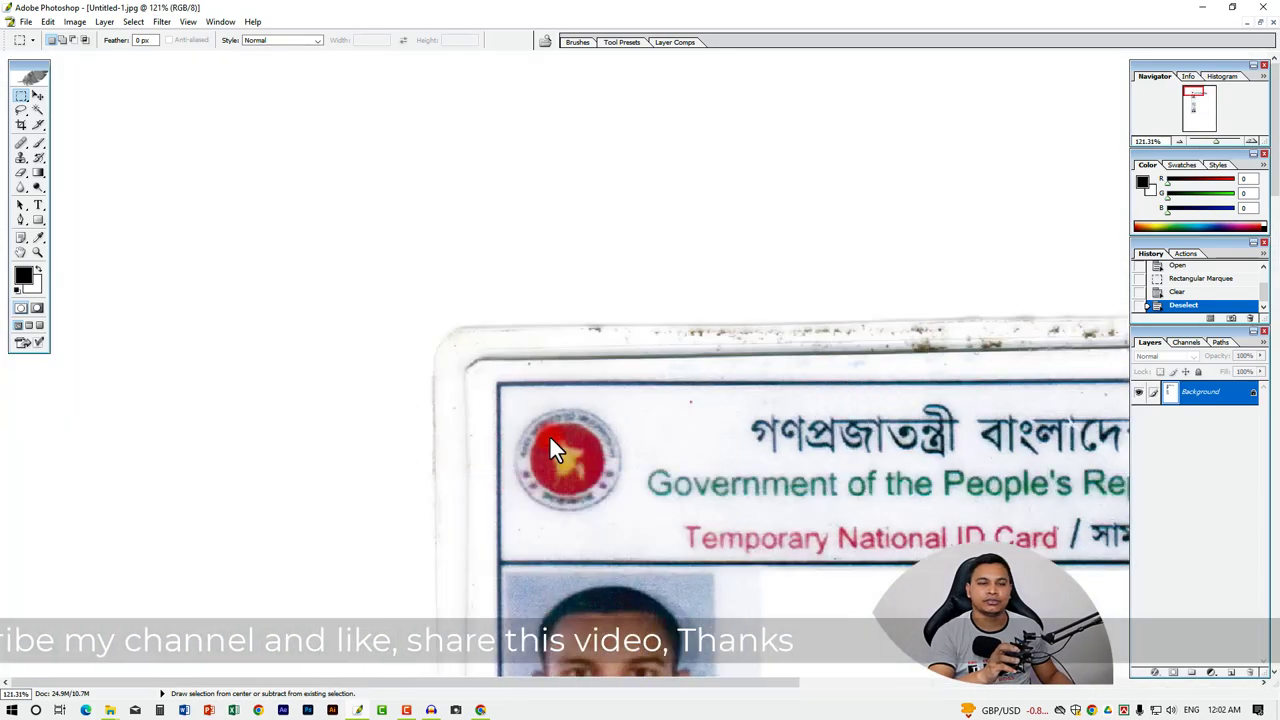
left_click(550, 438, "alt")
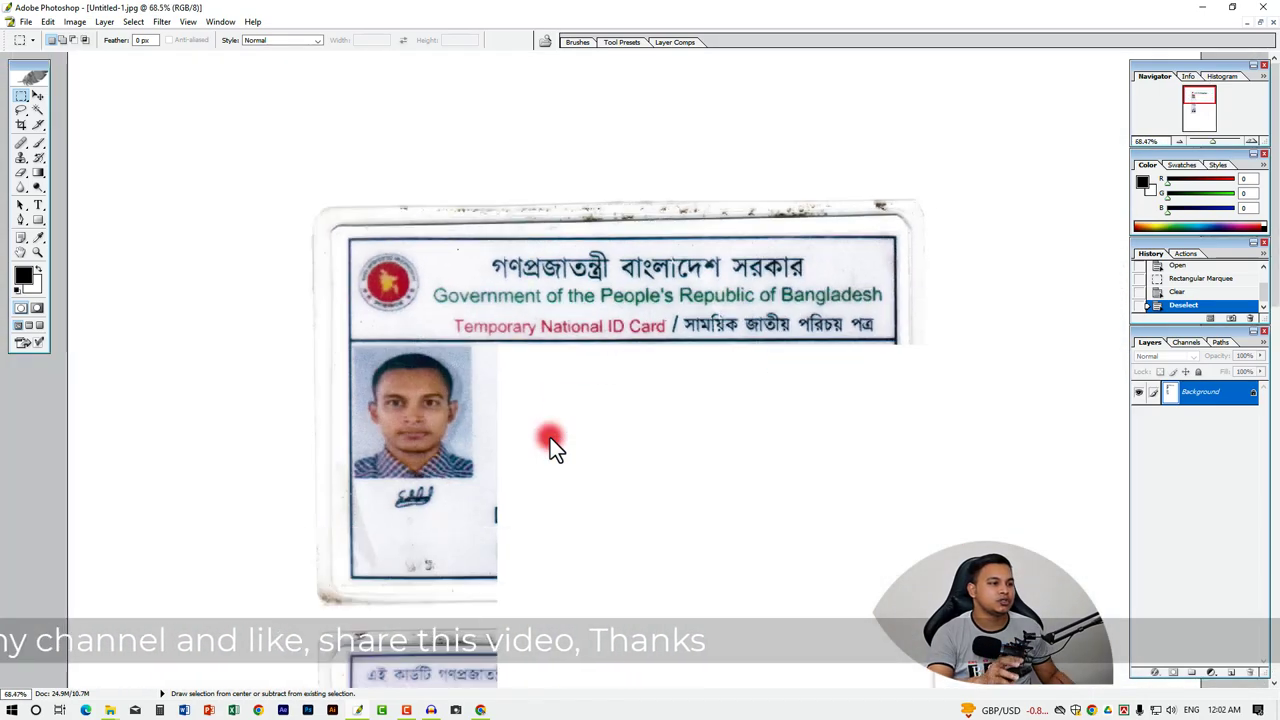
scroll(550, 438, "up", 1)
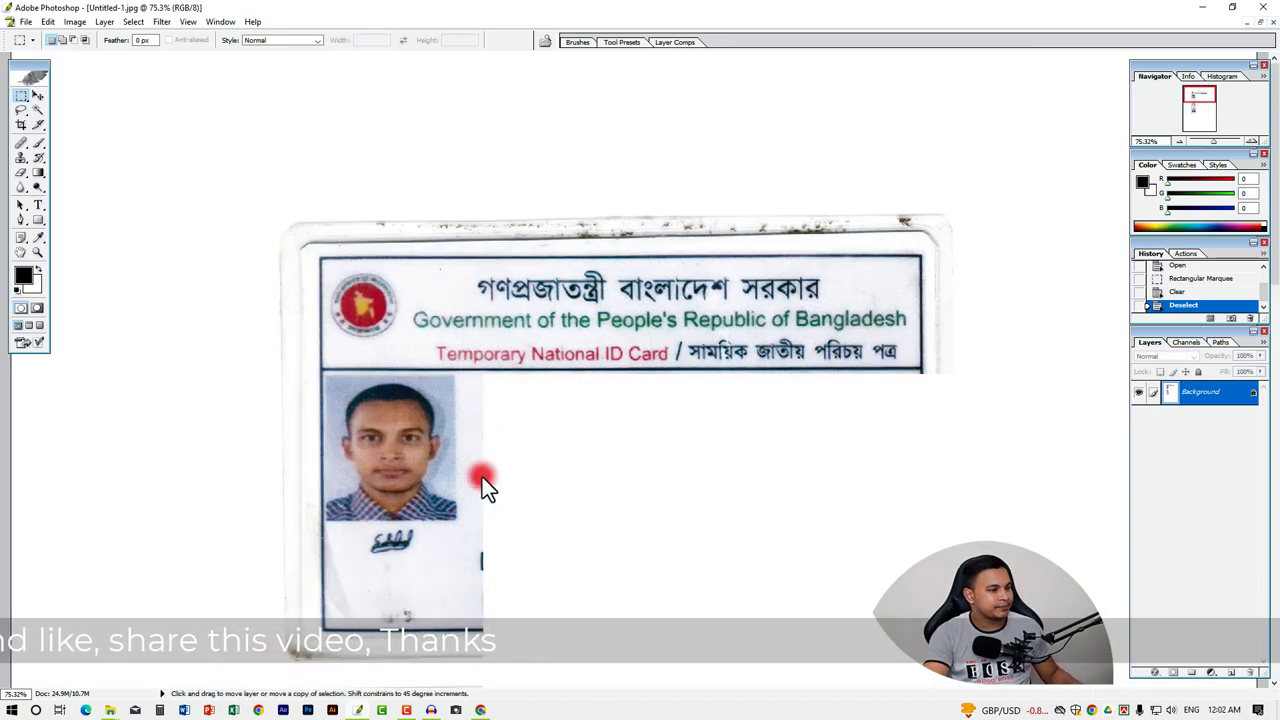
left_click(385, 478, "alt")
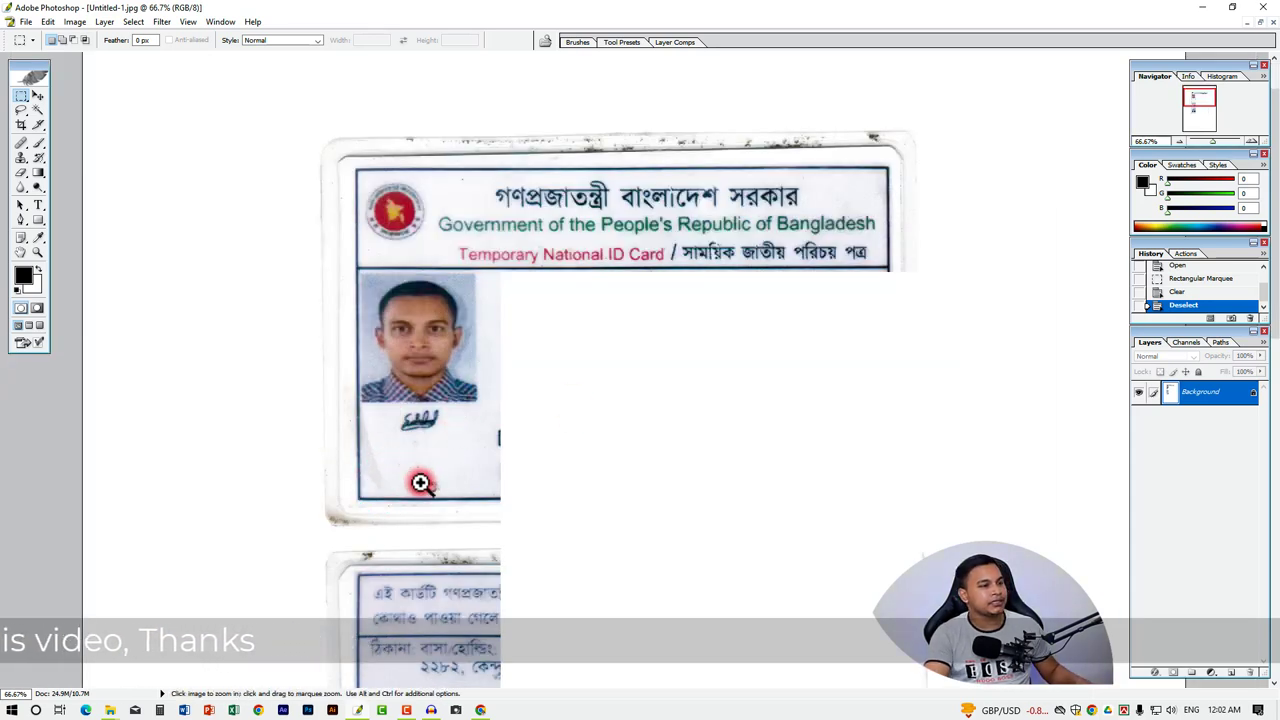
left_click(243, 516)
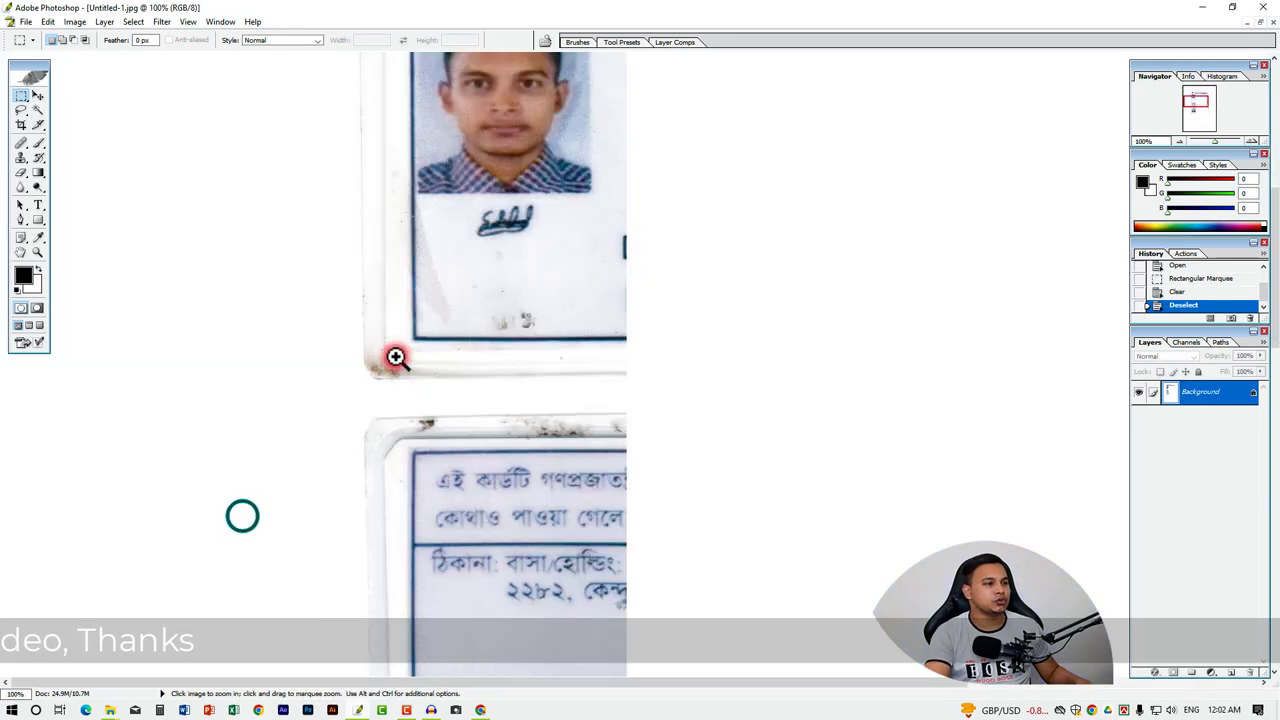
mouse_move(514, 157)
left_mouse_down()
mouse_move(480, 434)
mouse_move(490, 422)
left_mouse_up()
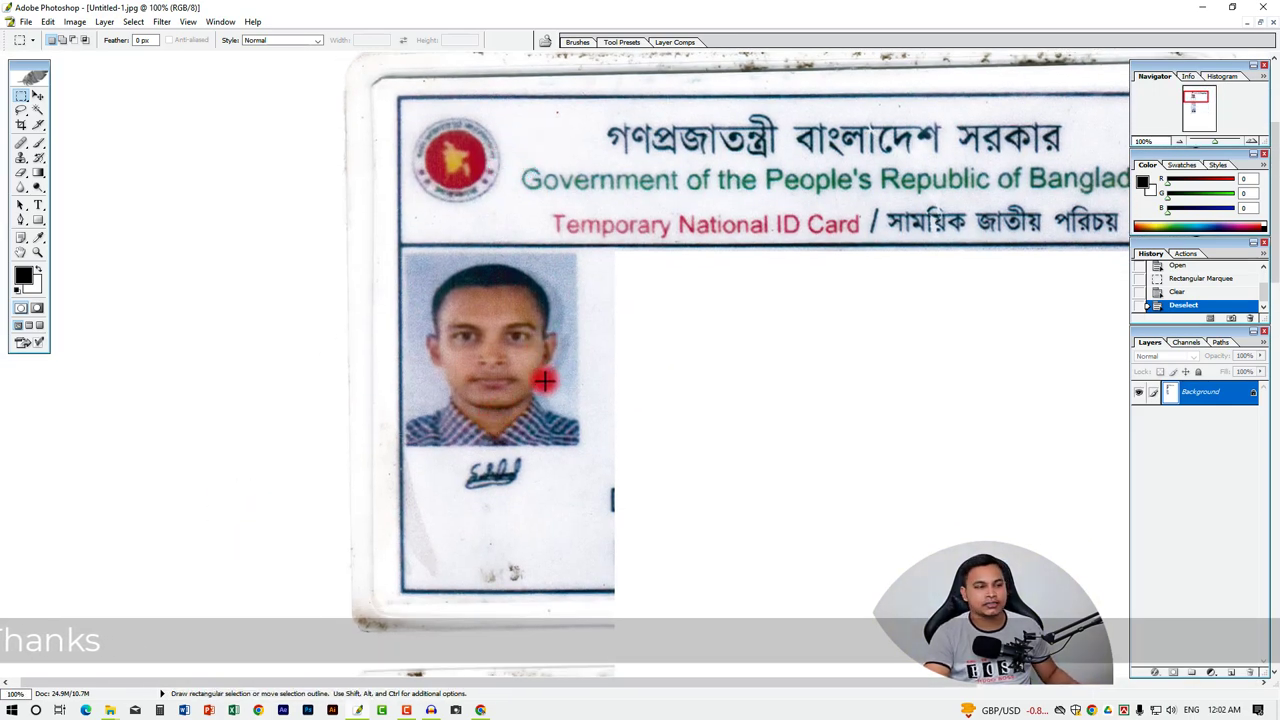
key("space")
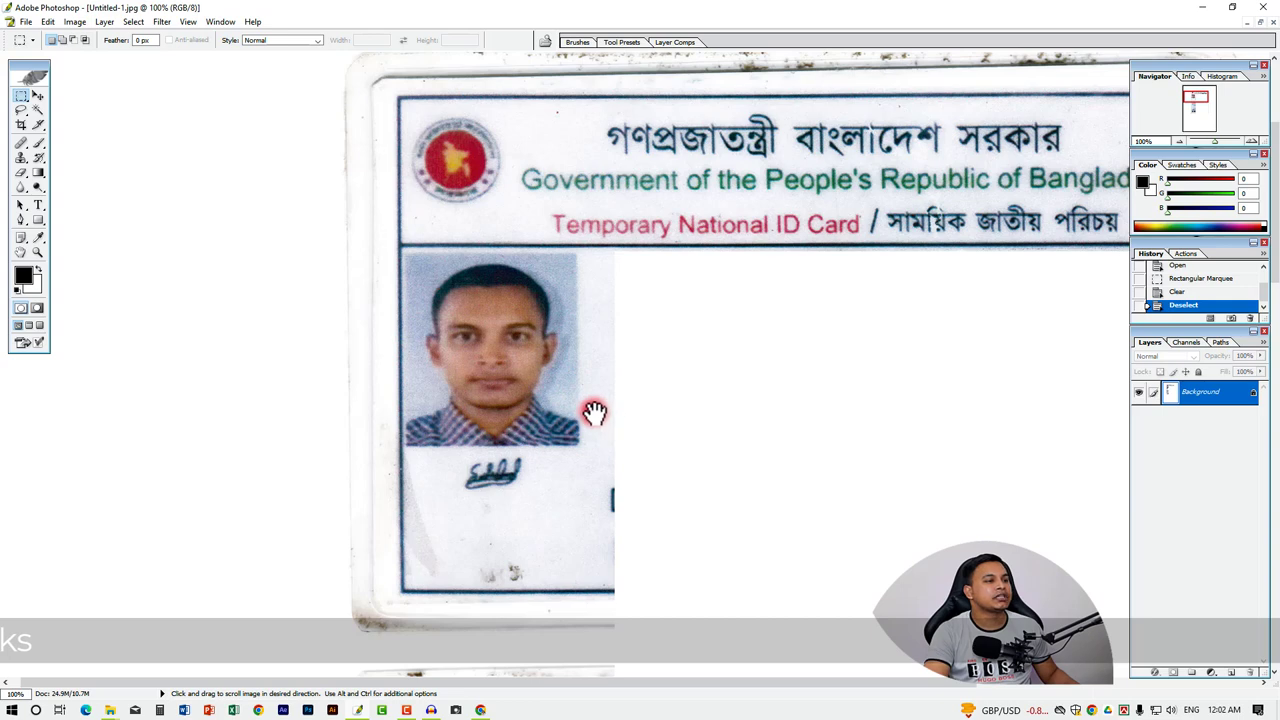
mouse_move(594, 412)
left_mouse_down()
mouse_move(234, 221)
mouse_move(531, 357)
left_mouse_up()
left_click_drag(546, 277, 428, 371)
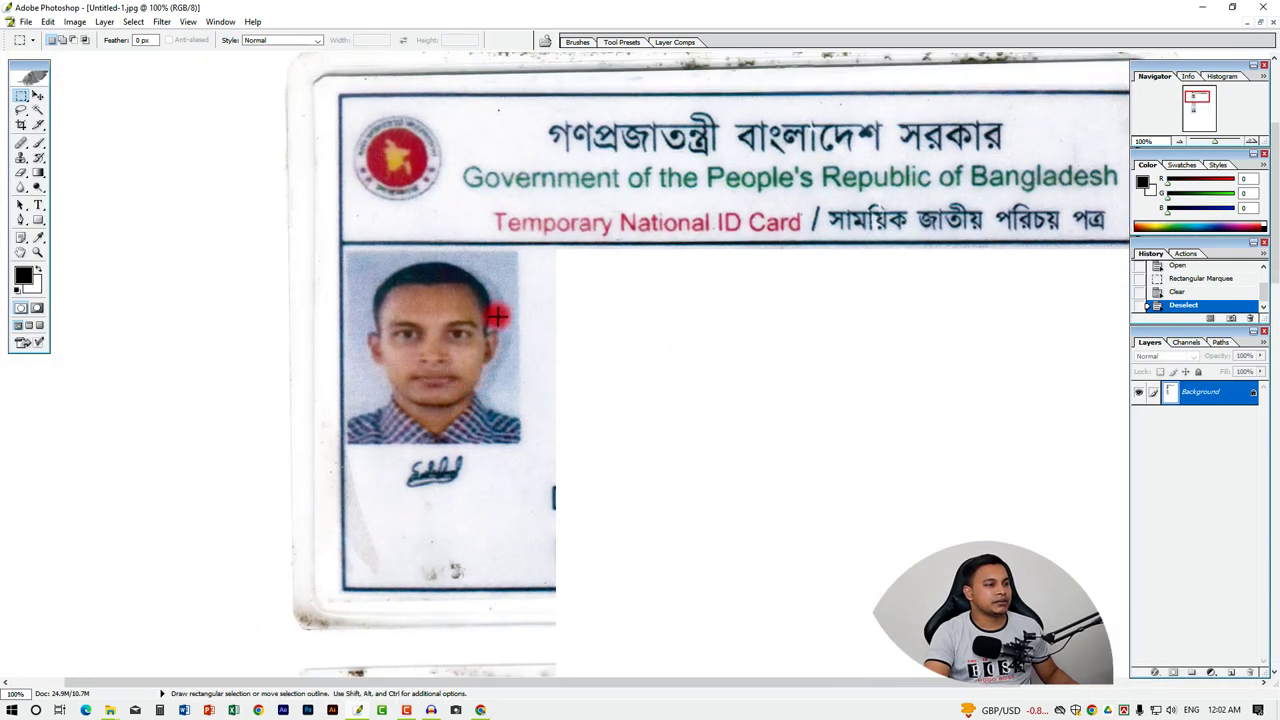
- Switch back to the Rectangular Marquee tool
left_click(40, 106)
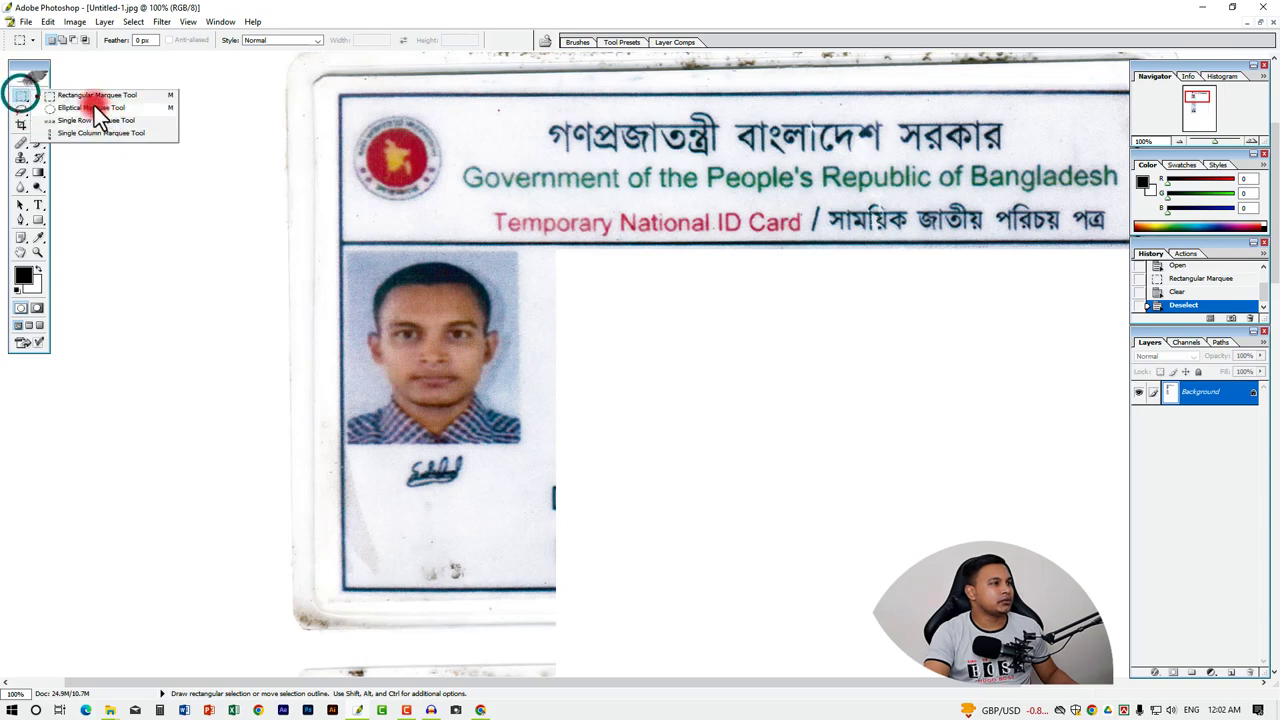
left_click(88, 97)
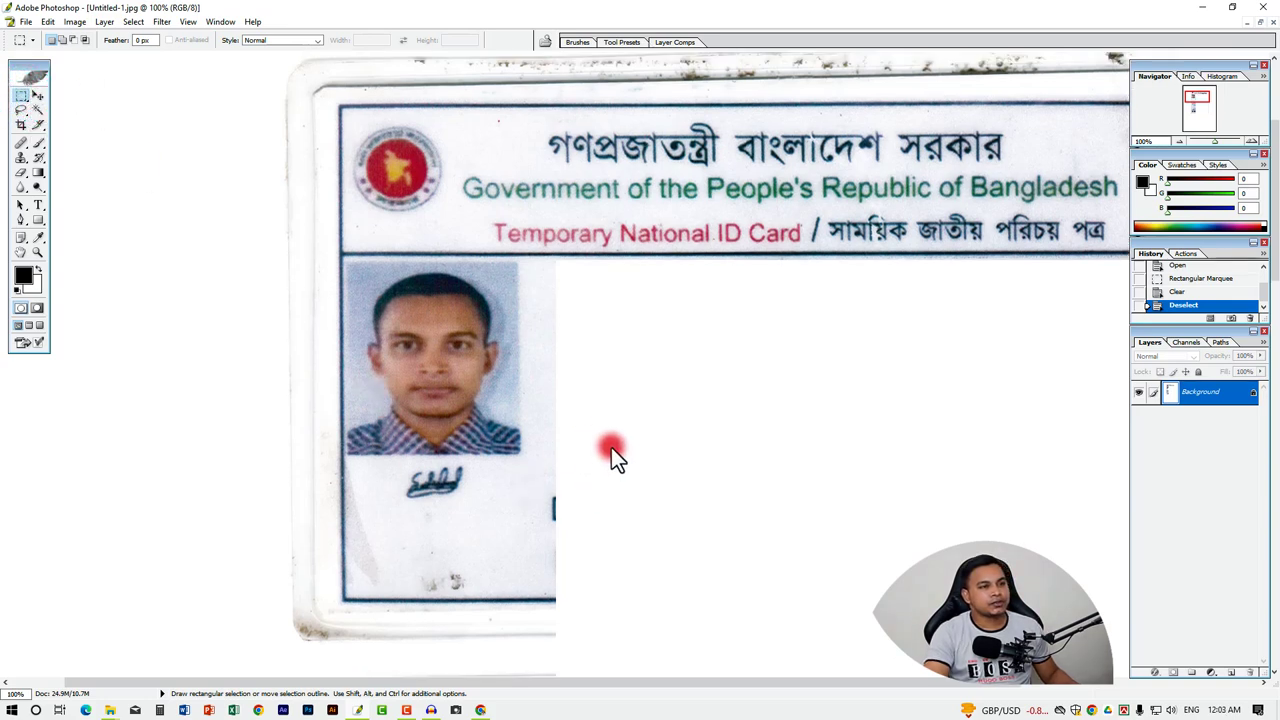
scroll(611, 446, "up", 1)
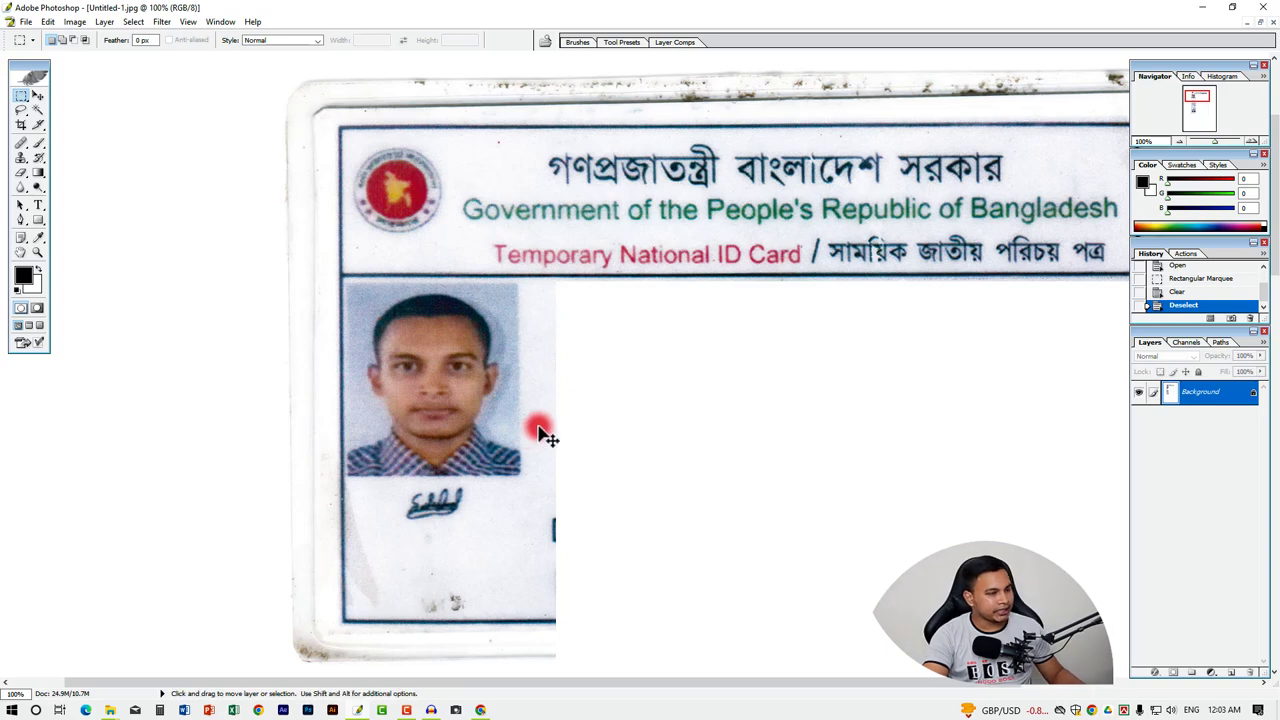
- Create a new 1.6 × 1.9 inch document at 300 pixels/inch
key("ctrl+n")
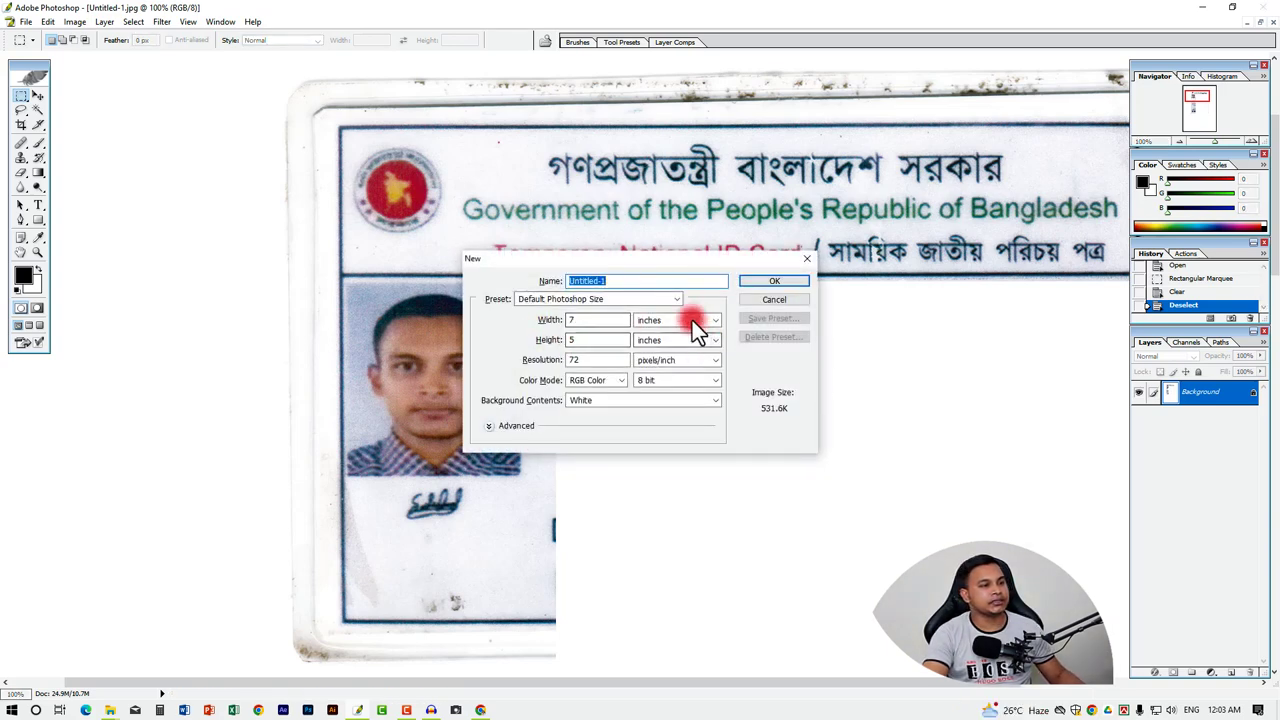
double_click(585, 320)
type("1.6")
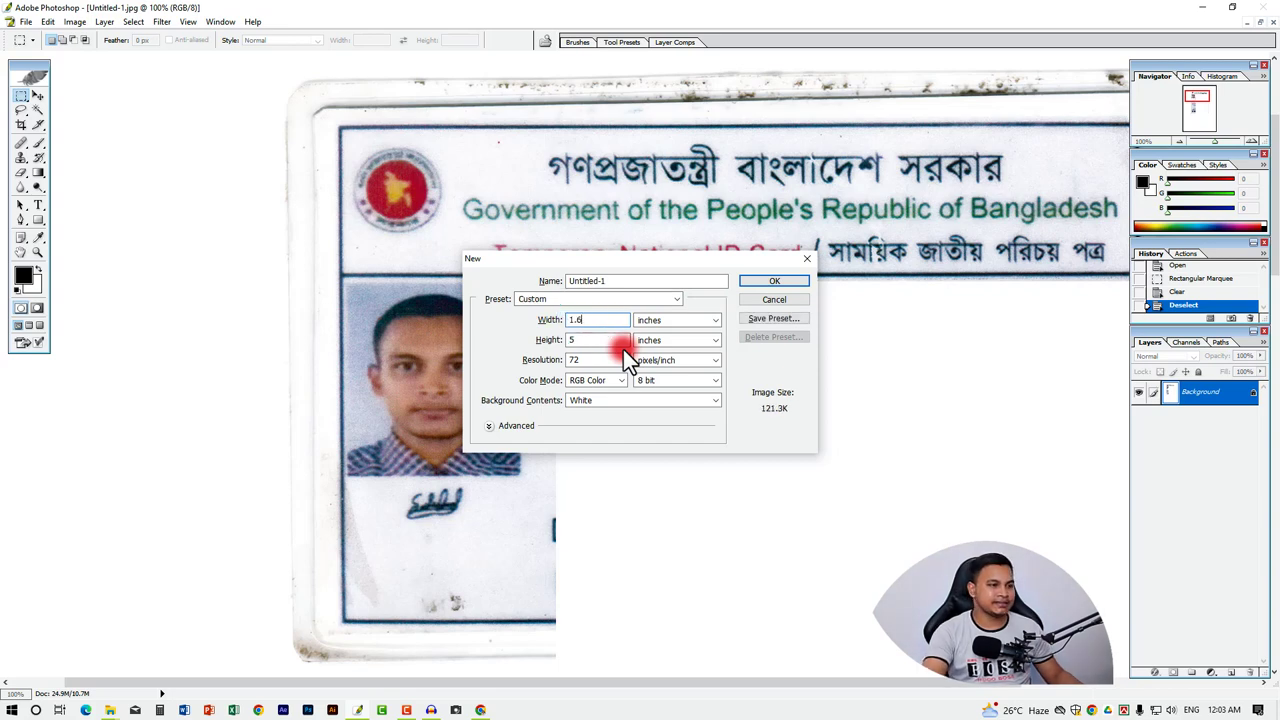
double_click(596, 341)
type("1")
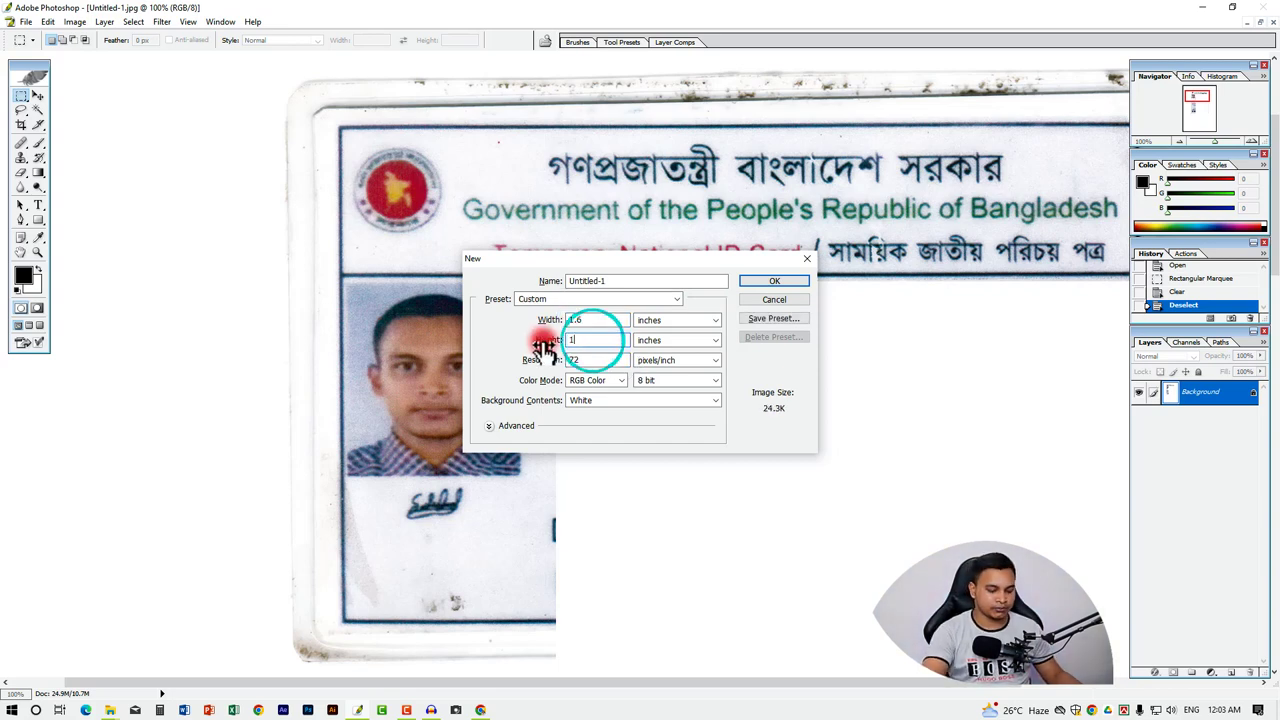
type(".9")
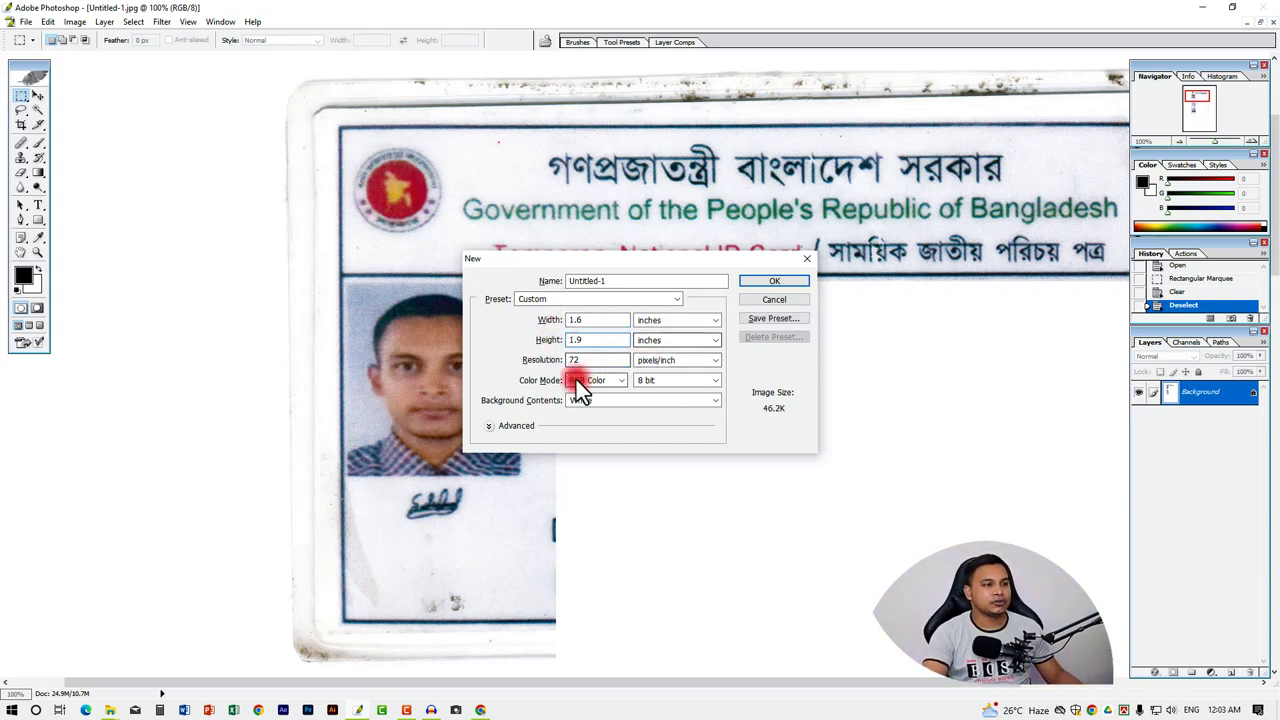
double_click(590, 360)
type("300")
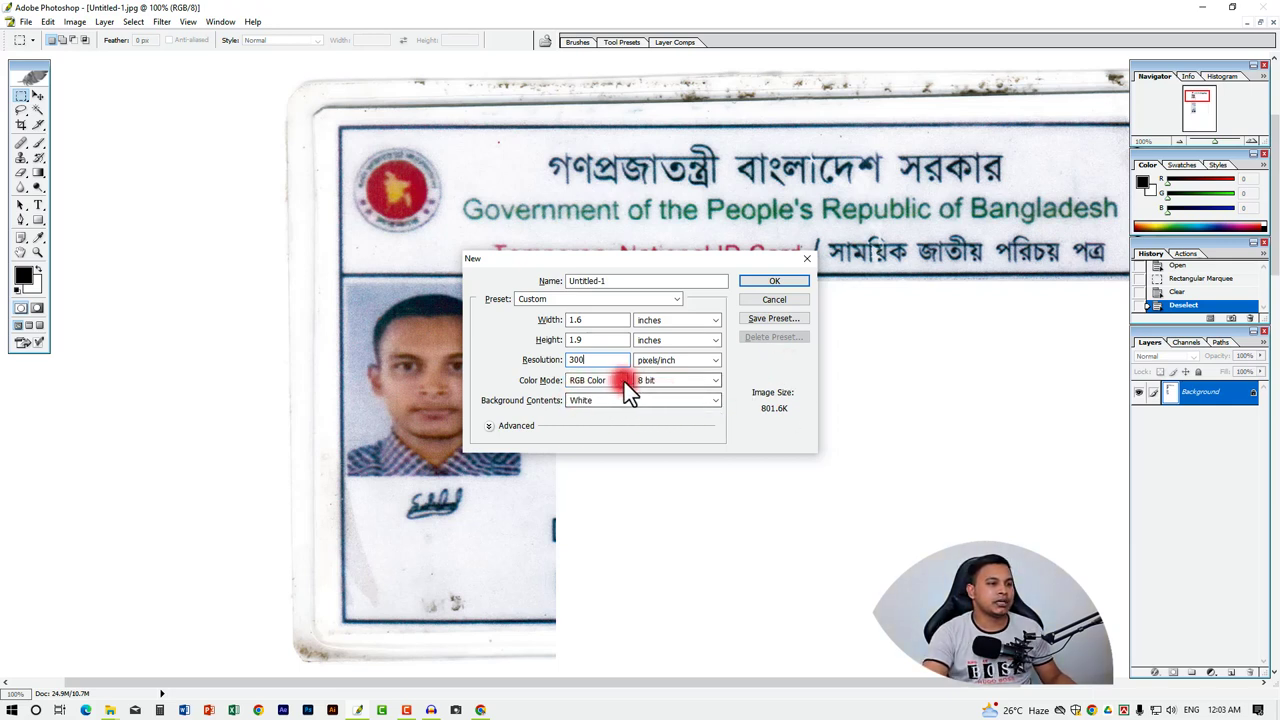
left_click(784, 280)
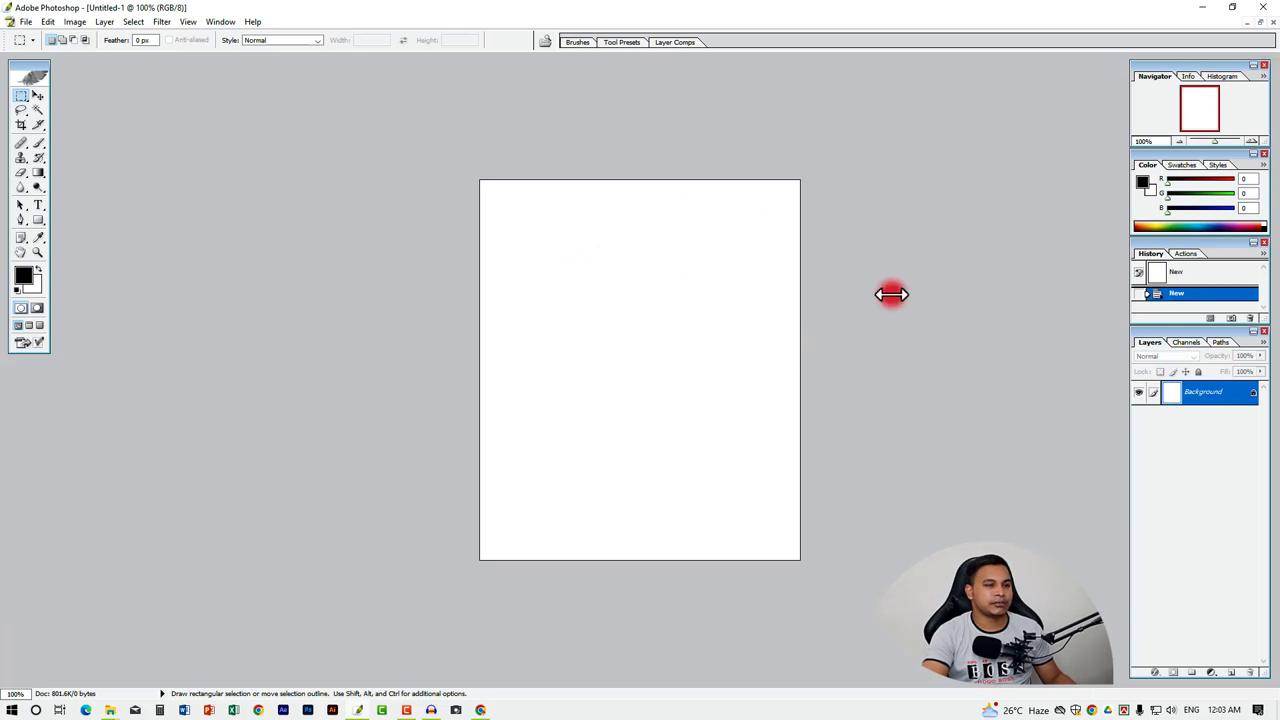
- Float the new document window and arrange it beside the enlarged ID scan window
left_click(1262, 24)
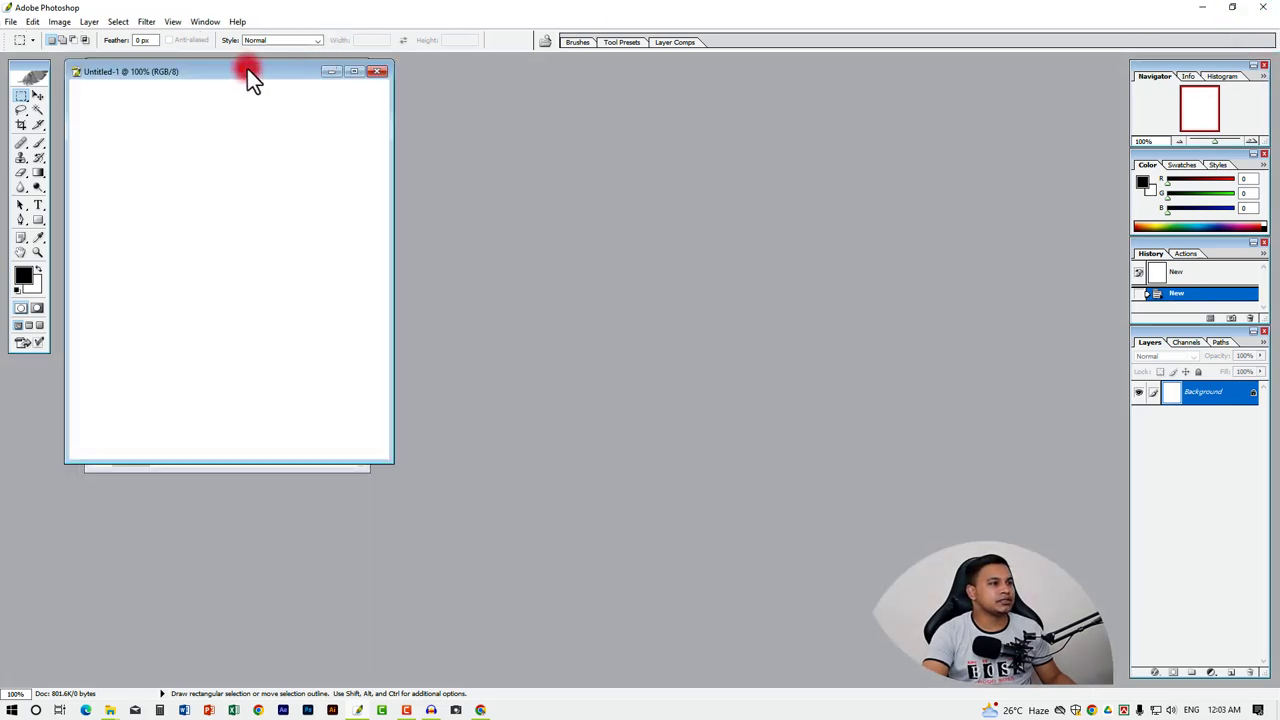
mouse_move(250, 67)
left_mouse_down()
mouse_move(855, 117)
mouse_move(917, 82)
left_mouse_up()
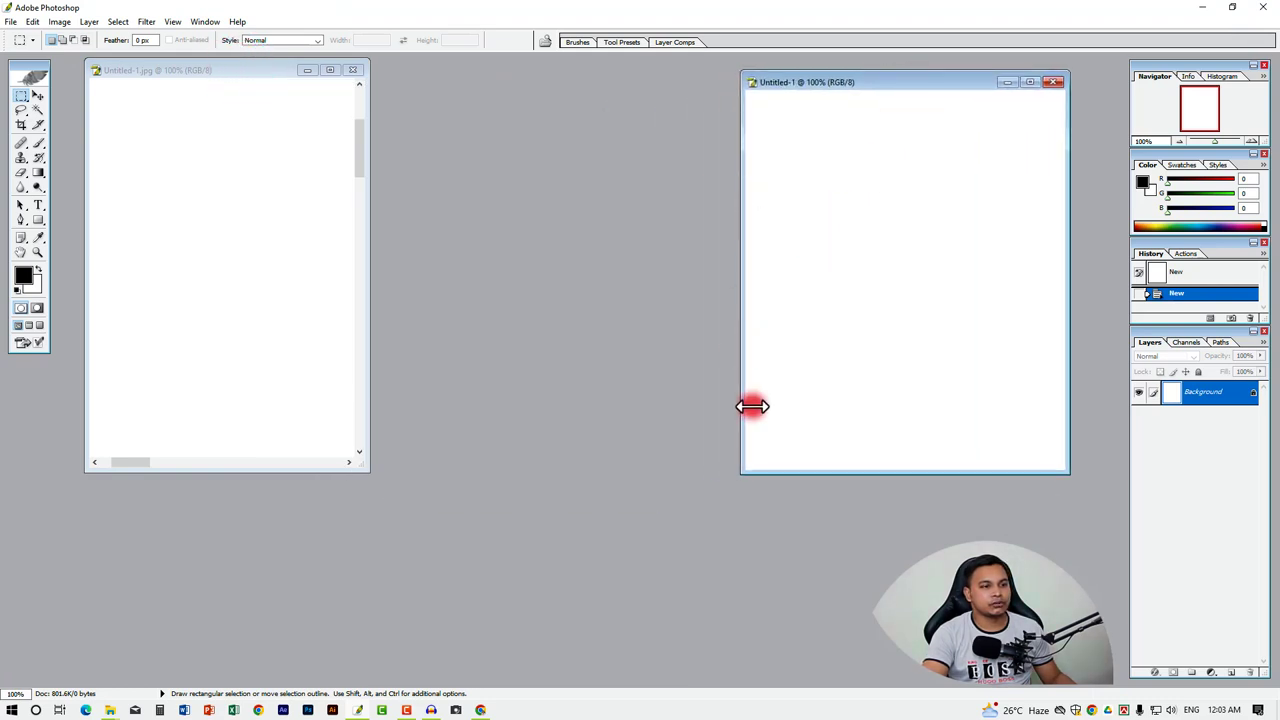
left_click_drag(745, 475, 481, 607)
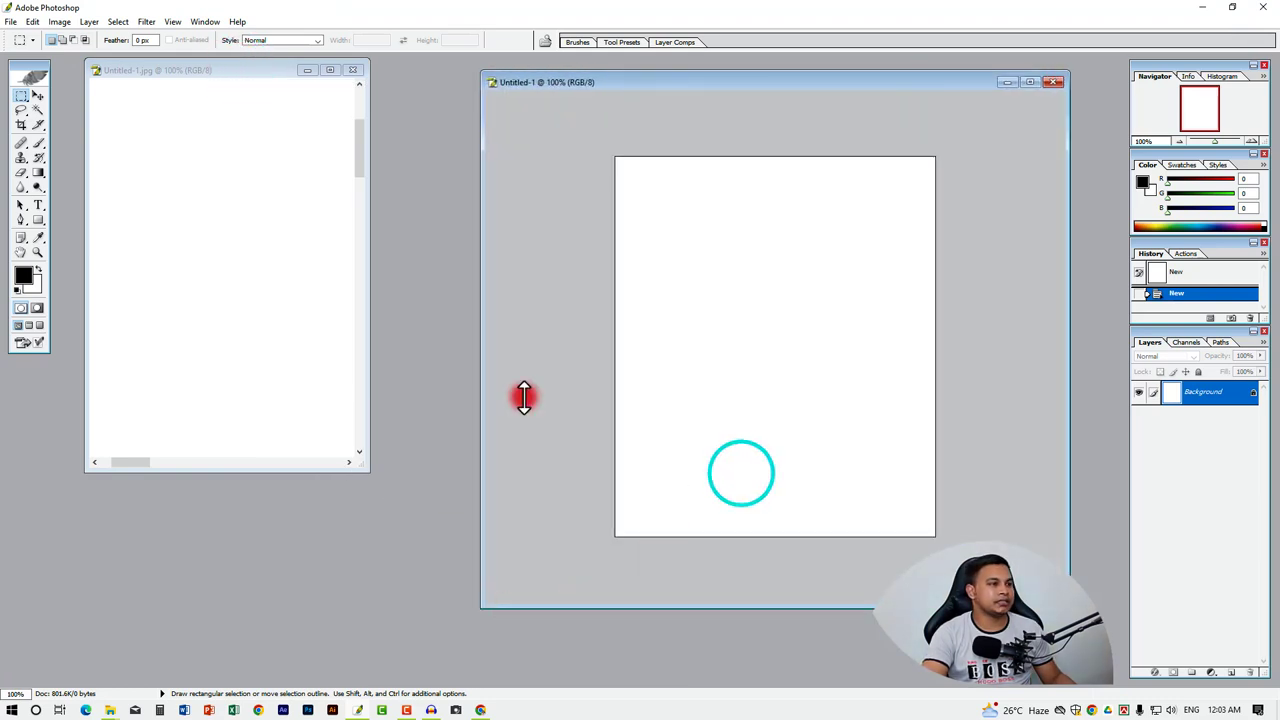
left_click_drag(367, 472, 469, 626)
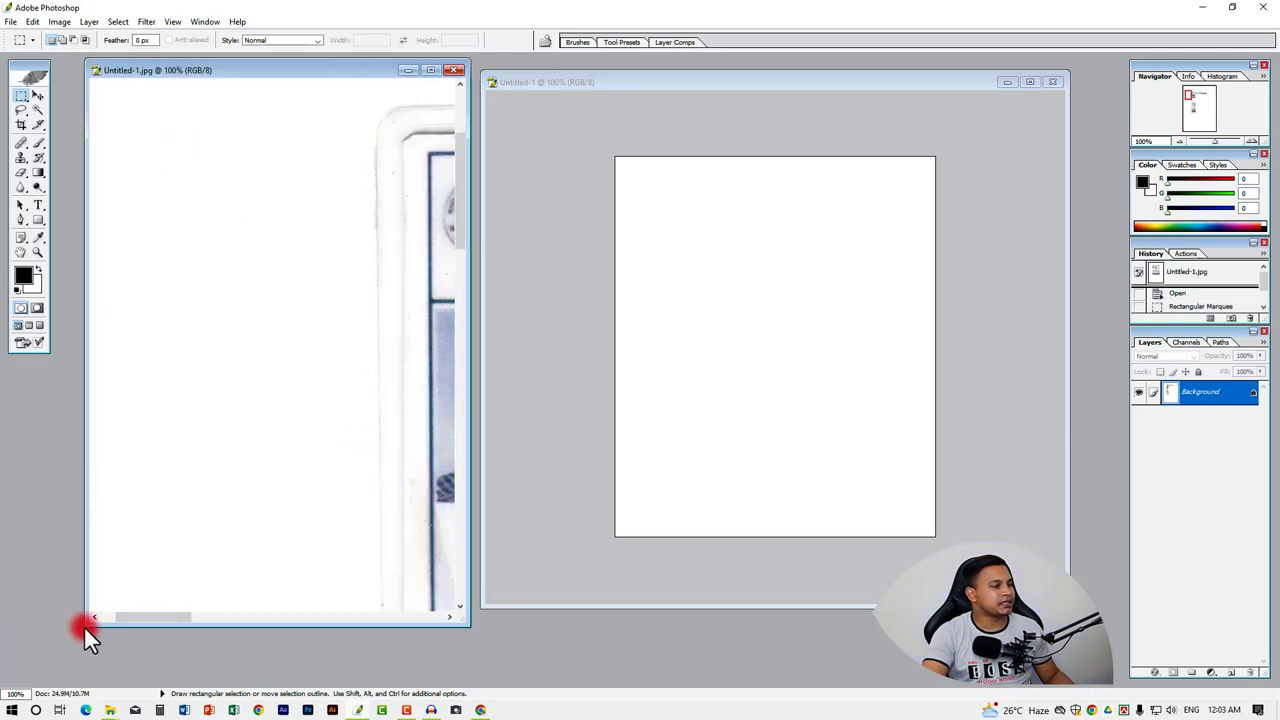
- Frame the ID card header and draw a rectangular selection around the man's portrait
key("ctrl+minus")
mouse_move(265, 342)
left_mouse_down()
mouse_move(330, 408)
mouse_move(171, 334)
left_mouse_up()
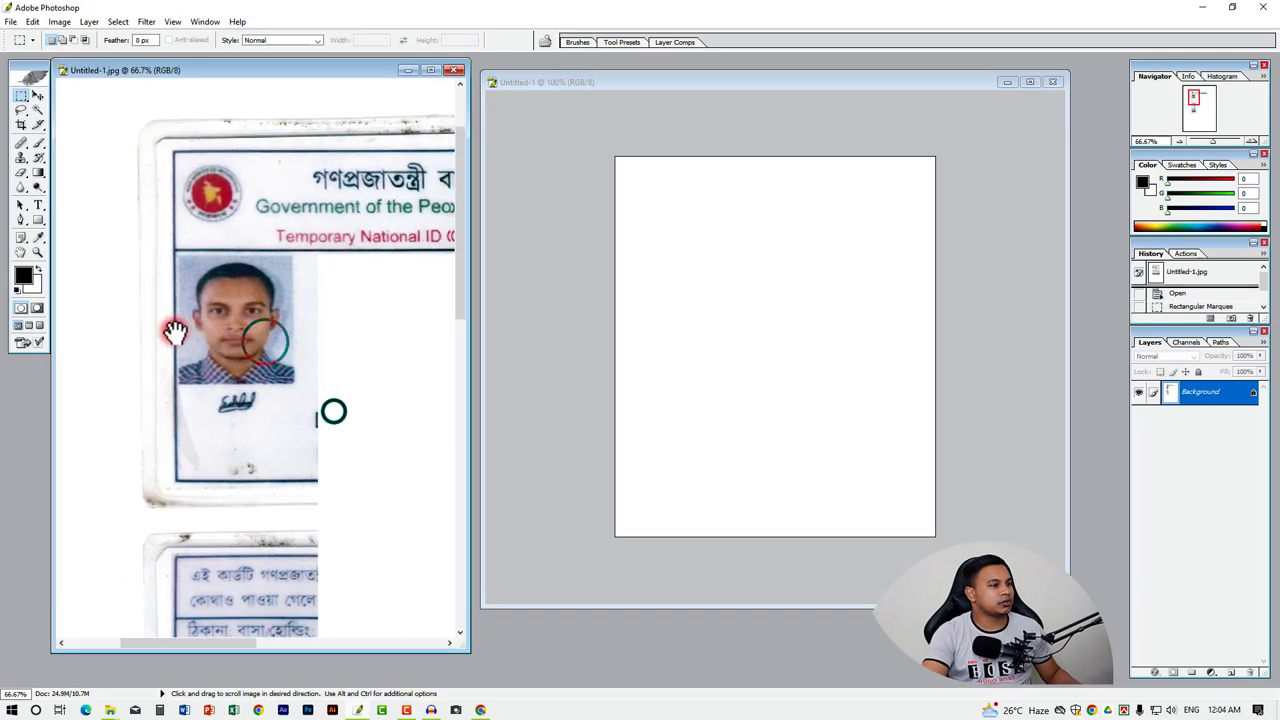
mouse_move(257, 286)
left_mouse_down()
mouse_move(149, 391)
mouse_move(293, 345)
left_mouse_up()
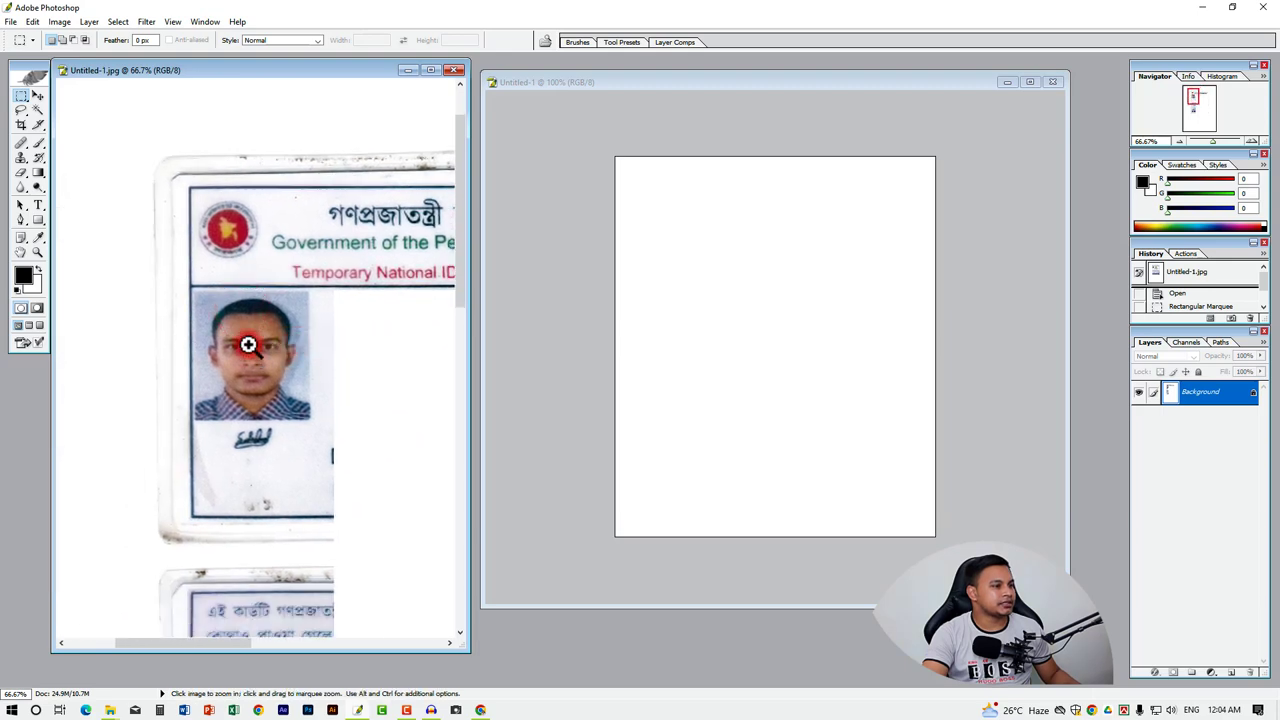
left_click(249, 343, "ctrl")
left_click(277, 323, "ctrl")
left_click_drag(290, 399, 309, 323)
left_click(284, 350, "alt")
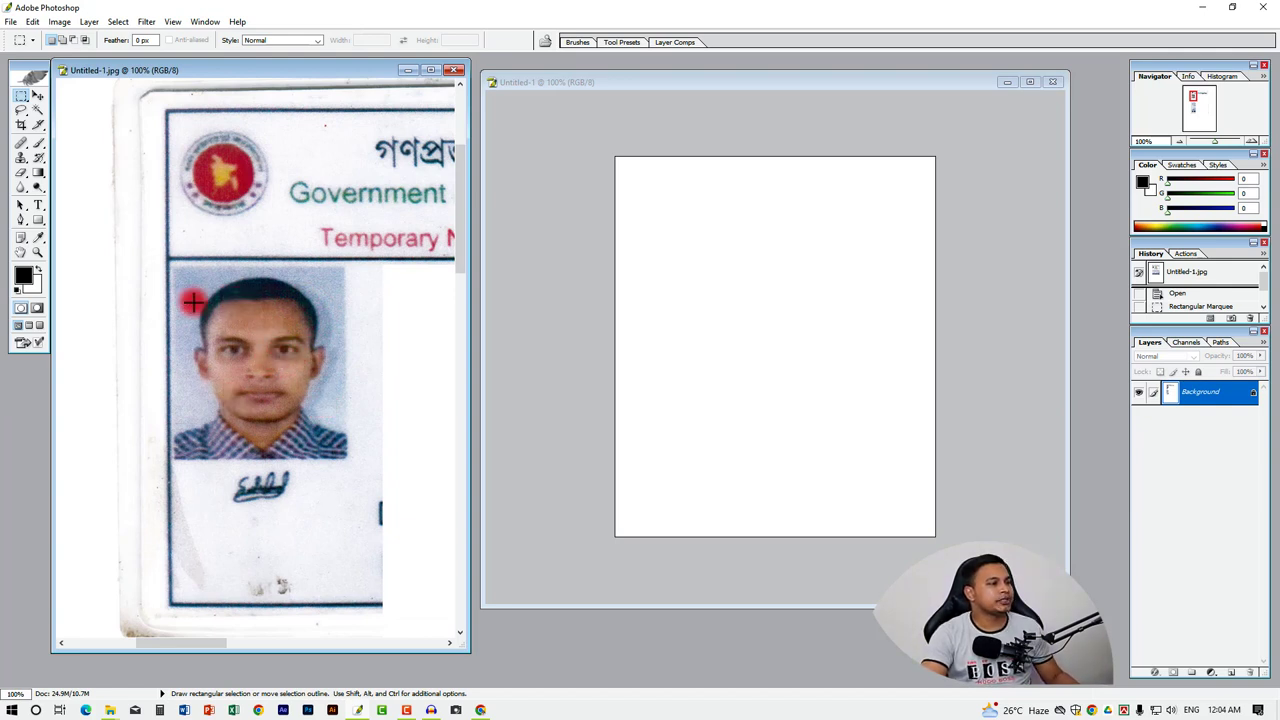
left_click_drag(172, 266, 345, 458)
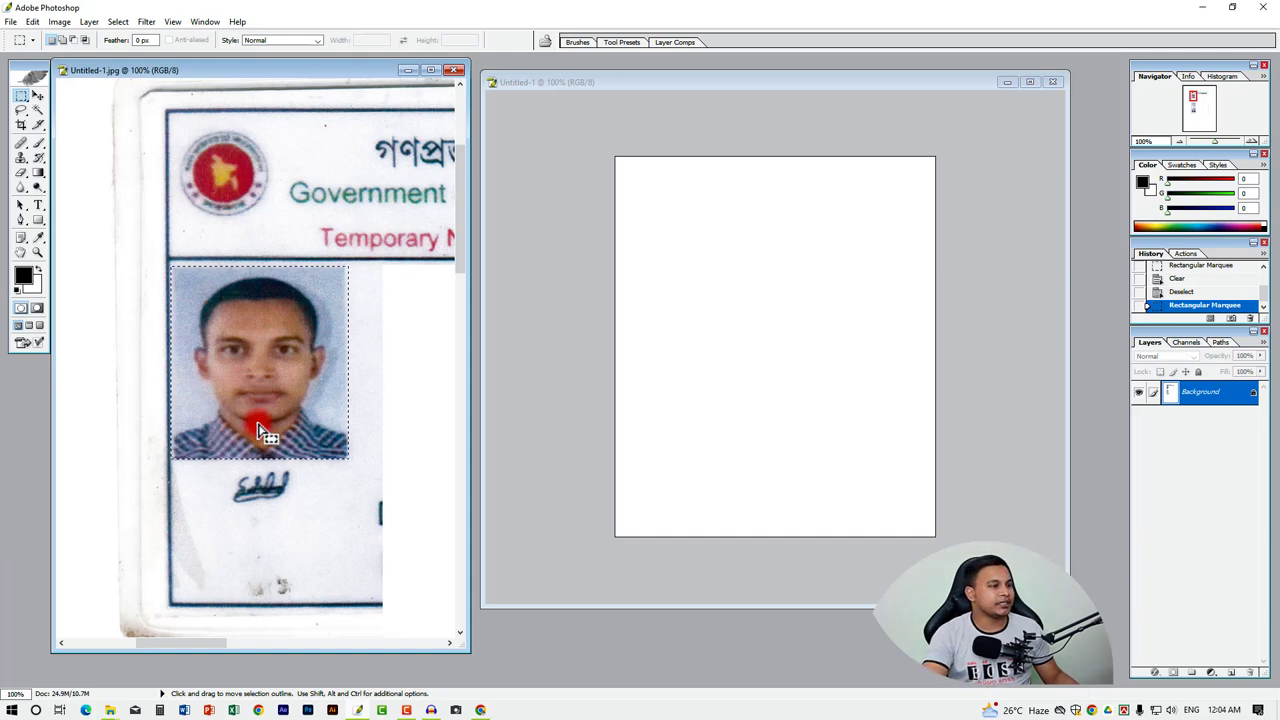
- Alt-drag a copy of the portrait into Untitled-1 as Layer 1, placed near the top-left
left_click(37, 96)
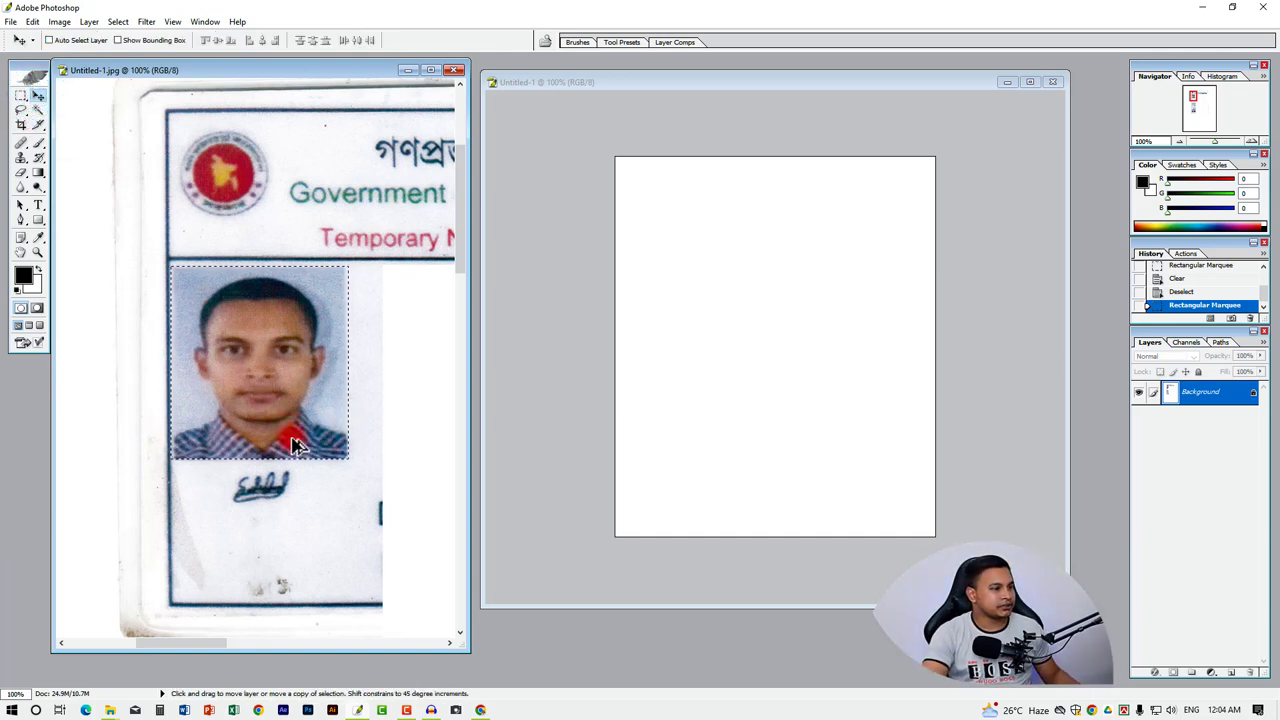
key("alt")
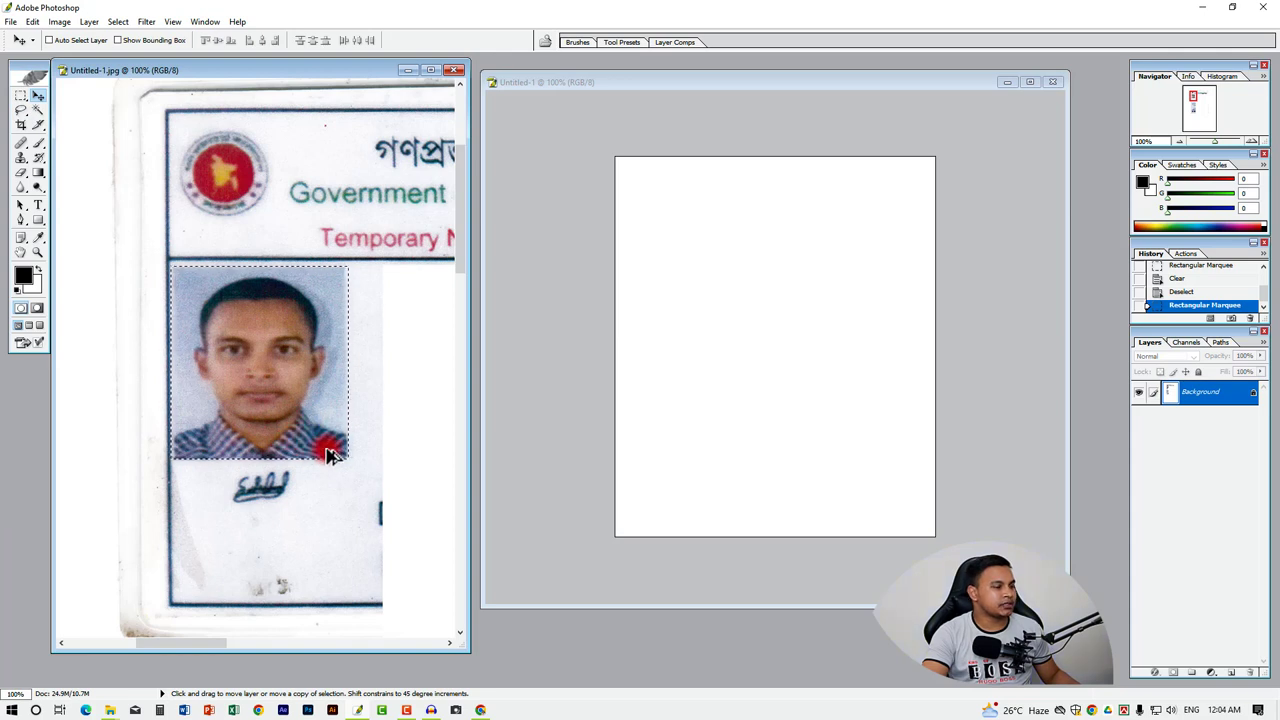
mouse_move(329, 455)
left_mouse_down()
mouse_move(621, 463)
mouse_move(777, 331)
mouse_move(783, 393)
left_mouse_up()
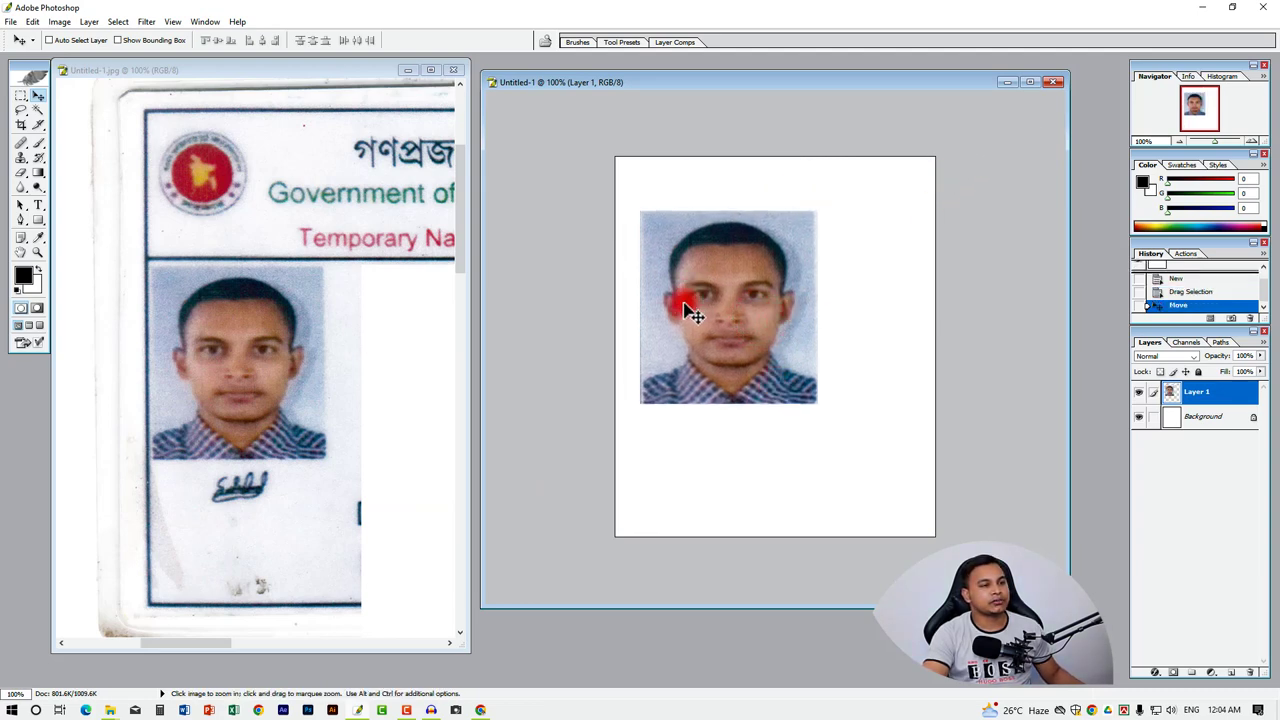
mouse_move(781, 333)
left_mouse_down()
mouse_move(800, 302)
mouse_move(781, 308)
left_mouse_up()
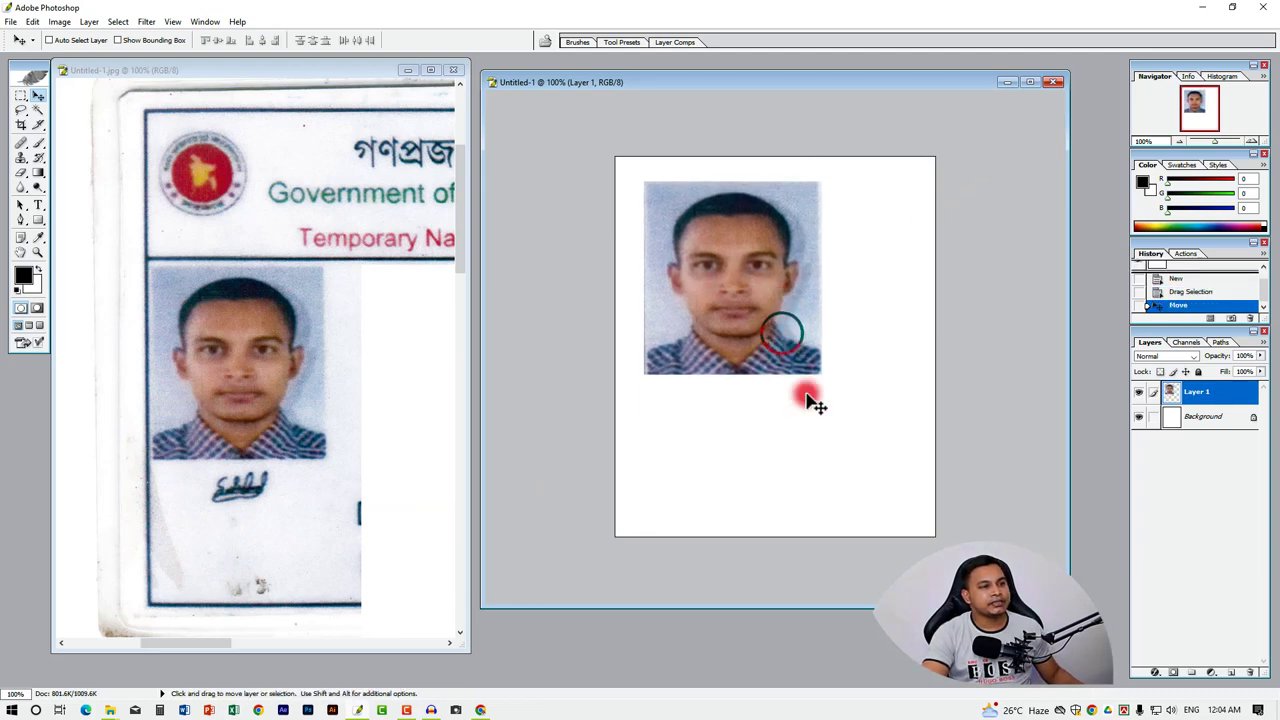
left_click(814, 368)
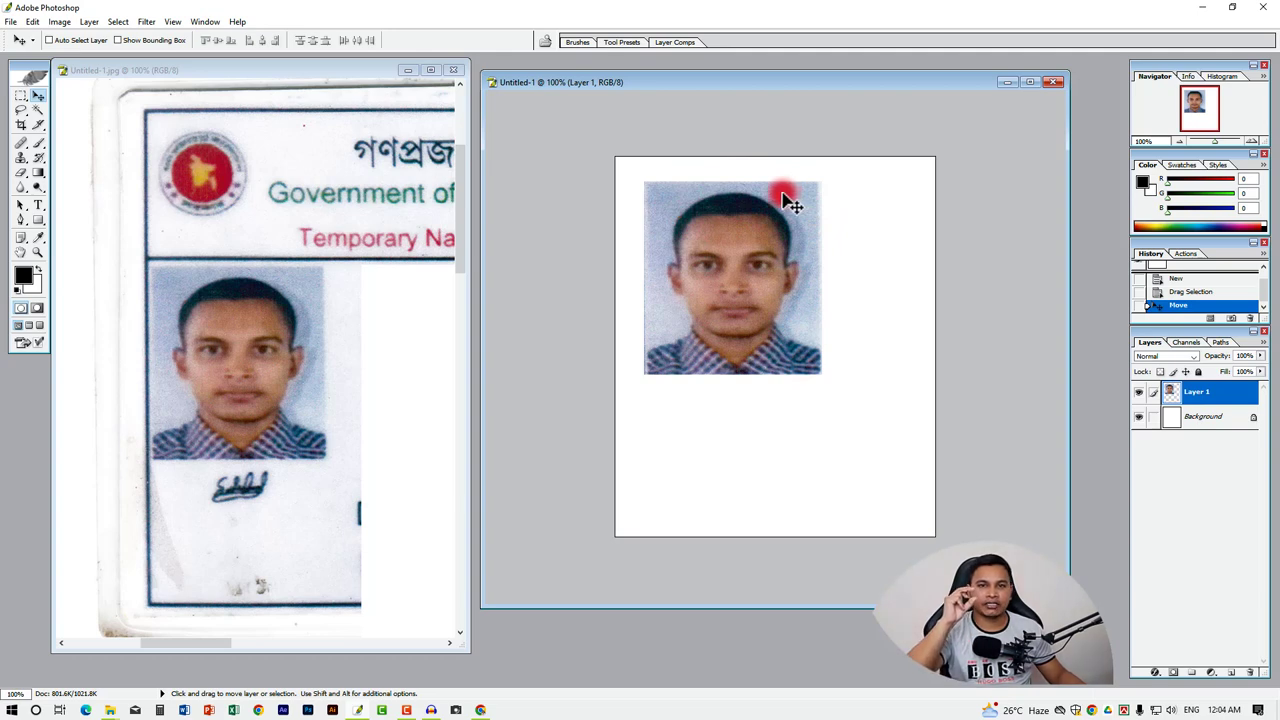
- Enable Auto Select Layer and Show Bounding Box, nudging the portrait slightly
left_click(47, 37)
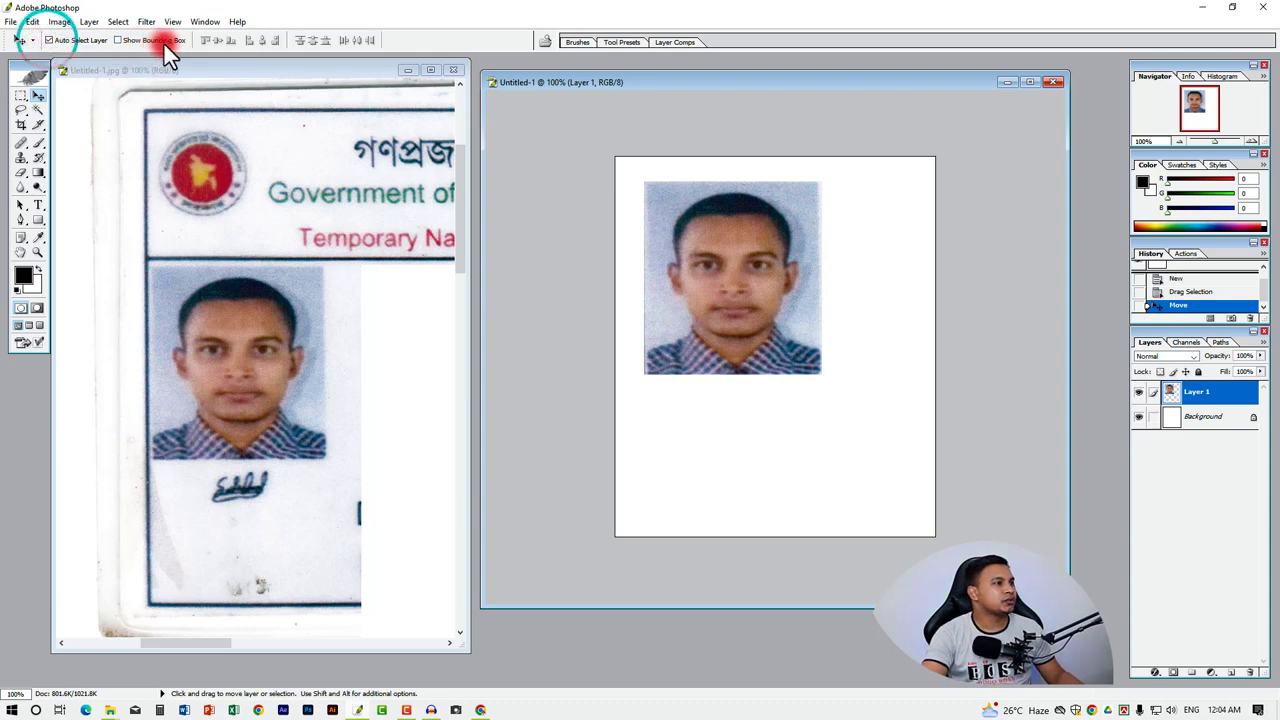
left_click(118, 40)
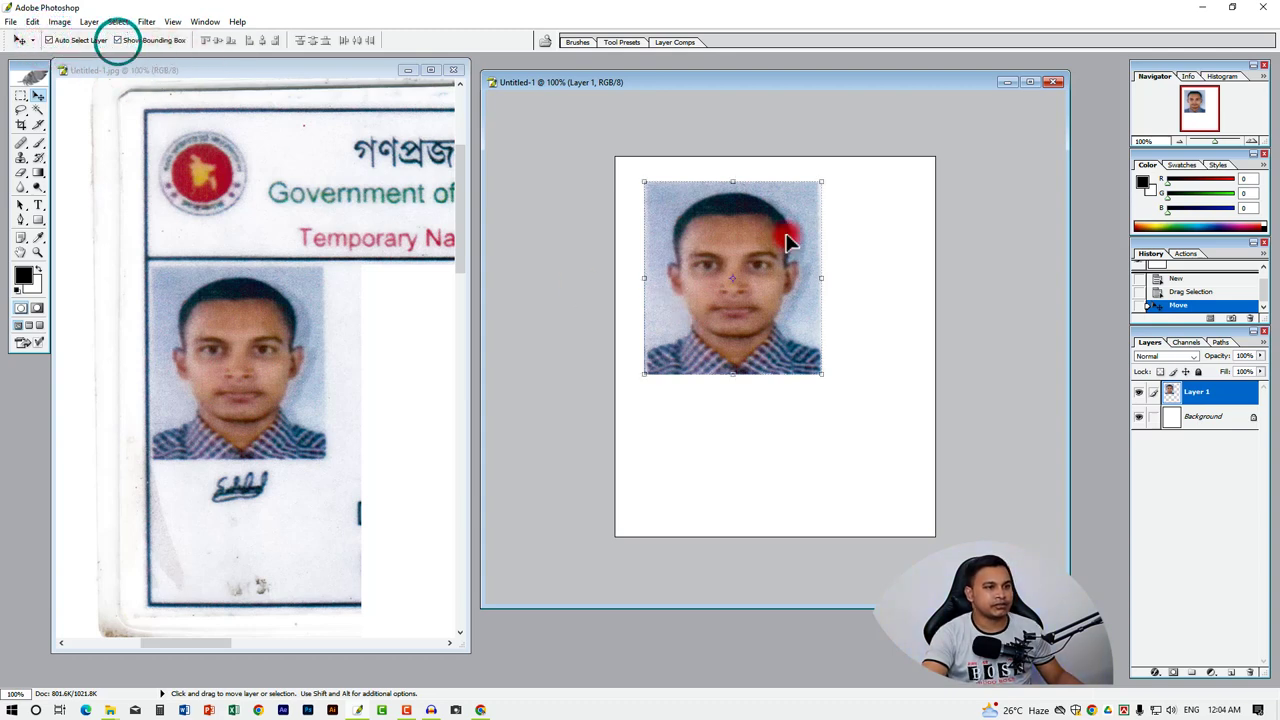
mouse_move(762, 217)
left_mouse_down()
mouse_move(755, 230)
mouse_move(757, 213)
left_mouse_up()
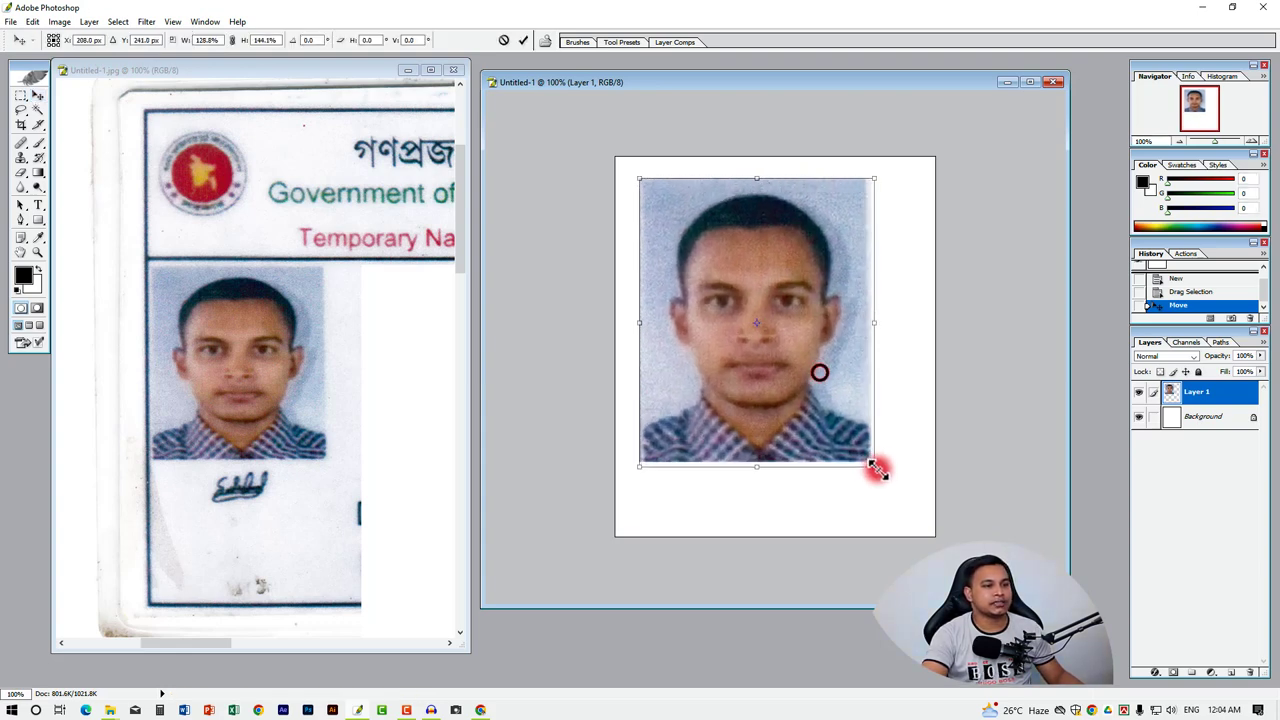
- Scale the portrait up about 180% from its corner so it spans the page width
left_click_drag(818, 370, 898, 505)
key("Return")
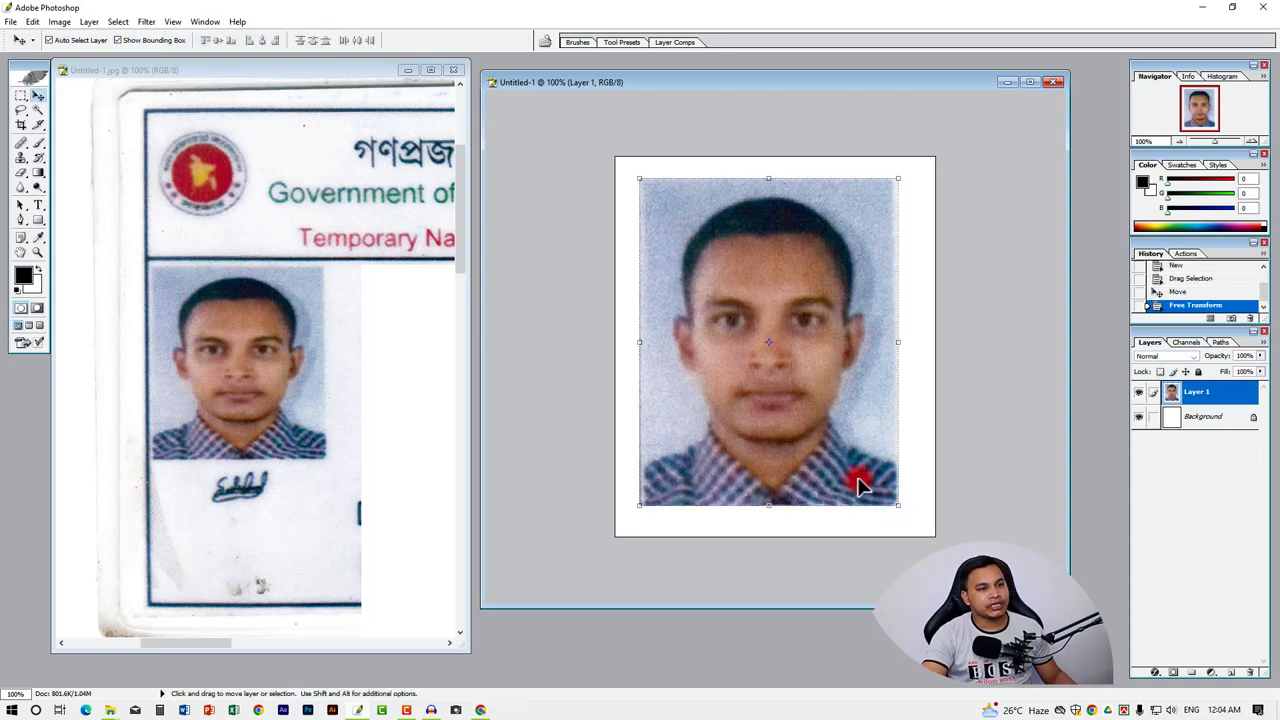
key("ctrl+z")
left_click_drag(822, 377, 880, 423)
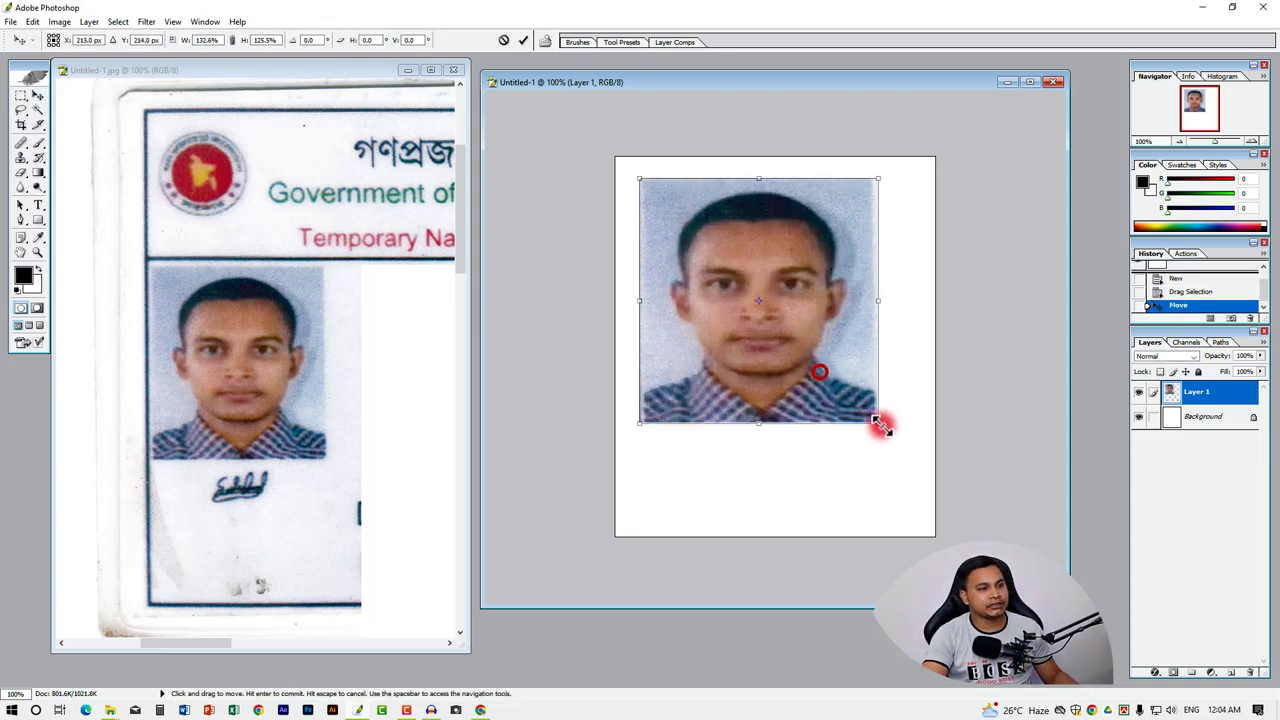
key("ctrl+z")
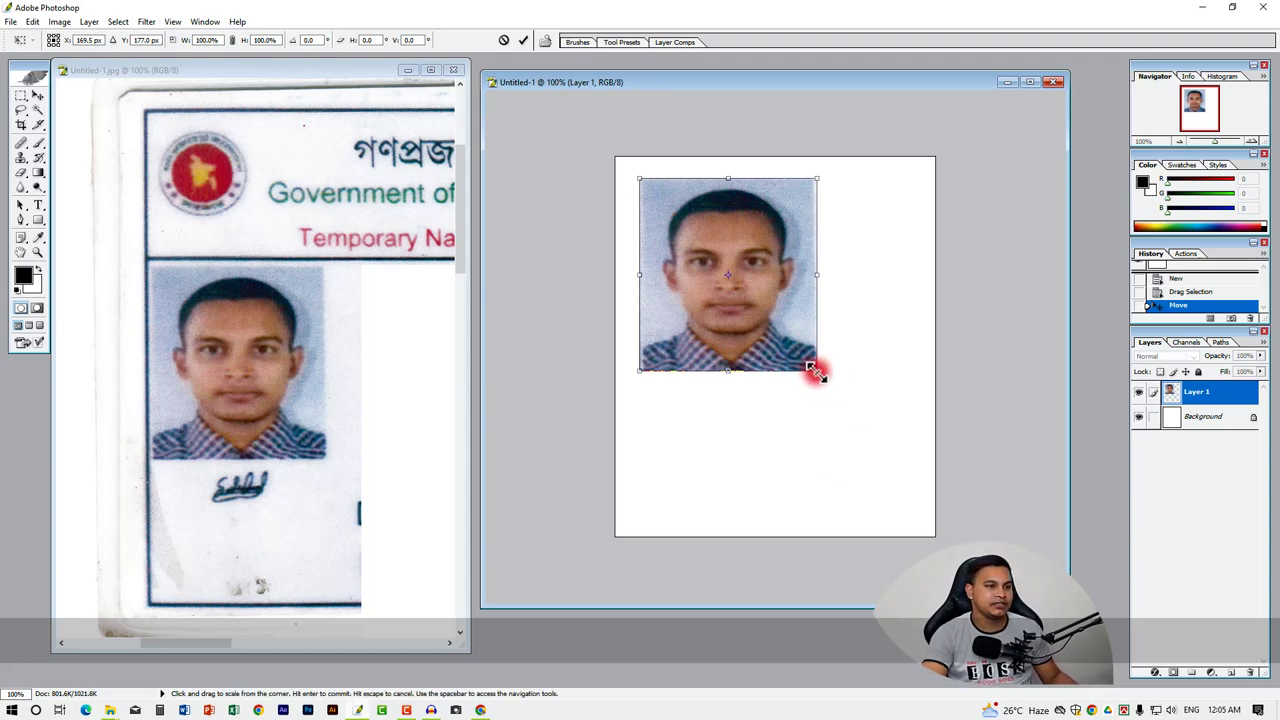
mouse_move(817, 371)
left_mouse_down()
mouse_move(907, 508)
mouse_move(903, 470)
mouse_move(879, 448)
mouse_move(923, 506)
left_mouse_up()
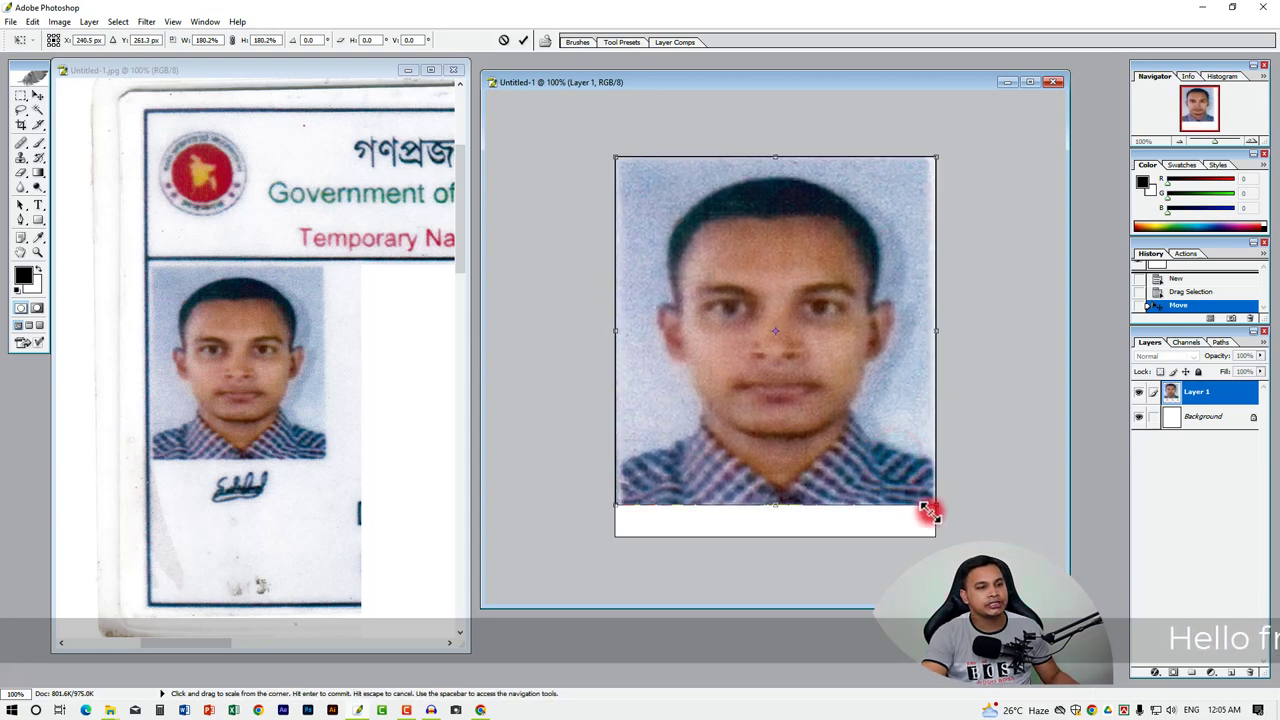
key("Return")
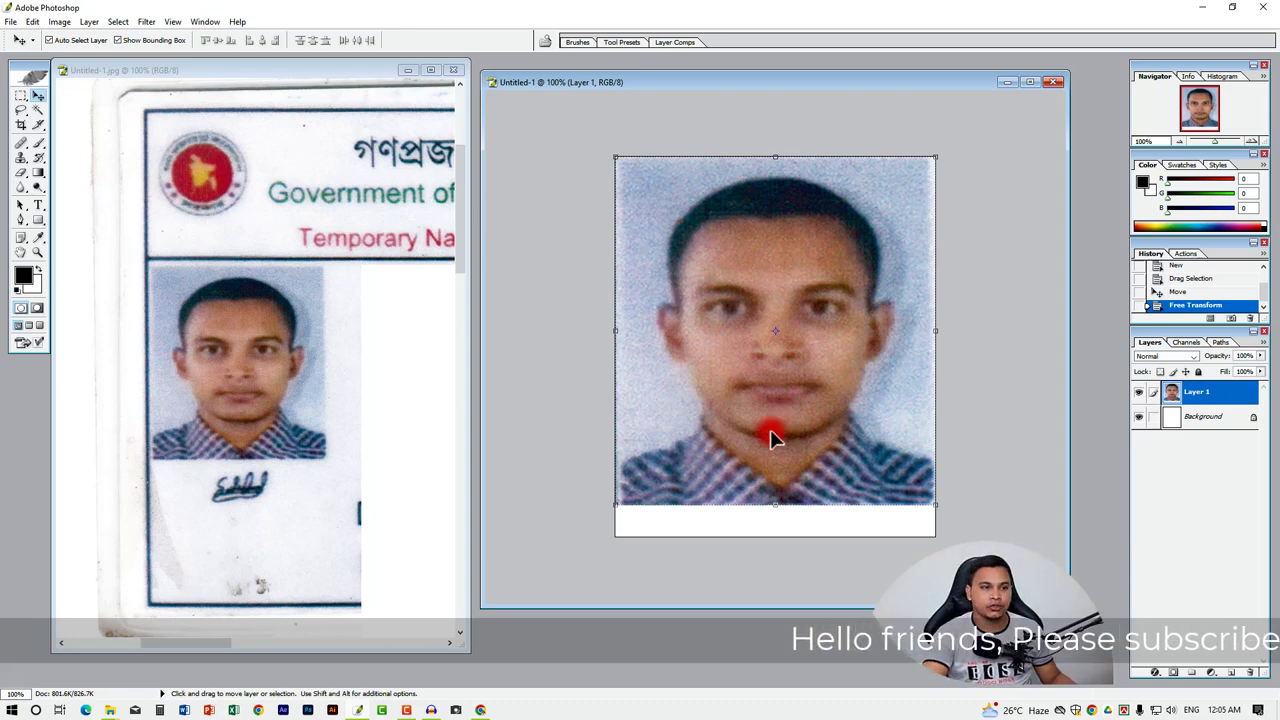
- Apply a Gaussian Blur with a 1.5 pixel radius to the portrait layer
left_click(146, 21)
mouse_move(168, 134)
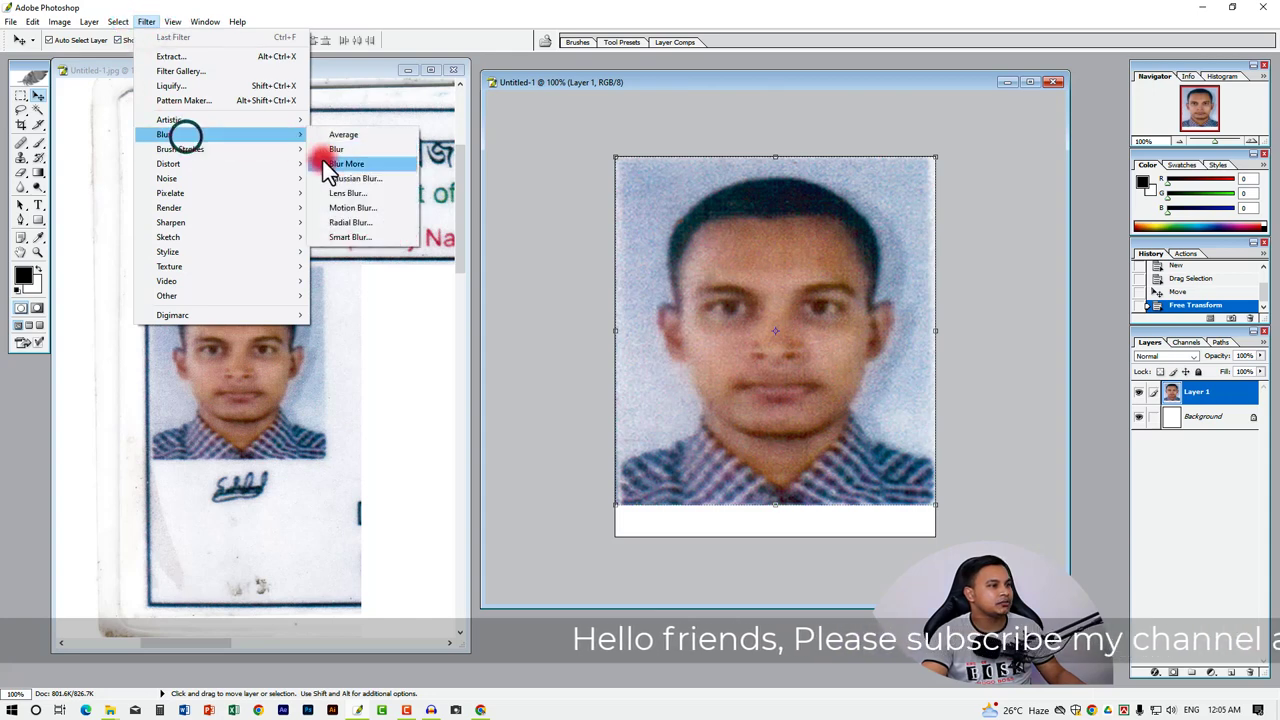
left_click(369, 180)
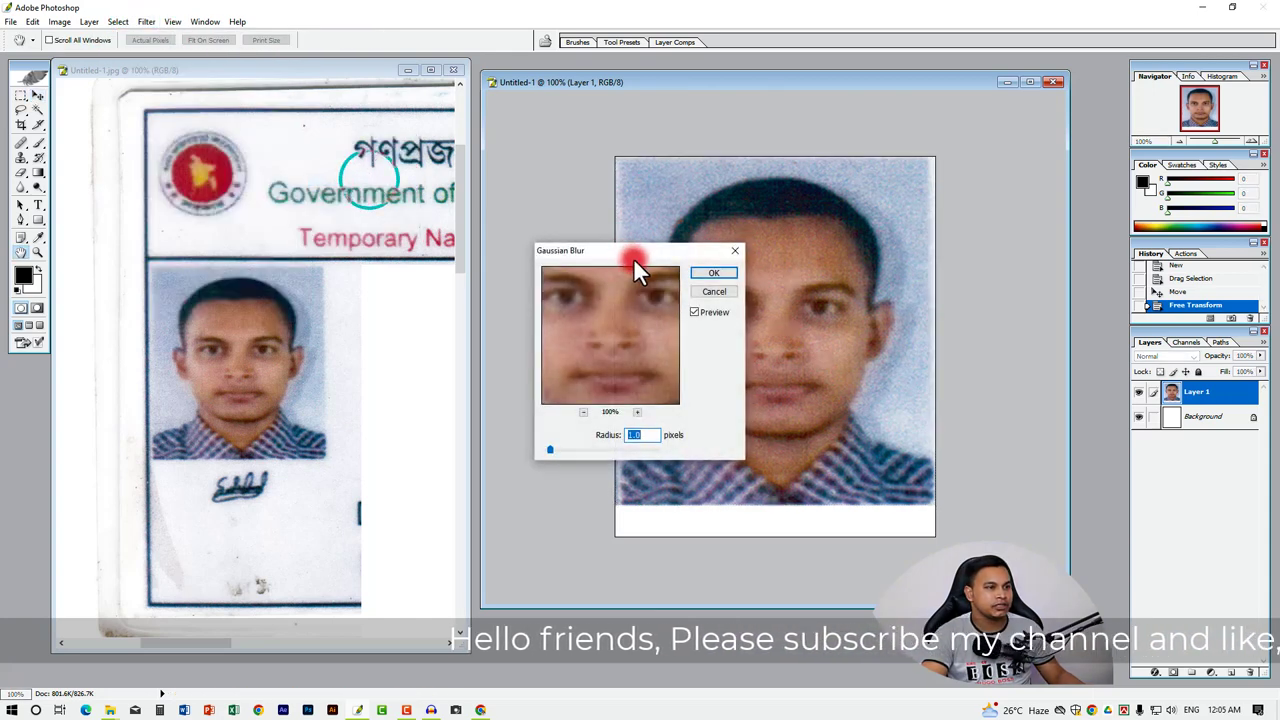
left_click_drag(634, 252, 526, 199)
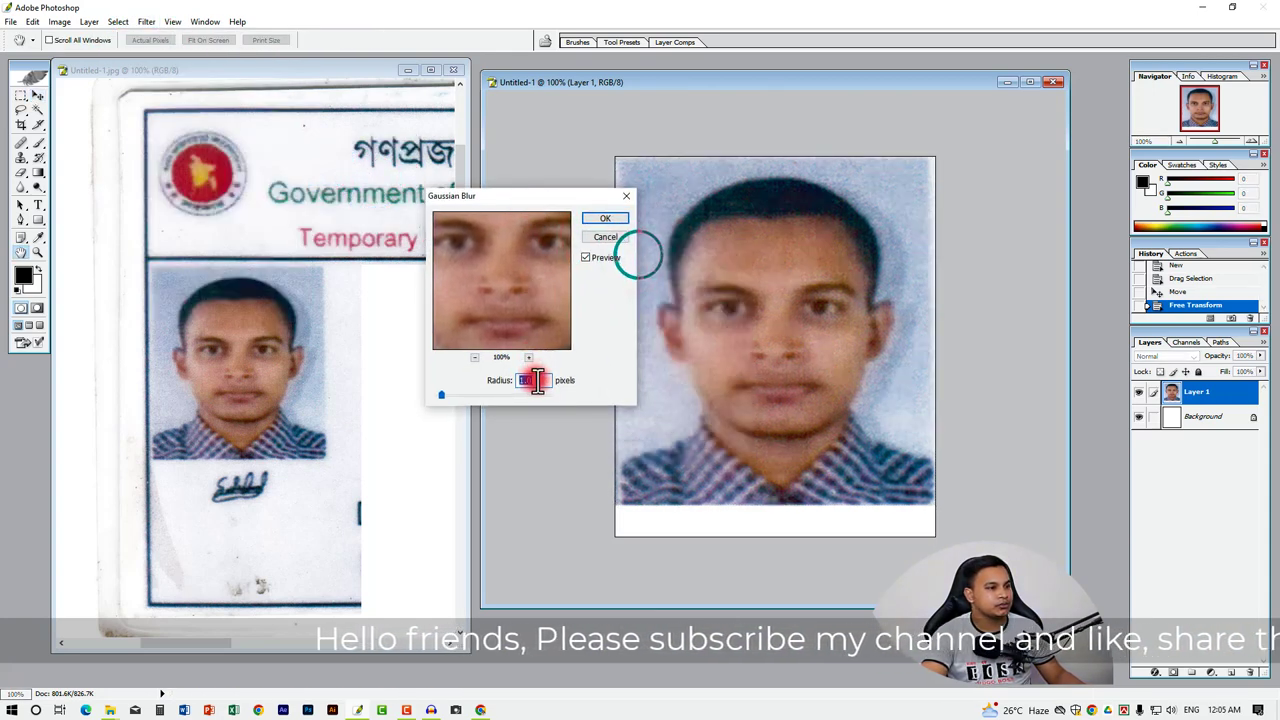
left_click(530, 380)
type("1.5")
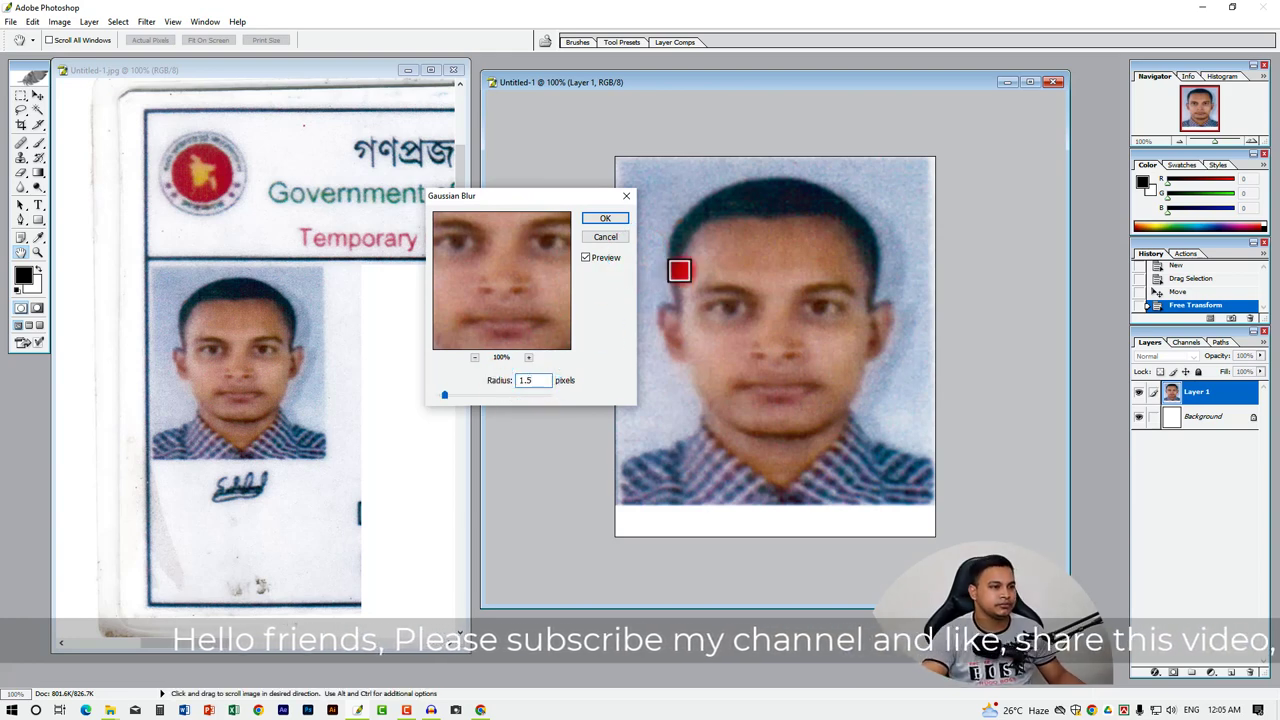
left_click(605, 218)
key("v")
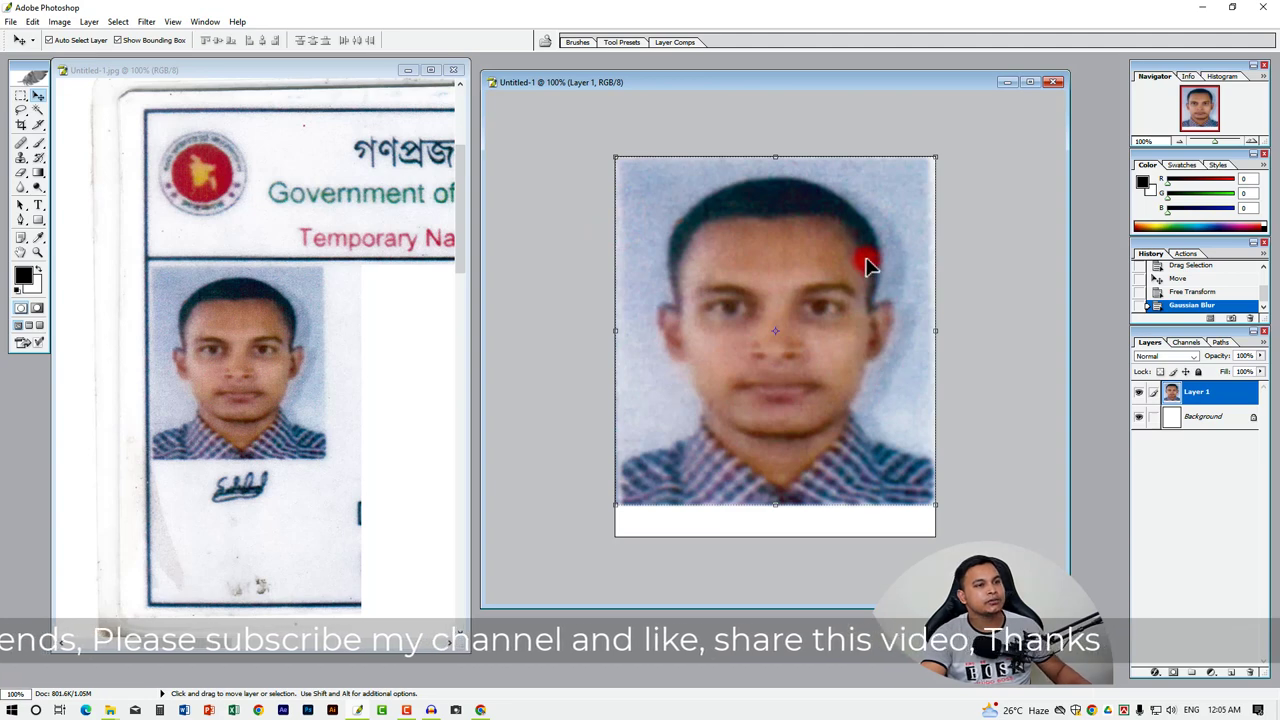
- Magic Wand-select the light blue background above, left and right of the man
left_click(38, 111)
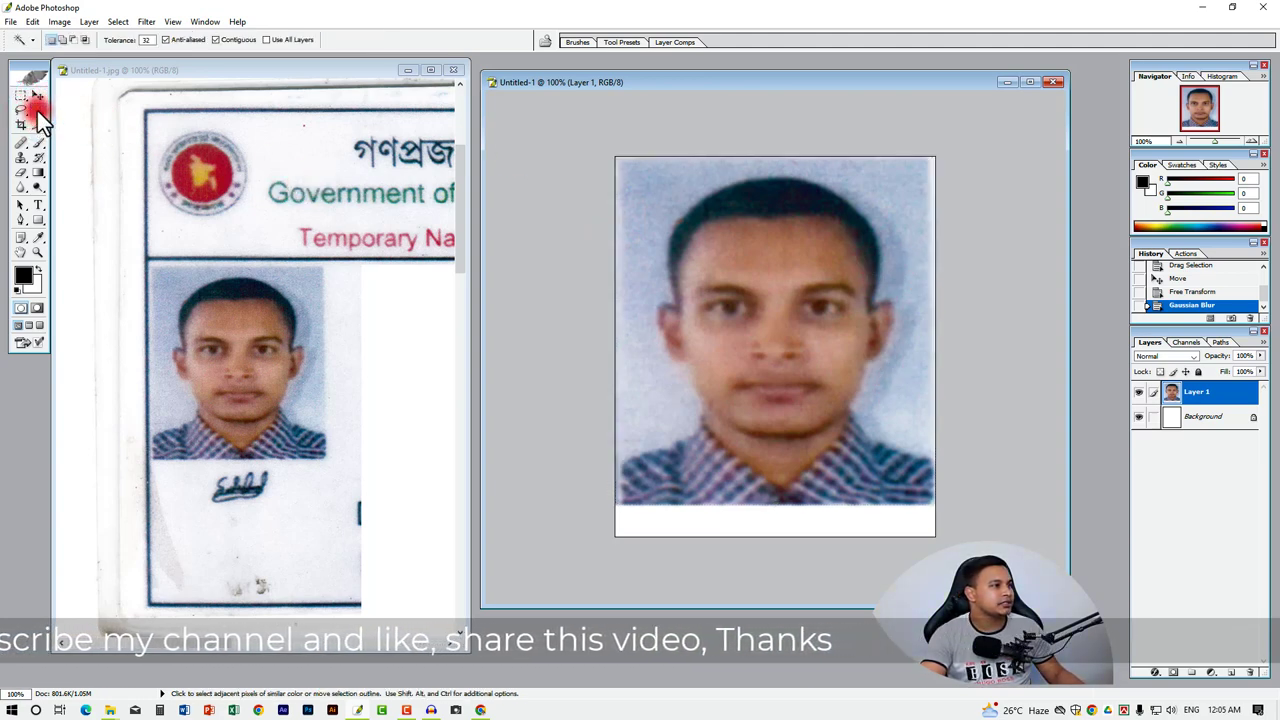
left_click(675, 180)
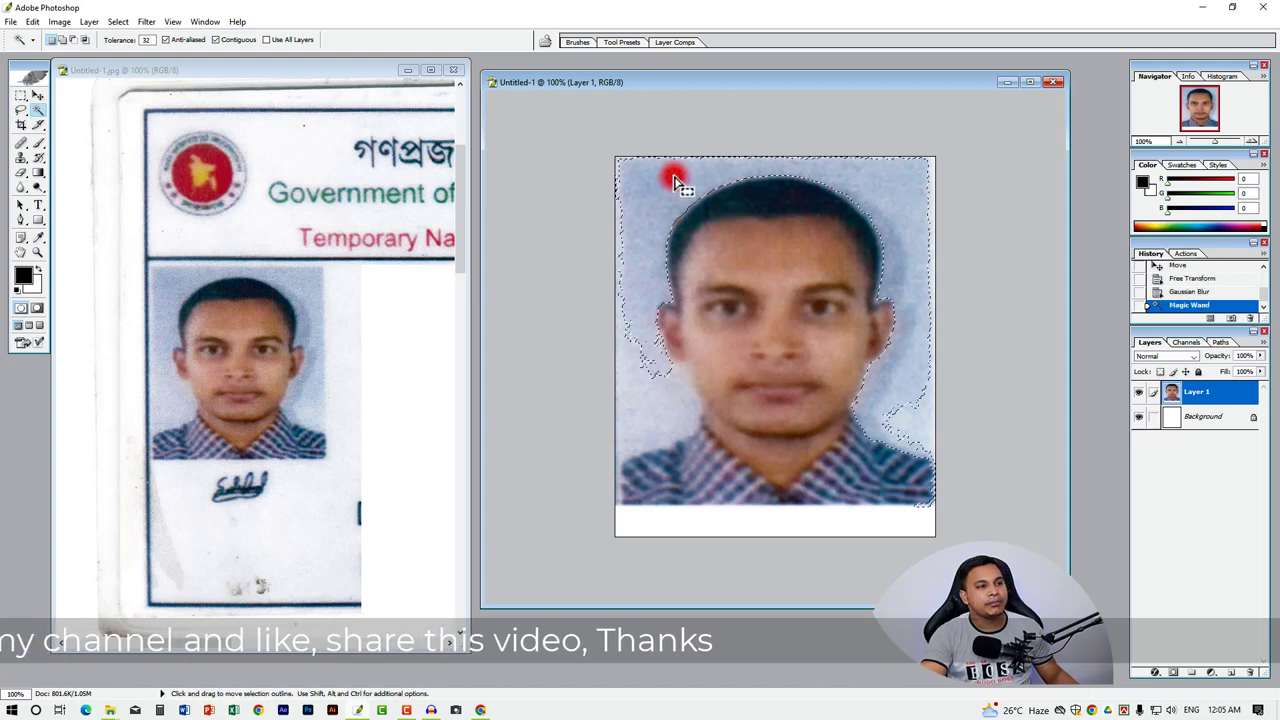
left_click(918, 192, "shift")
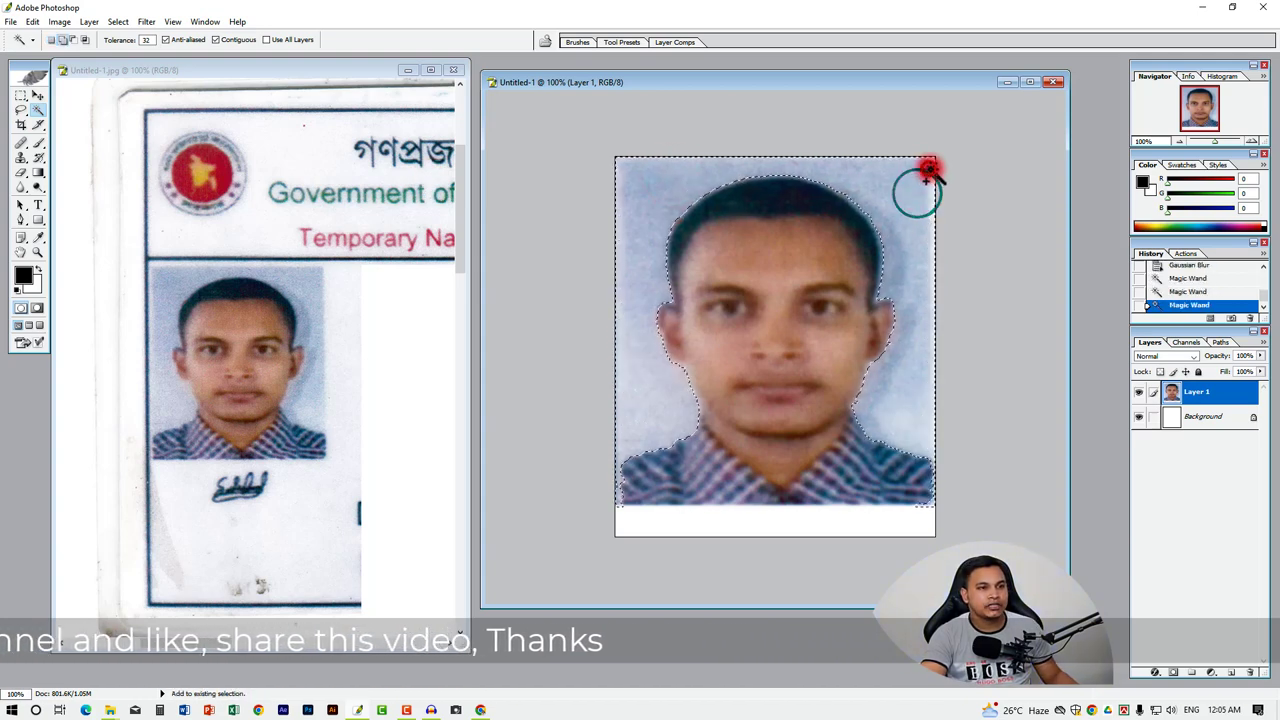
left_click(926, 166, "shift")
left_click(635, 177, "shift")
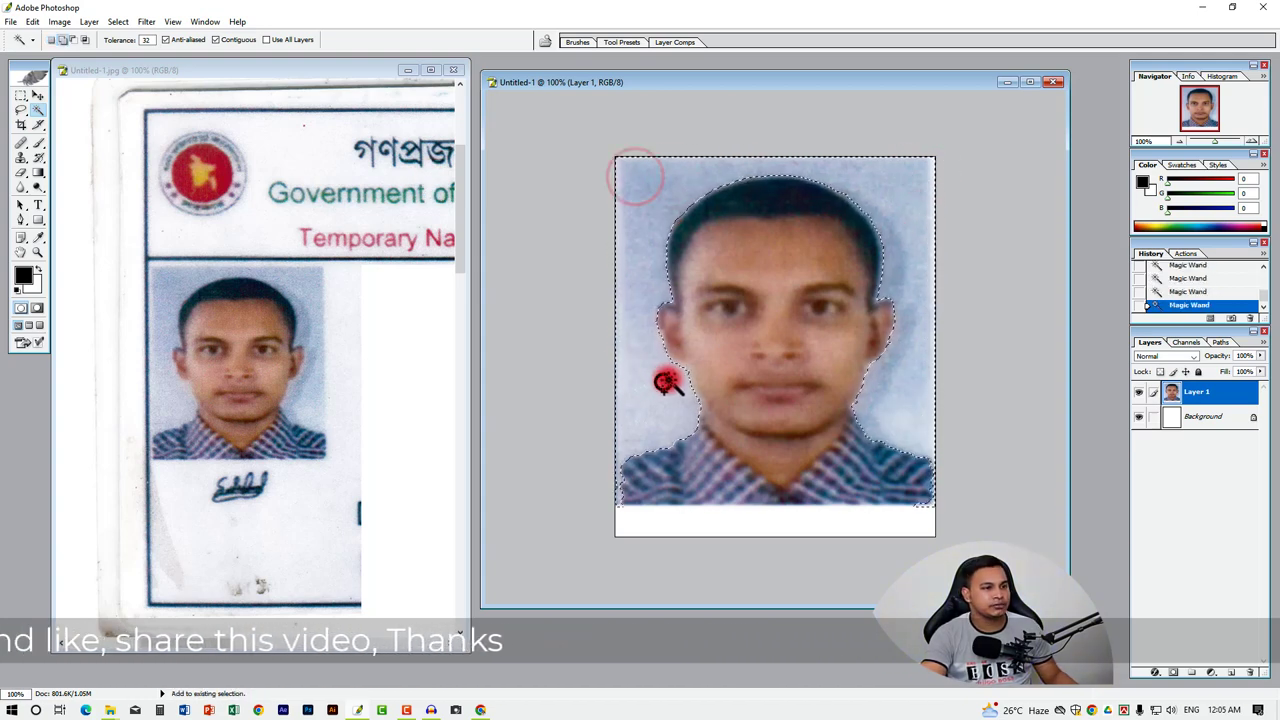
left_click(663, 378, "shift")
left_click(895, 380, "shift")
left_click(898, 395, "shift")
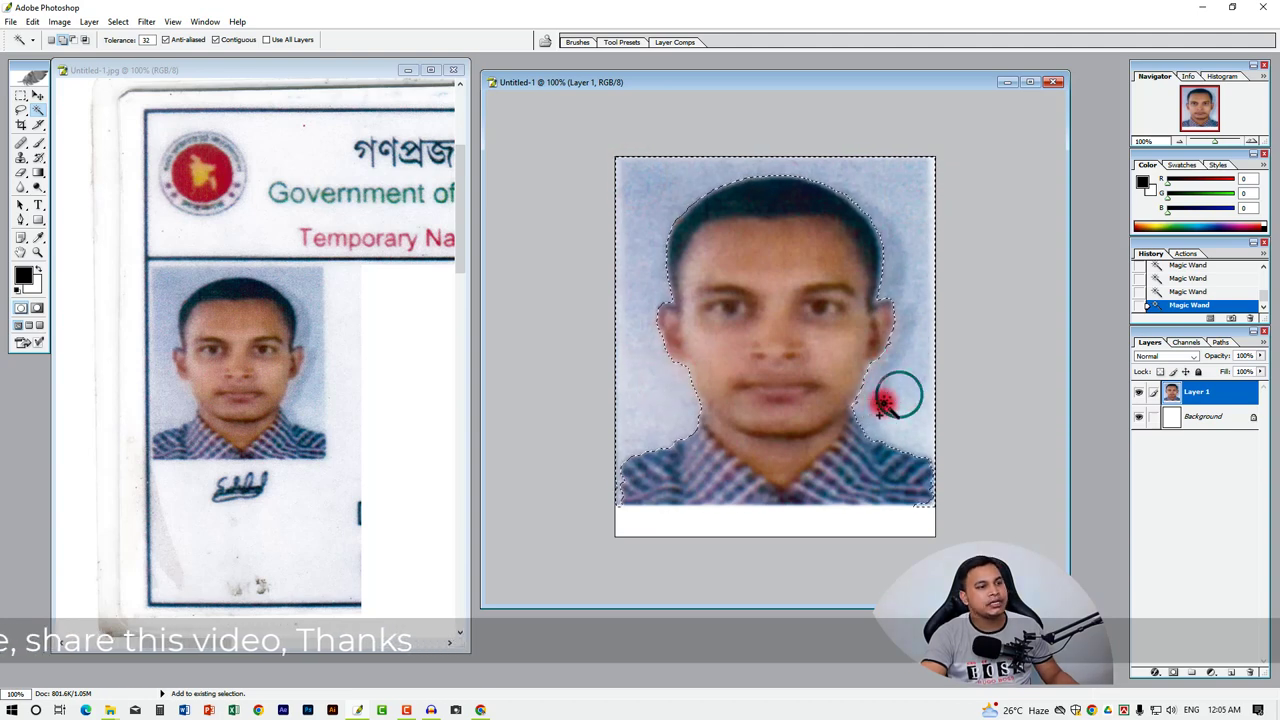
- Zoom in to 200% on the man's face
key("z")
left_click(836, 377)
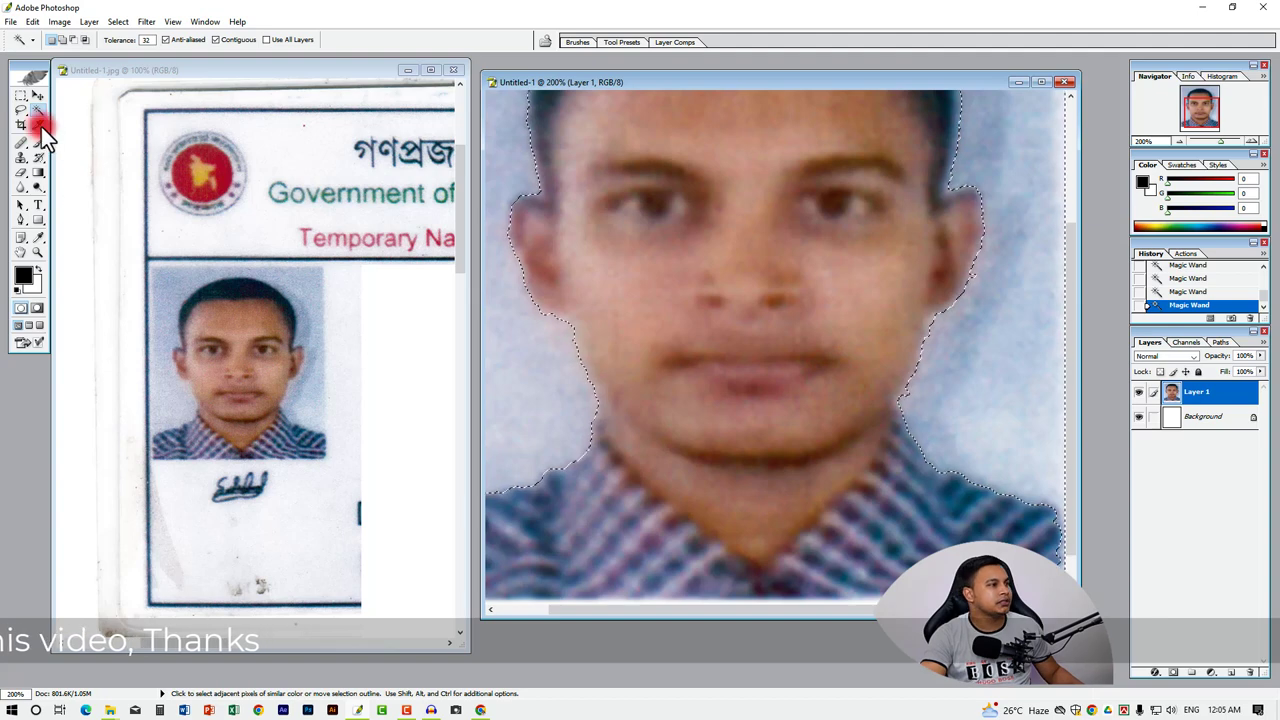
left_click(20, 109)
- With the Polygonal Lasso, add the background beside the jaw and chin to the selection
left_click_drag(65, 114, 68, 129)
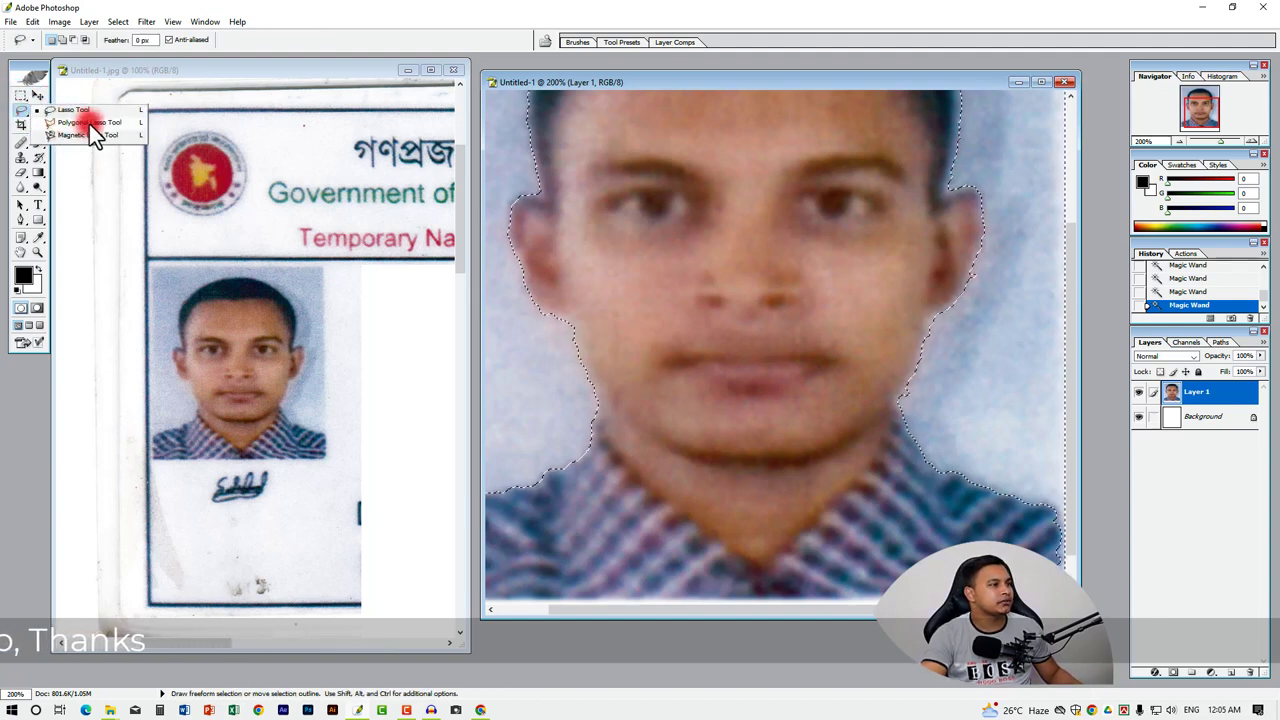
left_click(89, 124)
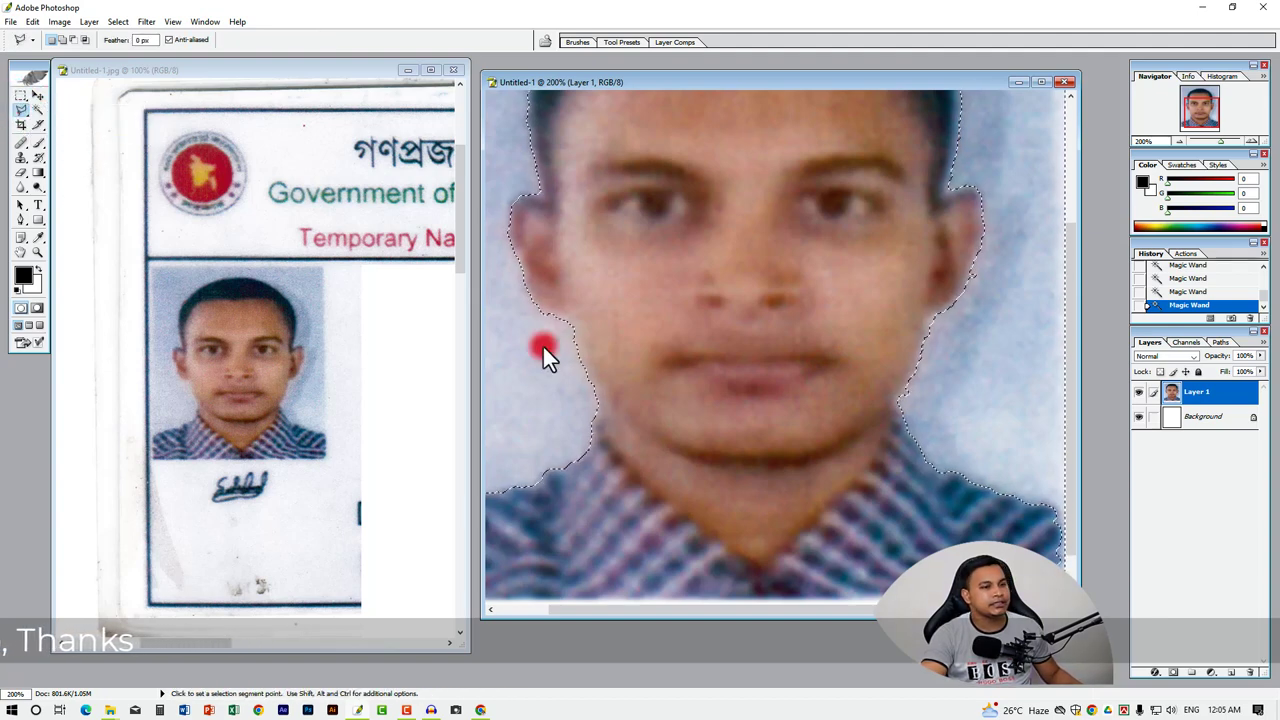
left_click(918, 388)
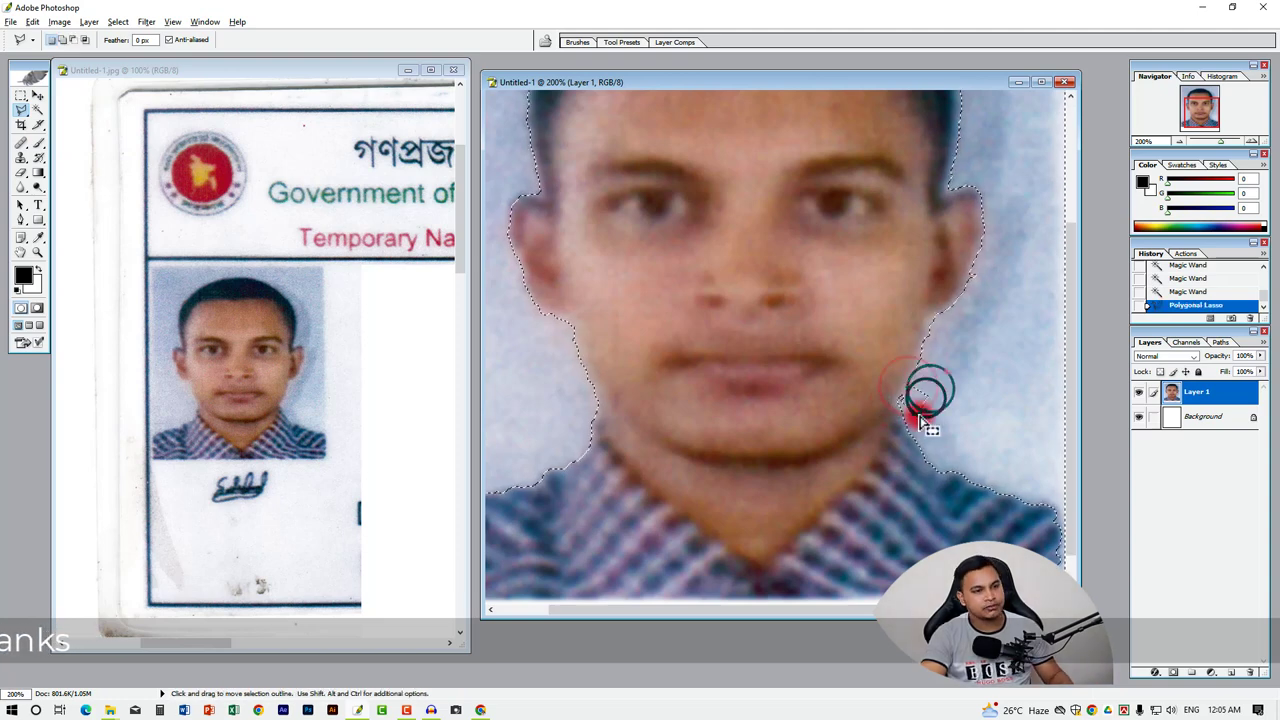
double_click(929, 398)
key("ctrl+plus")
left_click(885, 408)
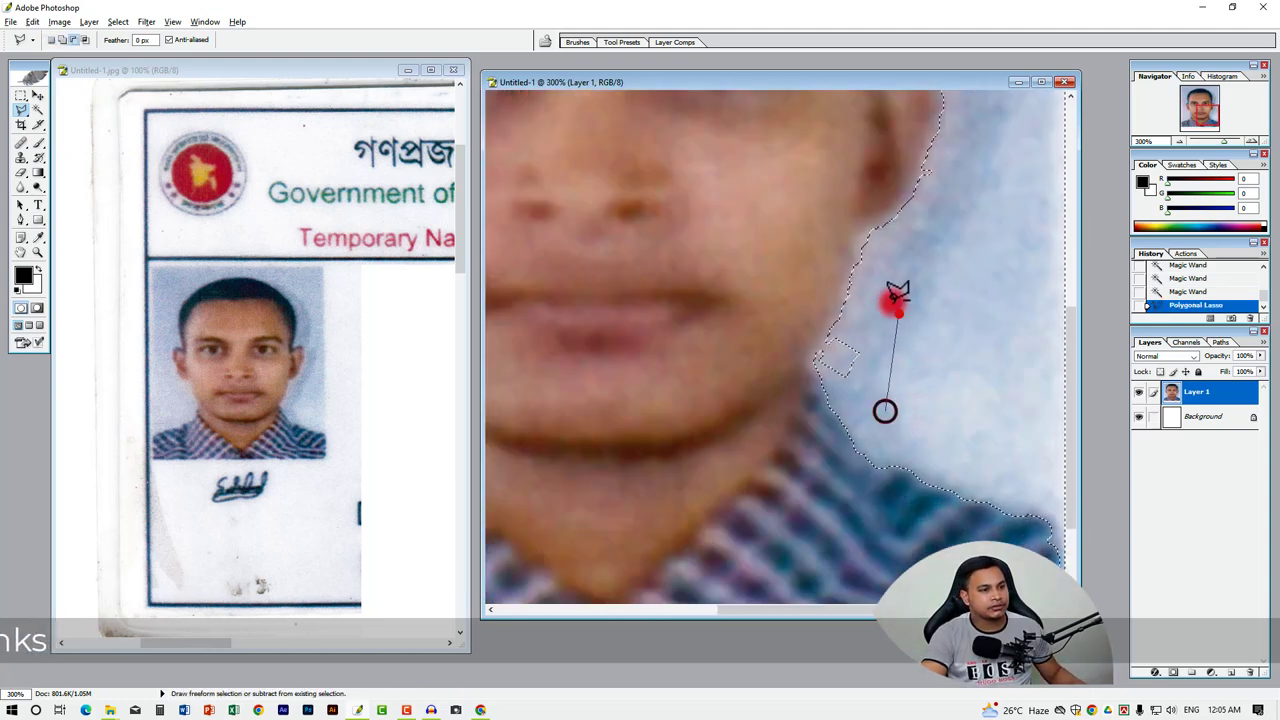
left_click(898, 308)
left_click(868, 306)
left_click(837, 323)
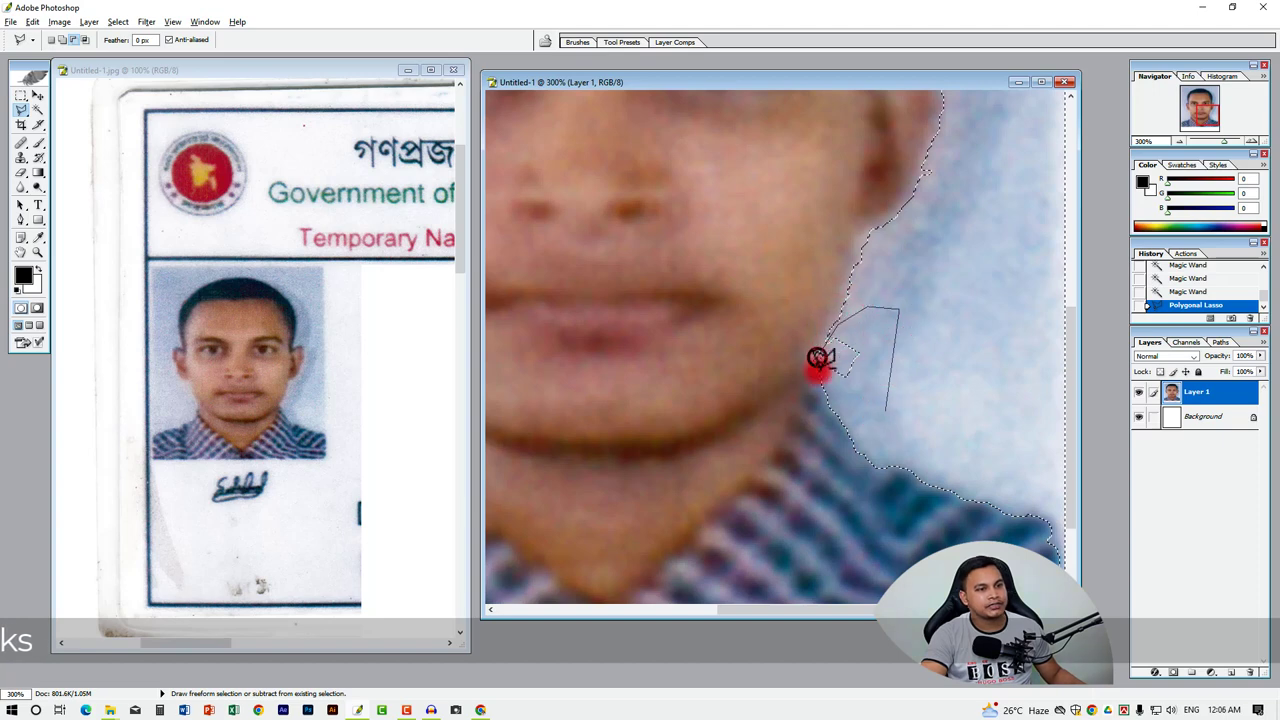
left_click(818, 358)
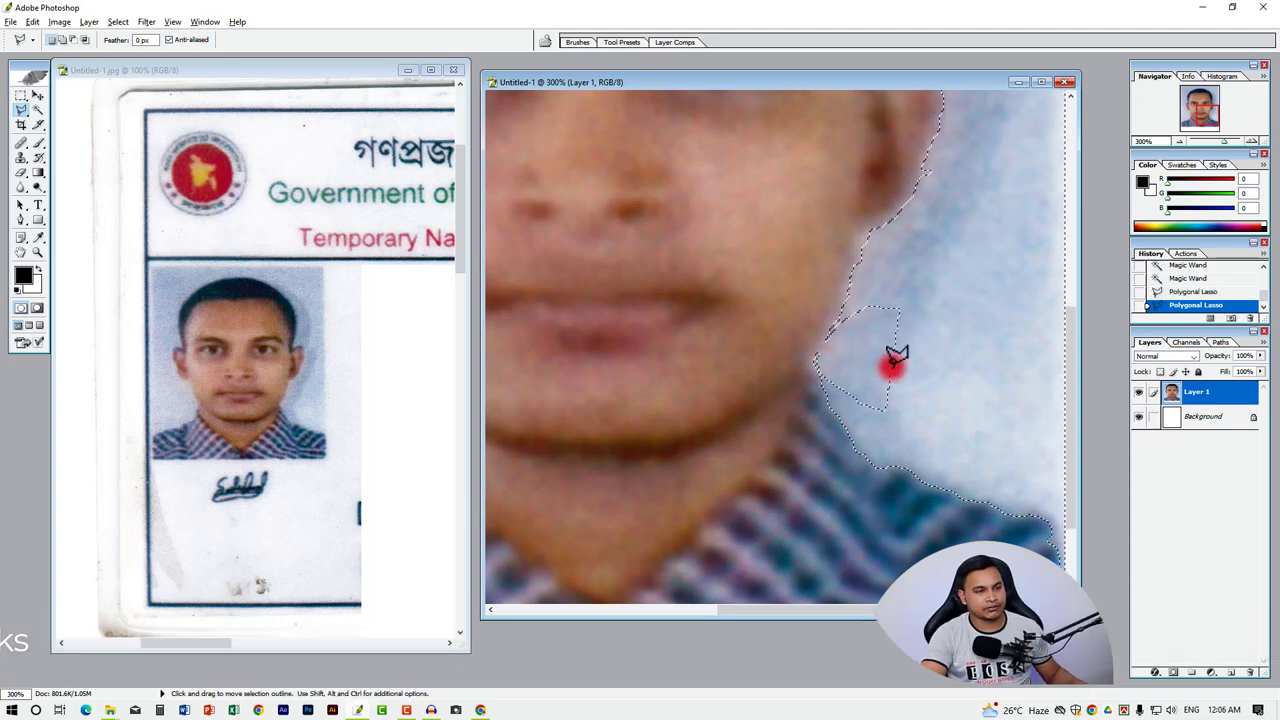
- Trace further background along the cheek and jaw edge into the selection
key("ctrl+minus")
key("ctrl+plus")
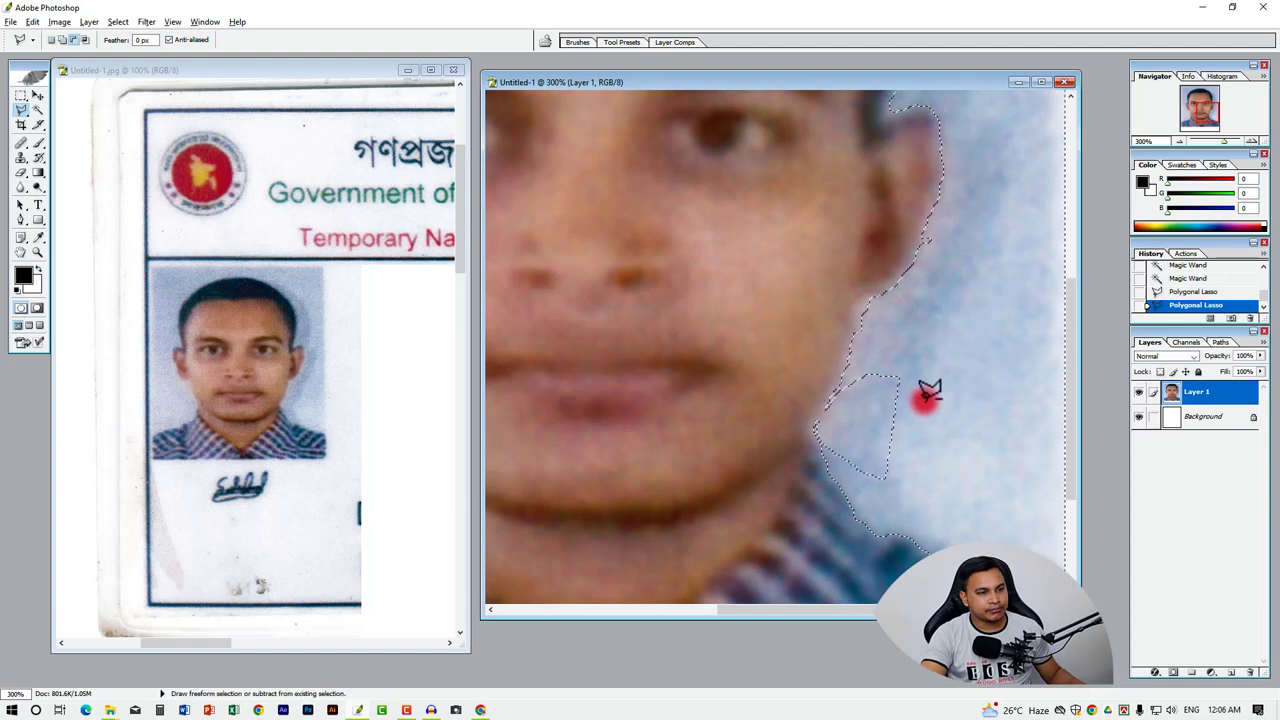
left_click(925, 400)
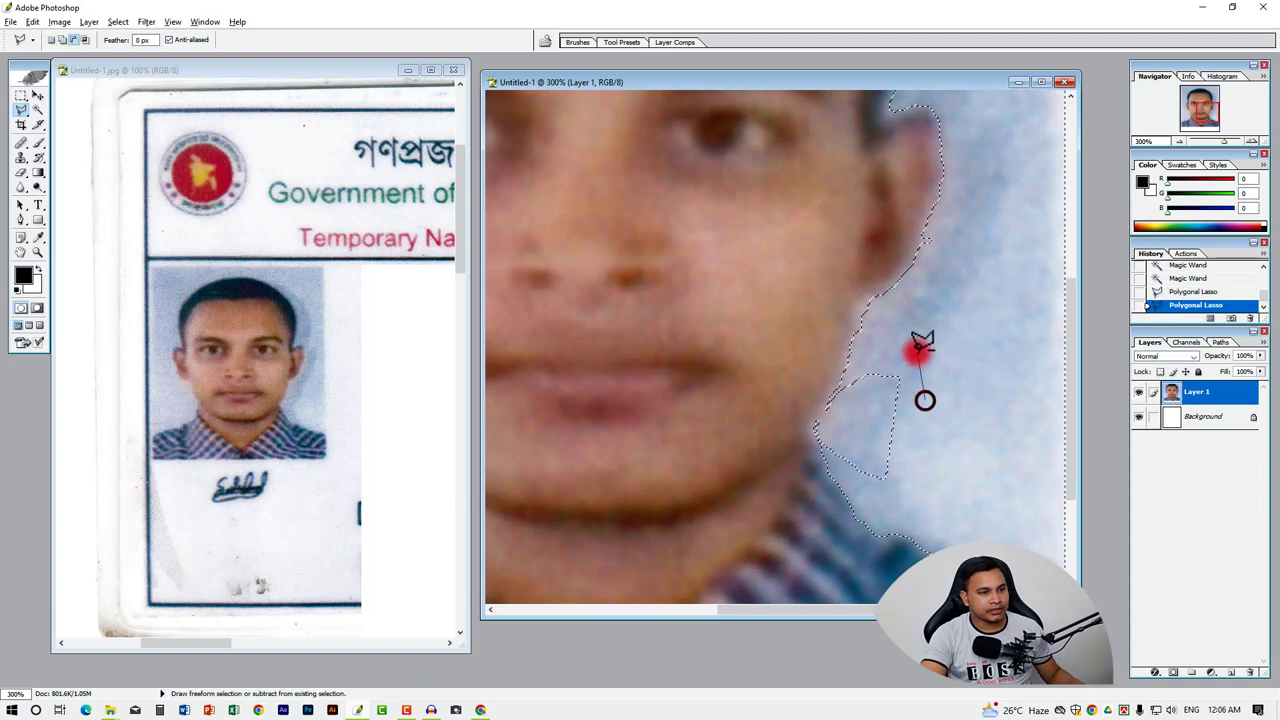
left_click(846, 372)
left_click(826, 411)
left_click(834, 460)
left_click(861, 481)
double_click(893, 486)
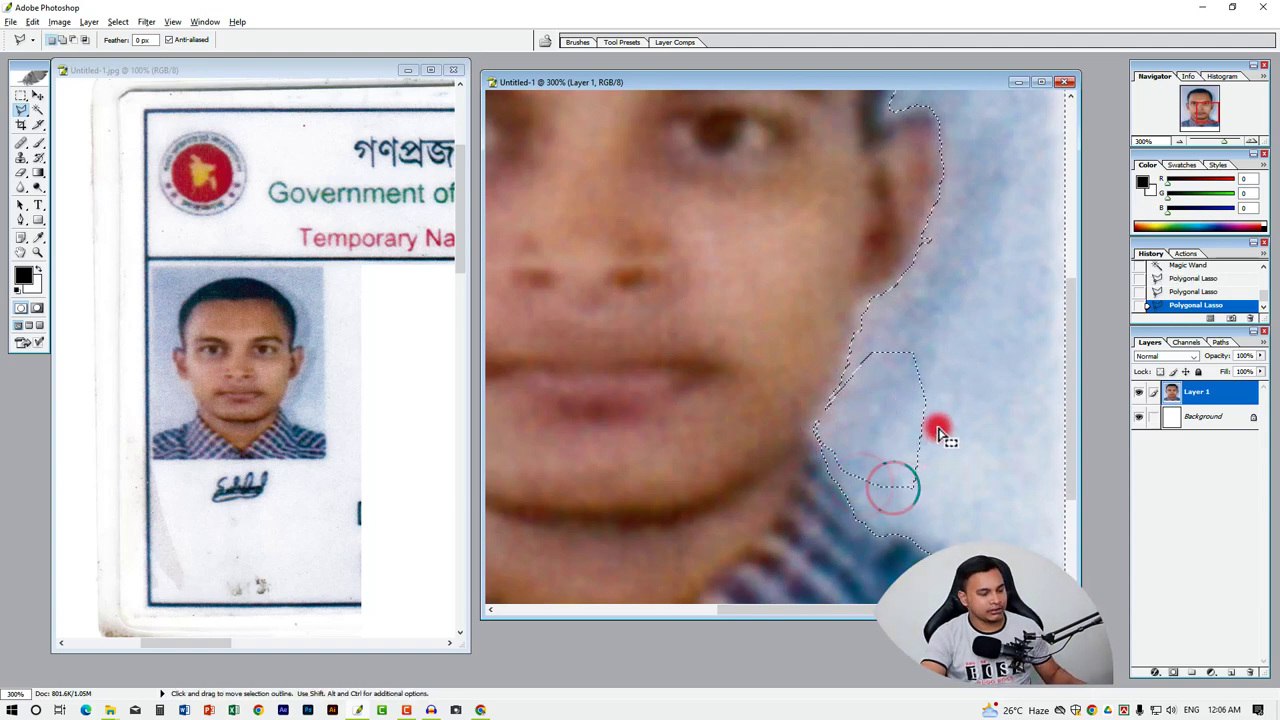
left_click(930, 320)
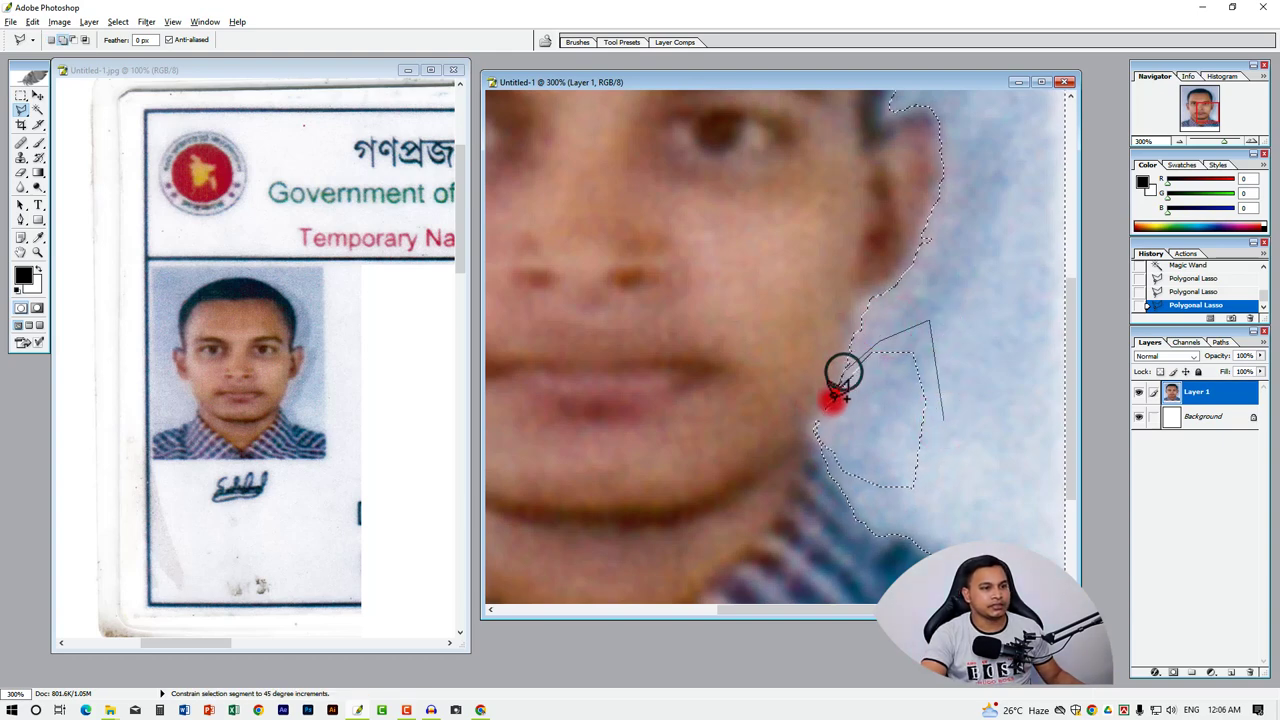
left_click(850, 500)
left_click(920, 514)
left_click(943, 410)
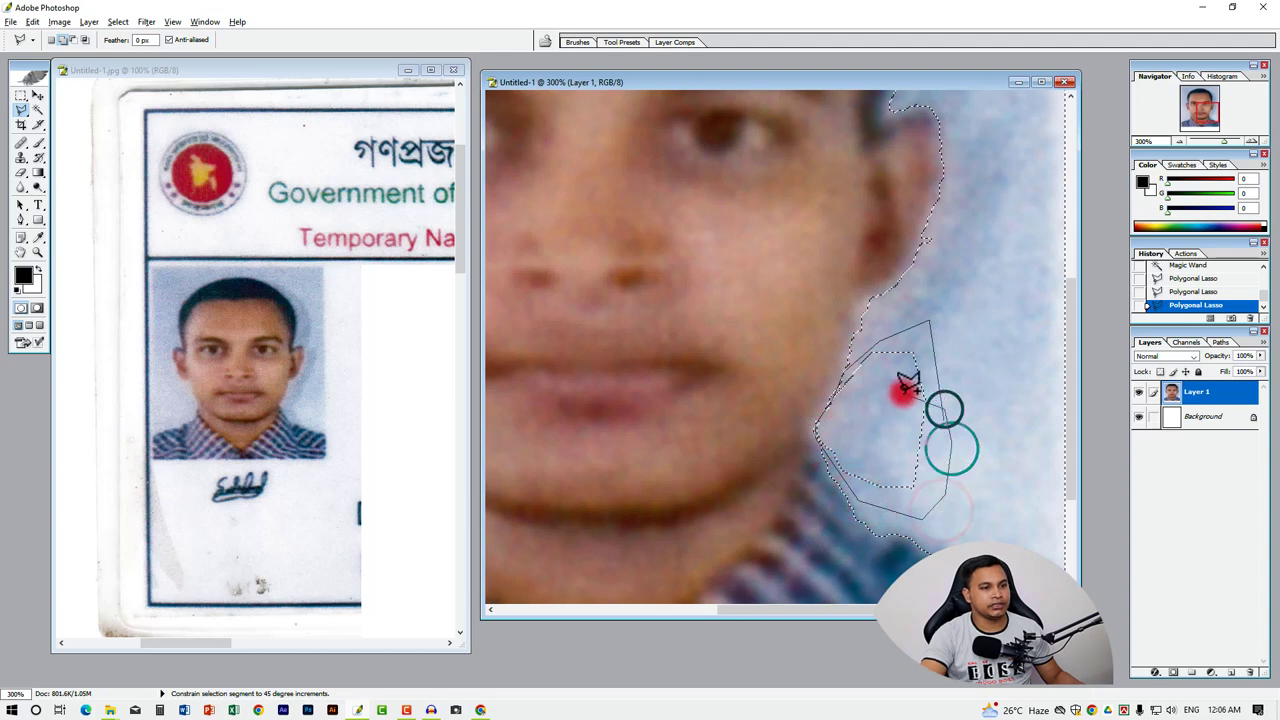
double_click(903, 390)
- Extend the background selection along the shirt edge to the image border
left_click_drag(899, 258, 932, 375)
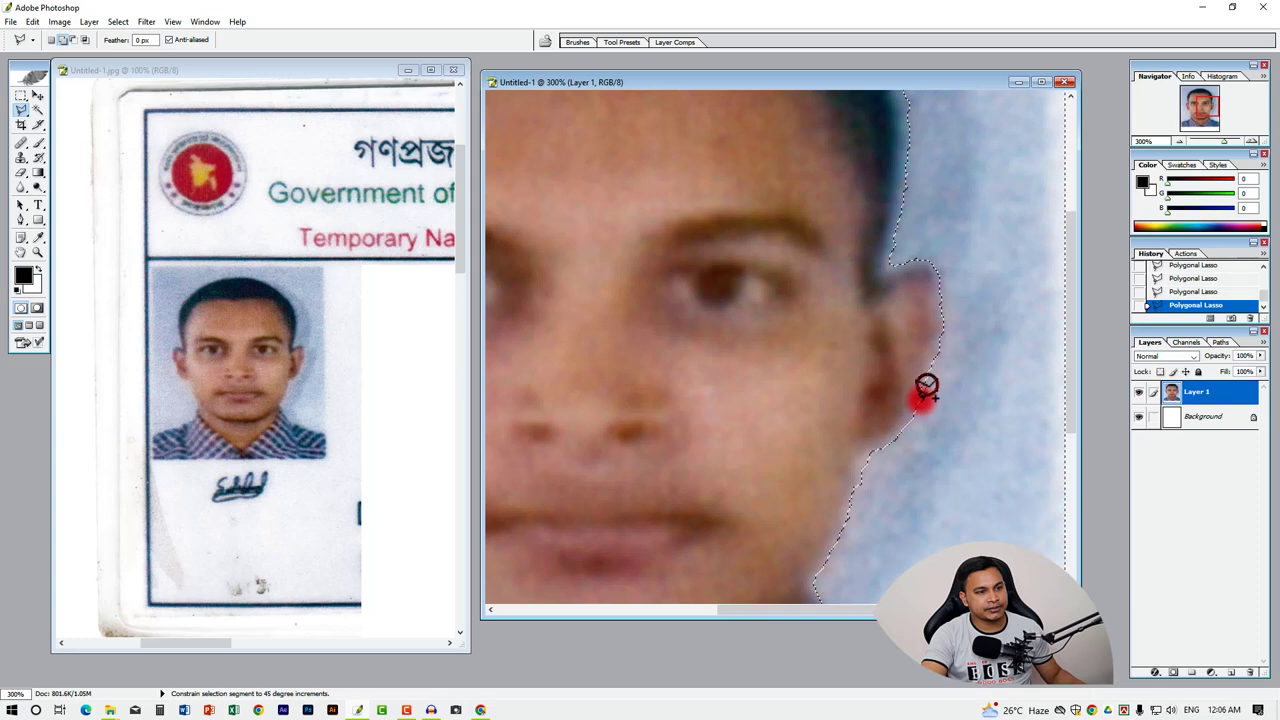
left_click(900, 206, "alt")
mouse_move(785, 220)
left_mouse_down()
mouse_move(845, 420)
mouse_move(746, 254)
left_mouse_up()
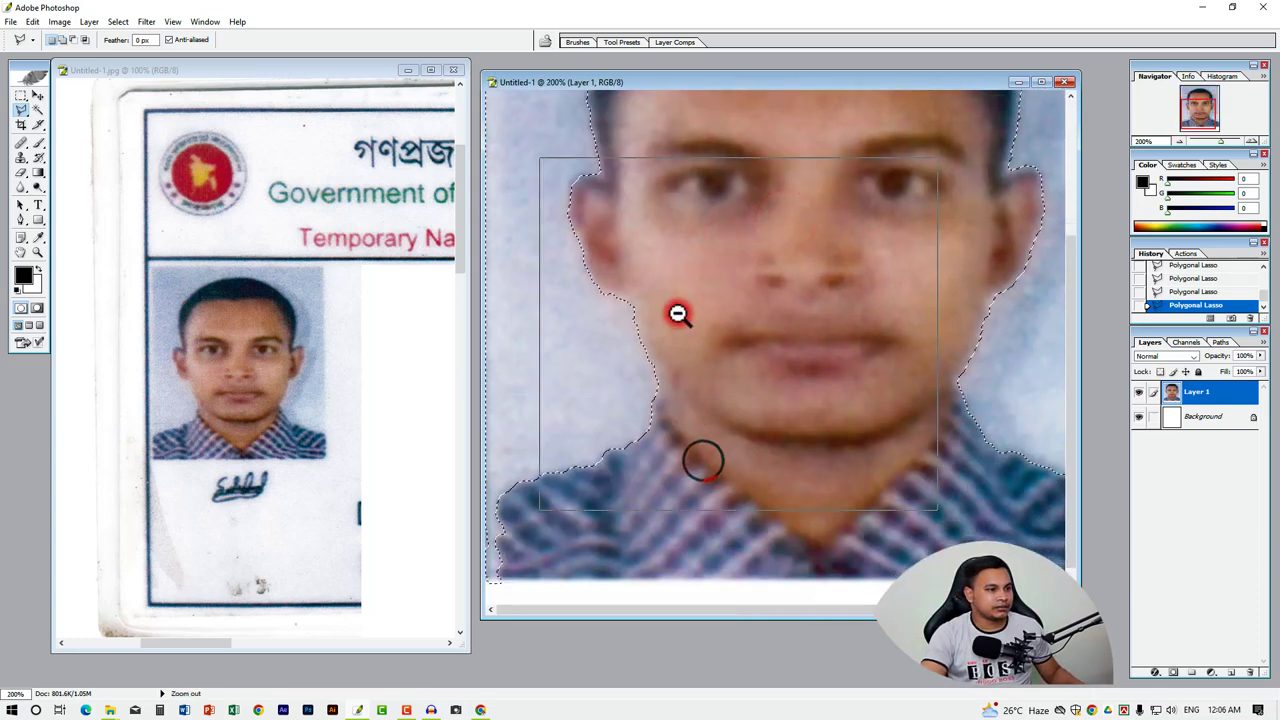
left_click(700, 440, "alt")
left_click(702, 433)
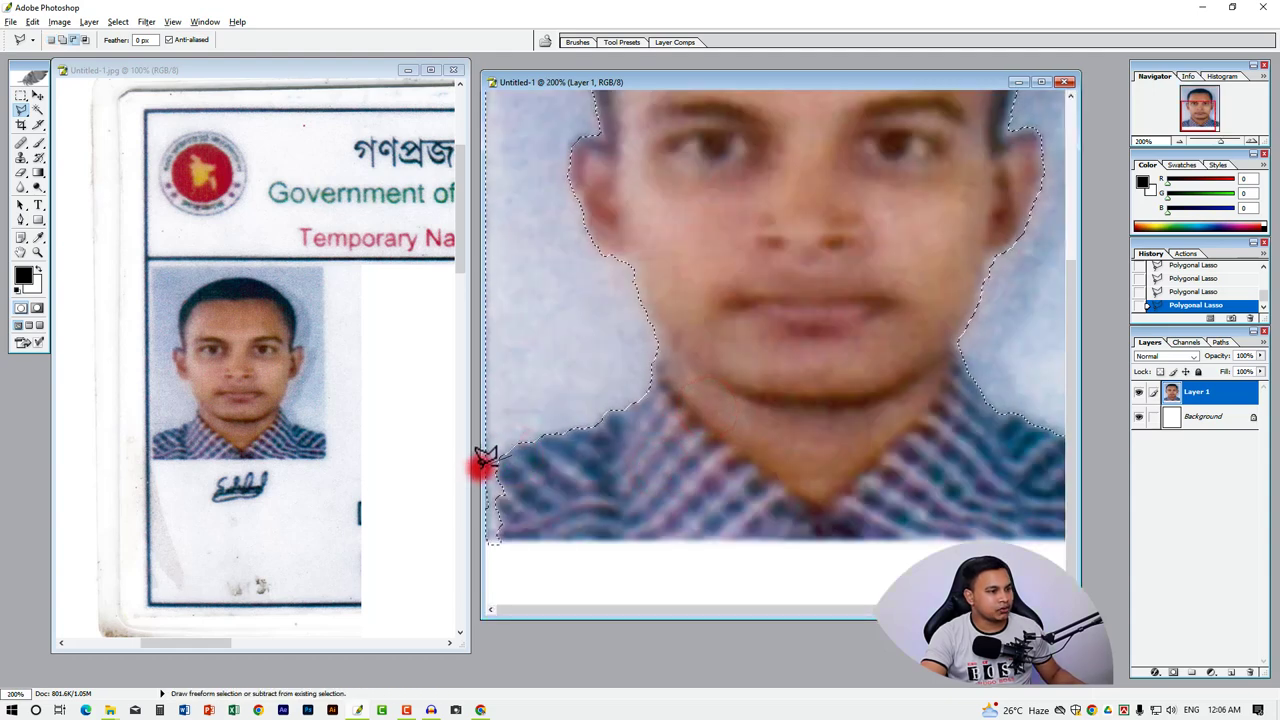
left_click(543, 508)
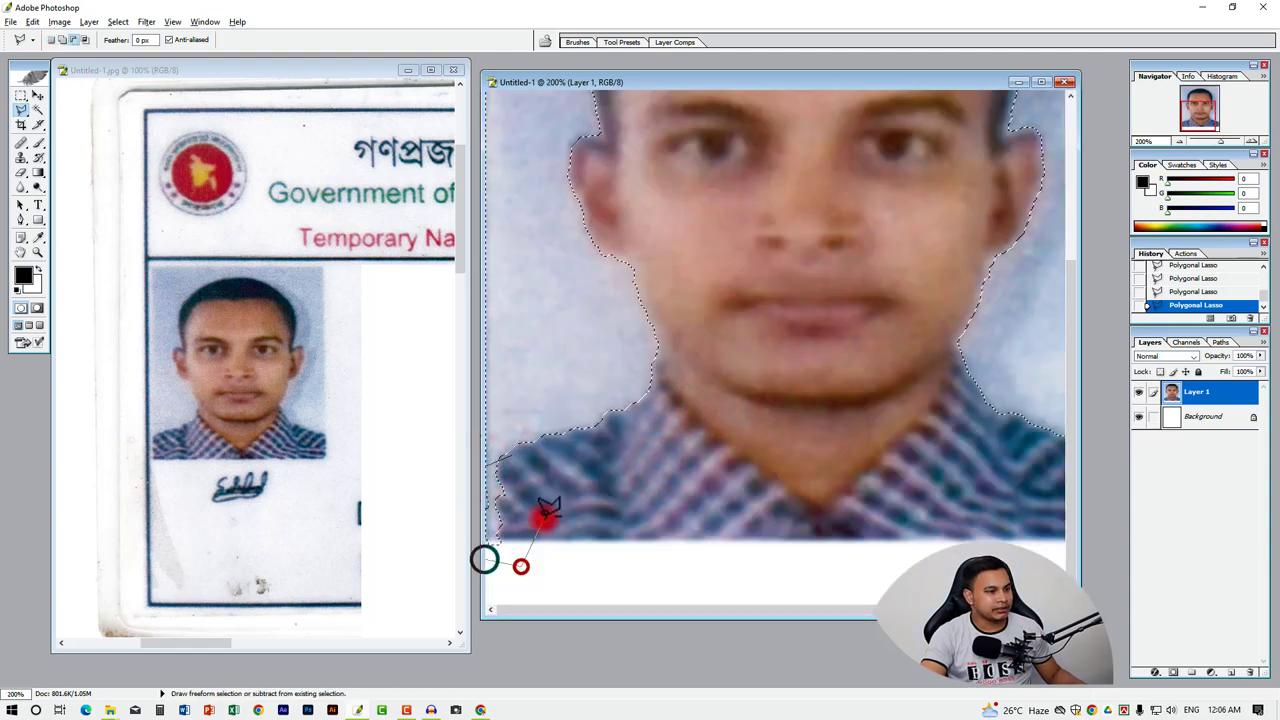
left_click(540, 466)
left_click(609, 429, "alt")
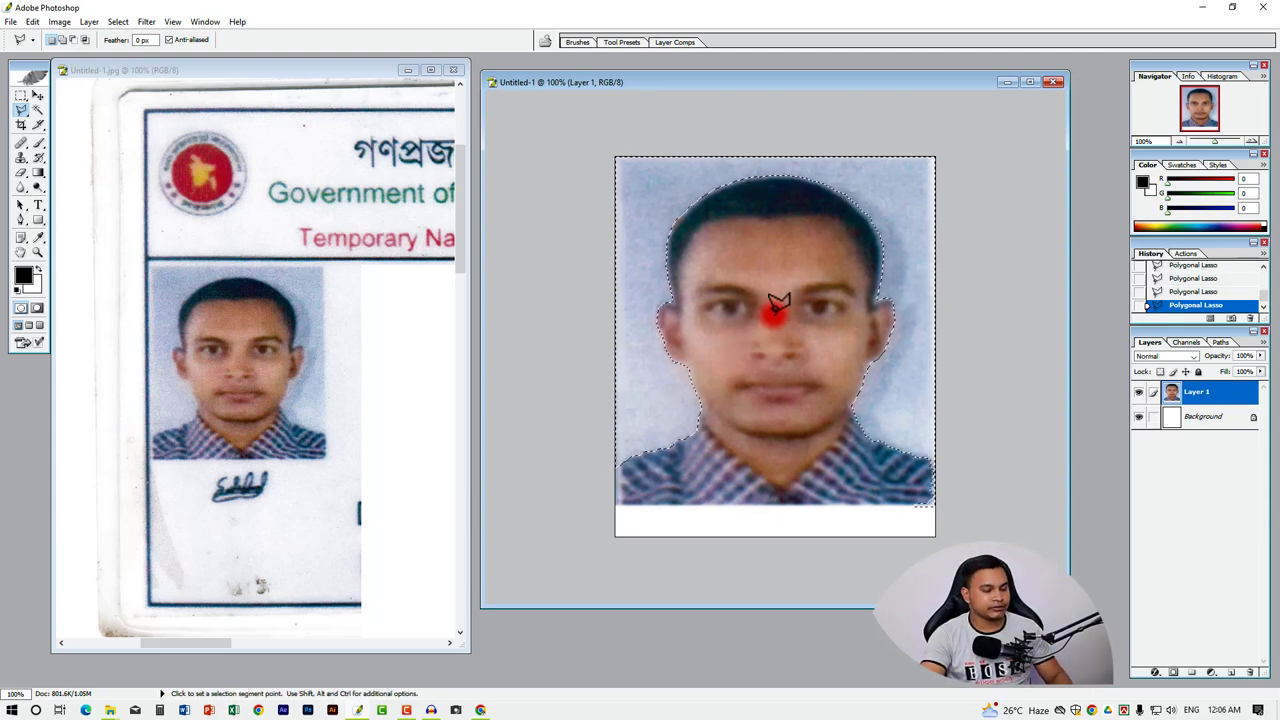
key("Delete")
key("ctrl+d")
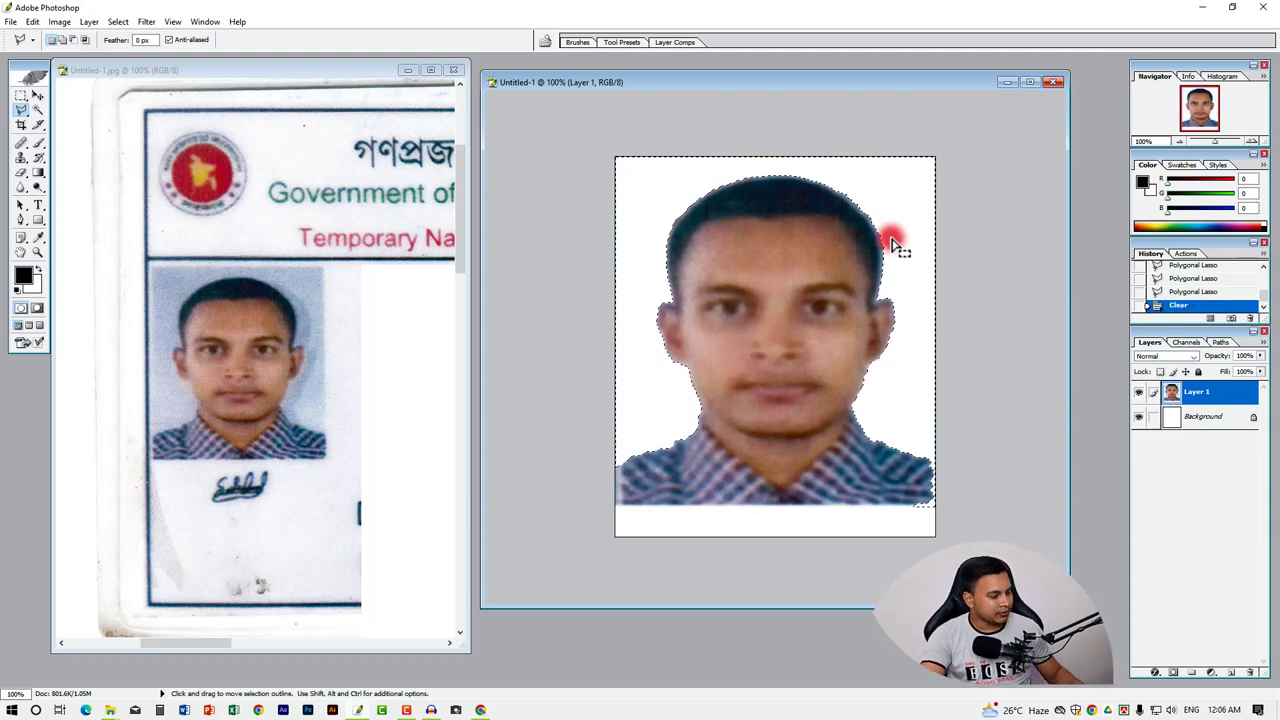
left_click(817, 206, "ctrl")
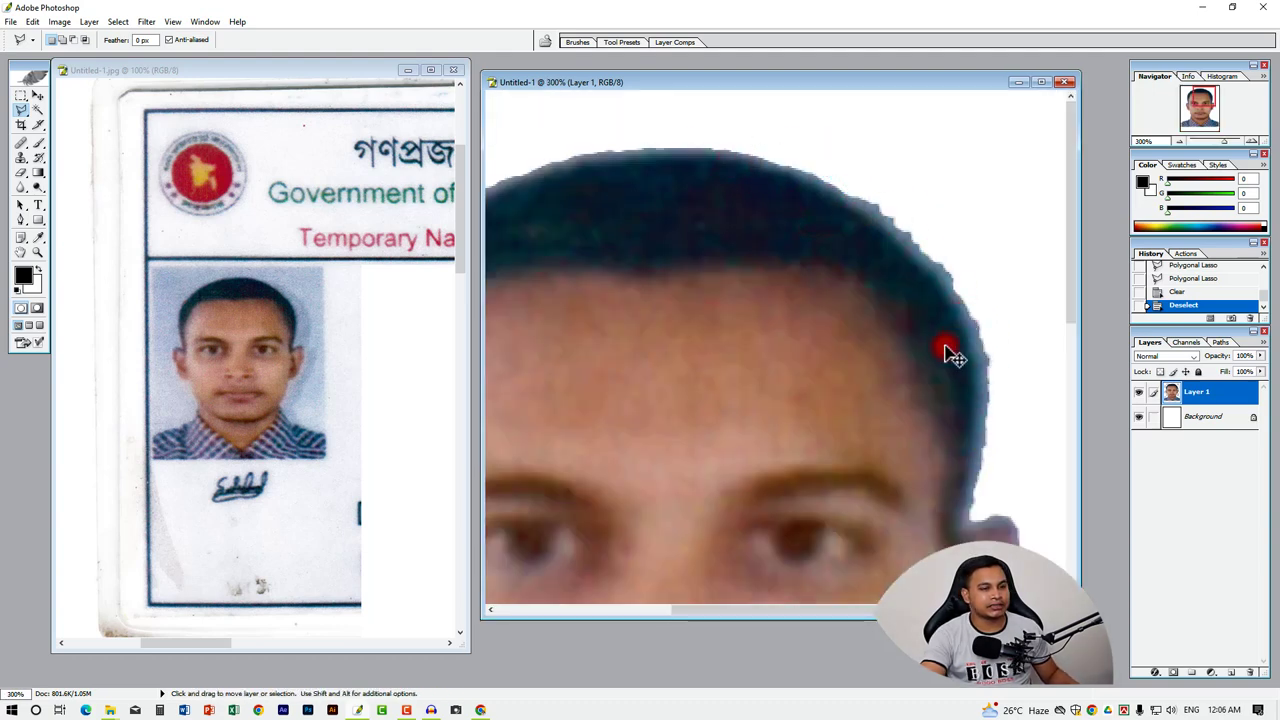
left_click(883, 380, "alt")
left_click(890, 313, "alt")
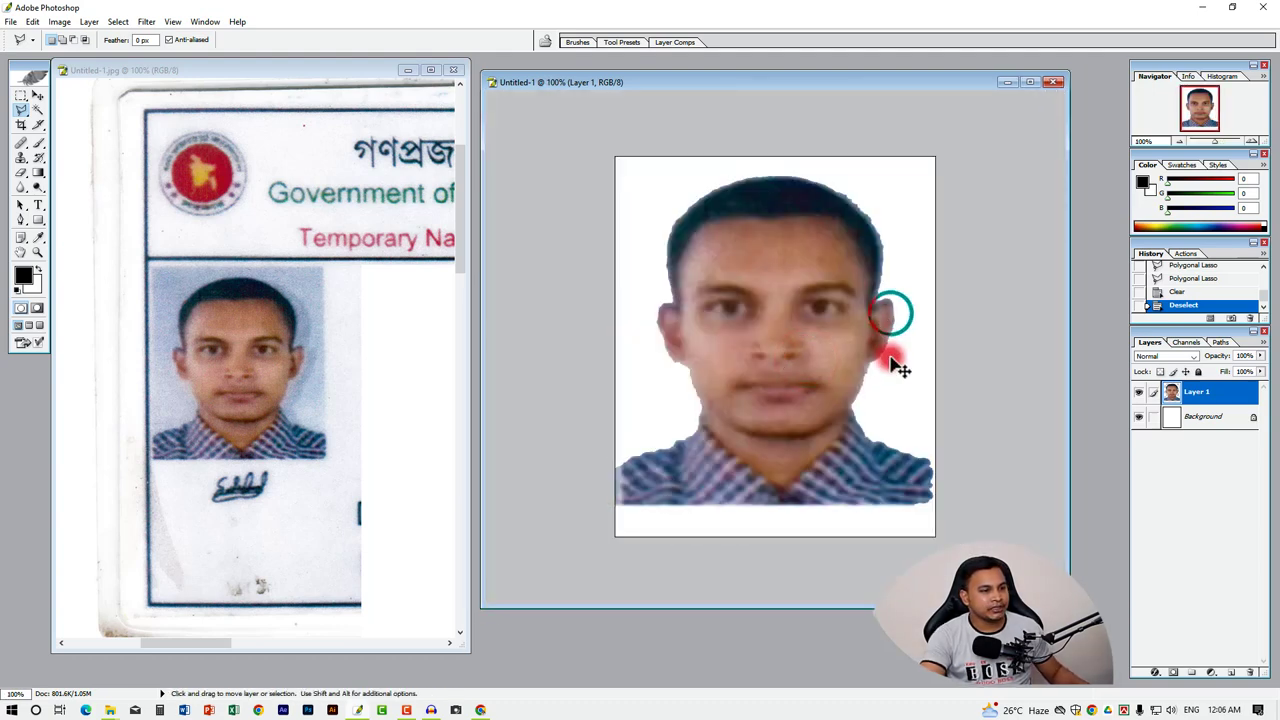
key("ctrl+z")
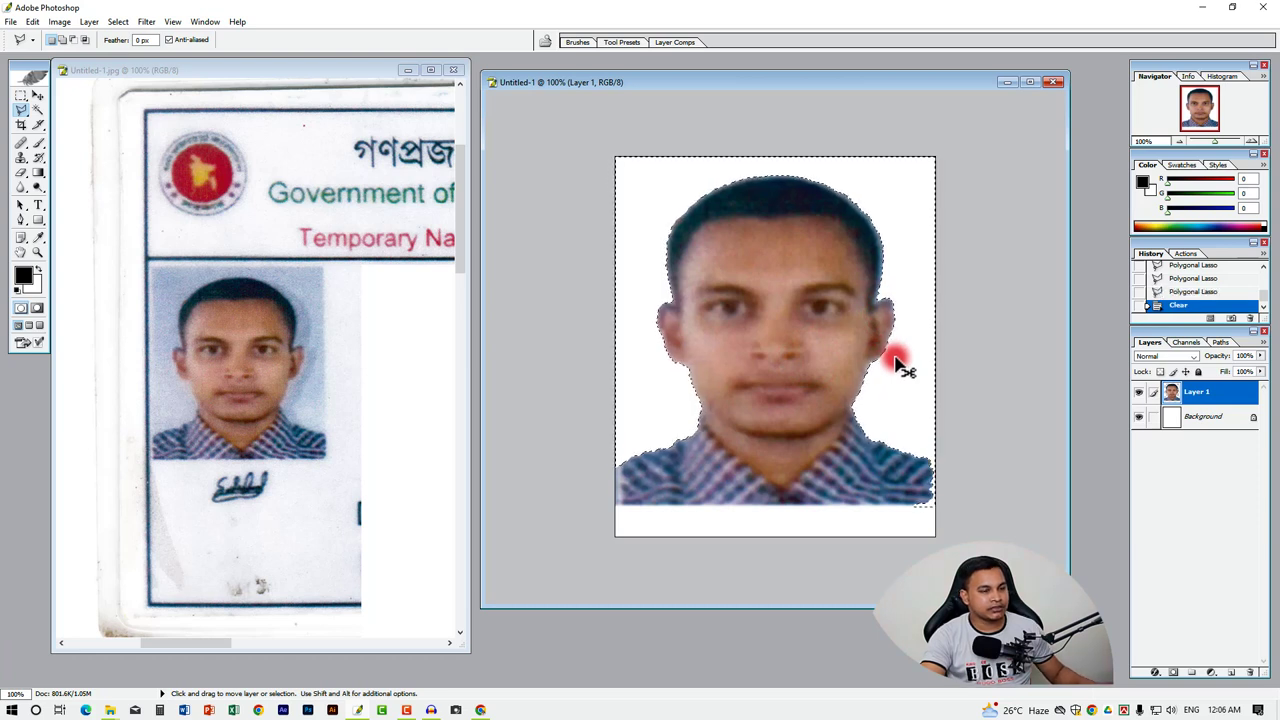
key("ctrl+alt+z")
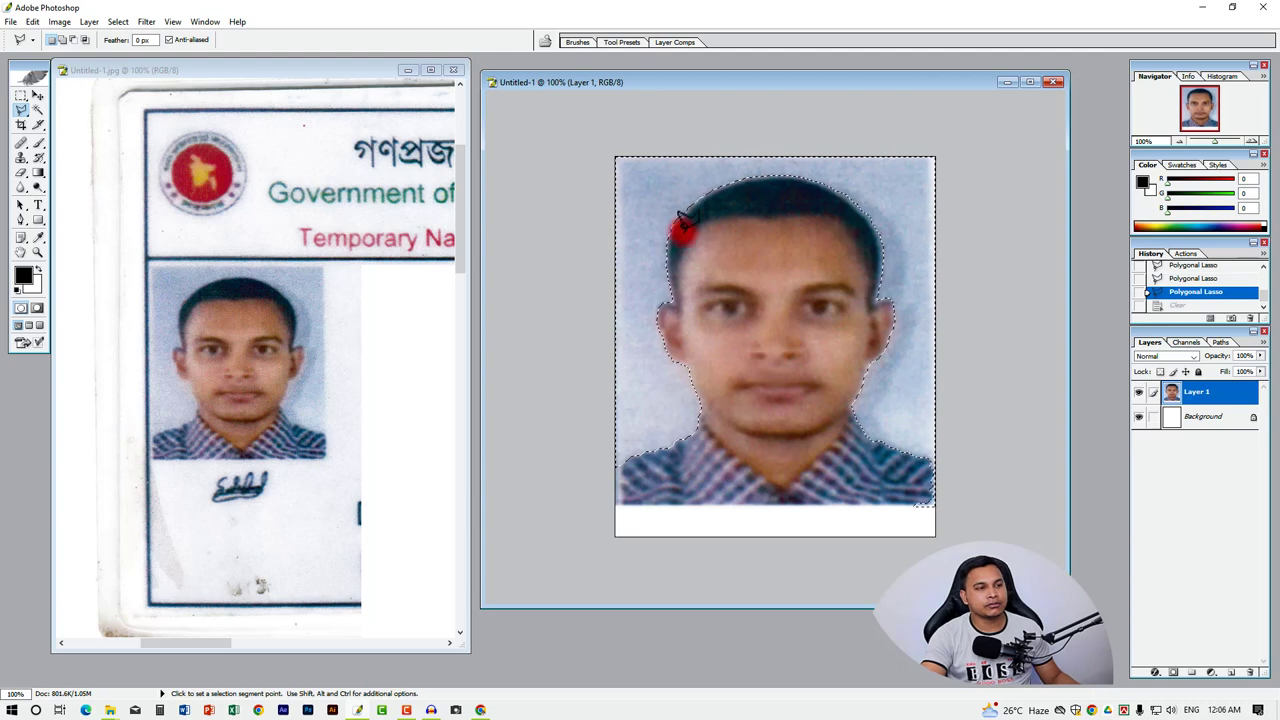
- Feather the background selection by 1 pixel
right_click(640, 232)
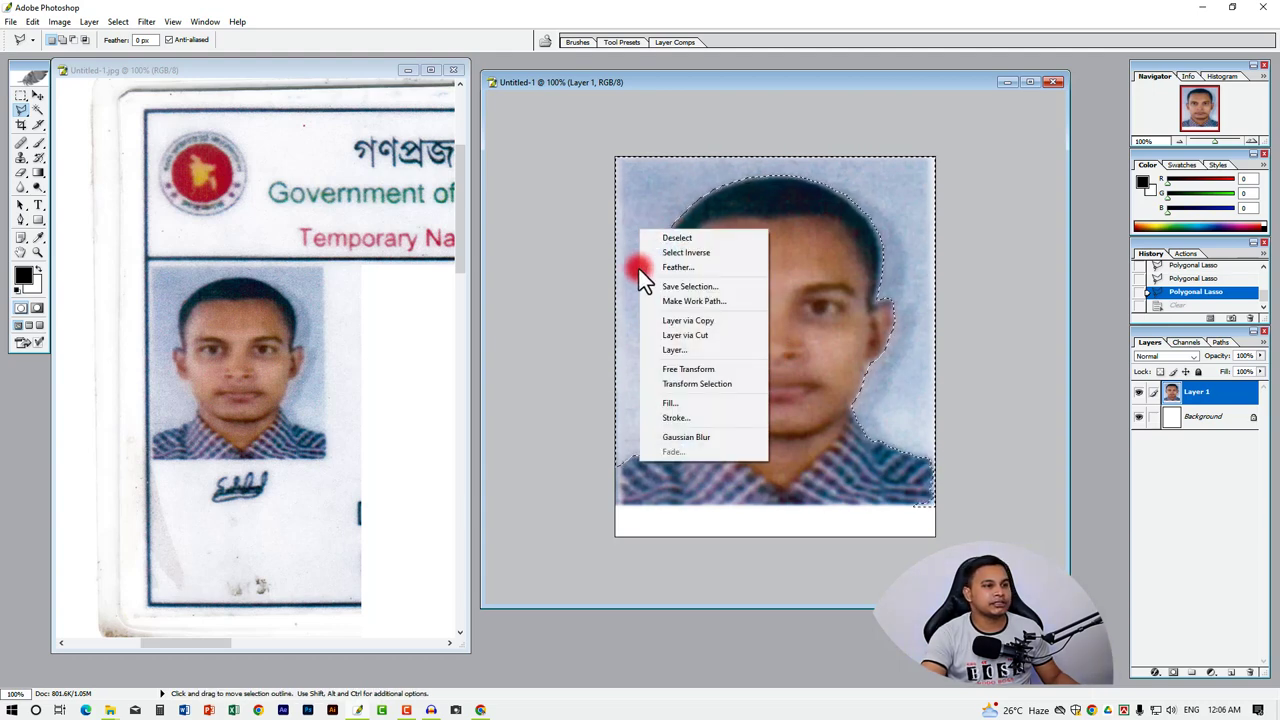
left_click(673, 267)
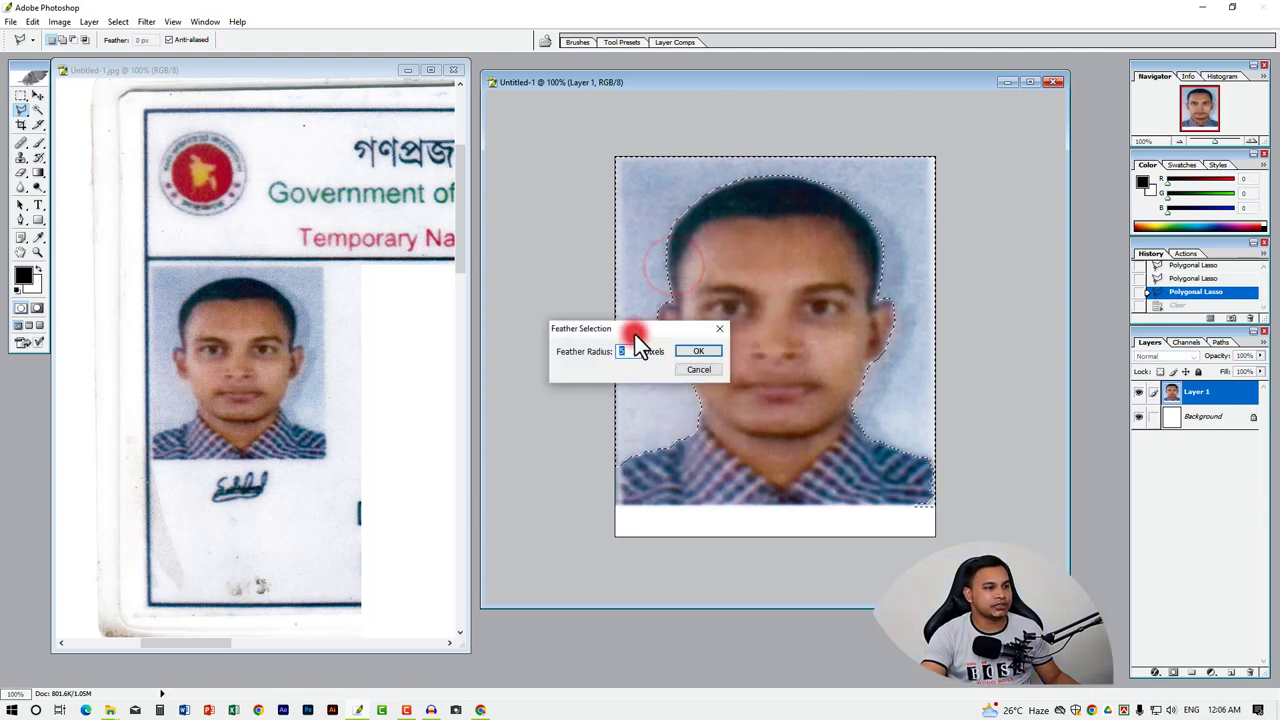
left_click_drag(634, 333, 580, 291)
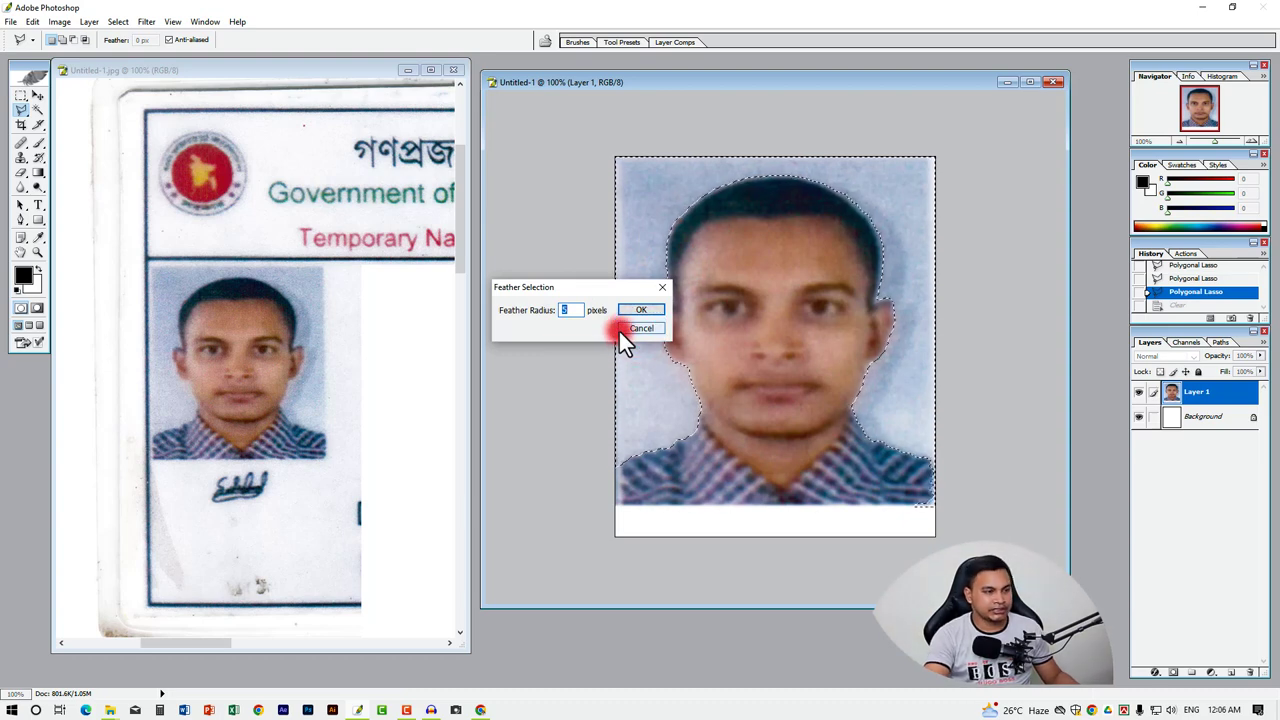
type("3")
left_click(647, 311)
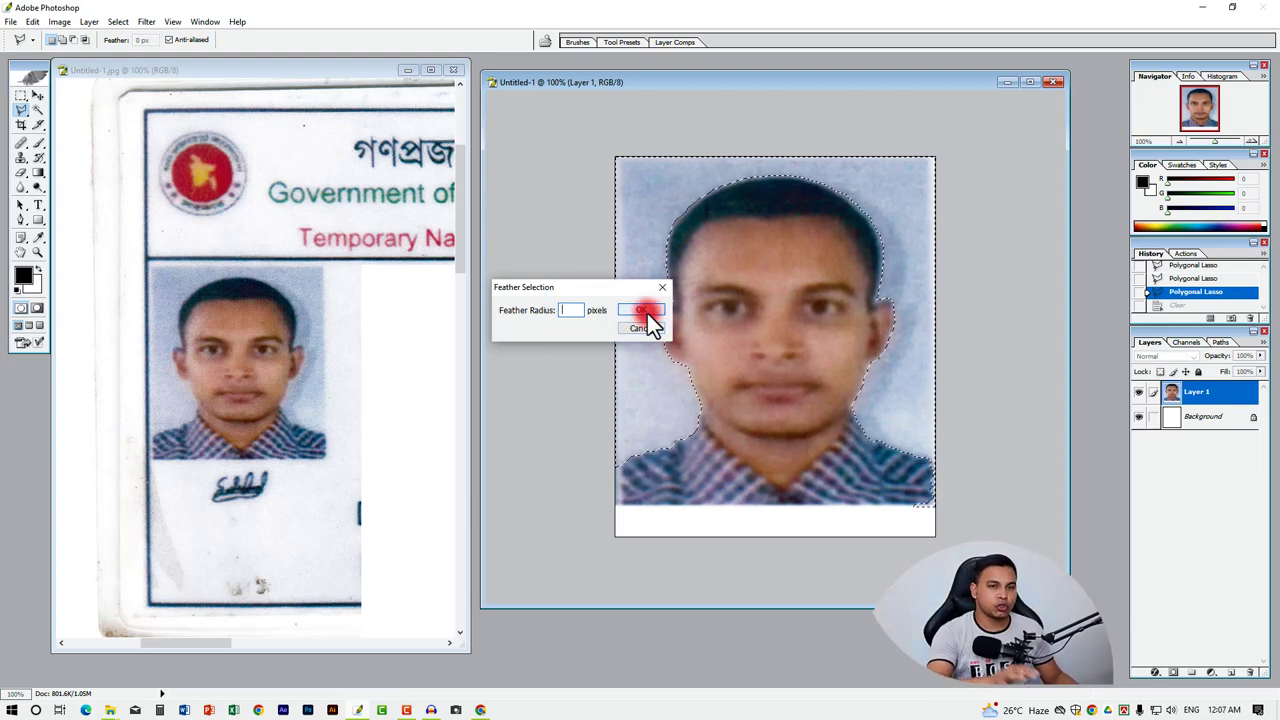
type("1")
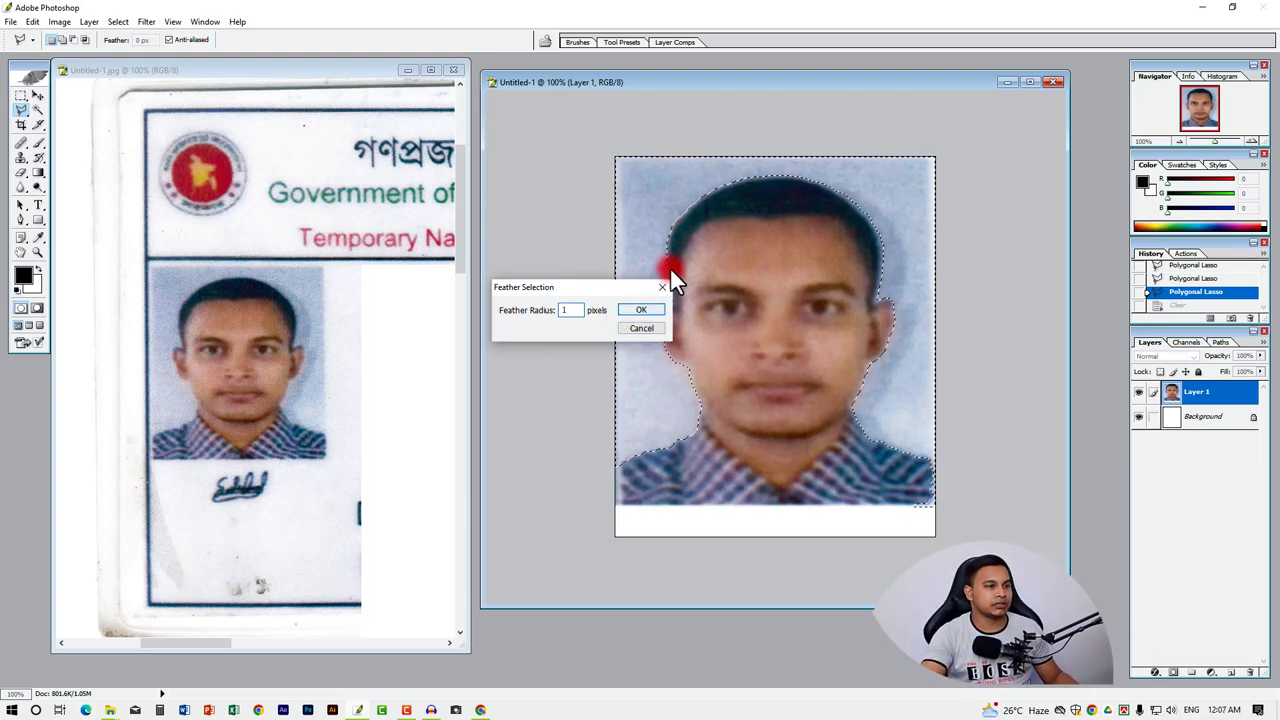
left_click(648, 308)
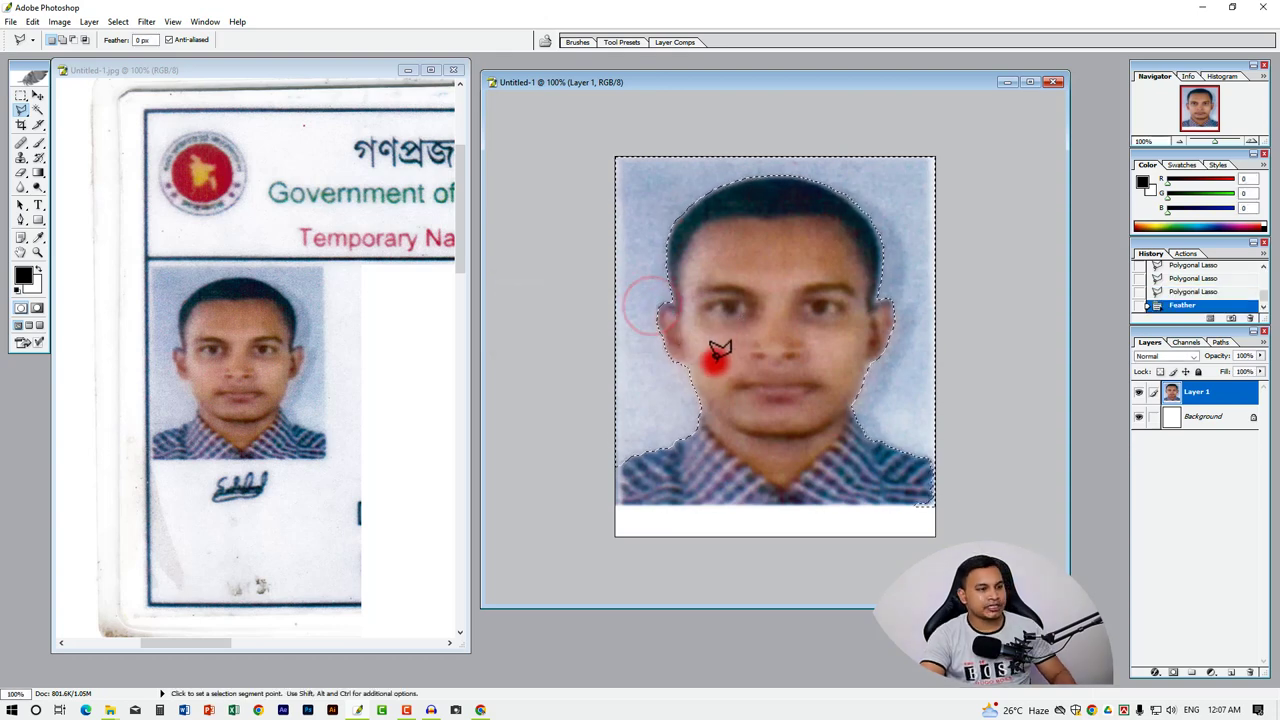
- Clear the background to white, deselect, and zoom in to check the edges
key("Delete")
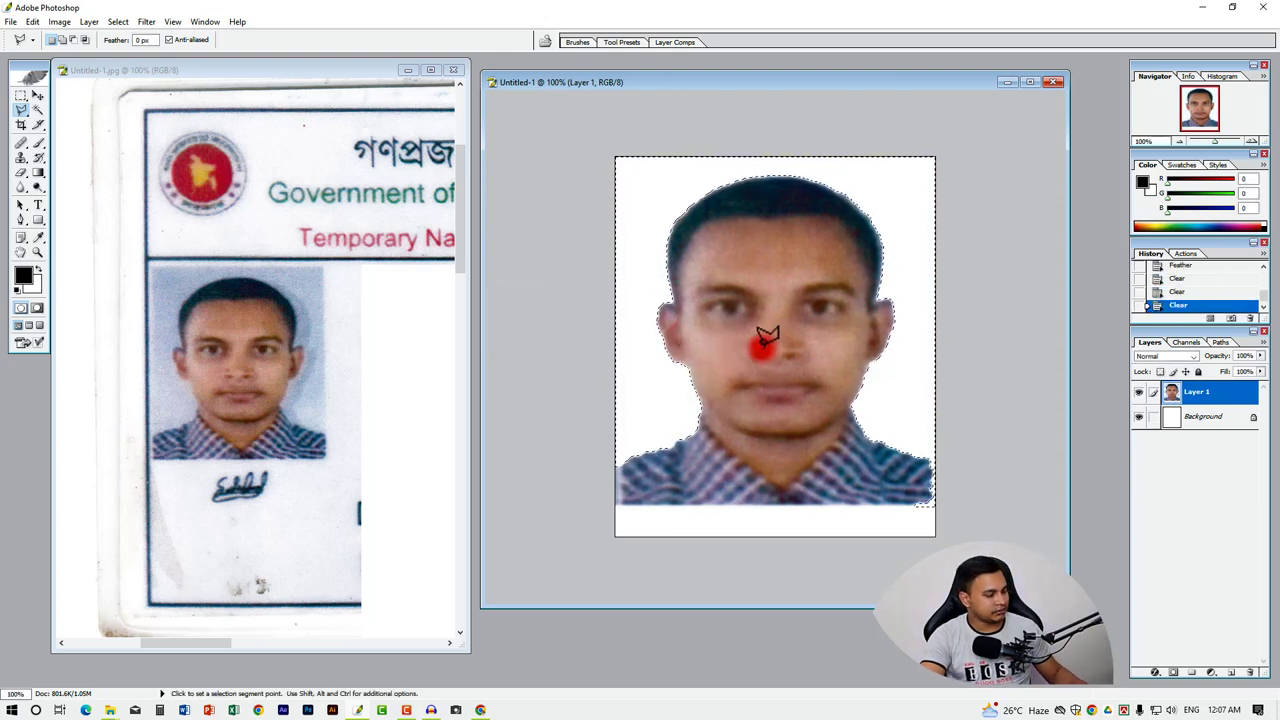
key("ctrl+d")
key("z")
left_click(855, 209)
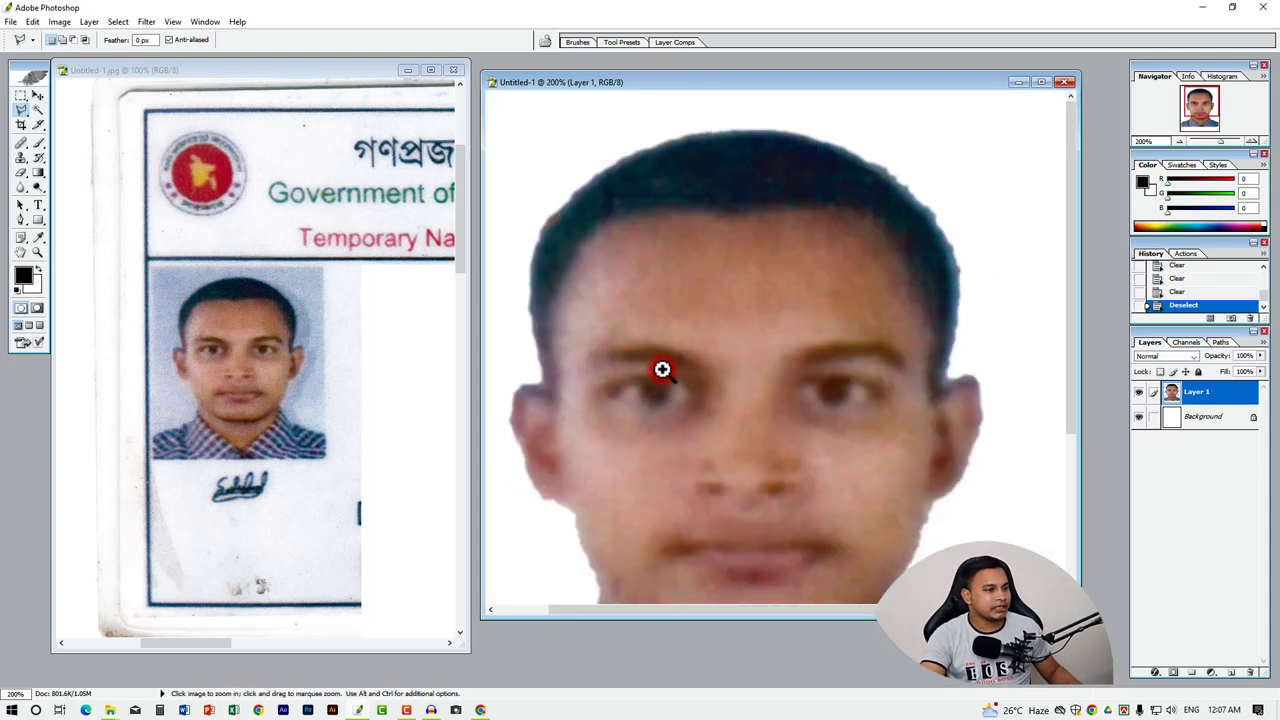
- Step back in history to the original blue background, then zoom to 200% on the face
left_click(696, 394, "alt")
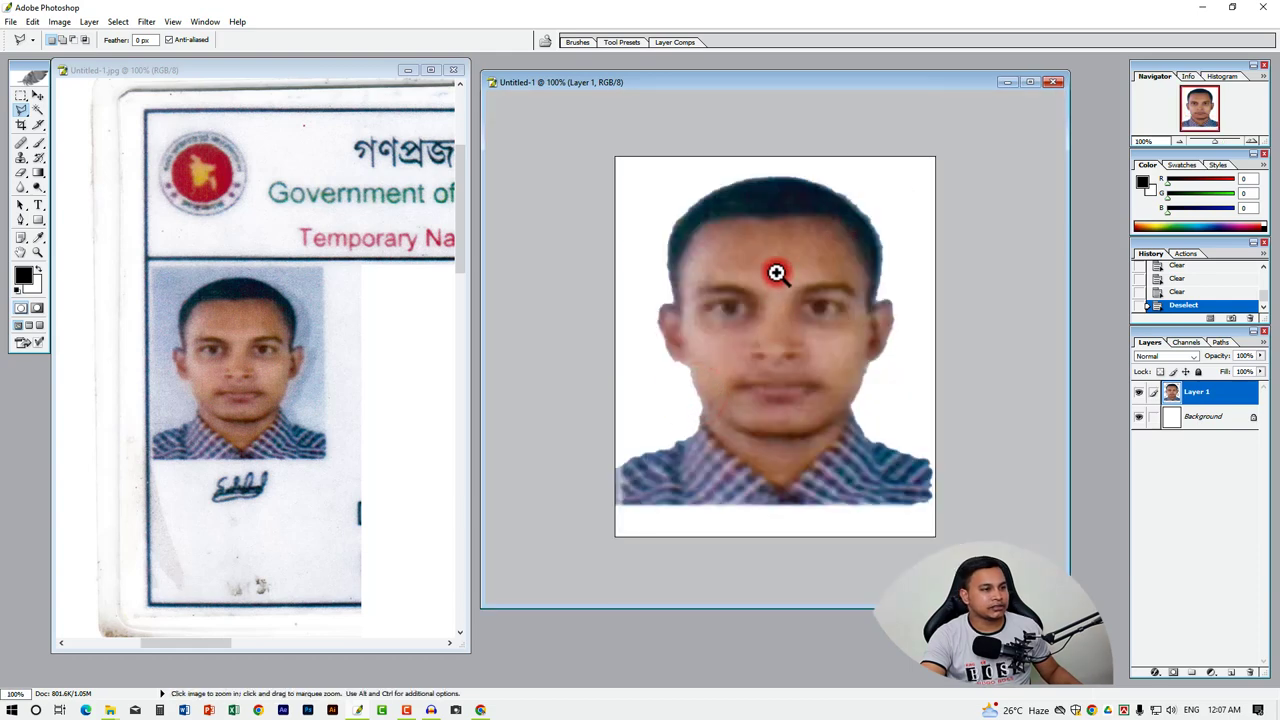
key("ctrl+z")
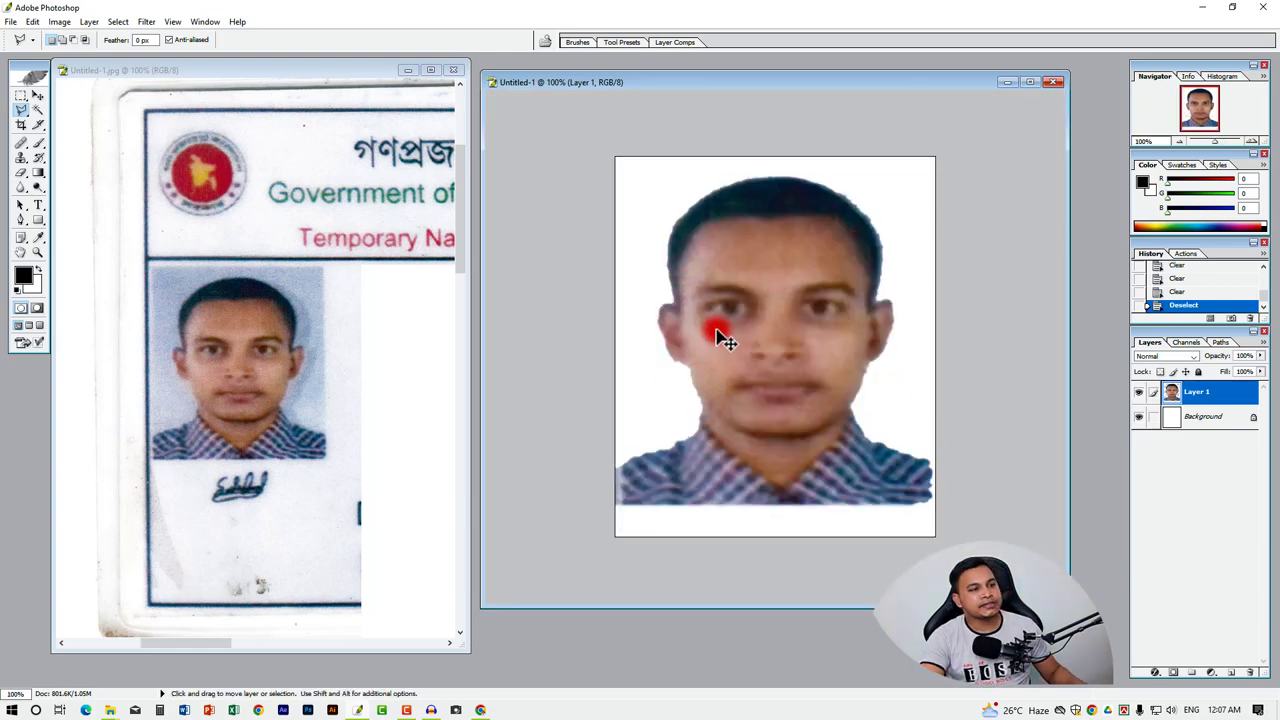
key("ctrl+alt+z")
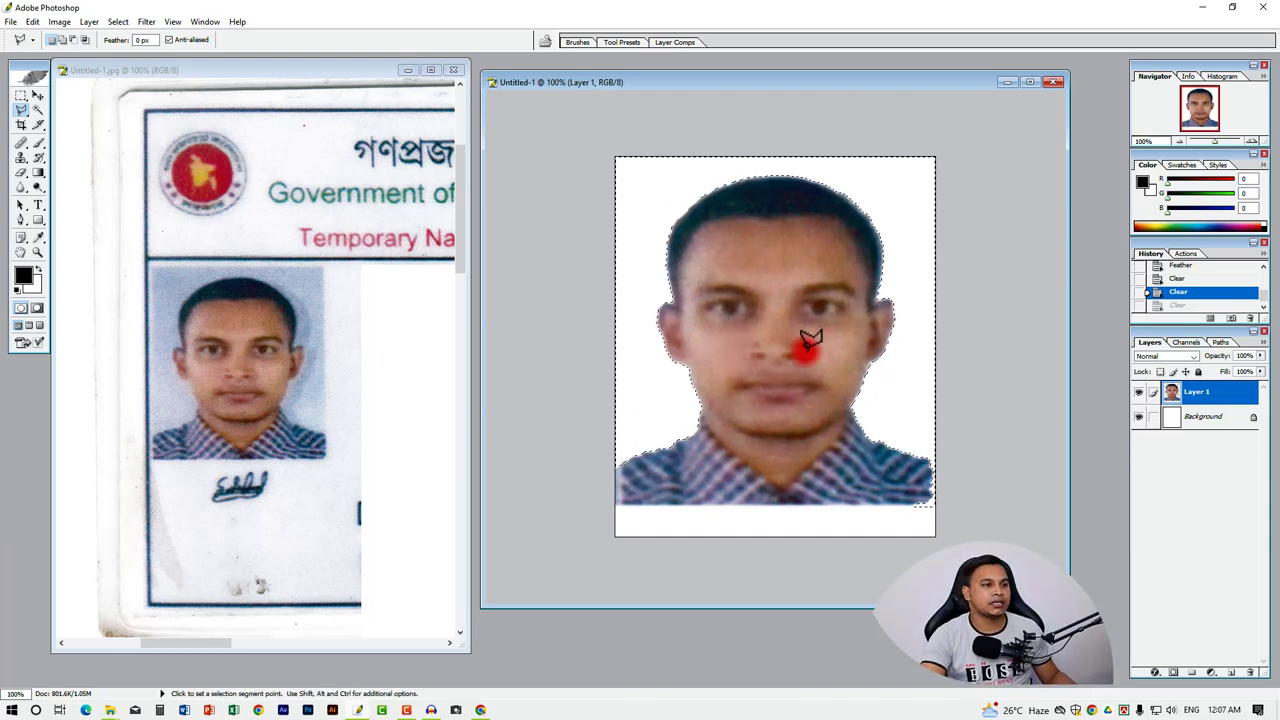
key("ctrl+alt+z")
key("ctrl+alt+z")
key("ctrl+alt+z")
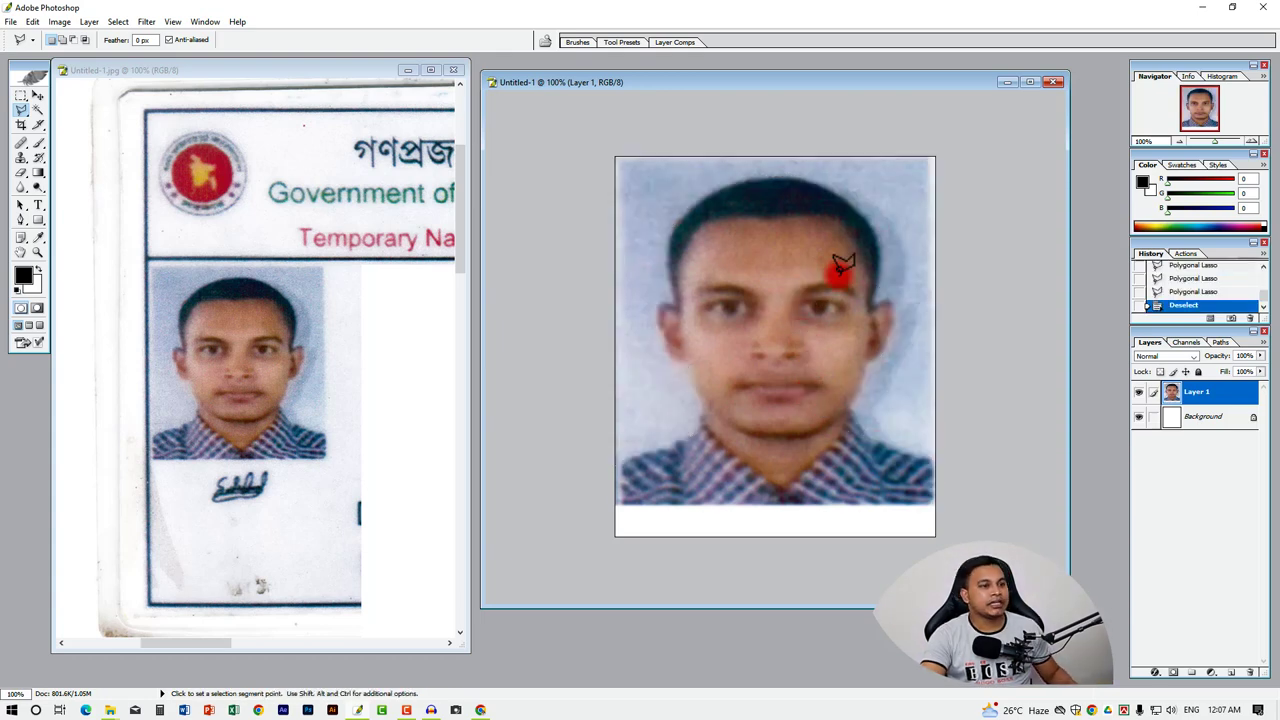
left_click(651, 477, "ctrl+space")
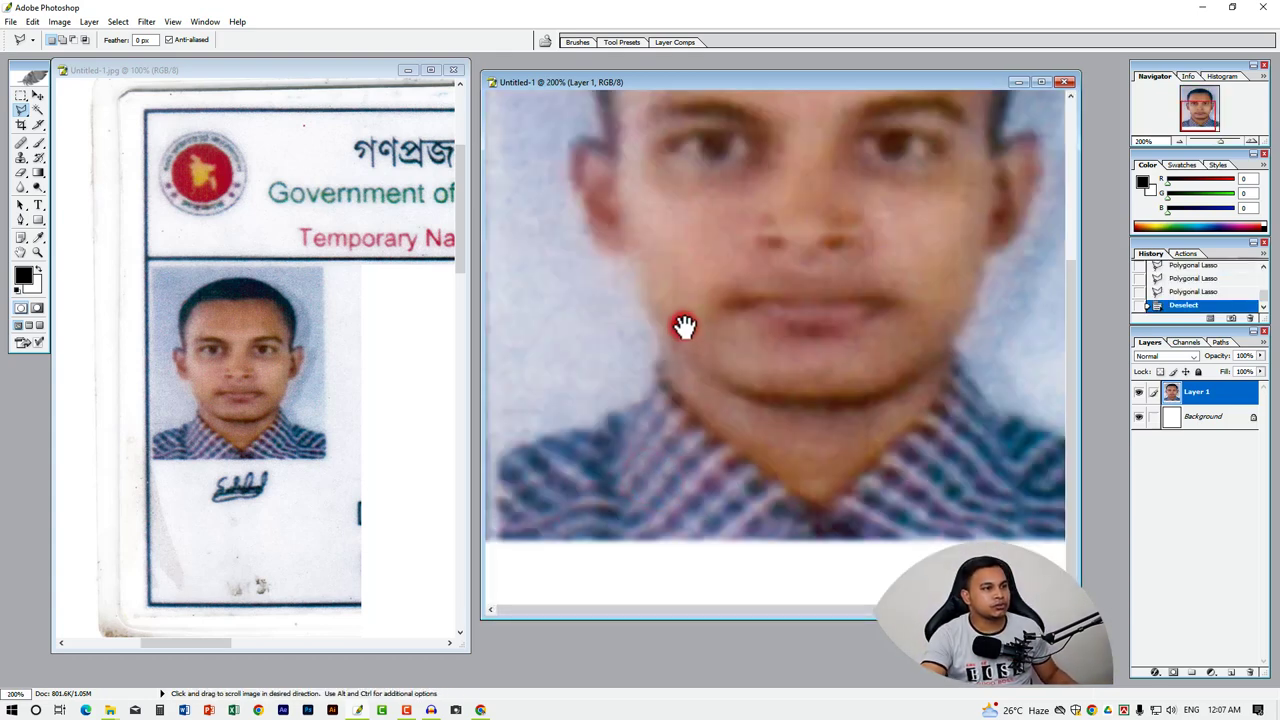
- Maximize the photo window and bring the top of the head into view
double_click(818, 84)
left_click_drag(710, 237, 424, 475)
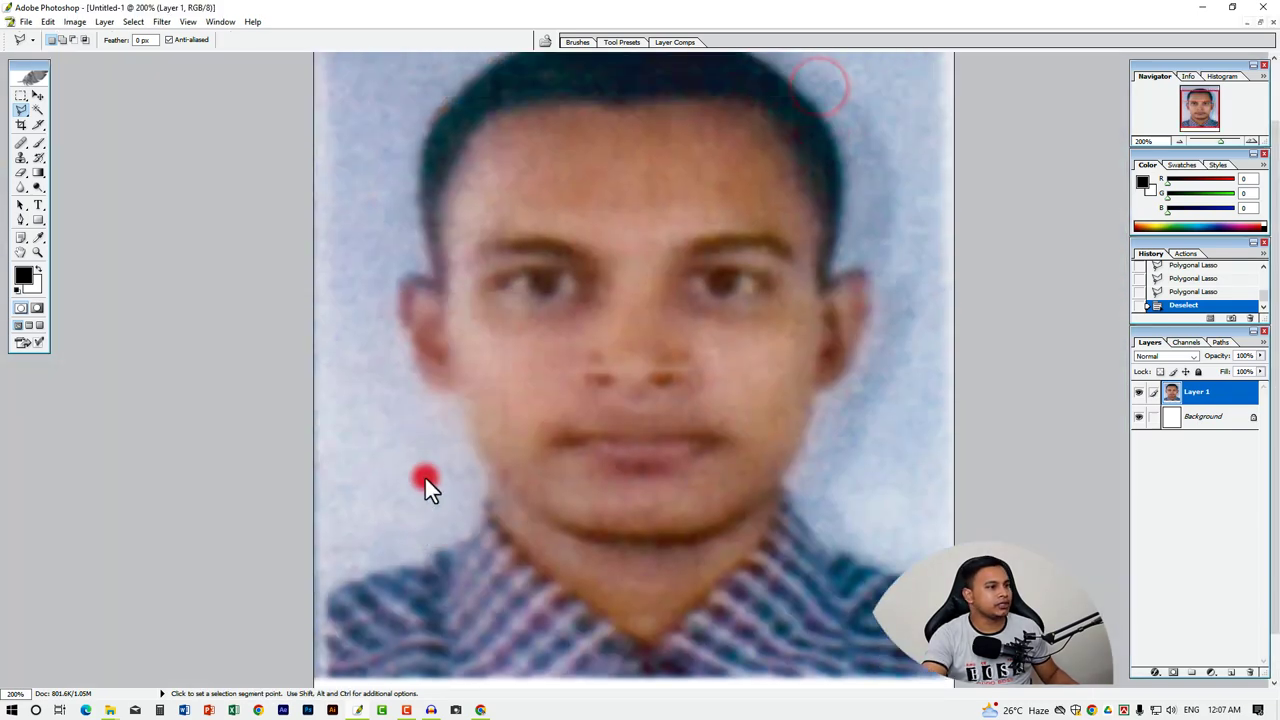
scroll(406, 591, "down", 1)
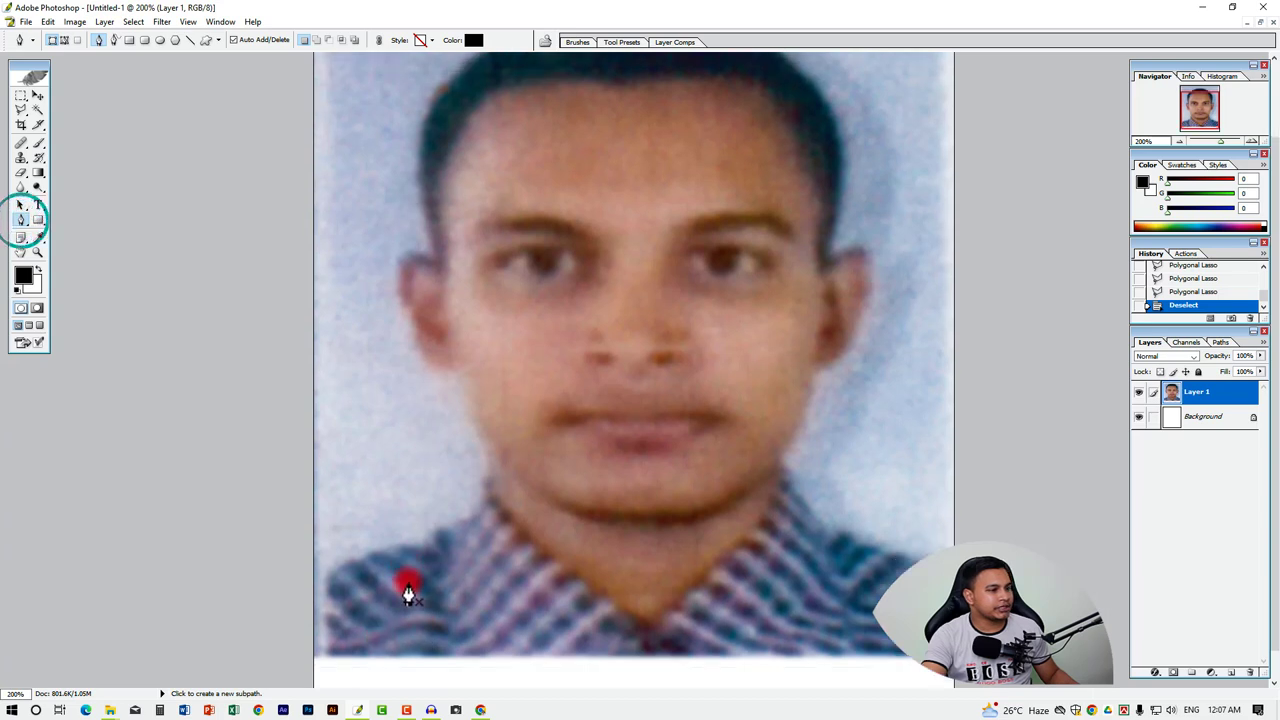
- Undo the stray filled shape point and set the Pen tool to Paths mode
left_click(303, 578)
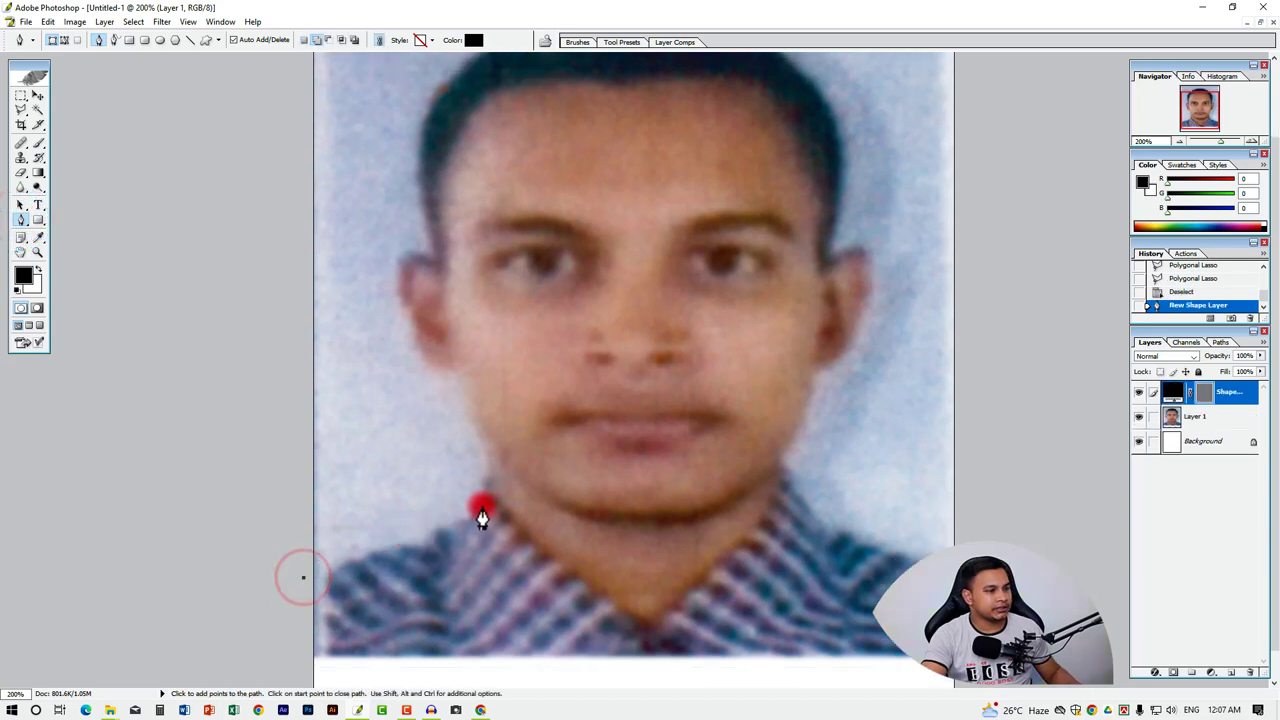
left_click_drag(492, 477, 497, 474)
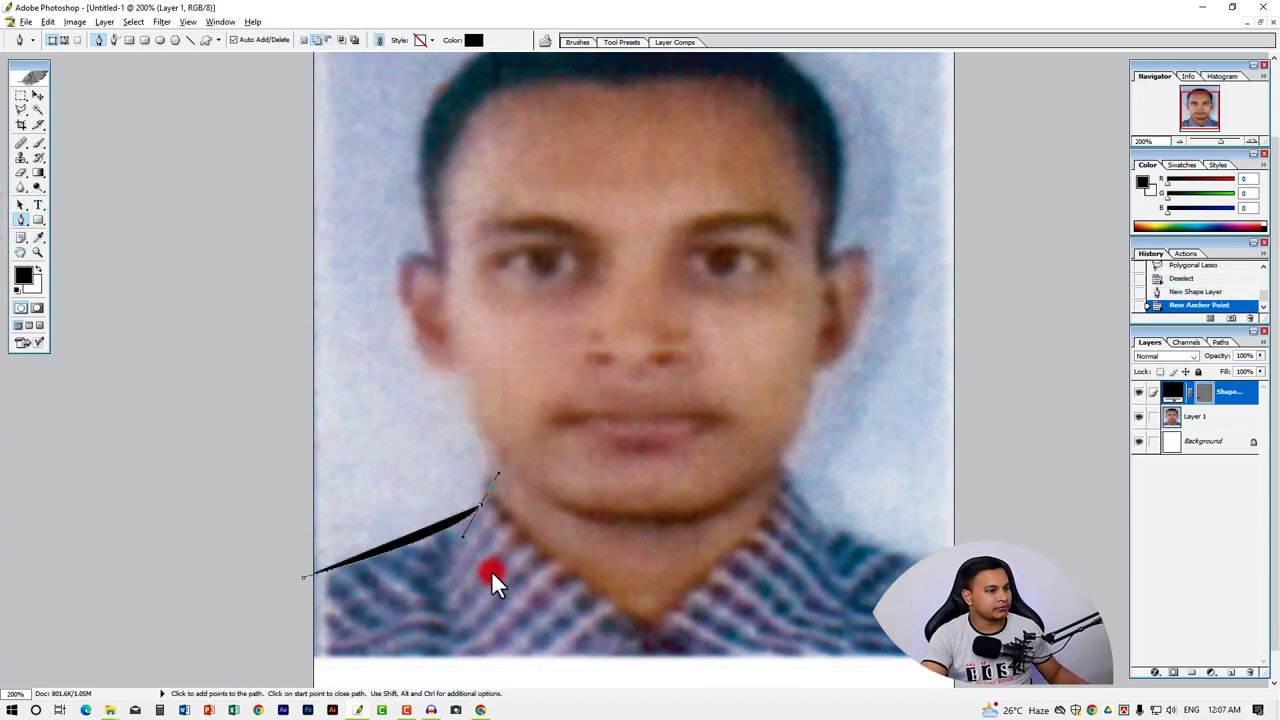
key("ctrl+z")
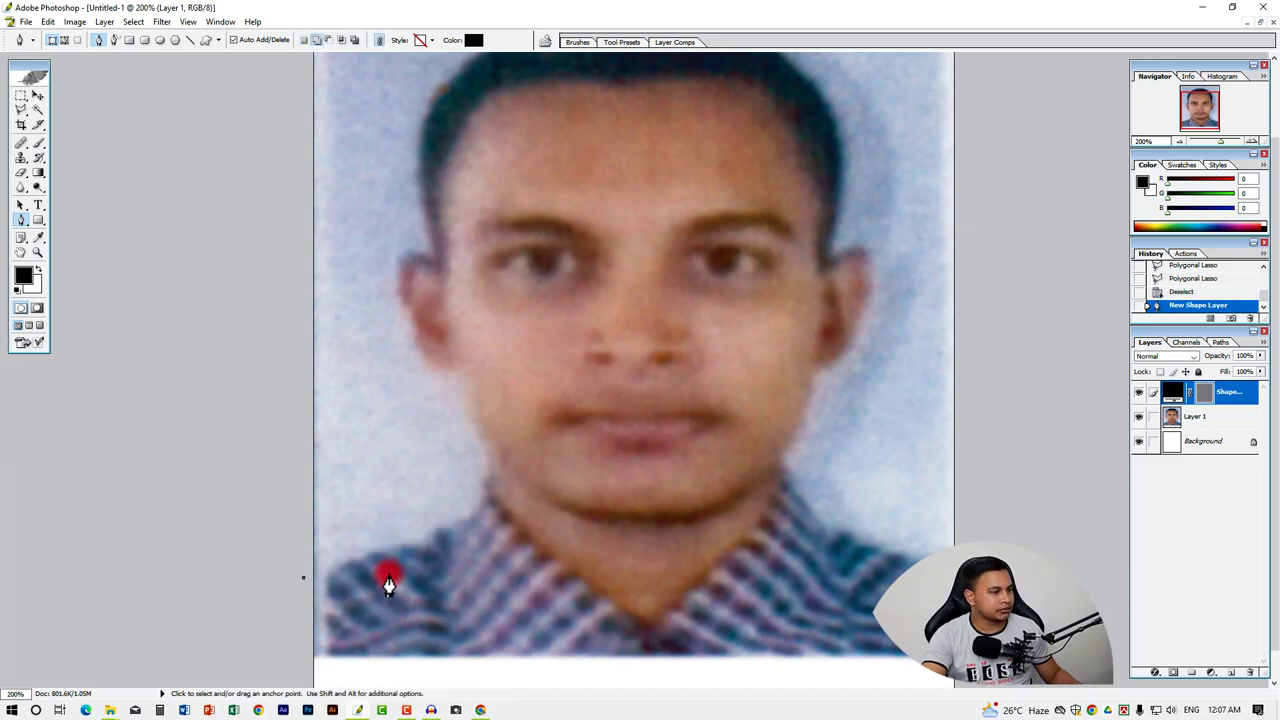
left_click(52, 40)
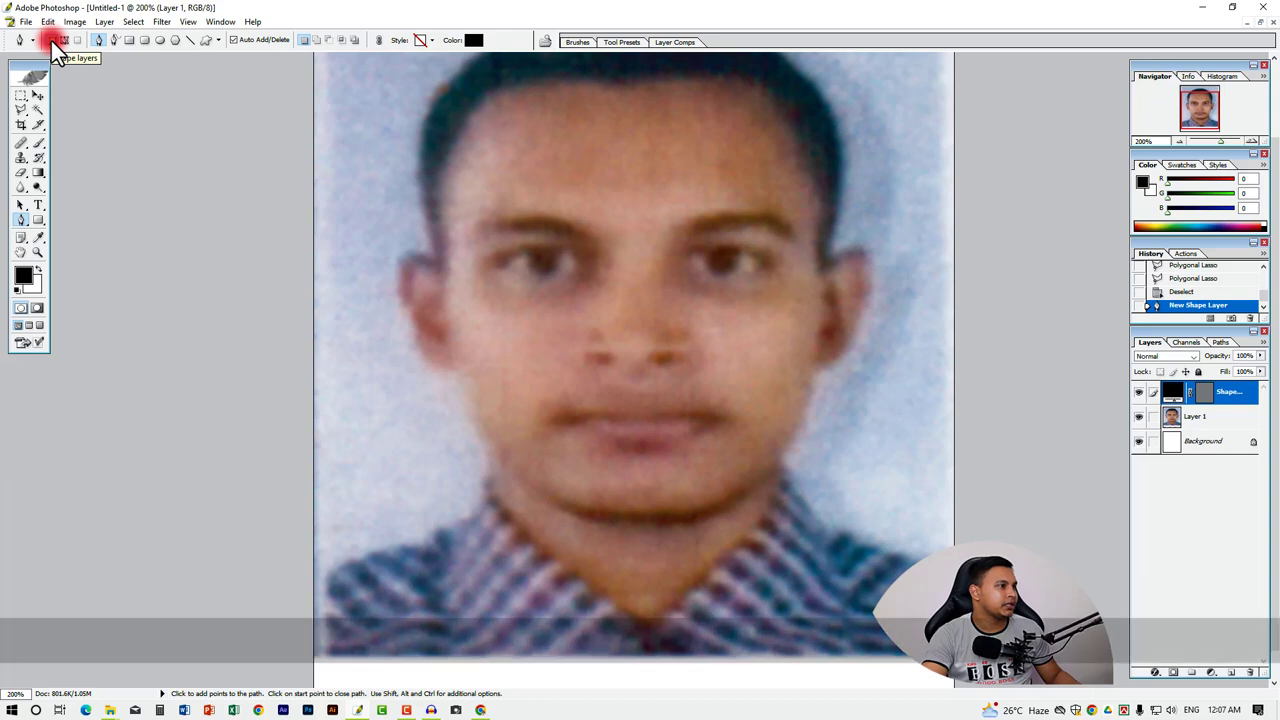
left_click(64, 40)
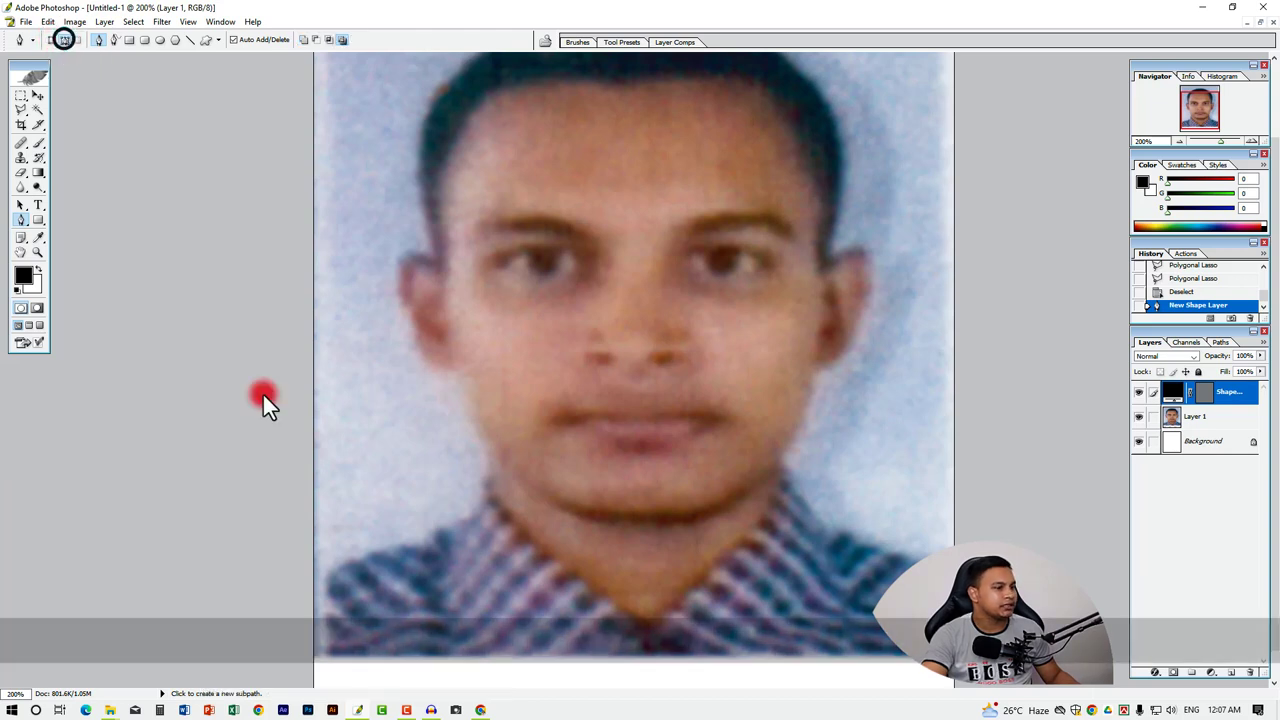
- Trace the path from the left shoulder up the cheek and jaw to below the left ear
left_click(311, 569)
left_click_drag(478, 488, 520, 428)
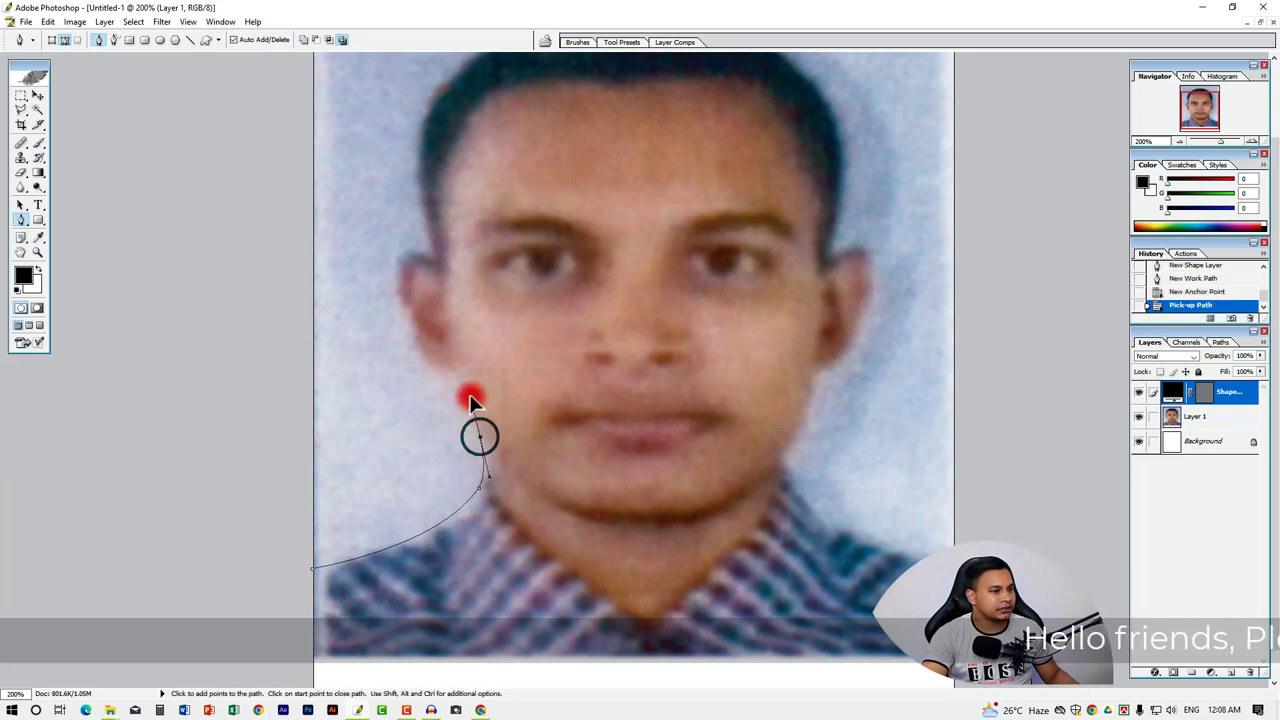
left_click(479, 436)
key("ctrl+plus")
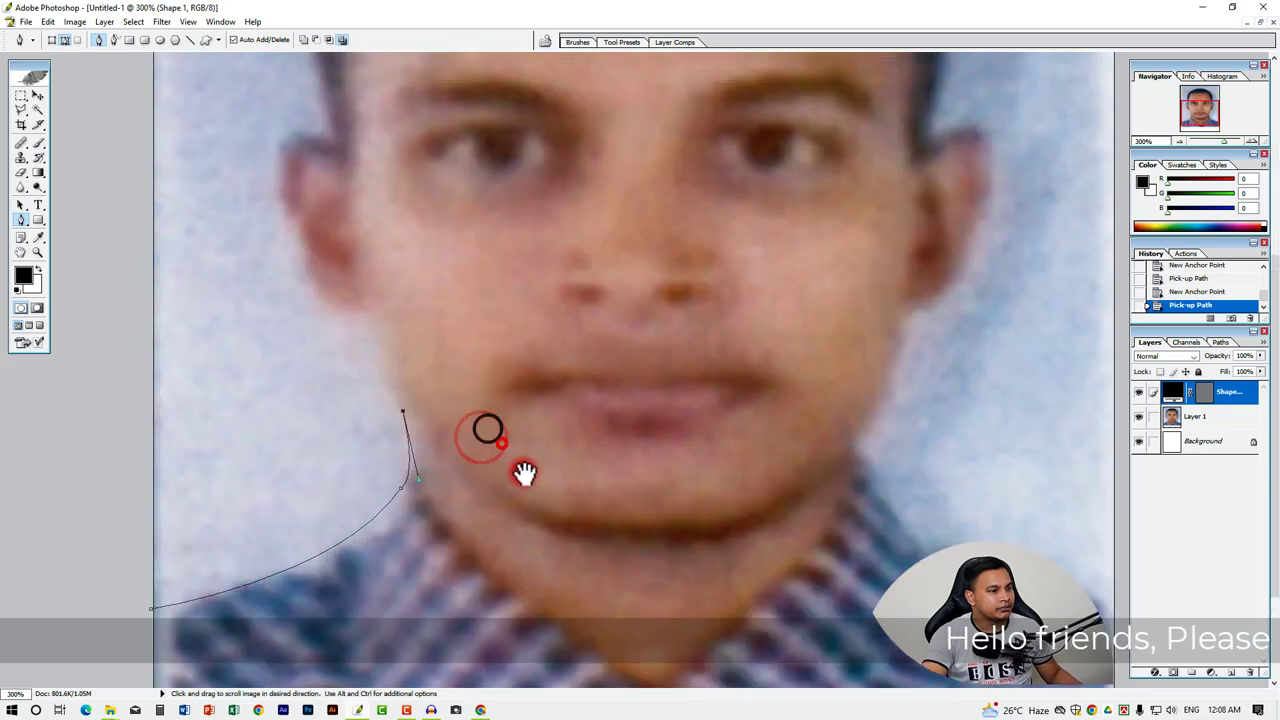
left_click_drag(525, 473, 631, 560)
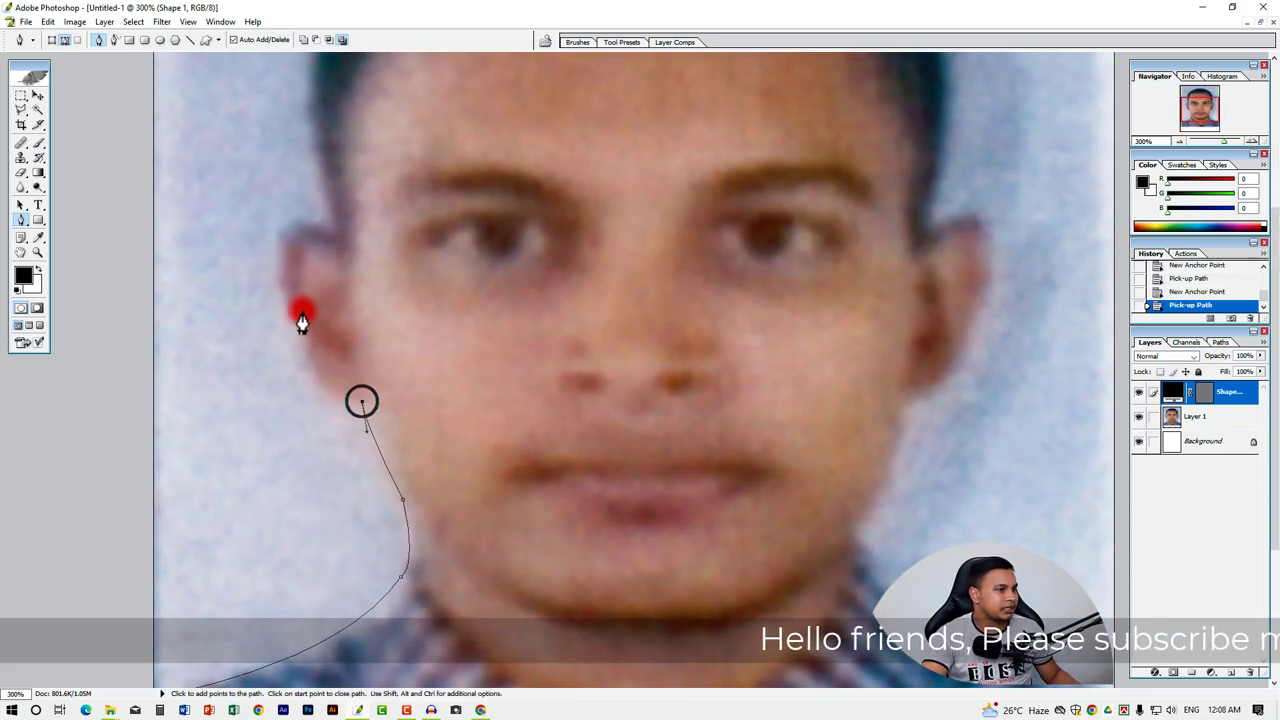
mouse_move(305, 330)
left_mouse_down()
mouse_move(303, 262)
mouse_move(366, 256)
left_mouse_up()
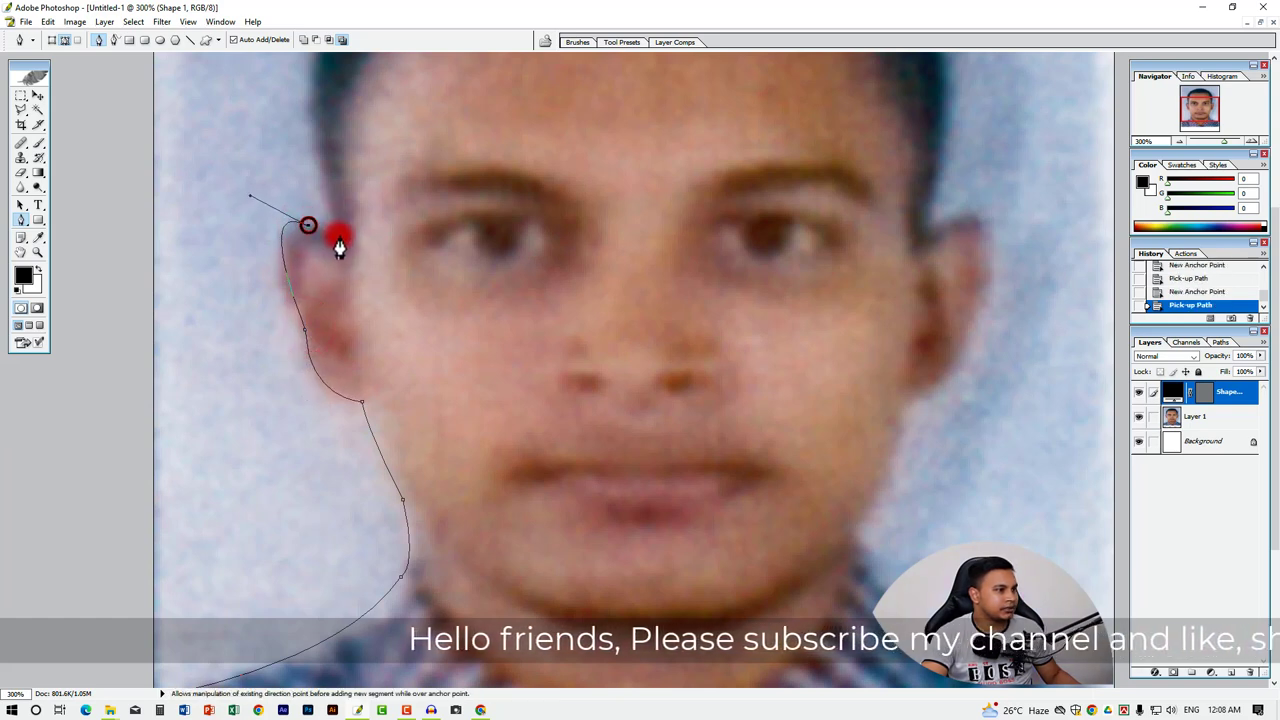
key("ctrl+minus")
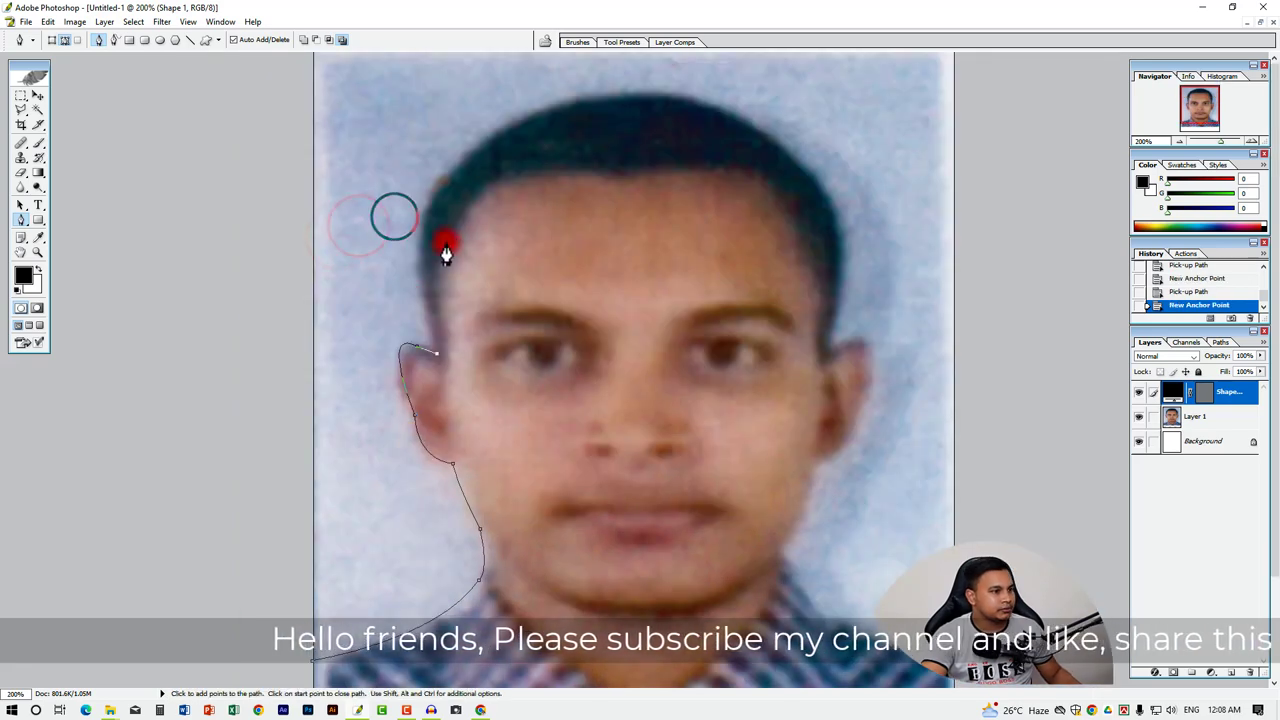
- Continue the path past the left temple, over the hair and down its right side
left_click(420, 236)
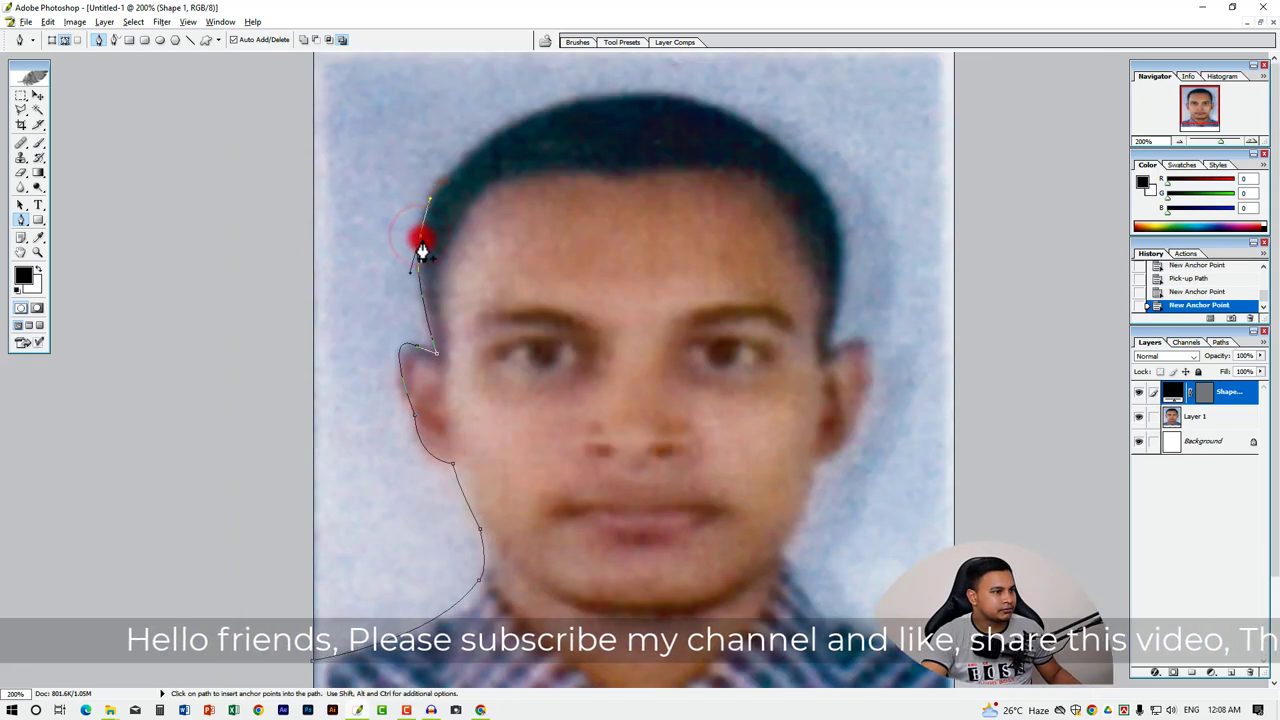
left_click_drag(518, 122, 603, 84)
left_click(519, 120)
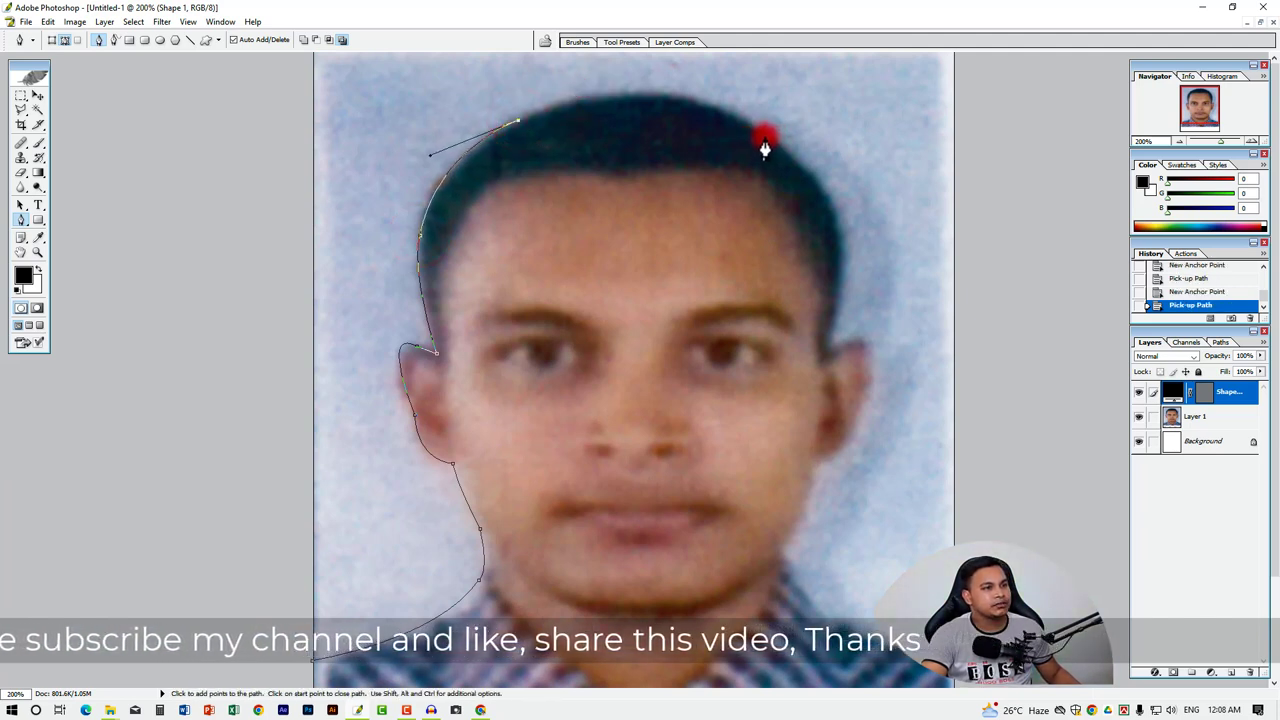
left_click_drag(797, 157, 872, 228)
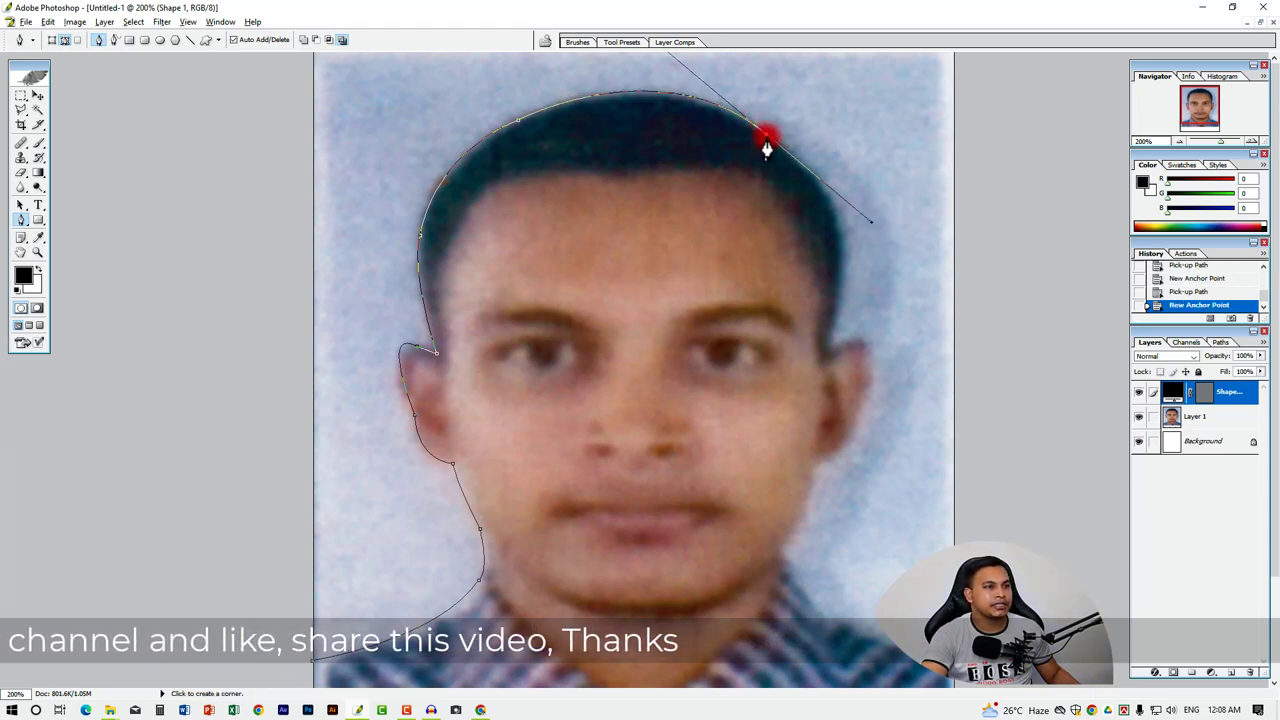
left_click(767, 138)
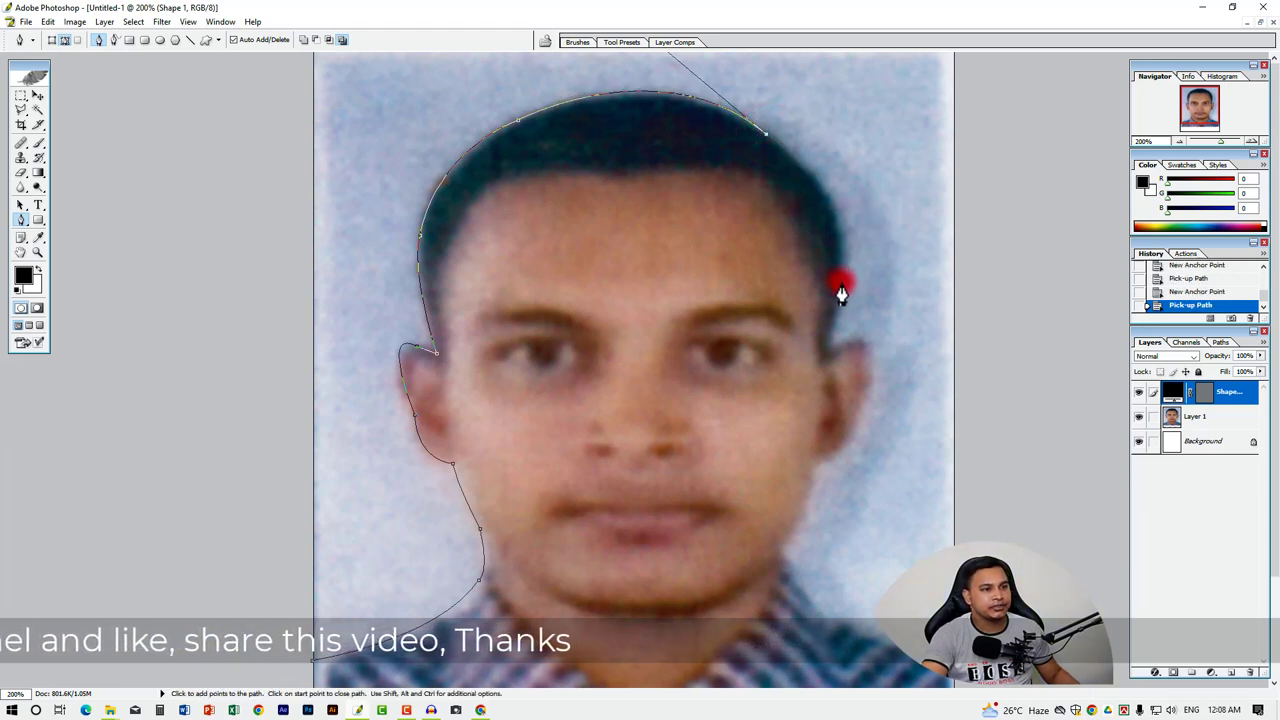
left_click_drag(826, 340, 819, 376)
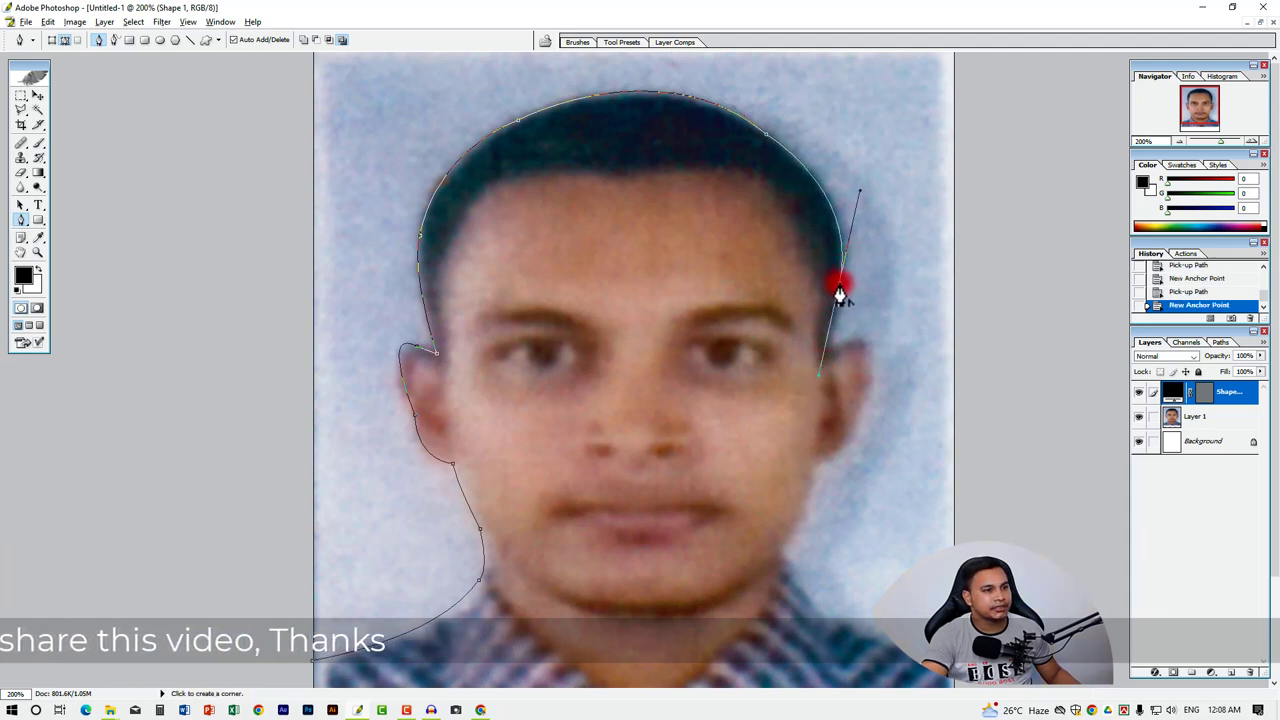
- Trace the path around the right ear with corner points, redoing one misplaced point
left_click(839, 284)
left_click(827, 345)
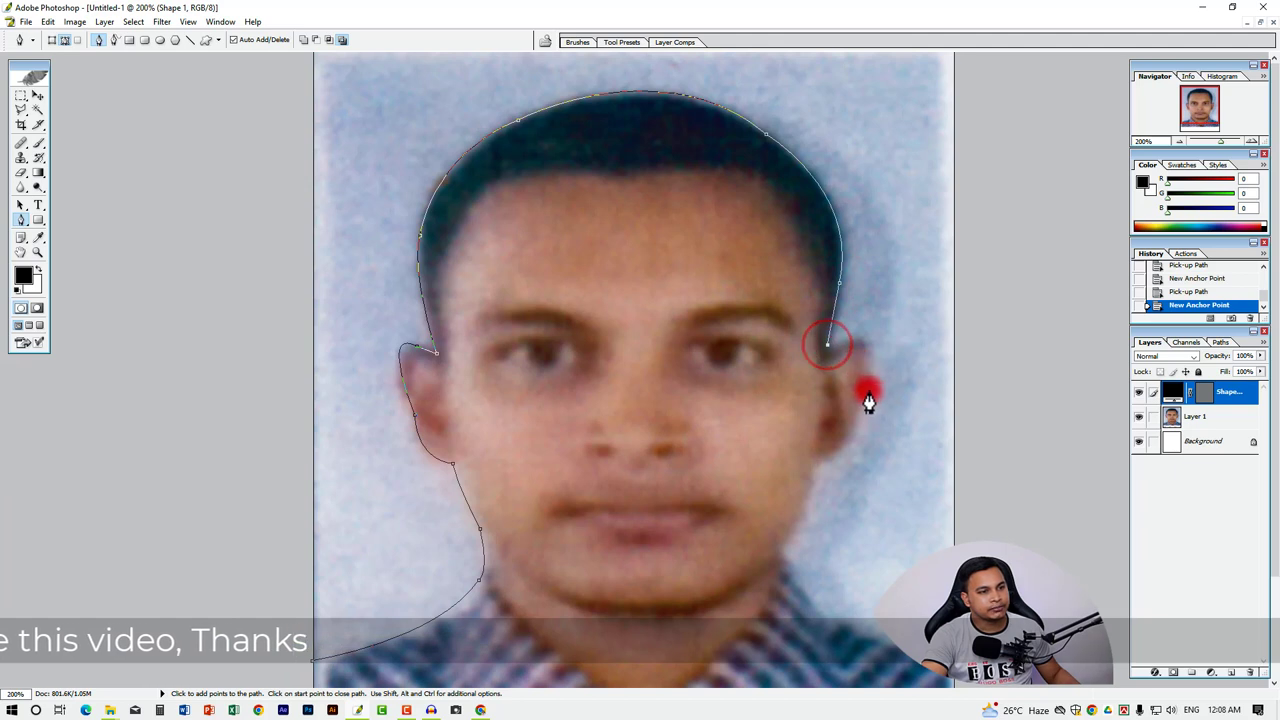
left_click_drag(858, 410, 851, 453)
key("ctrl+z")
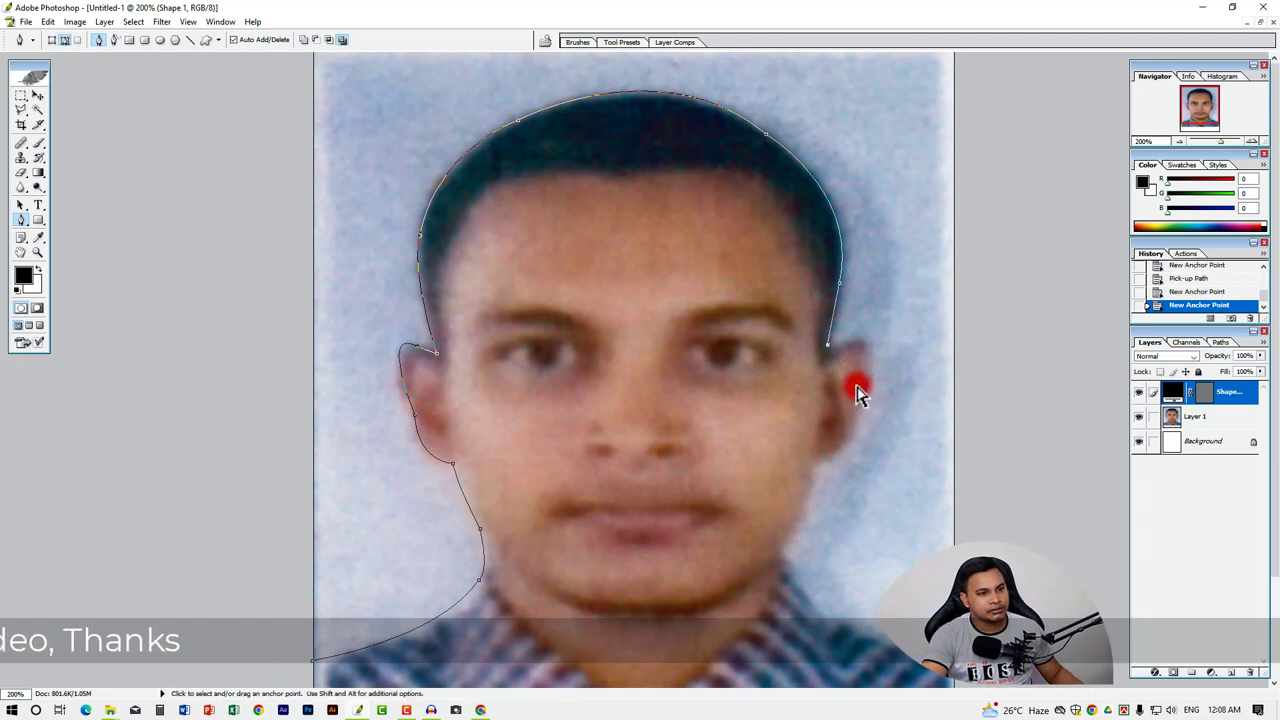
left_click(835, 342)
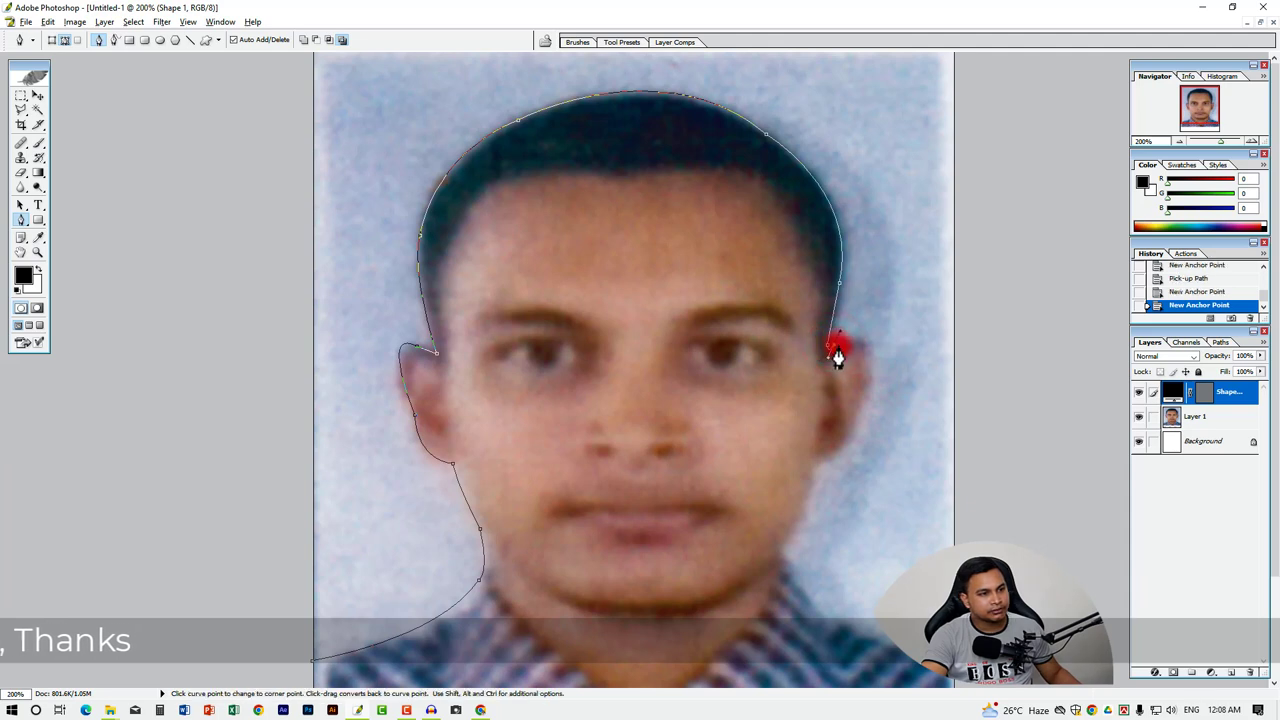
left_click(832, 345)
left_click_drag(870, 378, 858, 458)
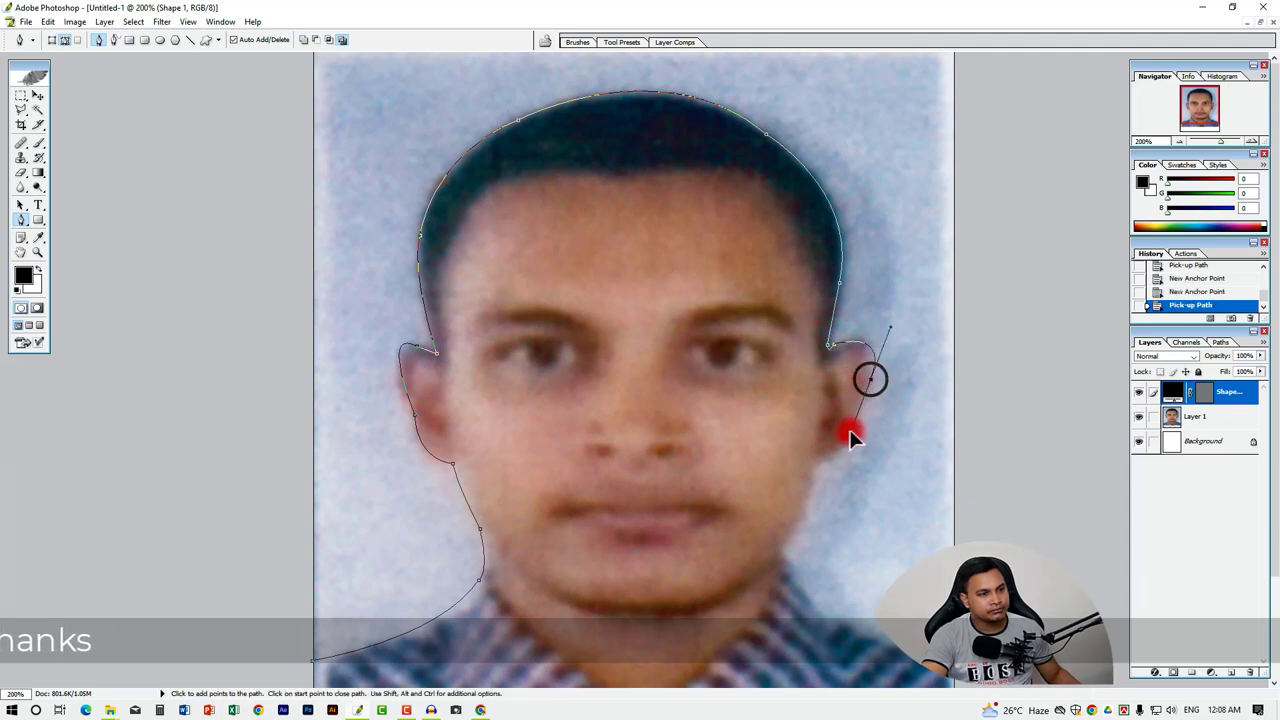
left_click(870, 378, "alt")
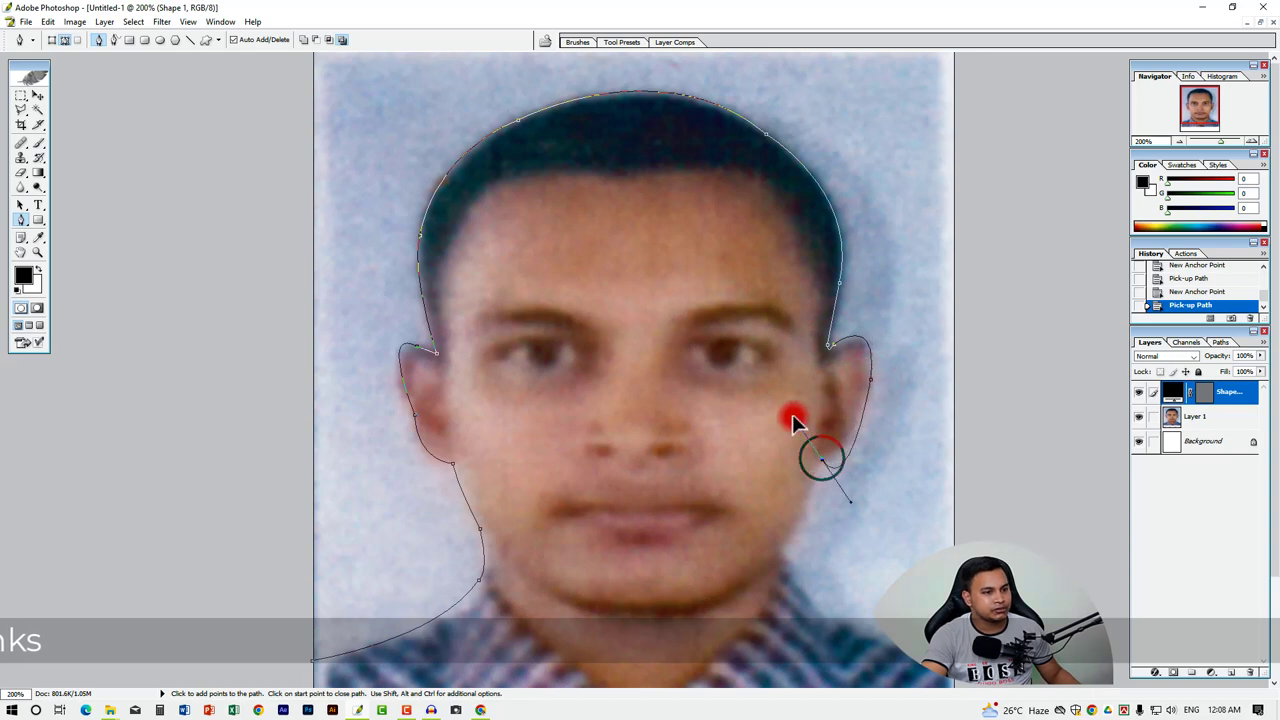
- Continue the path down the right jaw toward the neck, removing the last anchor's handle
left_click_drag(812, 440, 790, 447)
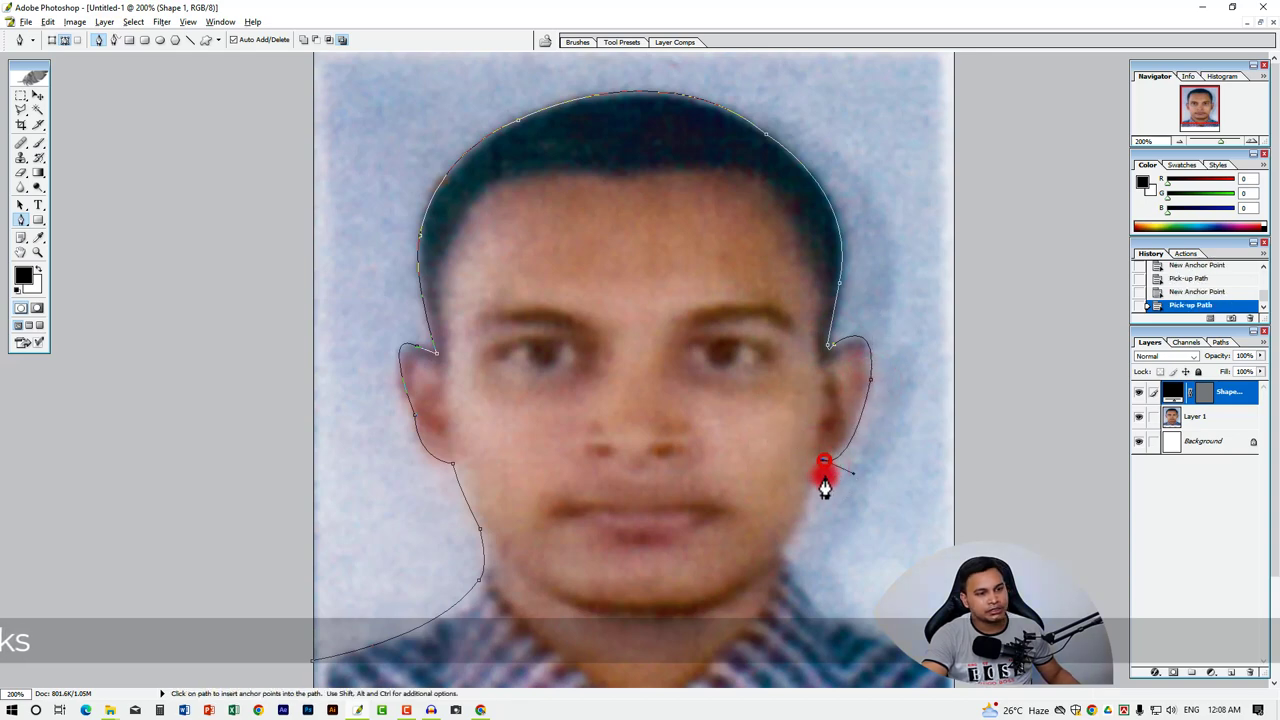
left_click(824, 452)
key("ctrl+plus")
left_click_drag(817, 371, 930, 285)
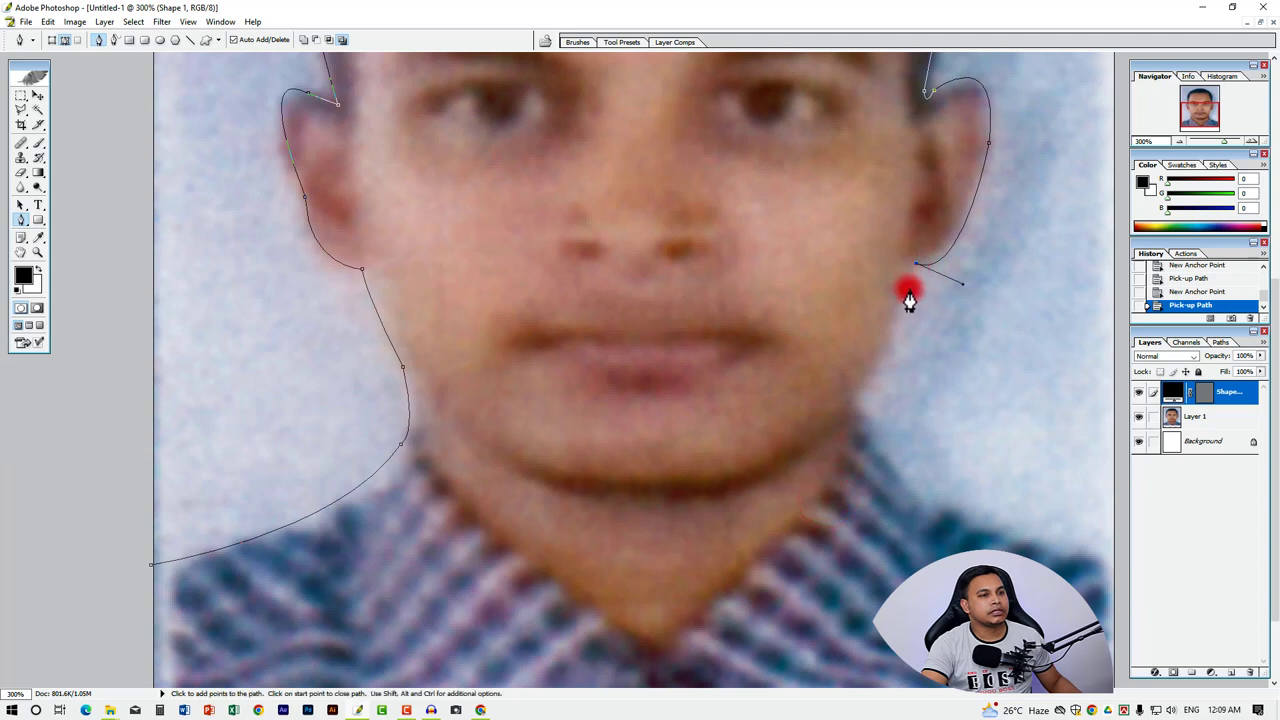
left_click(910, 285)
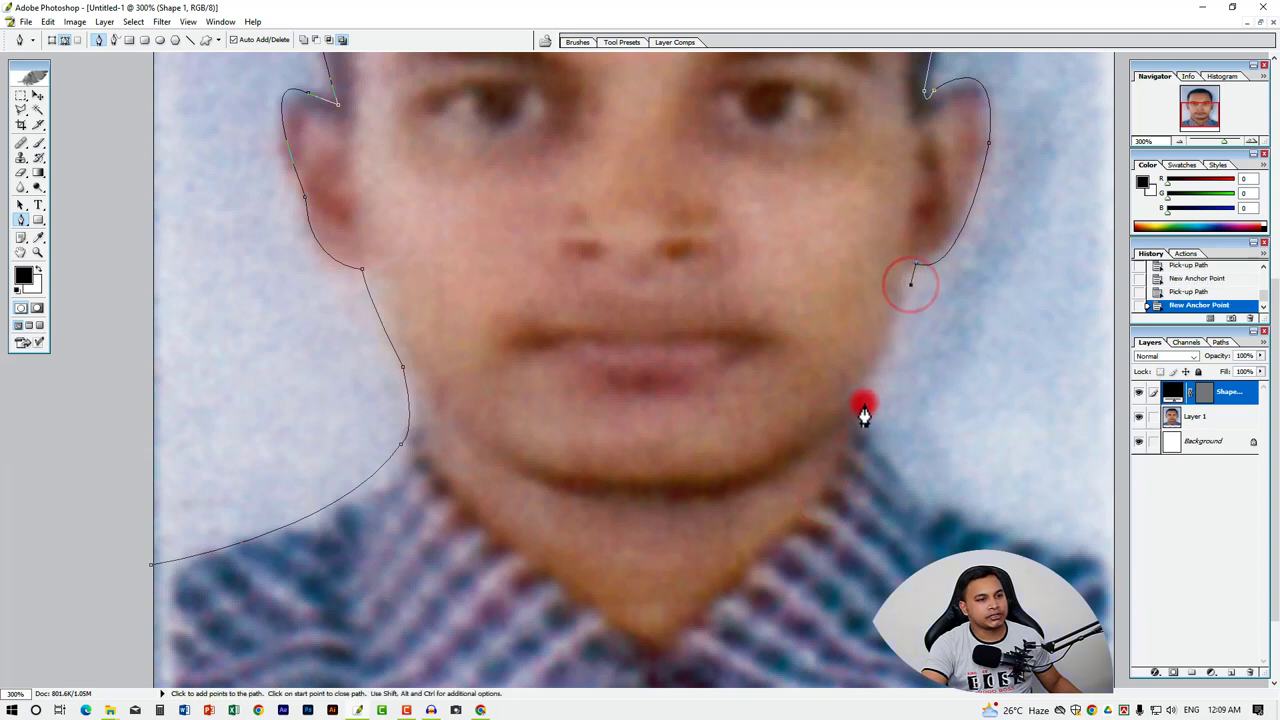
mouse_move(848, 440)
left_mouse_down()
mouse_move(818, 456)
mouse_move(810, 485)
left_mouse_up()
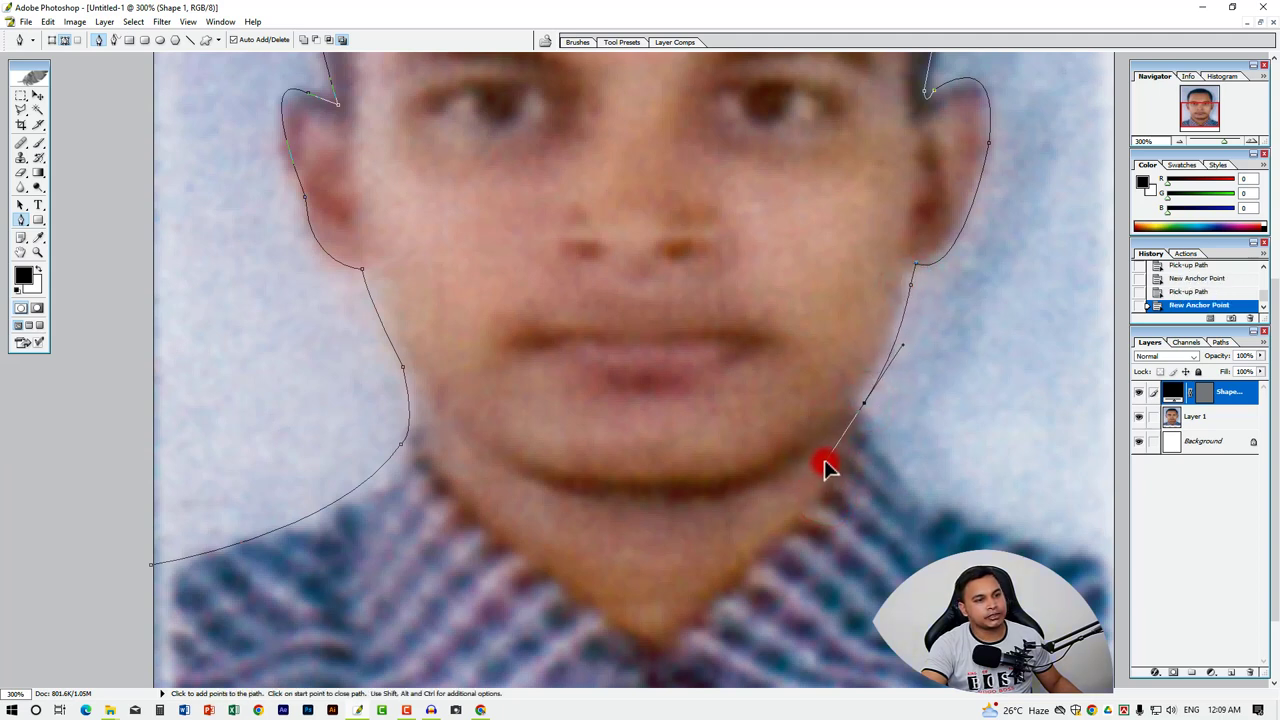
left_click(861, 406)
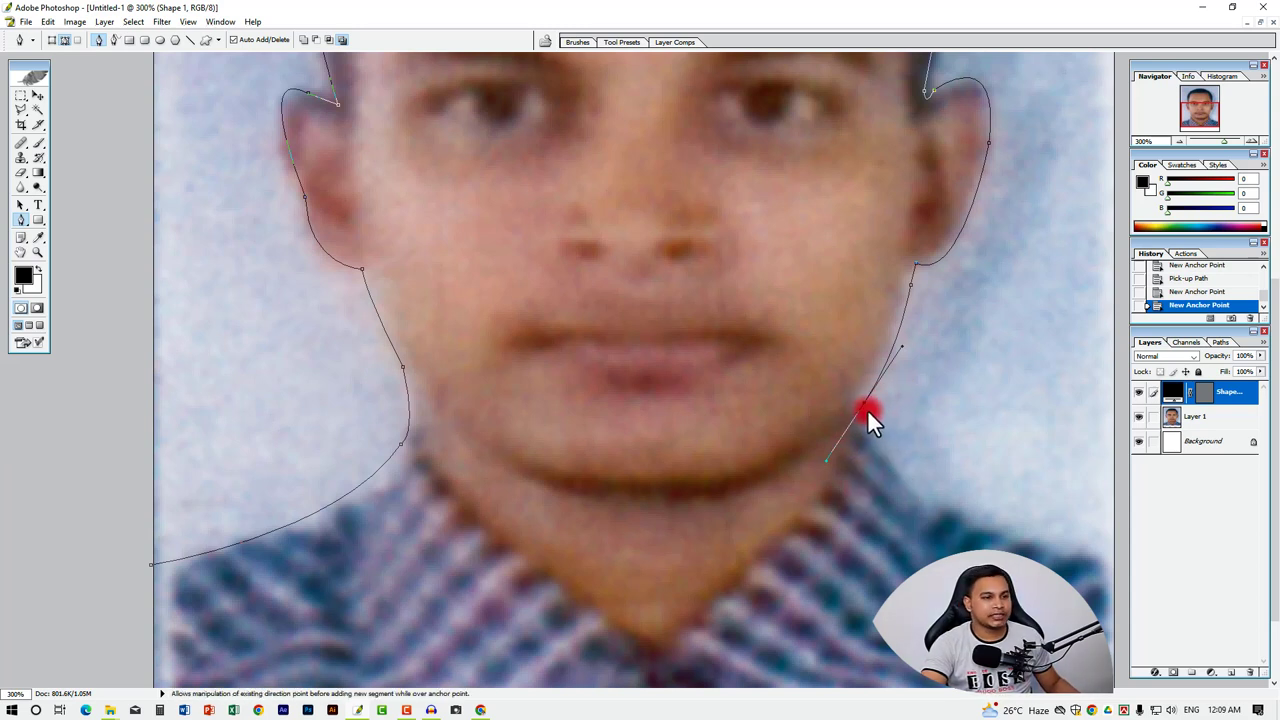
left_click(863, 404)
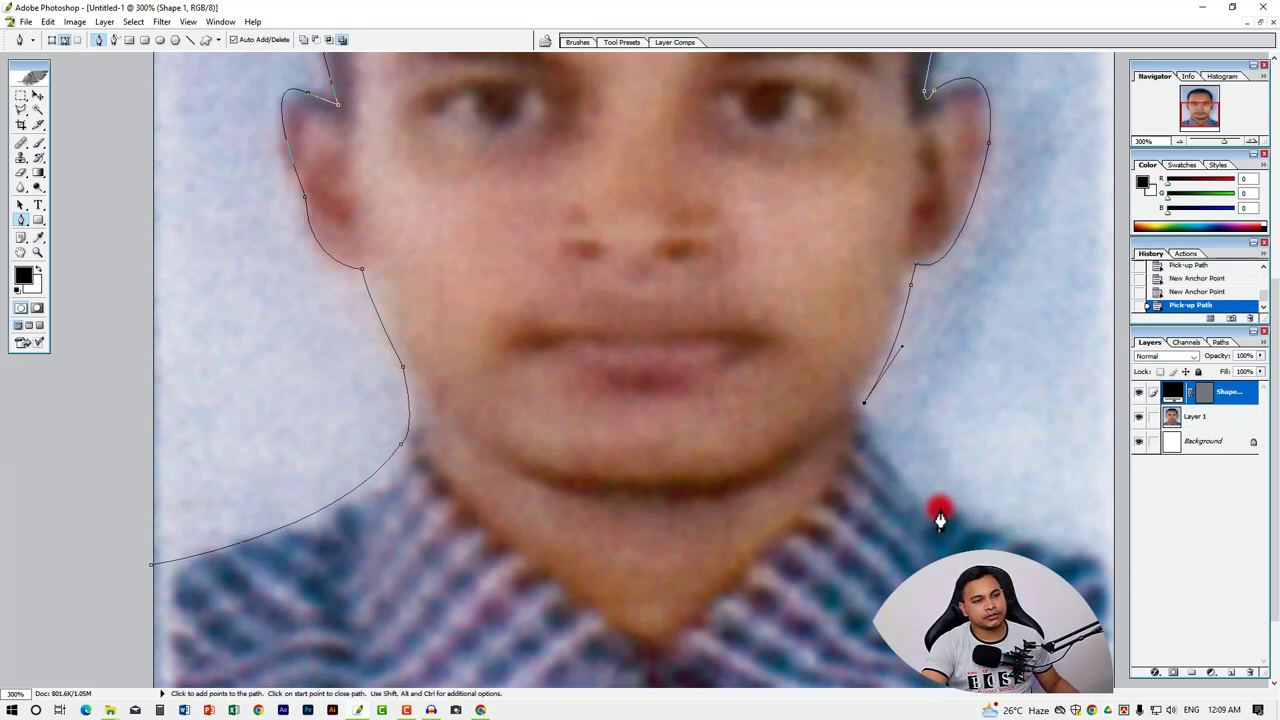
- Extend the path from its open end past the right shoulder
left_click(957, 535, "alt")
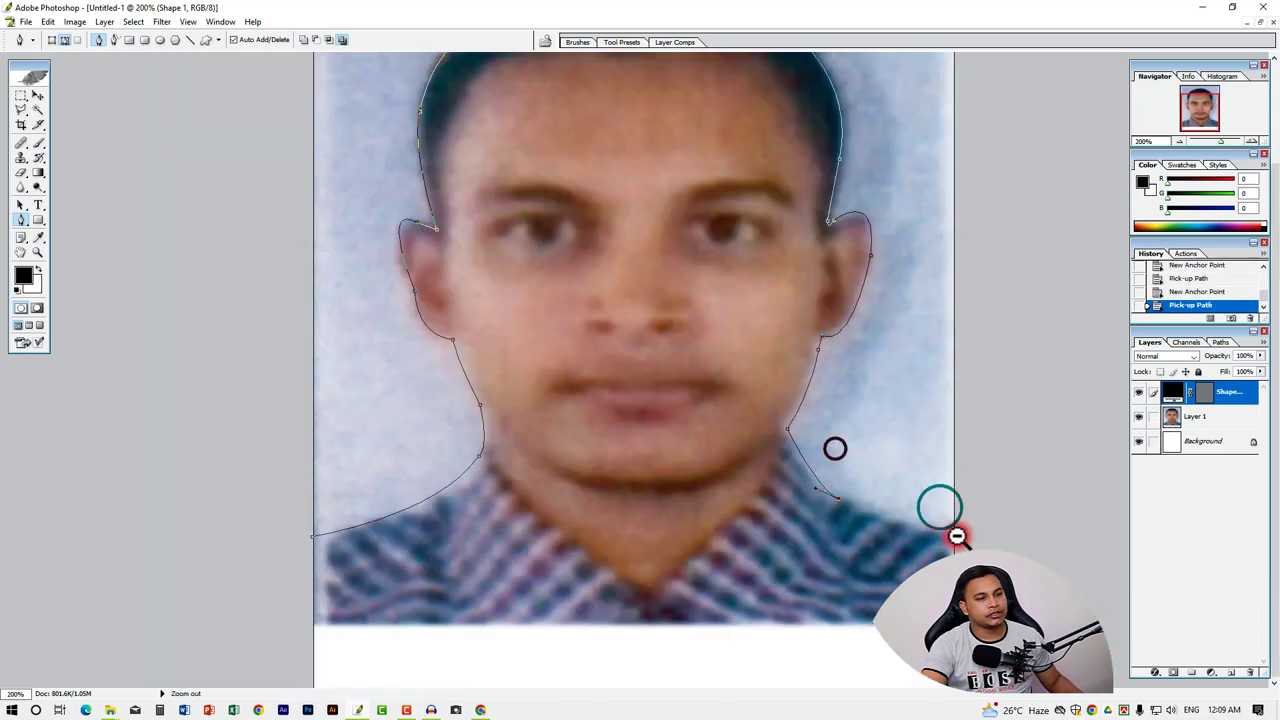
left_click(957, 540)
left_click_drag(961, 540, 998, 532)
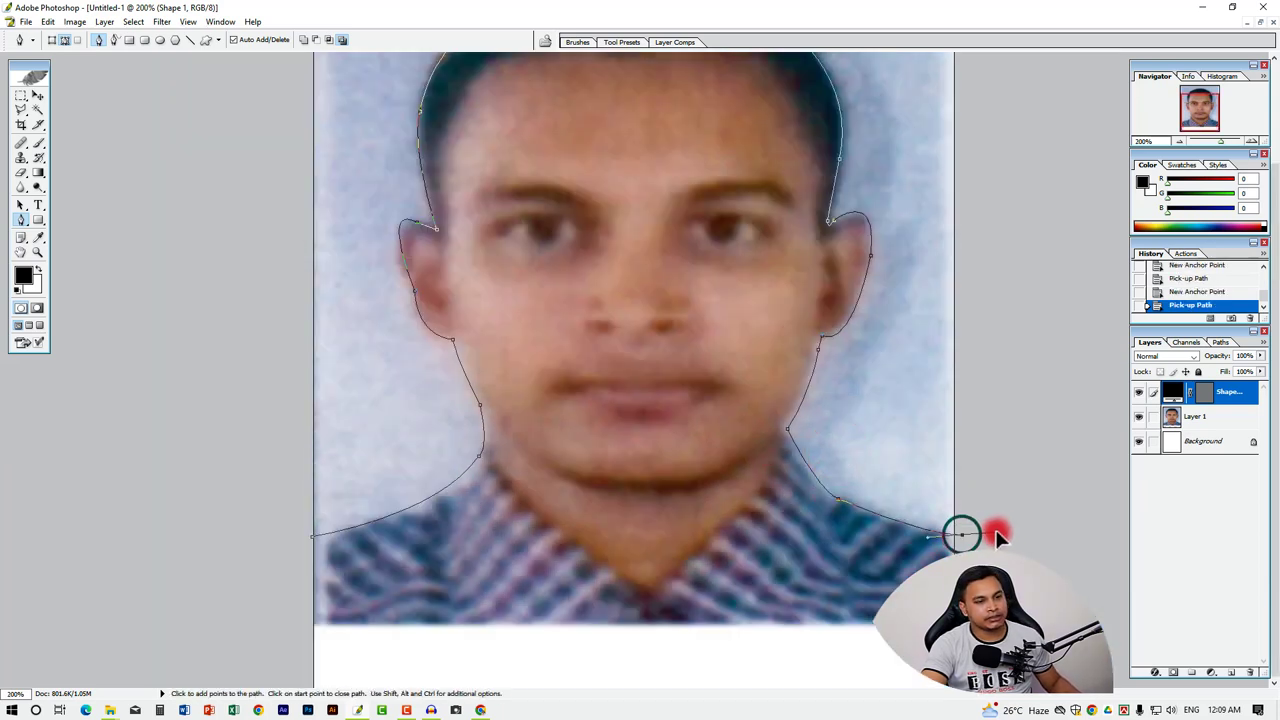
- Loop the path outside the photo across the top and down the left side
left_click(834, 434, "alt")
left_click(882, 308)
left_click(855, 140)
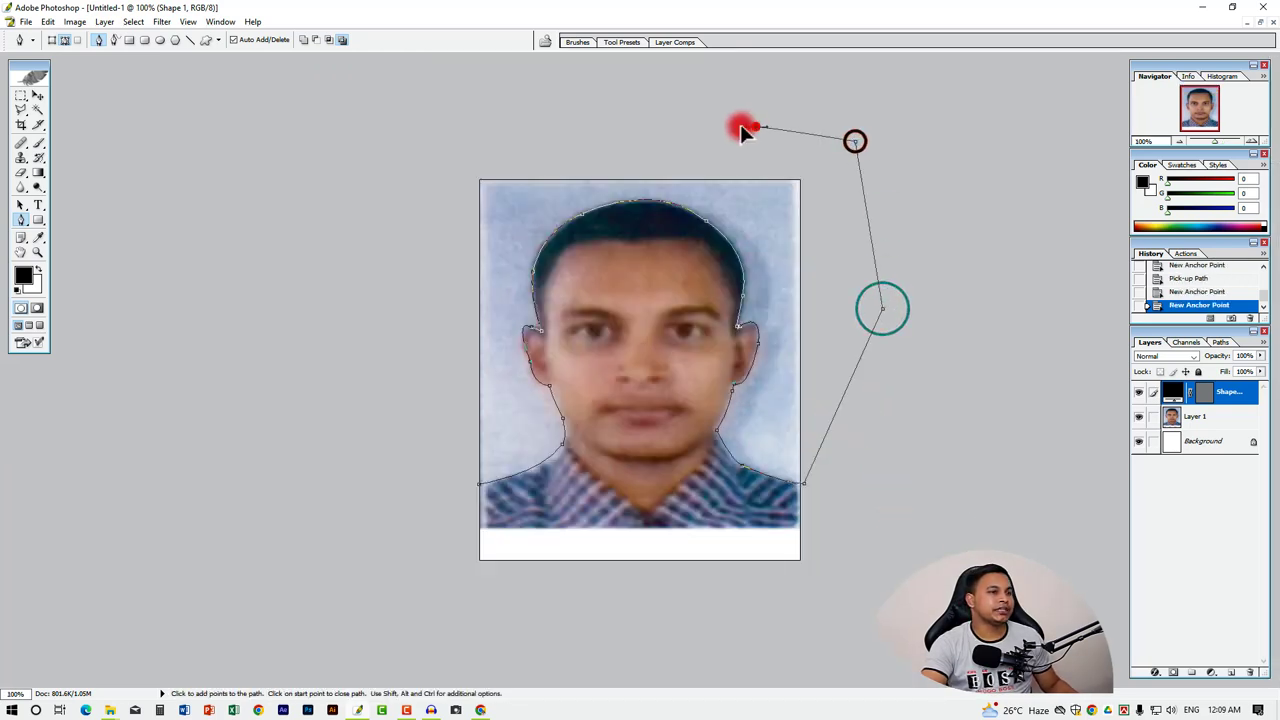
left_click(755, 127)
left_click(510, 128)
left_click(460, 144)
left_click(416, 196)
left_click(401, 307)
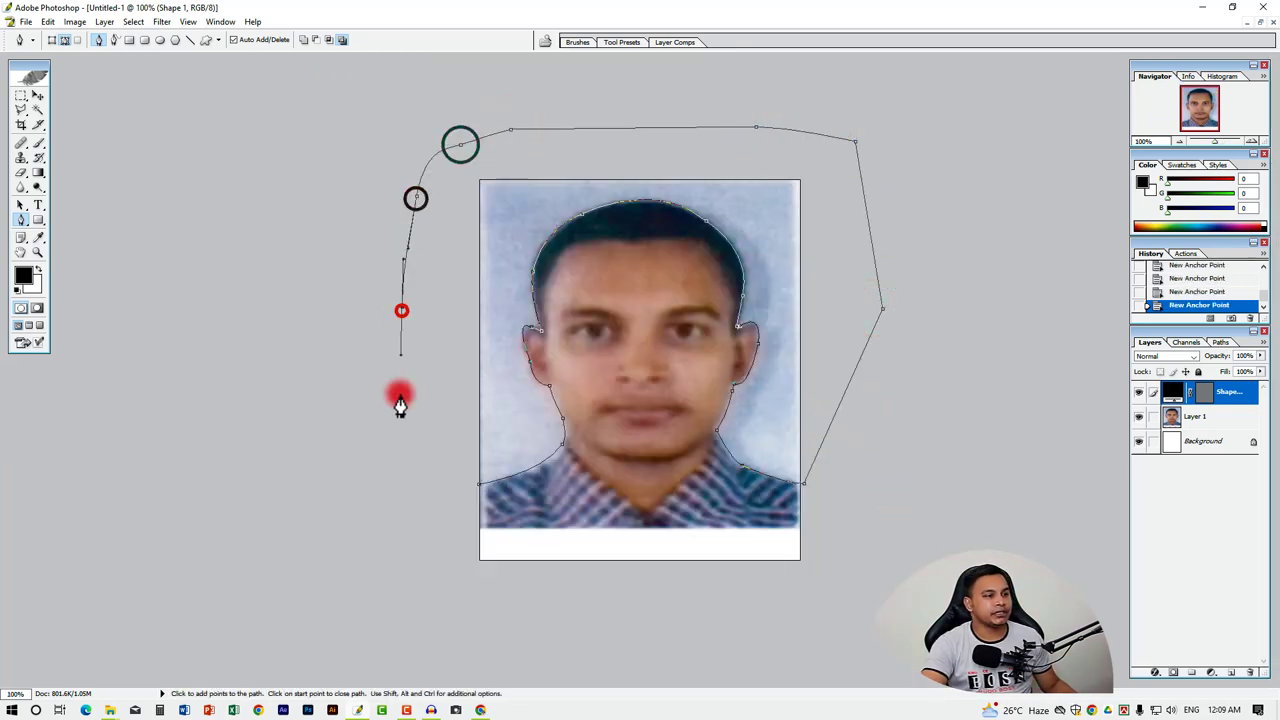
left_click(401, 398)
left_click(446, 480)
left_click(456, 481, "ctrl")
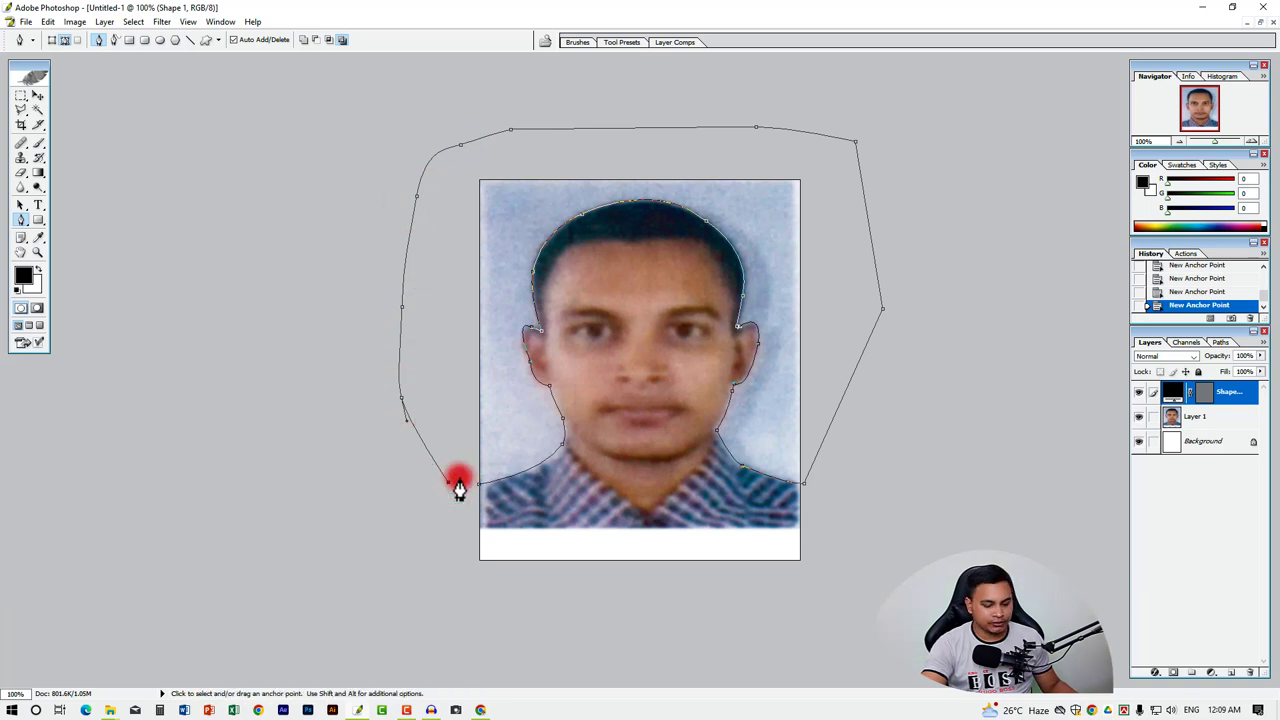
- Make a selection from the path with a 1-pixel feather radius
right_click(517, 447)
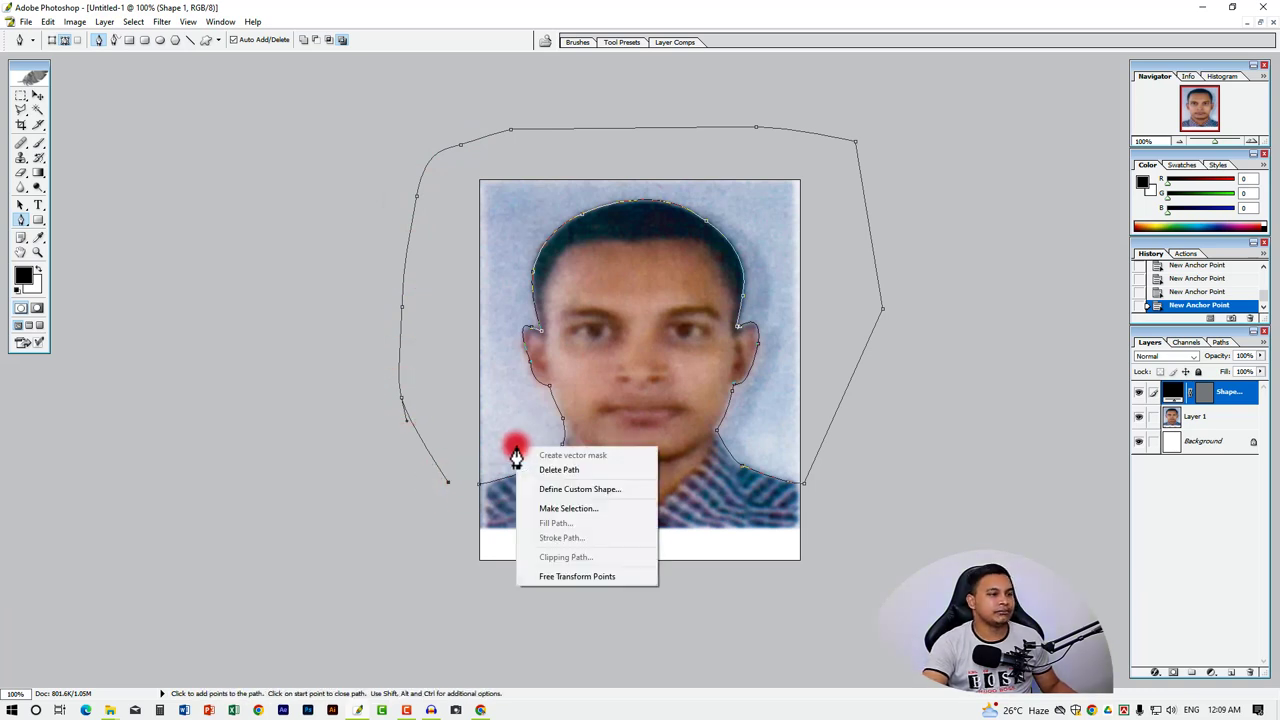
left_click(565, 509)
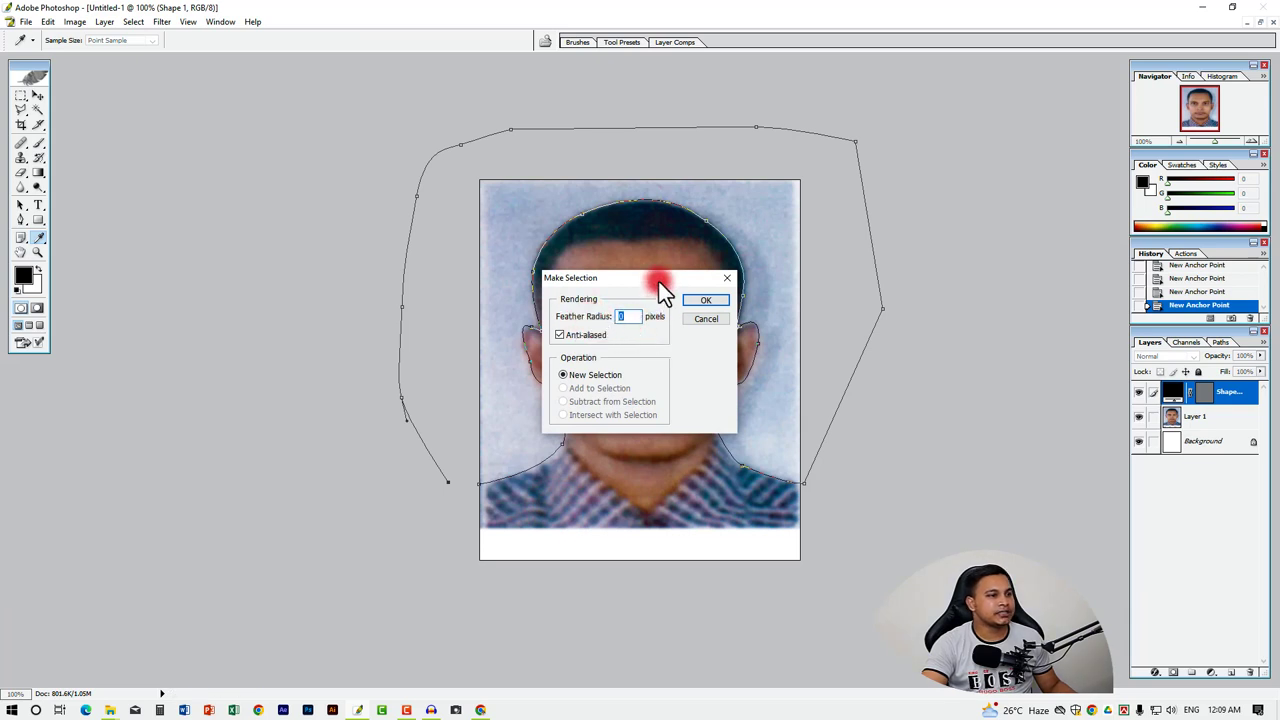
left_click_drag(659, 280, 531, 363)
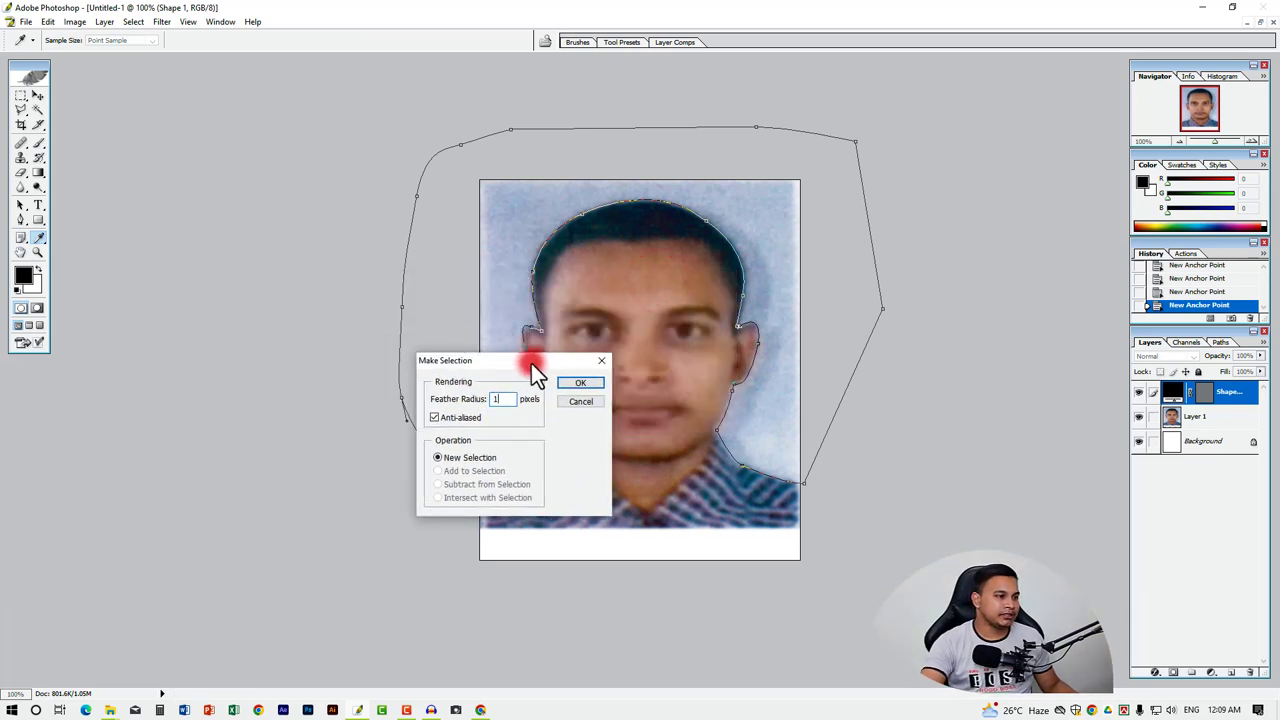
left_click(577, 383)
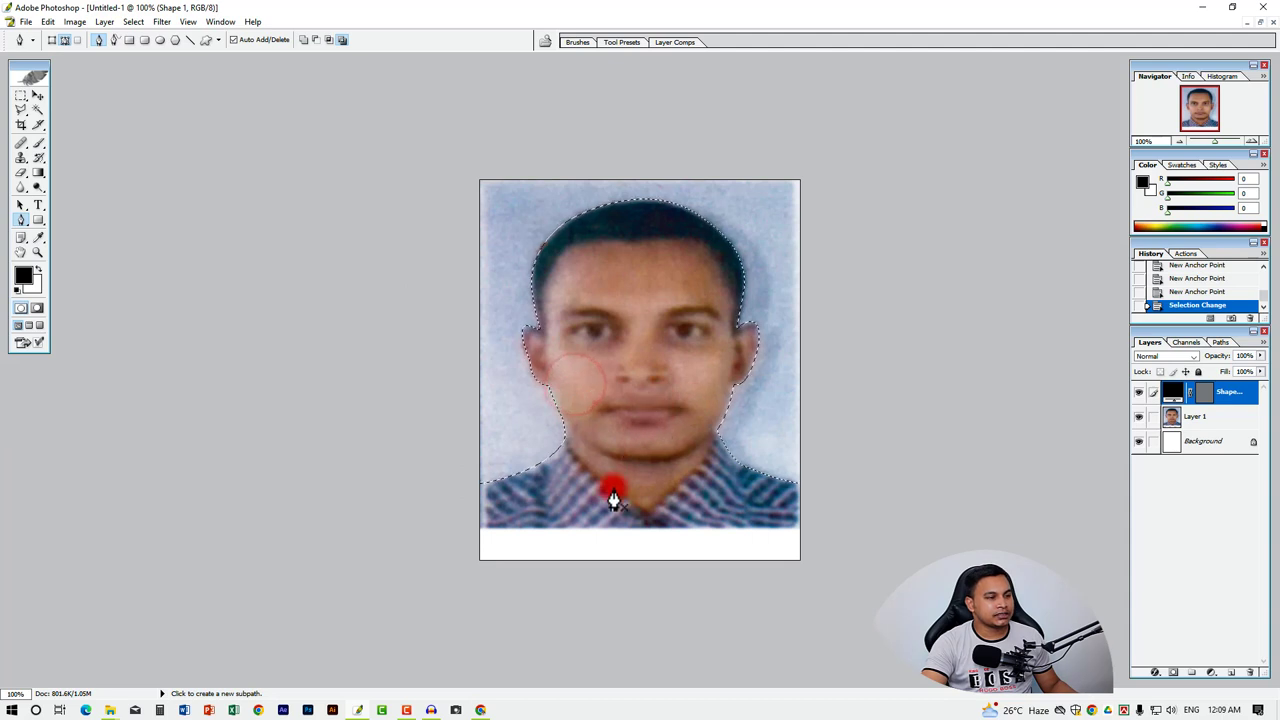
left_click(699, 293)
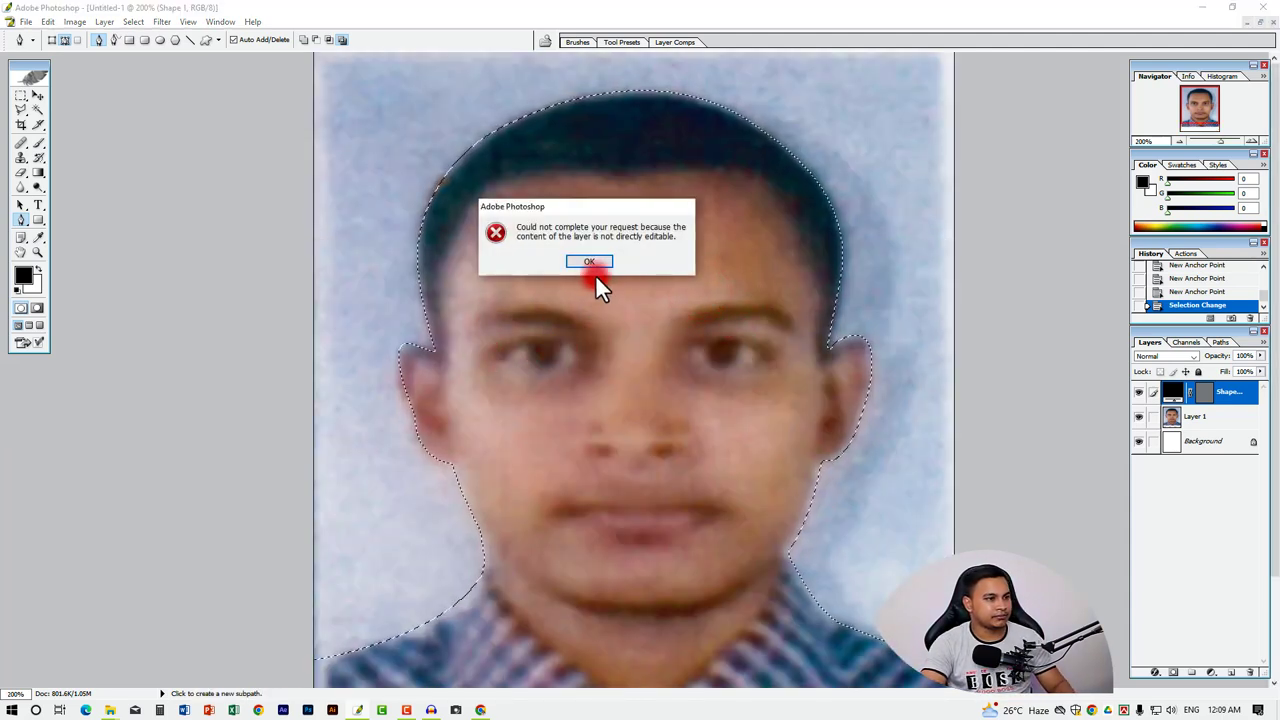
- Dismiss the not-editable warning and clear the selected background on Layer 1 to white
left_click(594, 263)
left_click(717, 345, "ctrl+alt")
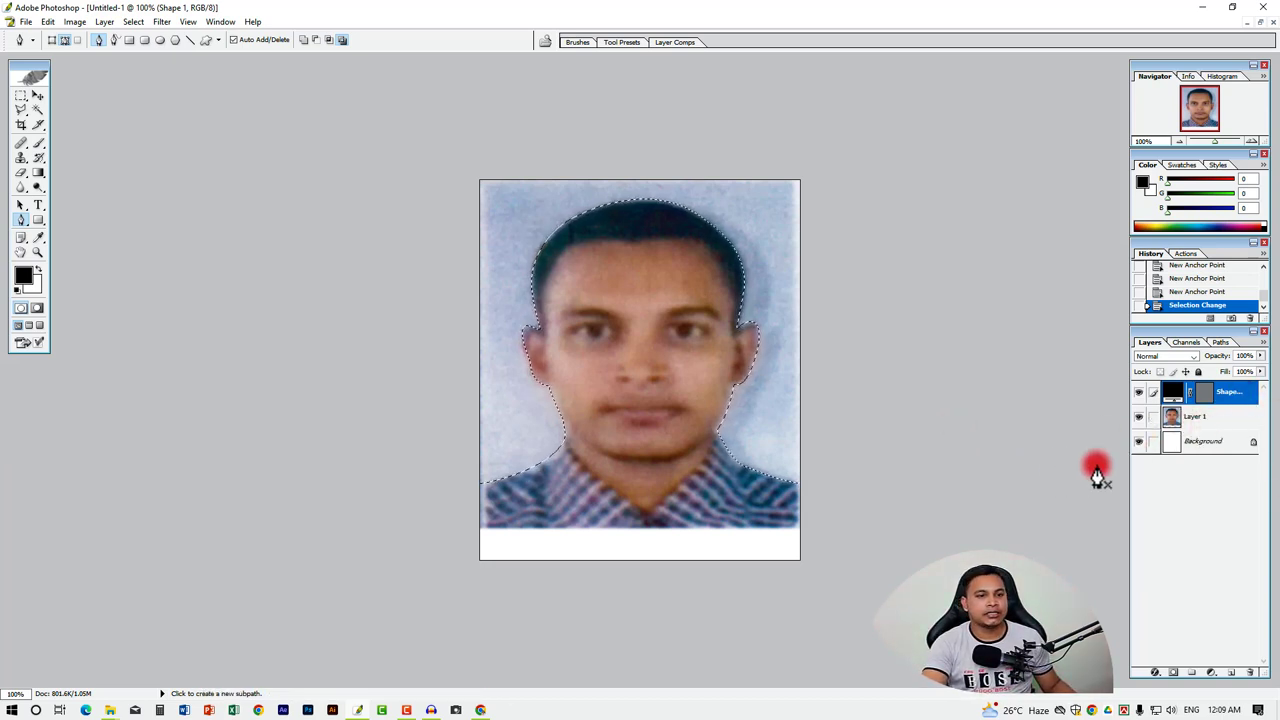
left_click(1208, 420)
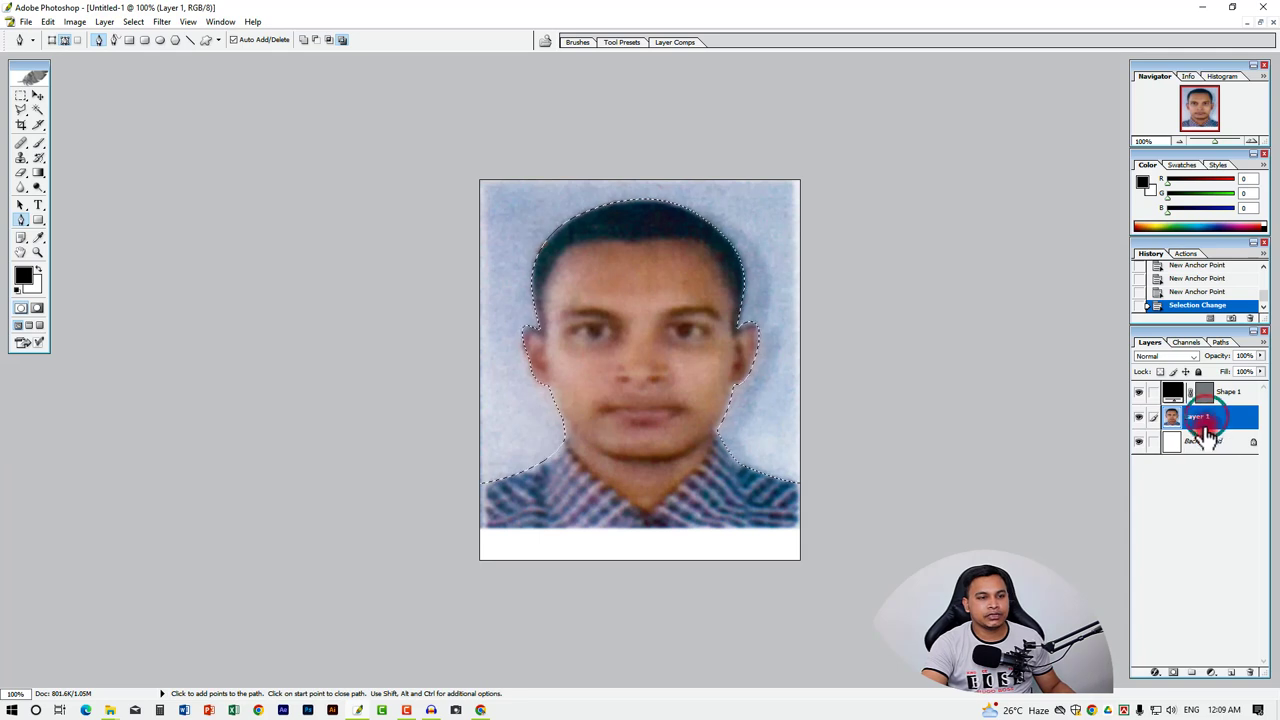
key("Delete")
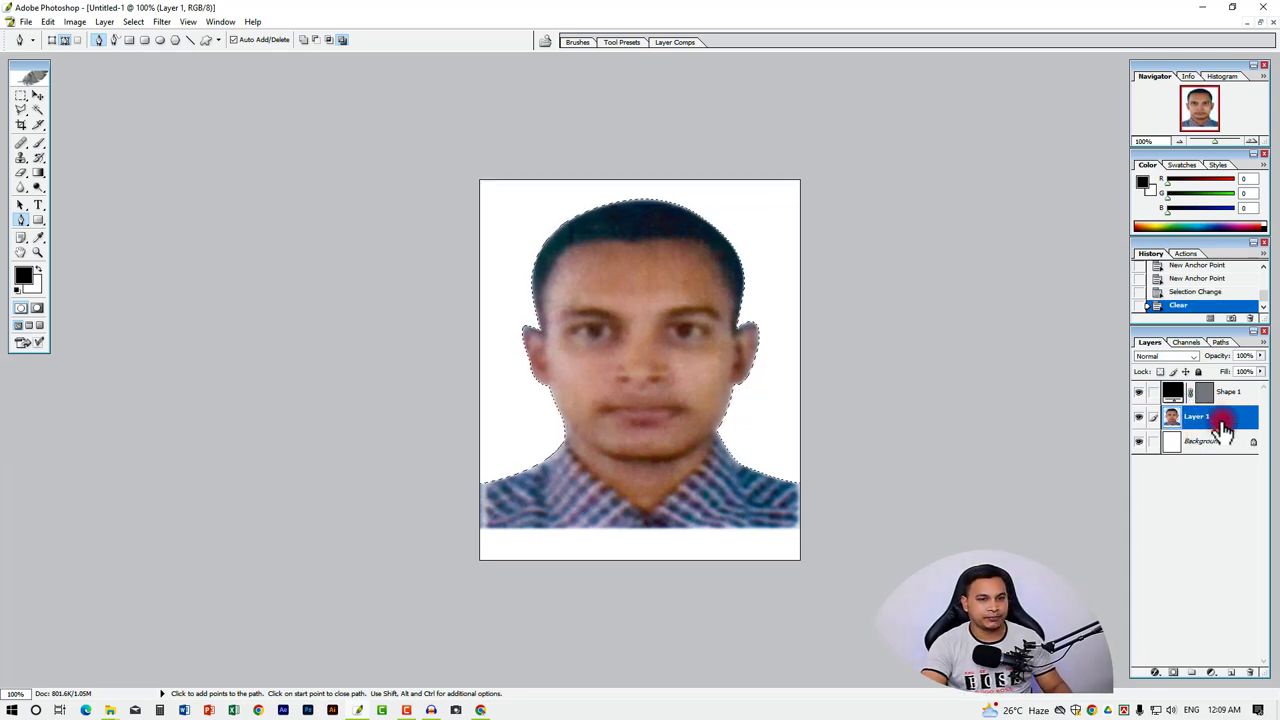
- Check the Shape 1 and Layer 1 layers, inspect the head edge, and deselect
left_click(1229, 394)
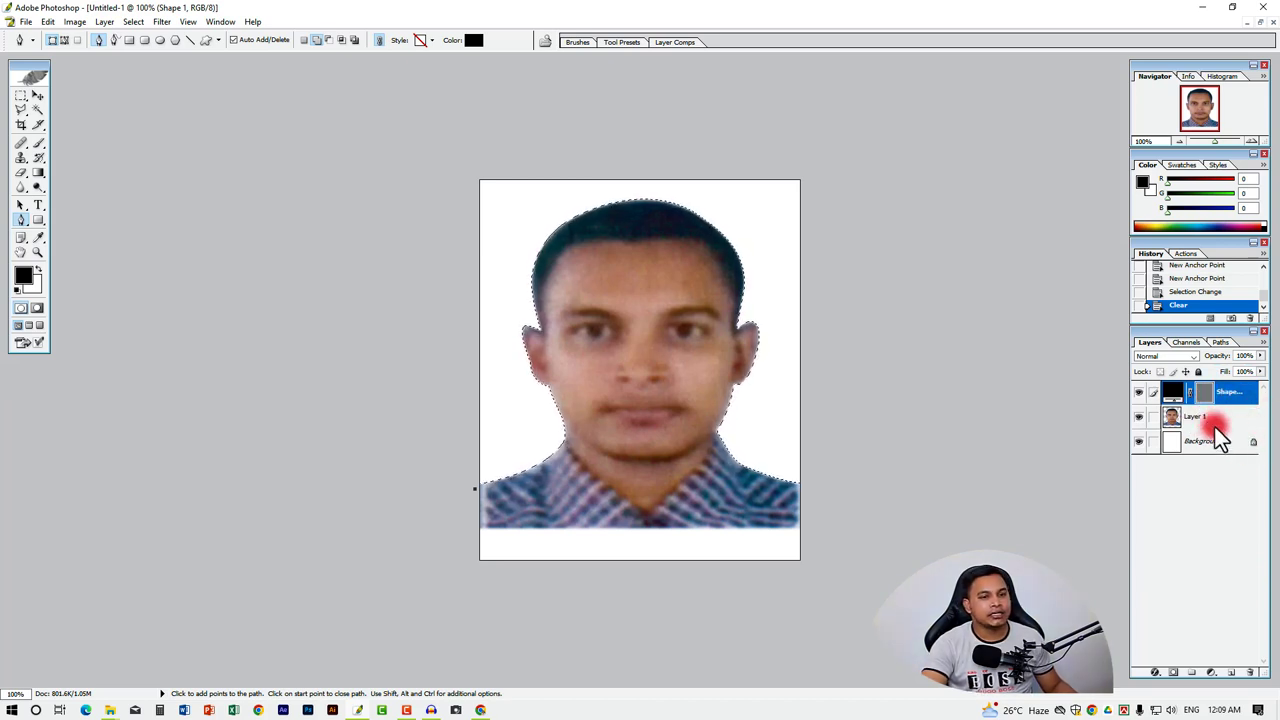
left_click(1208, 420)
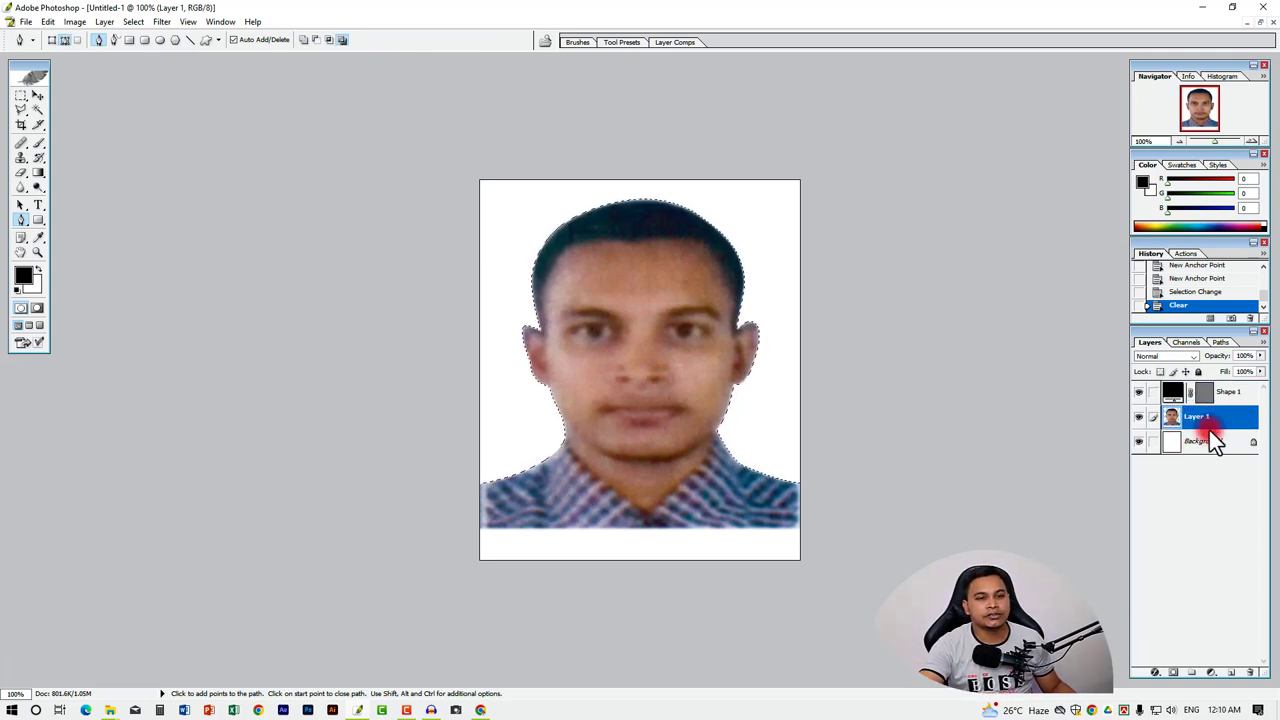
left_click(646, 220)
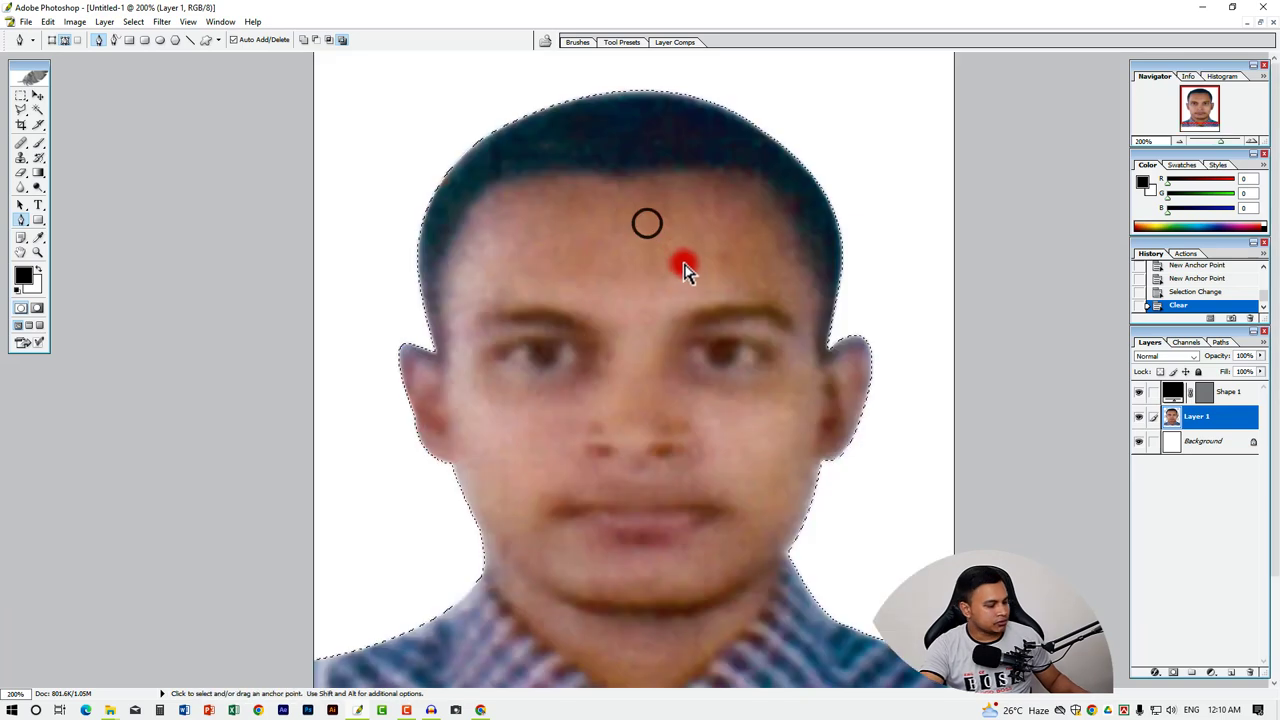
key("ctrl+d")
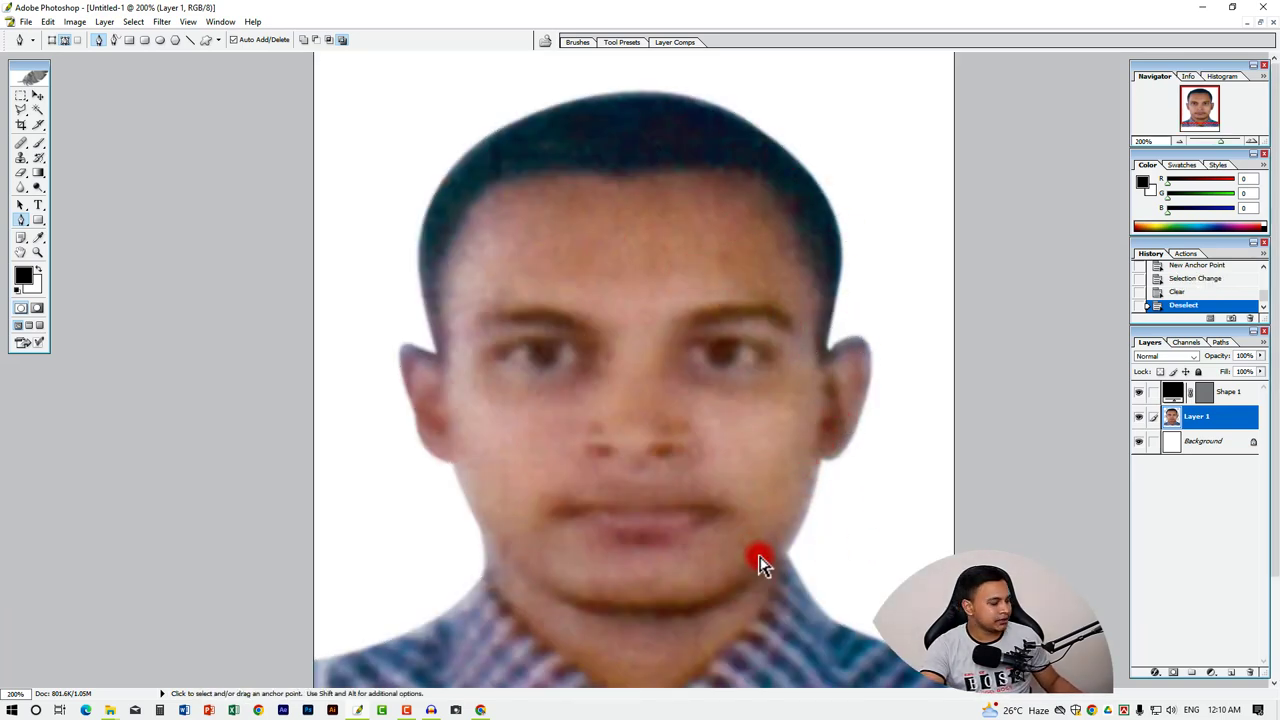
- Undo the deselect and clear, then zoom in and out to inspect the shoulder selection edge
key("ctrl+alt+z")
key("ctrl+alt+z")
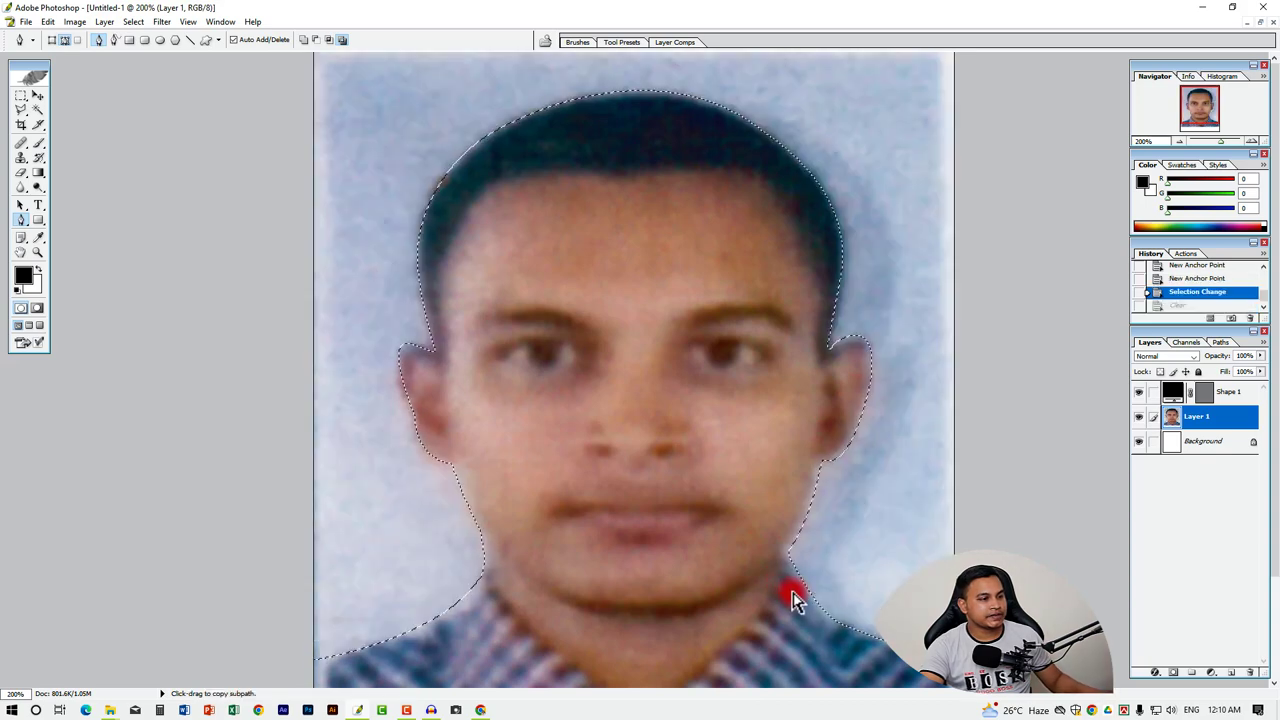
left_click(782, 496, "alt")
left_click(803, 480)
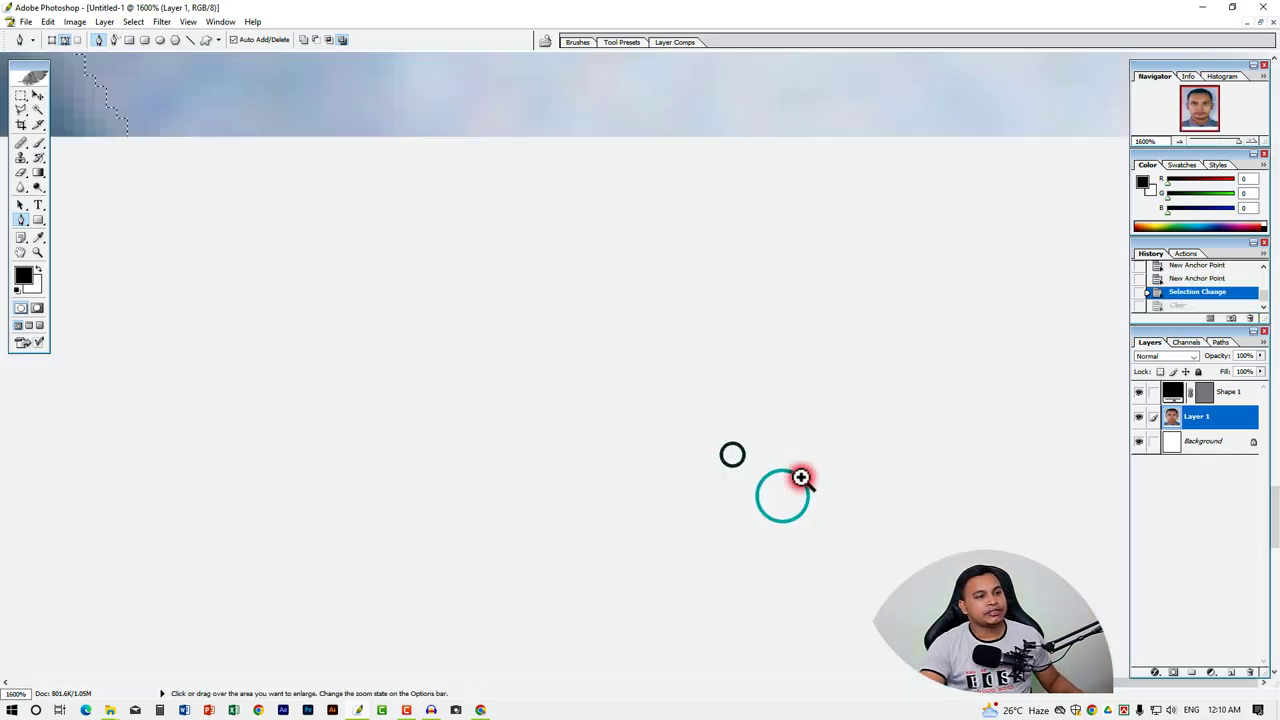
left_click(714, 414)
left_click(714, 414, "alt")
left_click(714, 413, "alt")
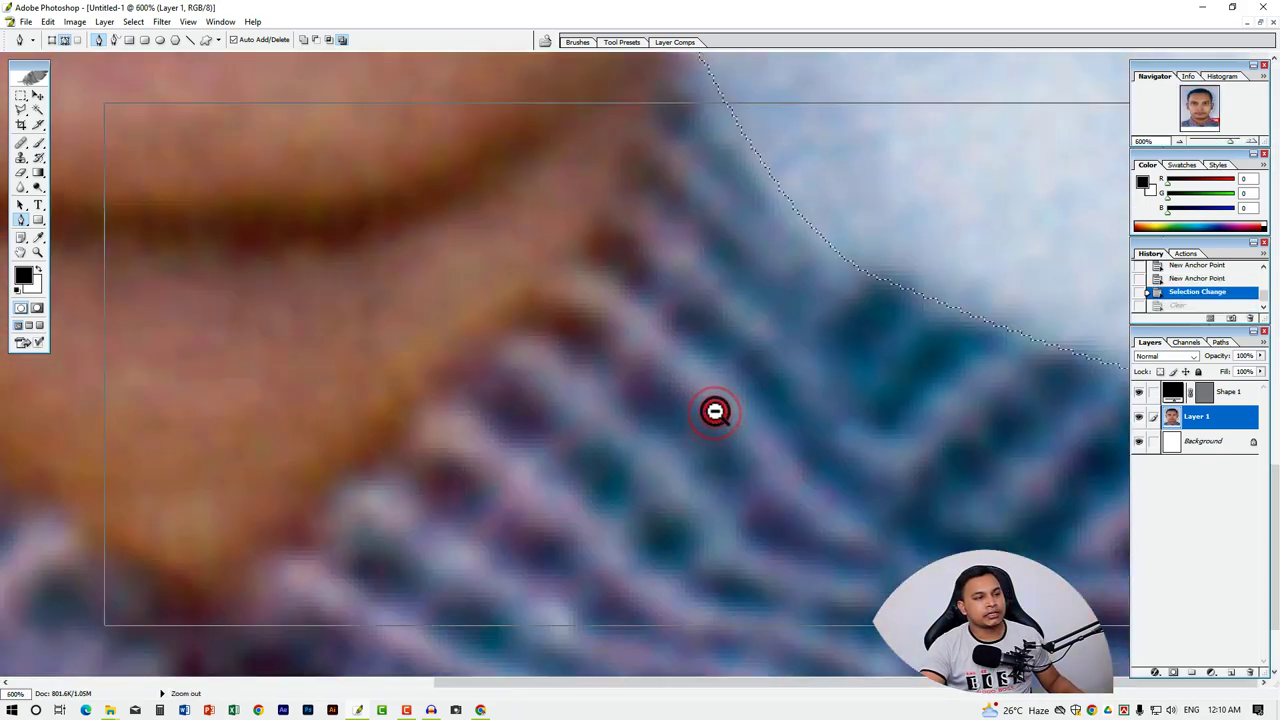
left_click(714, 412, "alt")
left_click(714, 411, "alt")
left_click(714, 410, "alt")
left_click(714, 409, "alt")
left_click(720, 477, "alt")
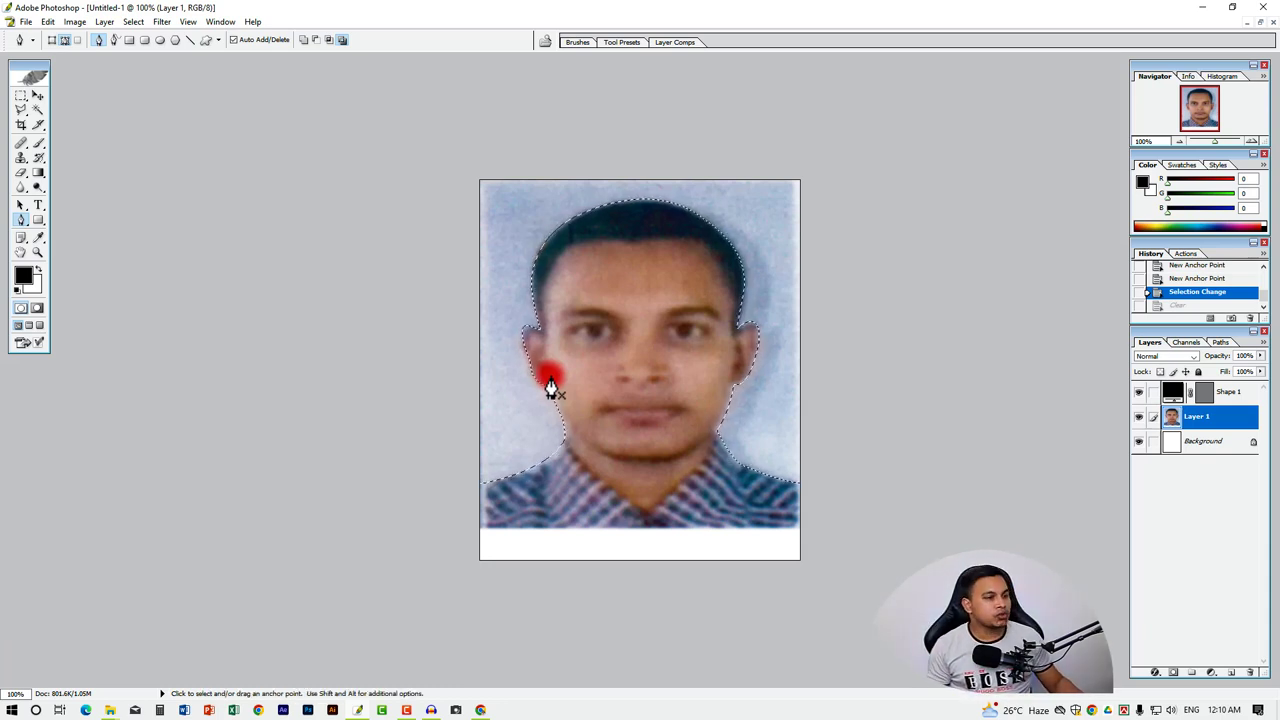
- Switch to the Rectangular Marquee tool and choose Feather for the current selection
left_click(578, 346, "ctrl")
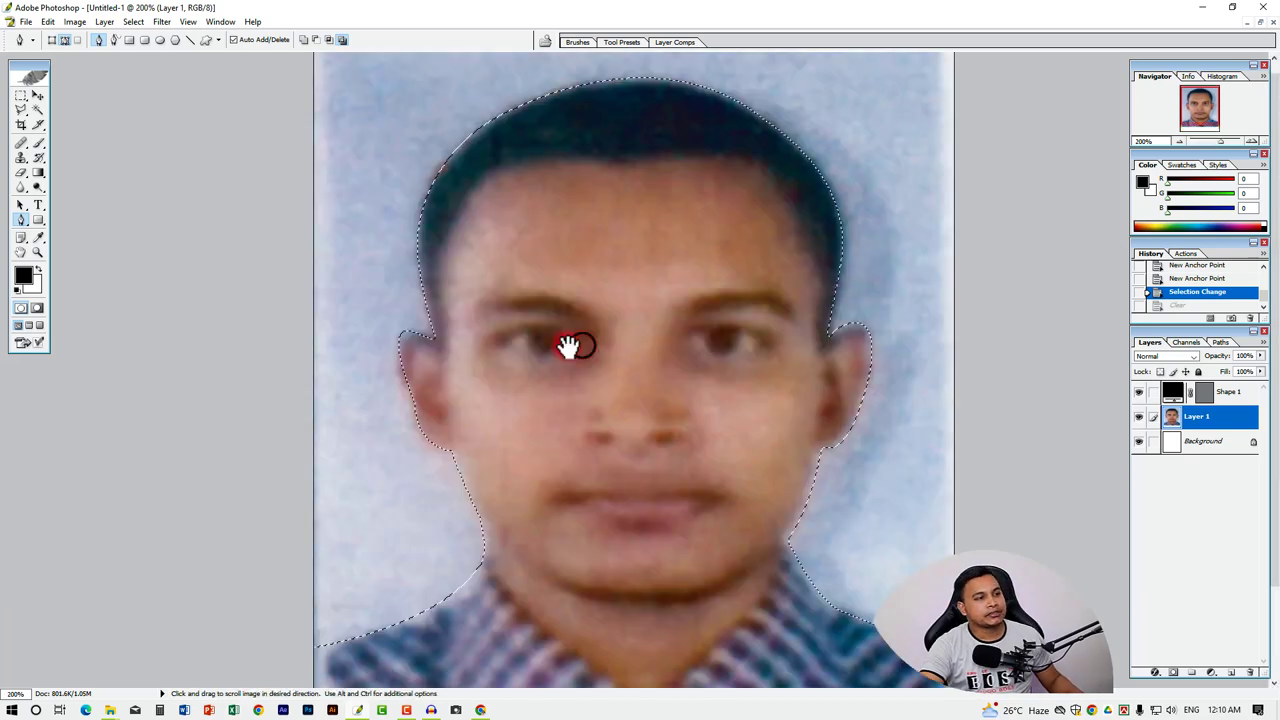
left_click(573, 346, "alt")
right_click(520, 264)
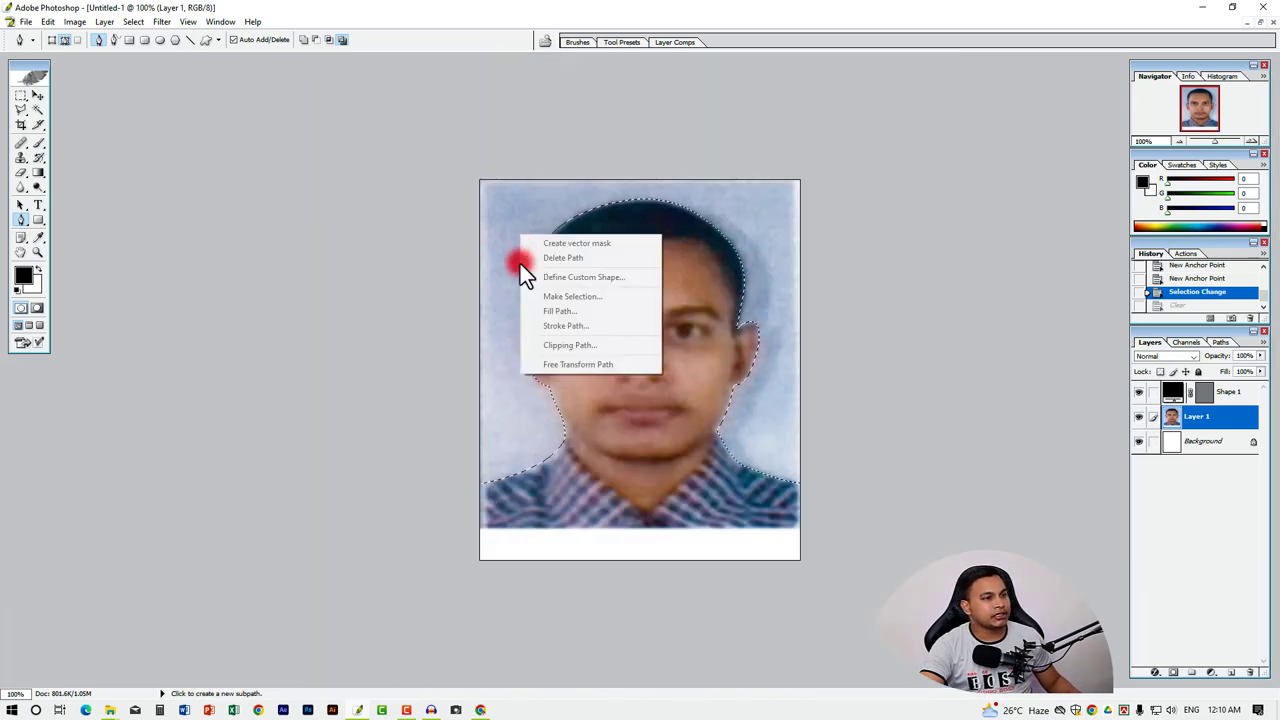
left_click(17, 101)
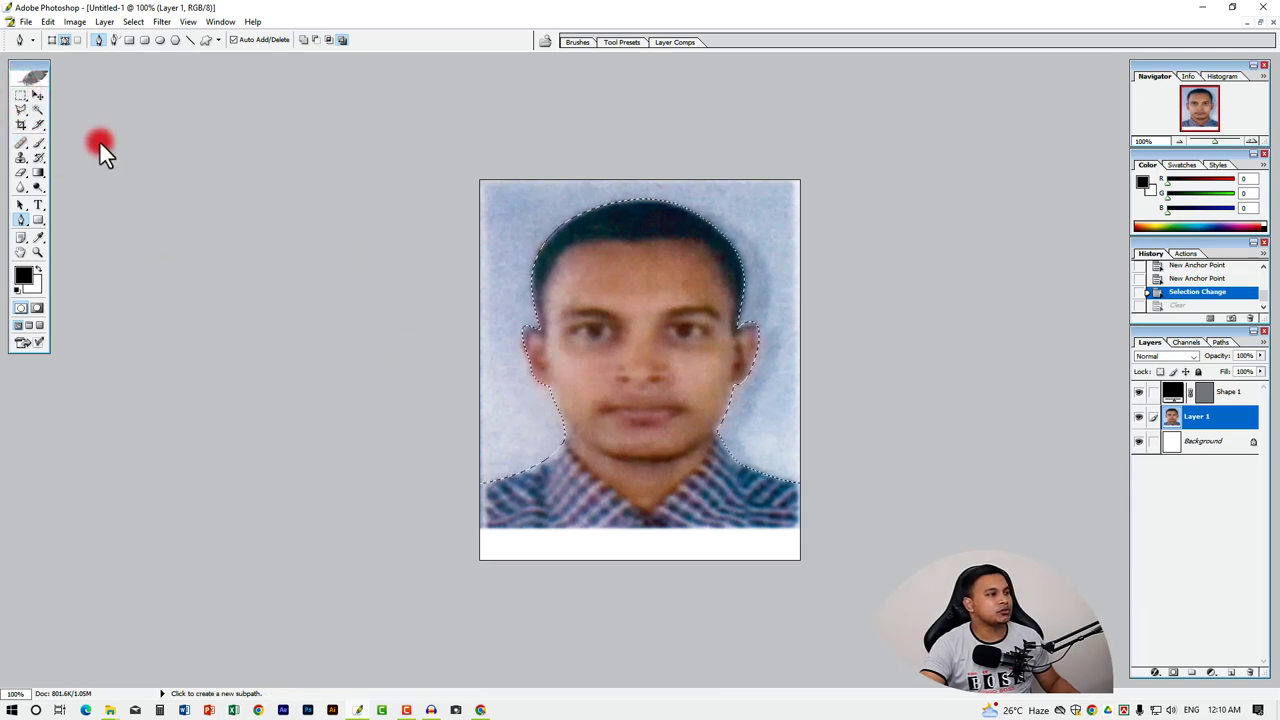
left_click(20, 95)
right_click(516, 307)
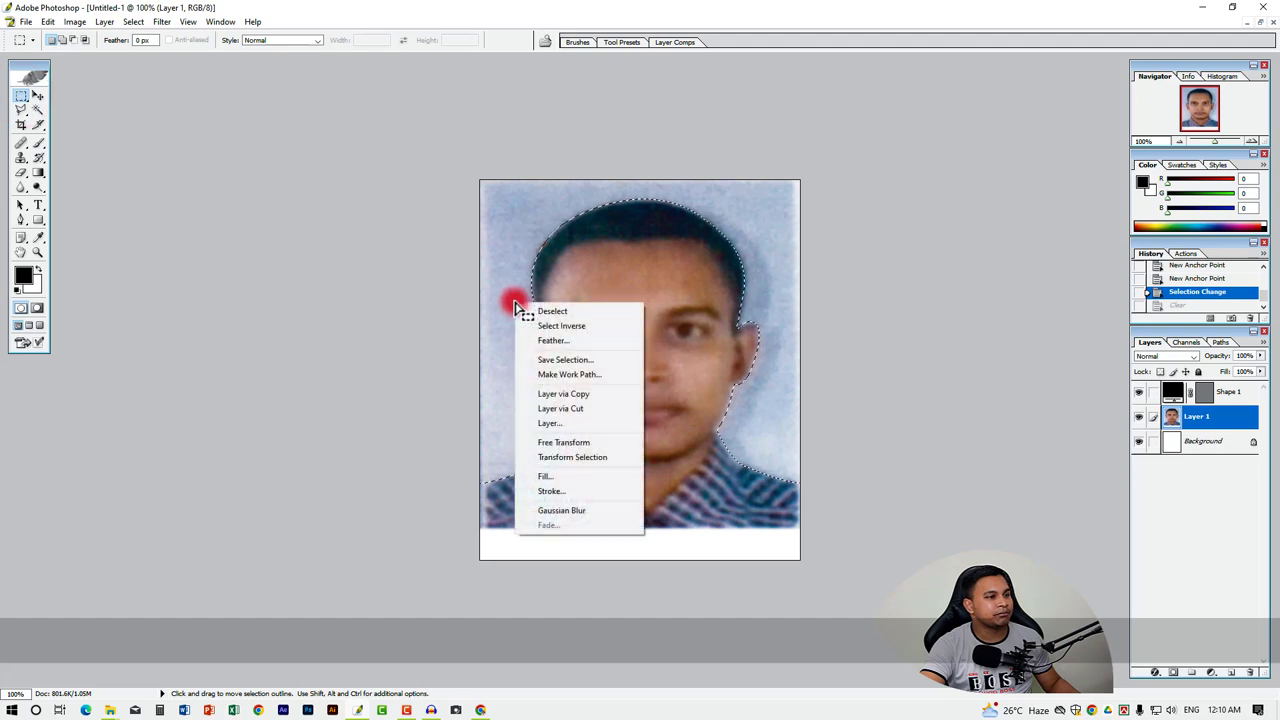
left_click(613, 268)
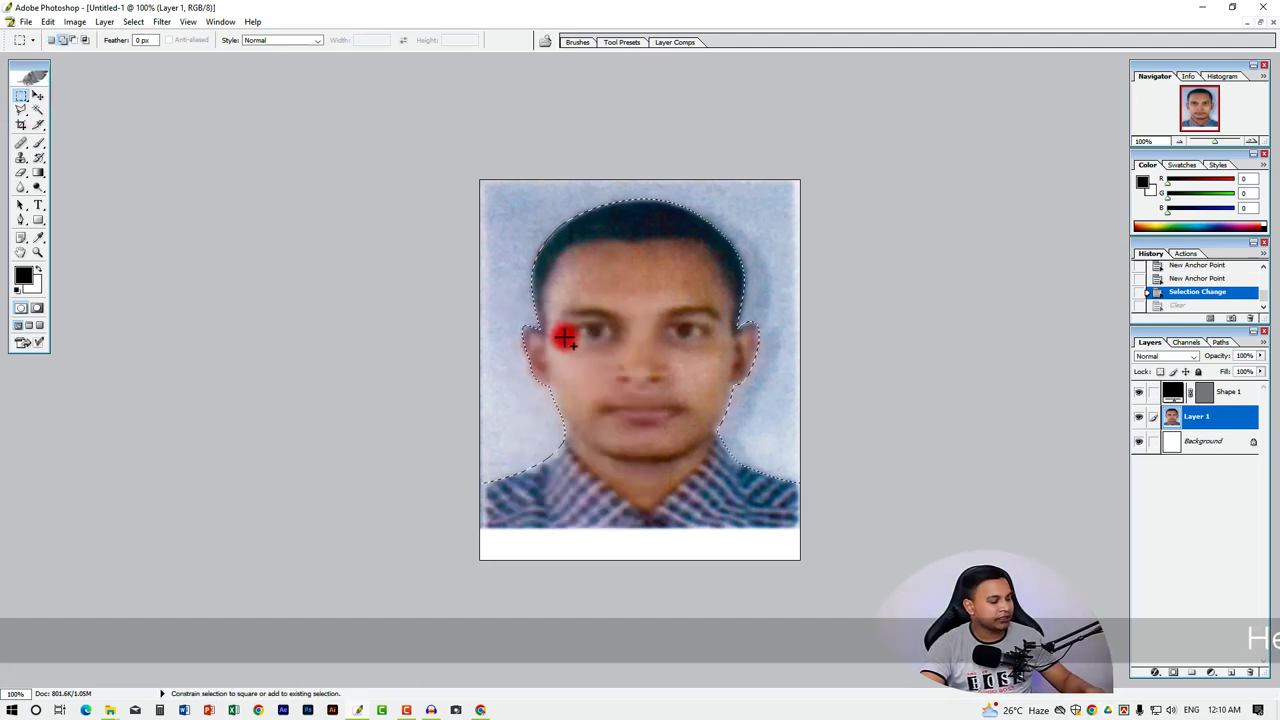
- Apply the feather, clear the blue background to white, and deselect
key("ctrl+alt+d")
left_click_drag(580, 290, 443, 251)
left_click(428, 277)
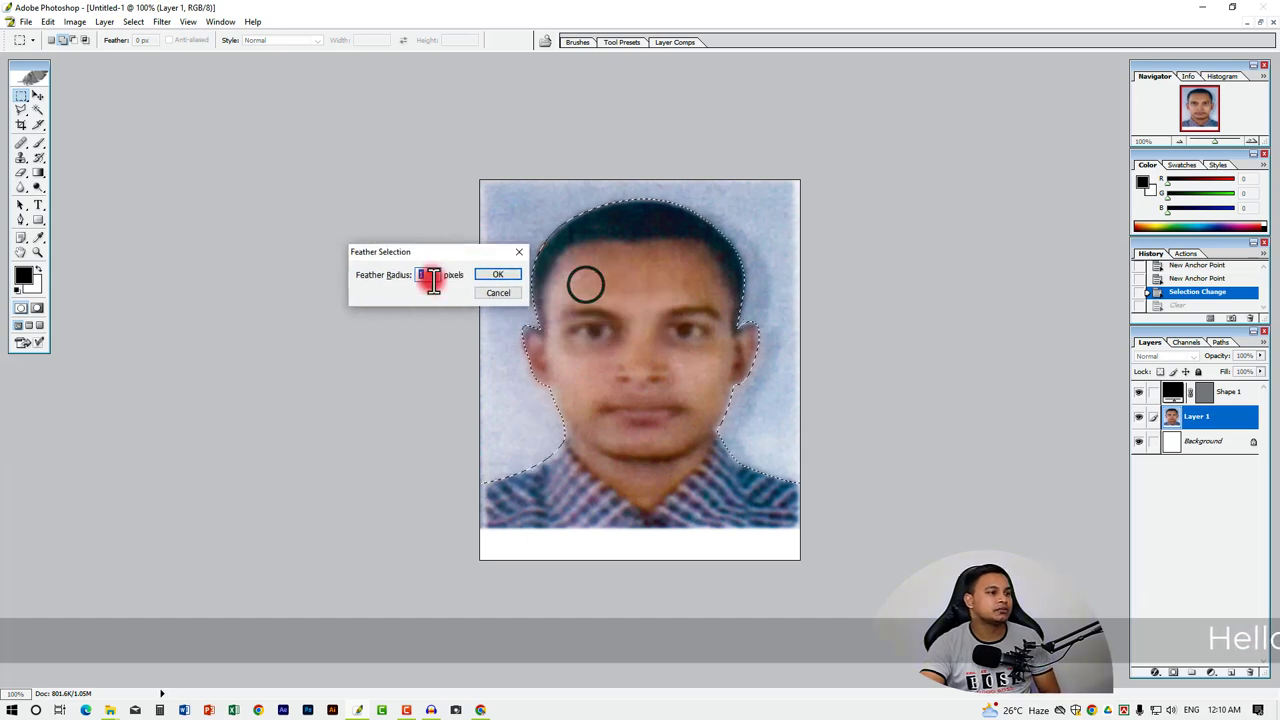
left_click(496, 275)
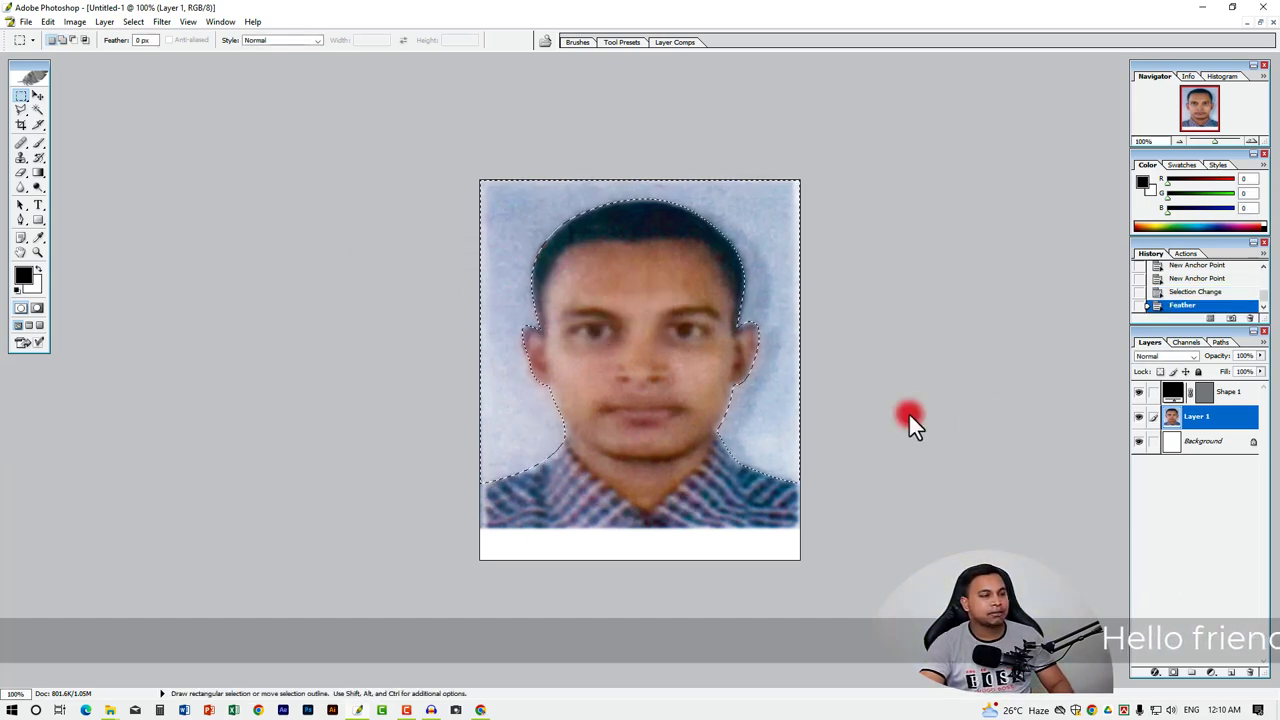
key("Delete")
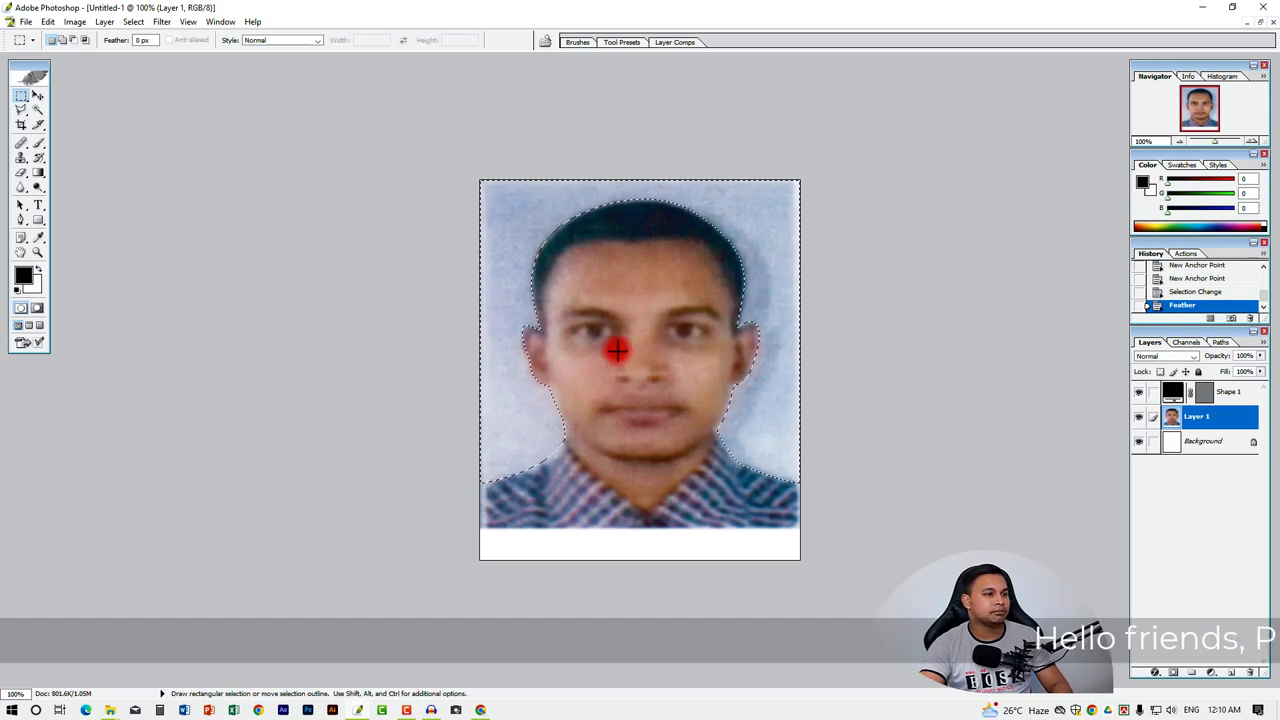
key("Delete")
key("Delete")
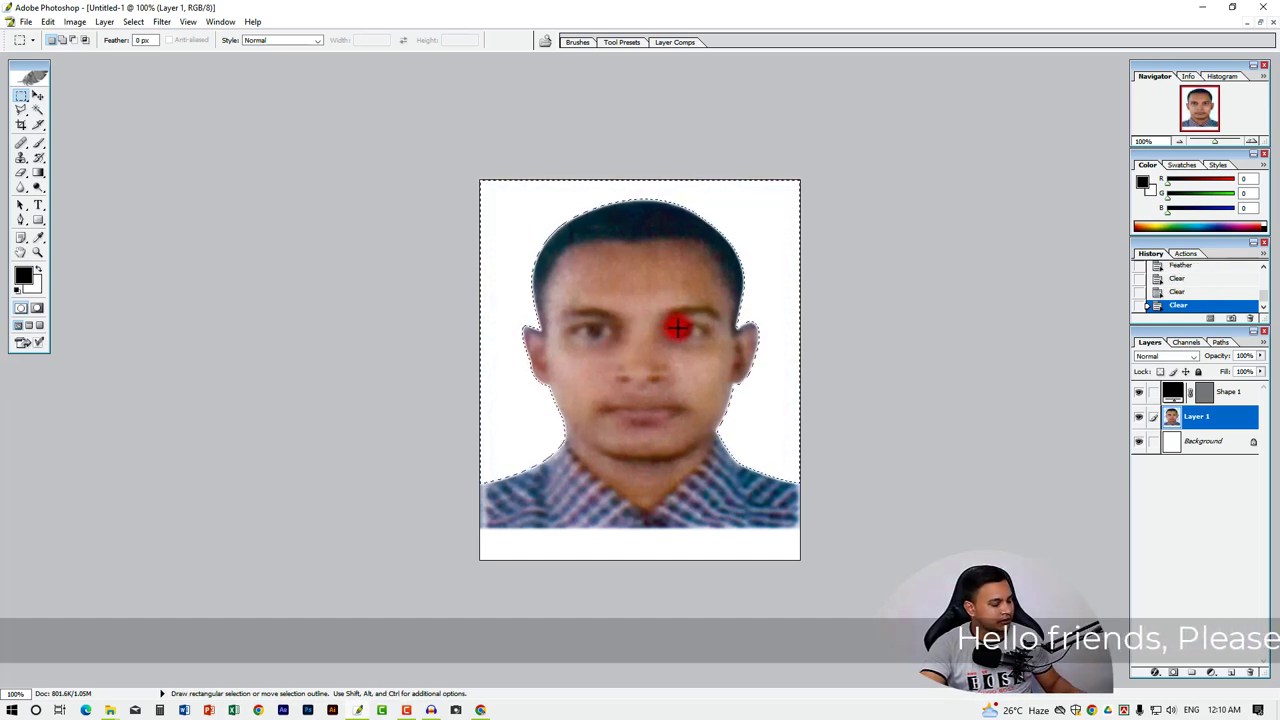
key("ctrl+d")
- Zoom in and out to inspect the cleared edges at the forehead and lower photo
key("z")
left_click(562, 300)
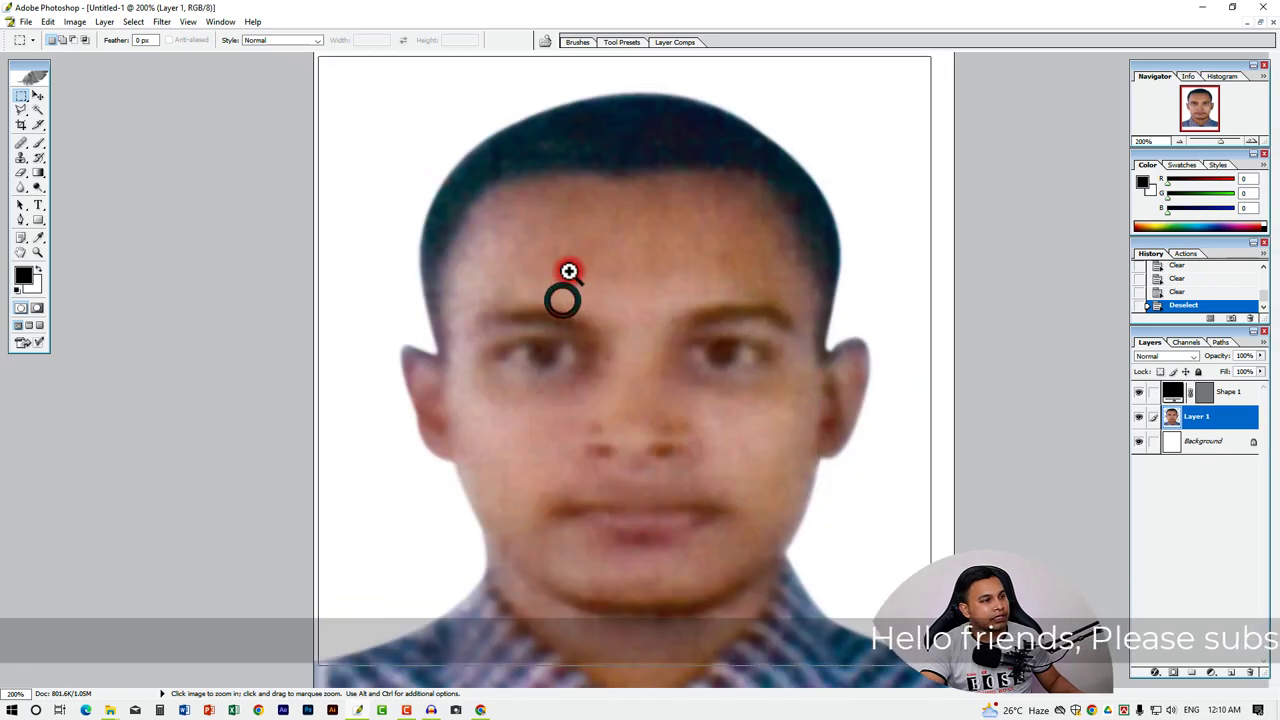
left_click(562, 290)
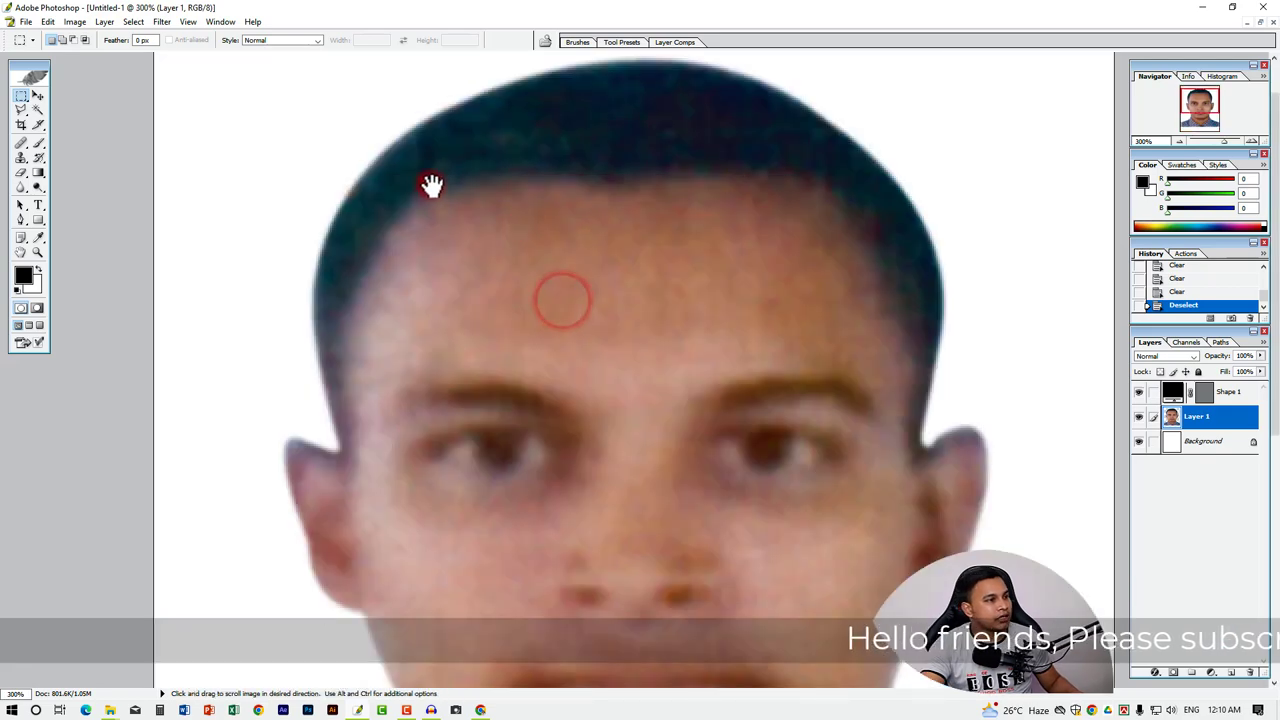
left_click(843, 351, "alt")
left_click(843, 351, "alt")
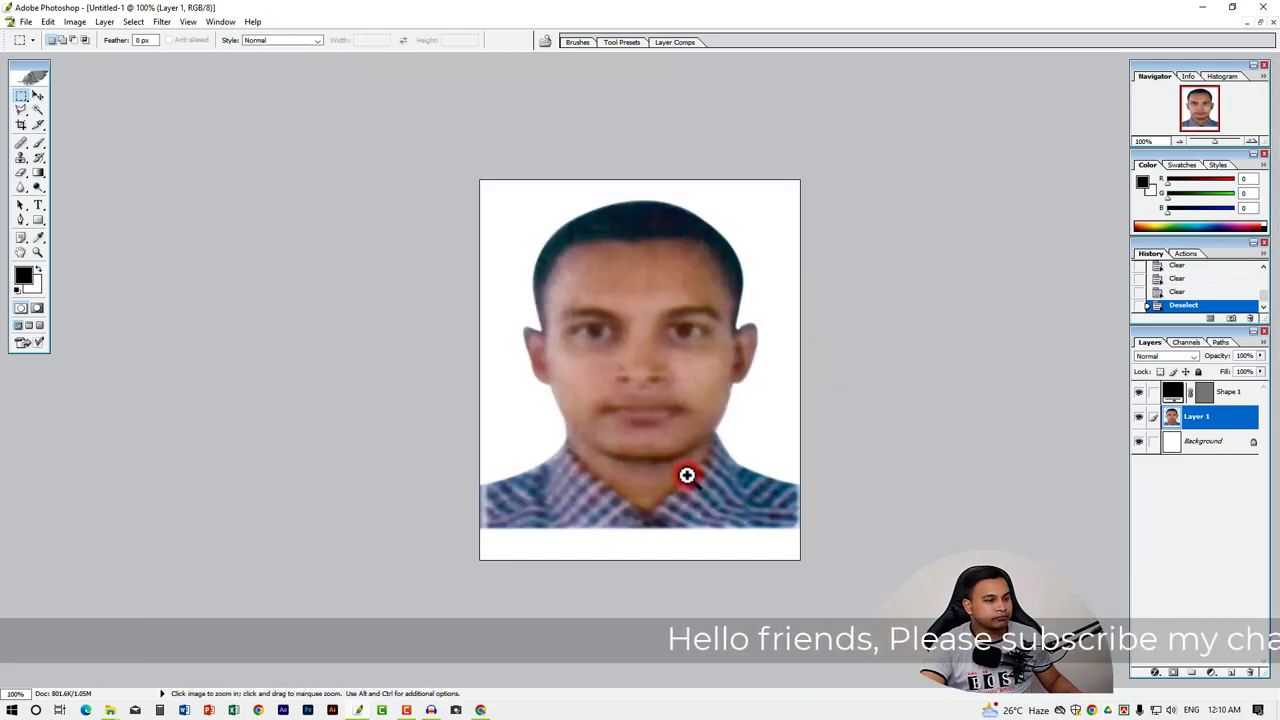
left_click(724, 530)
left_click(625, 546, "alt")
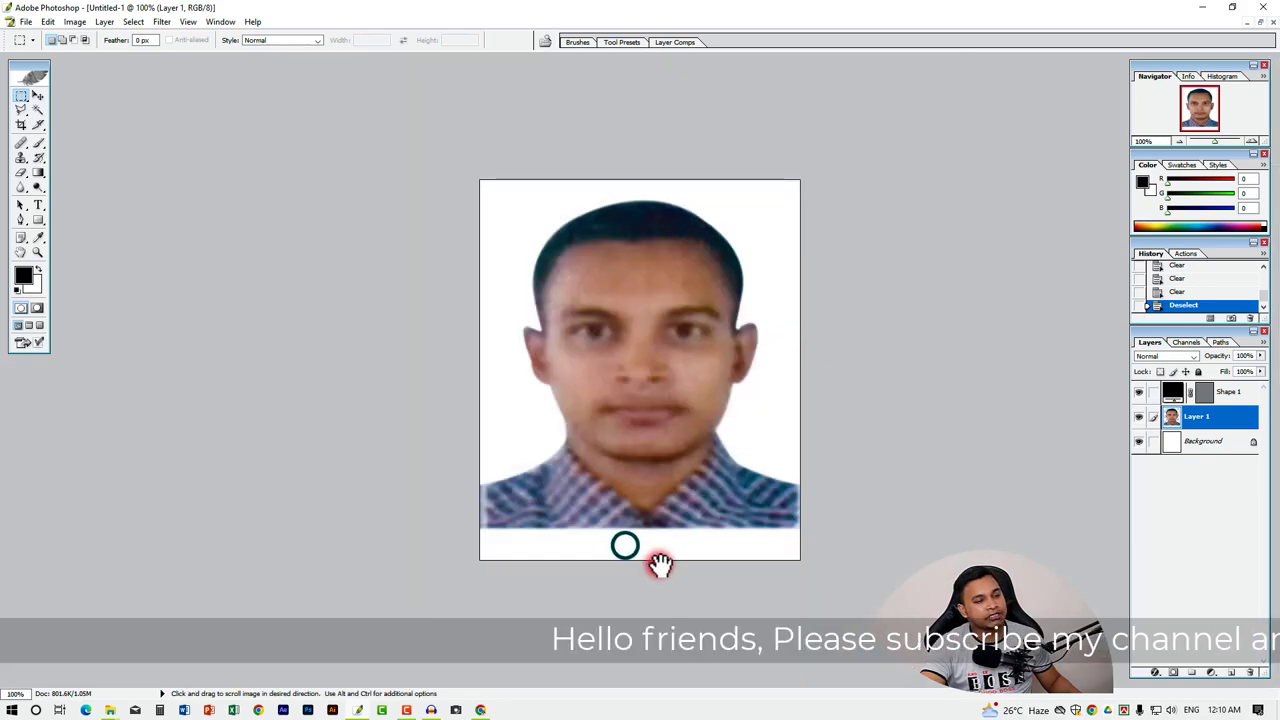
left_click(718, 510)
left_click(694, 551, "ctrl+alt")
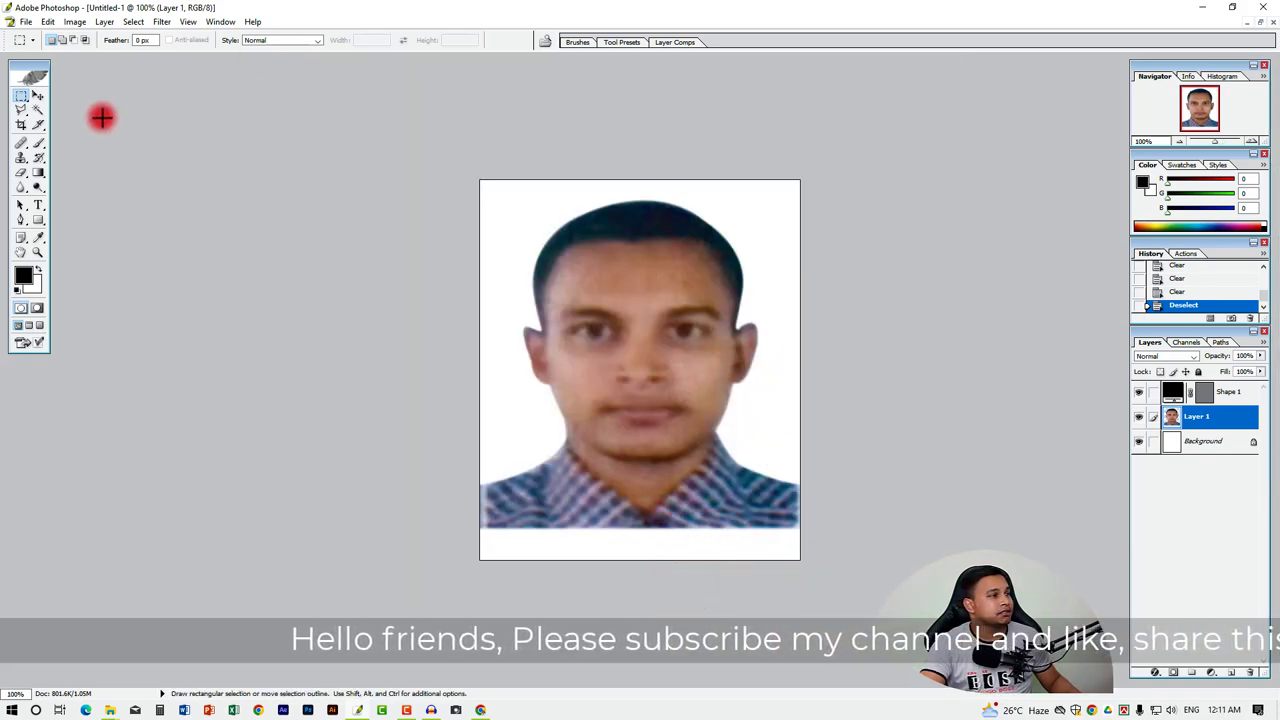
- Scale the photo down to about 79% and shift it right to centre it
left_click(38, 95)
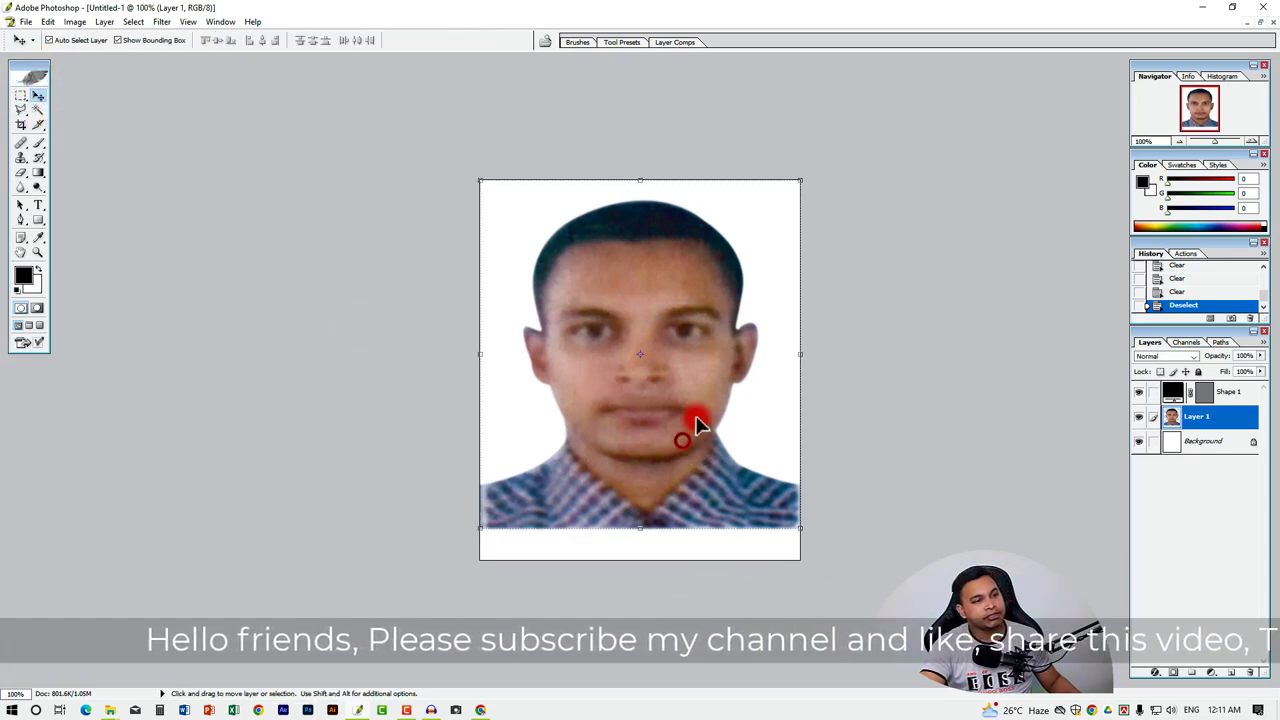
left_click_drag(800, 528, 747, 487)
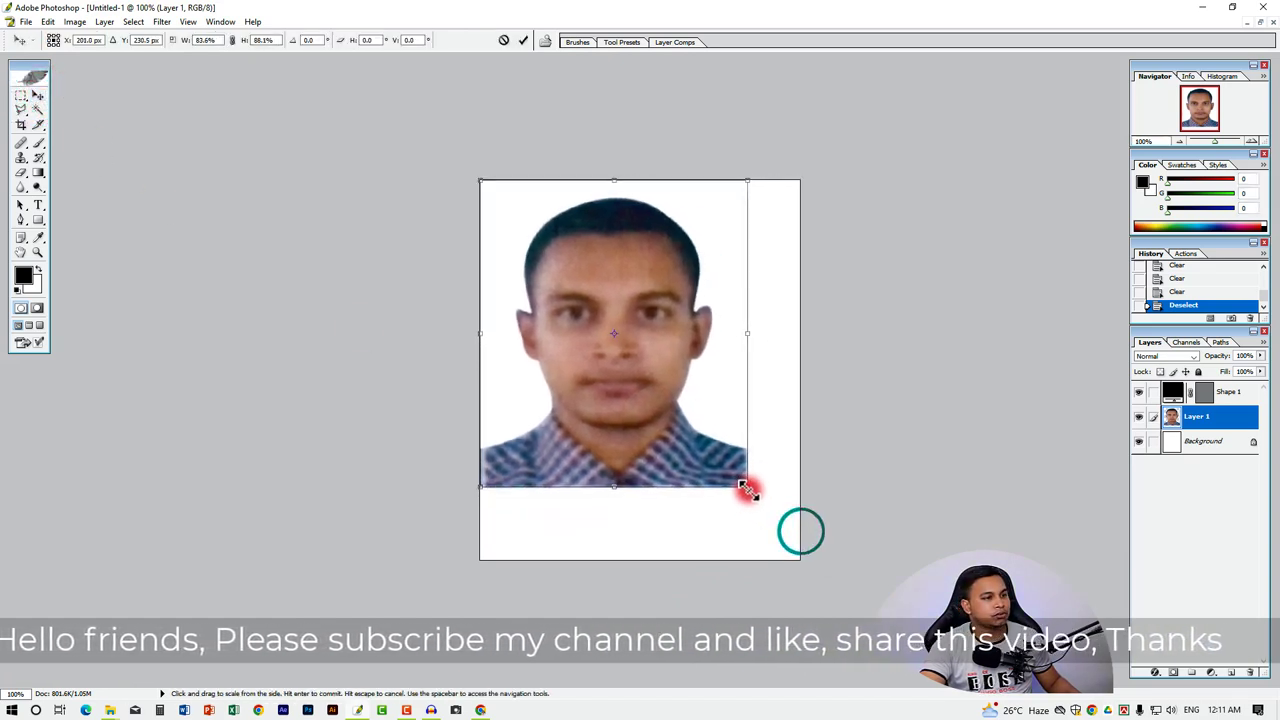
key("Return")
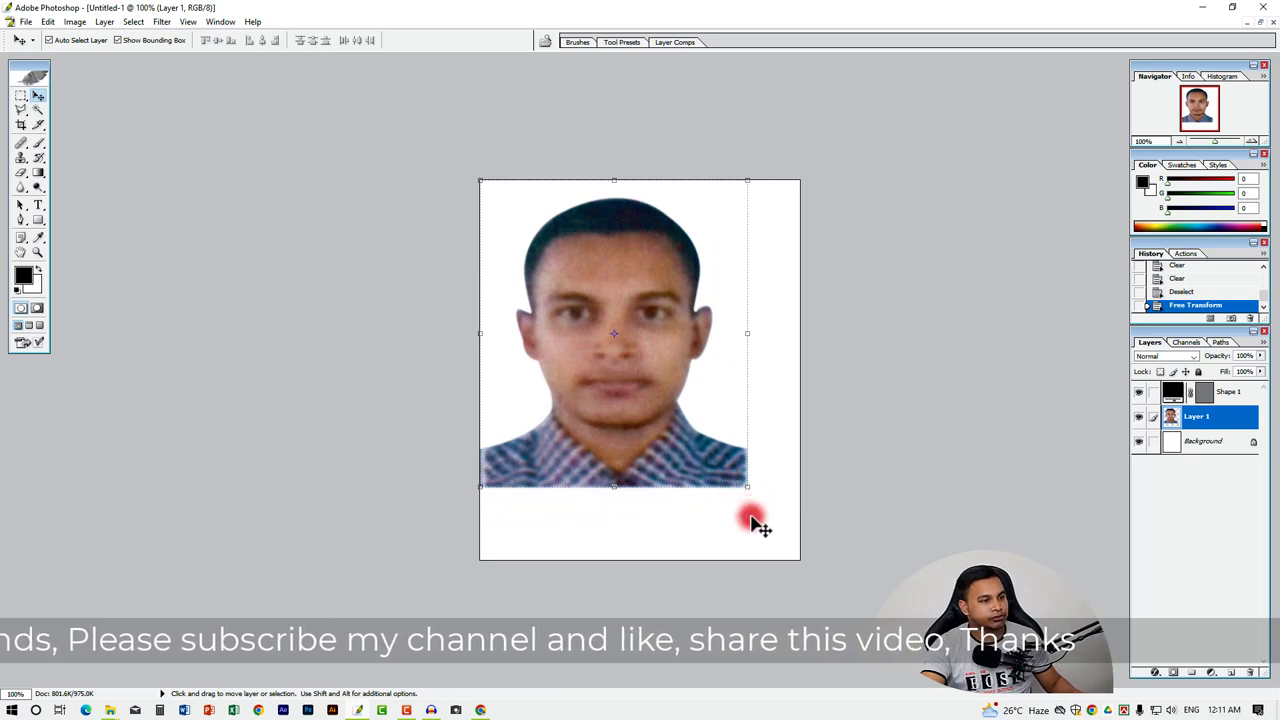
key("ctrl+z")
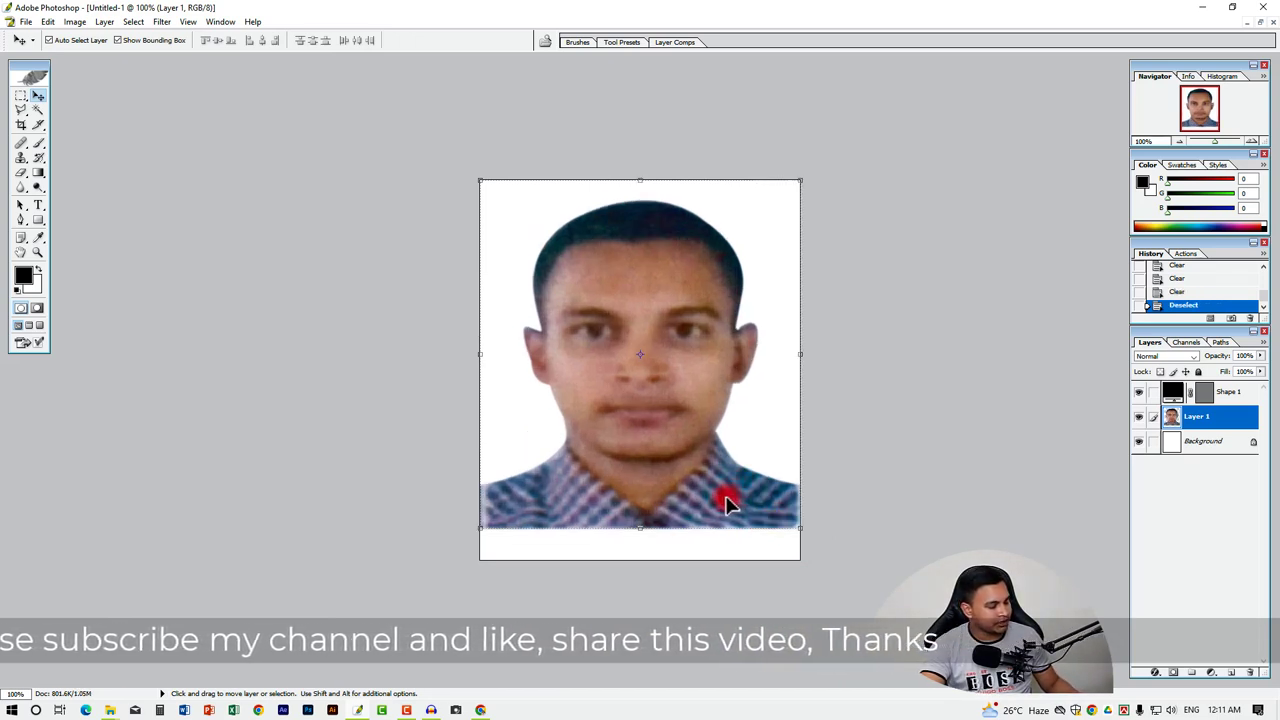
left_click_drag(800, 528, 709, 474)
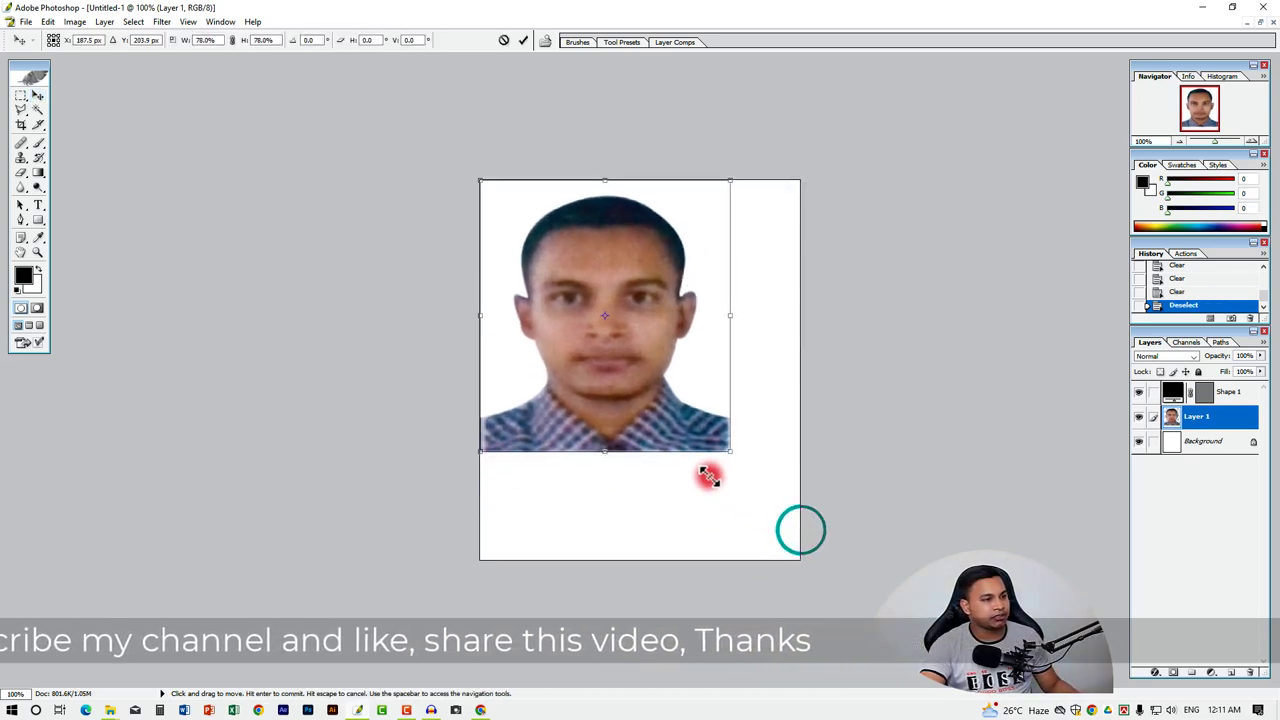
left_click_drag(663, 400, 695, 400)
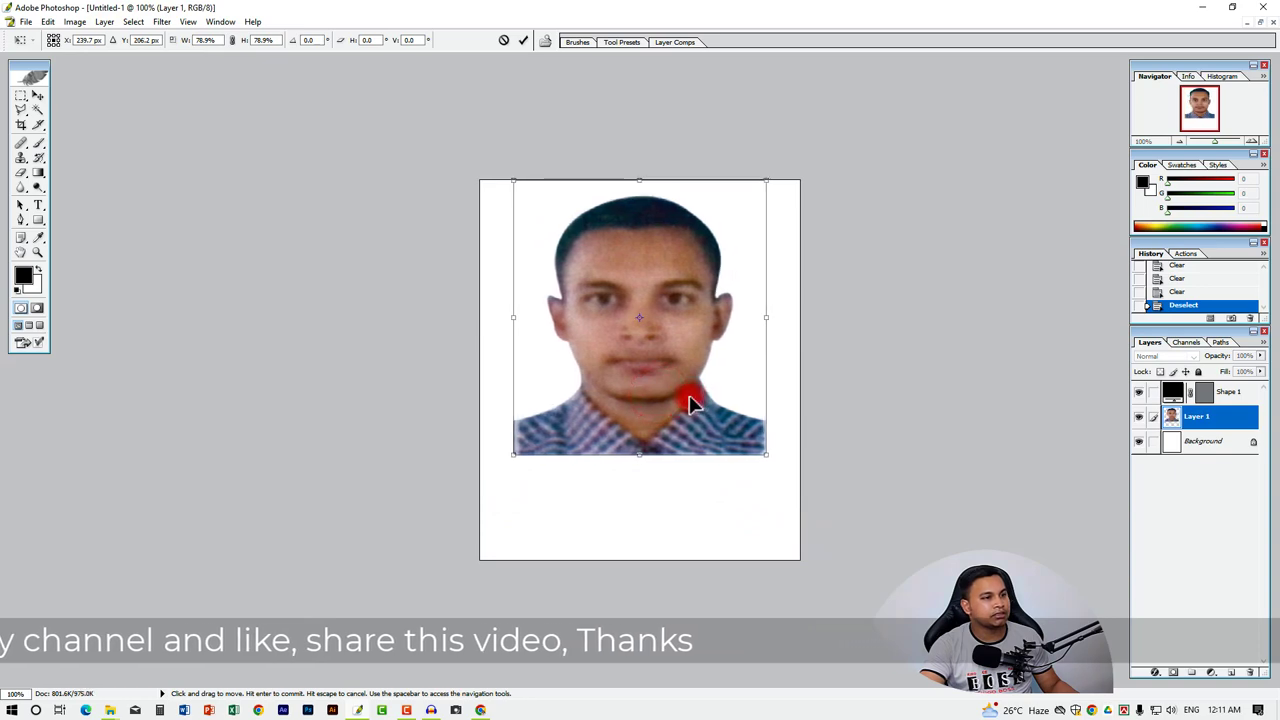
key("Return")
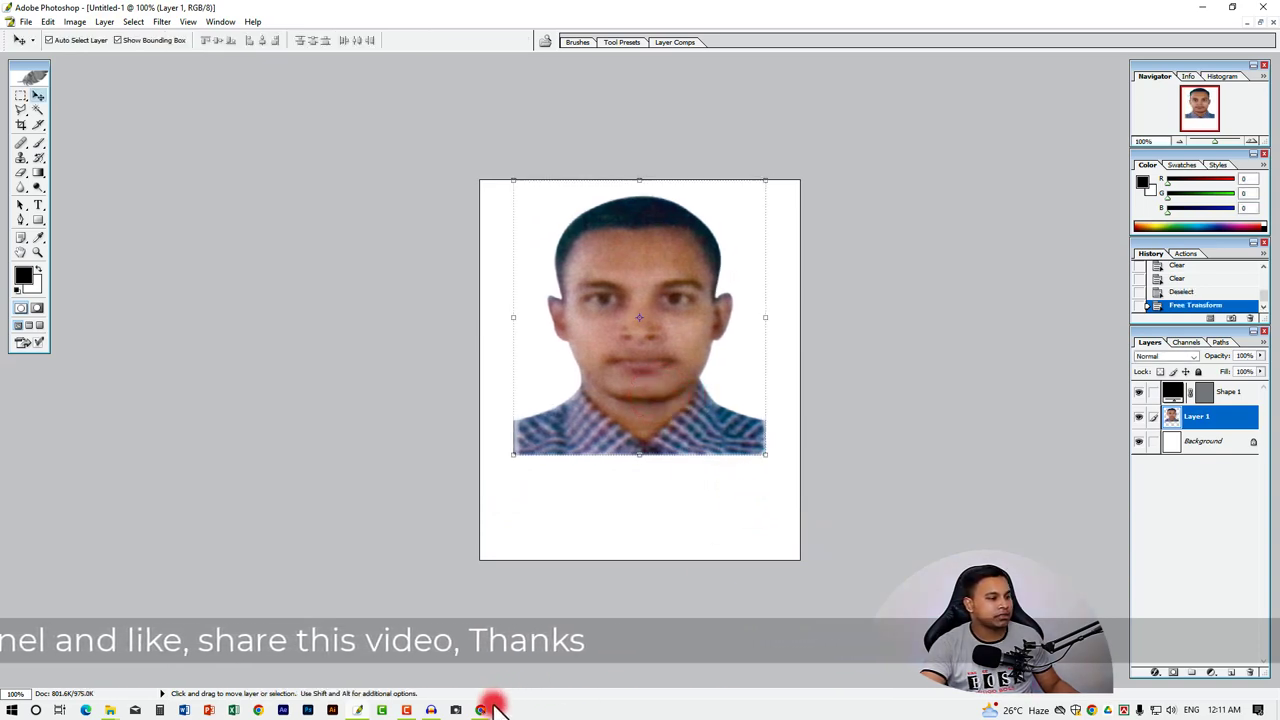
- In Chrome, search 'shirt png for photoshop' and open the red shirt-and-tie image preview
left_click(480, 710)
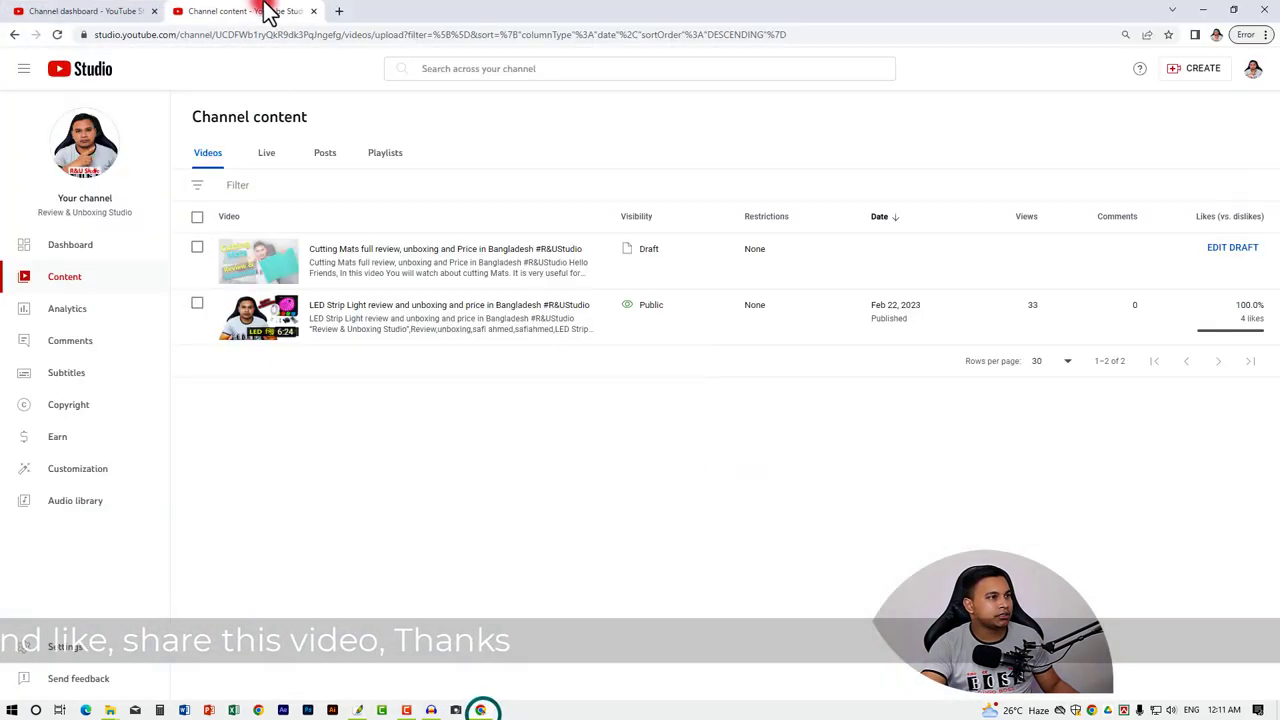
left_click(338, 11)
left_click(373, 38)
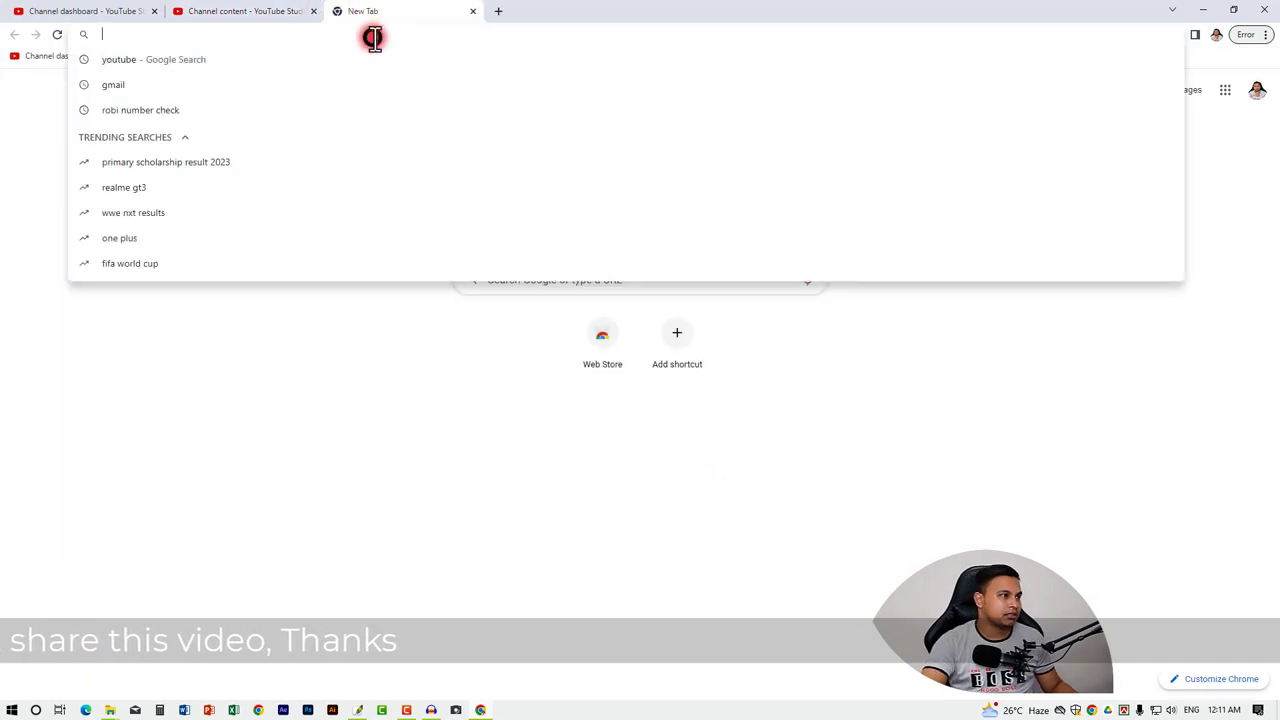
type("sh")
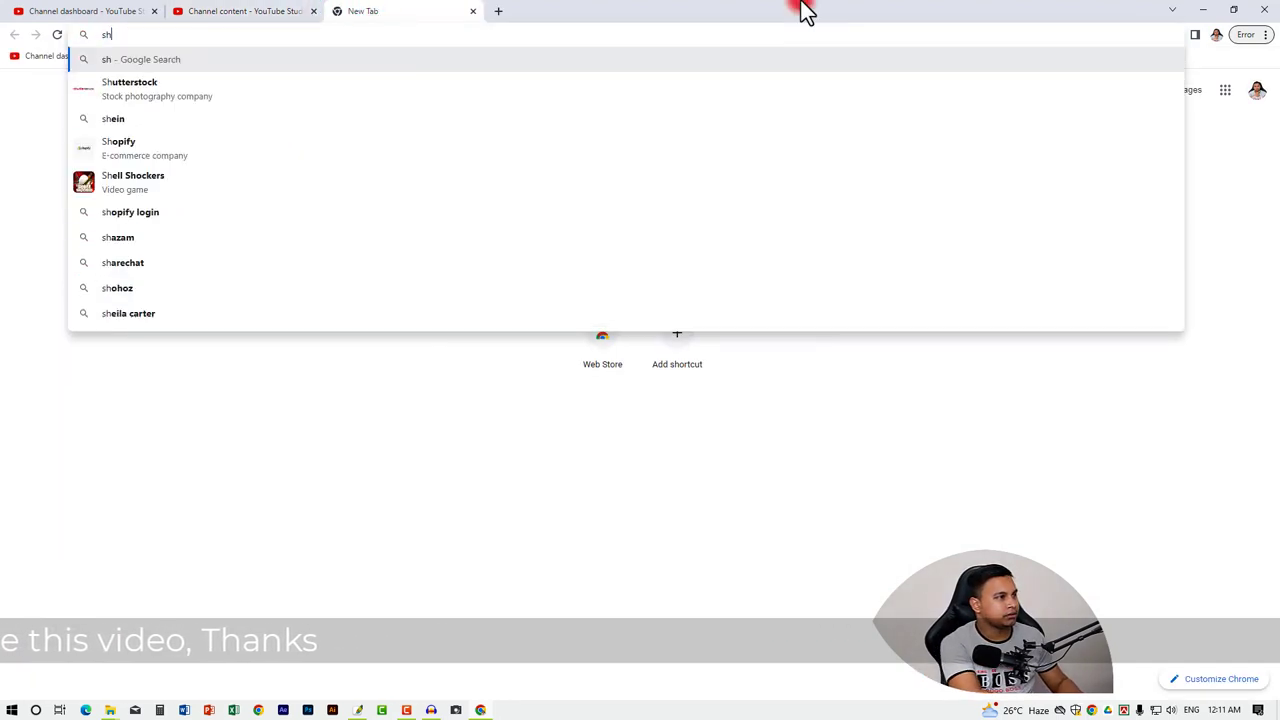
type("irt pd")
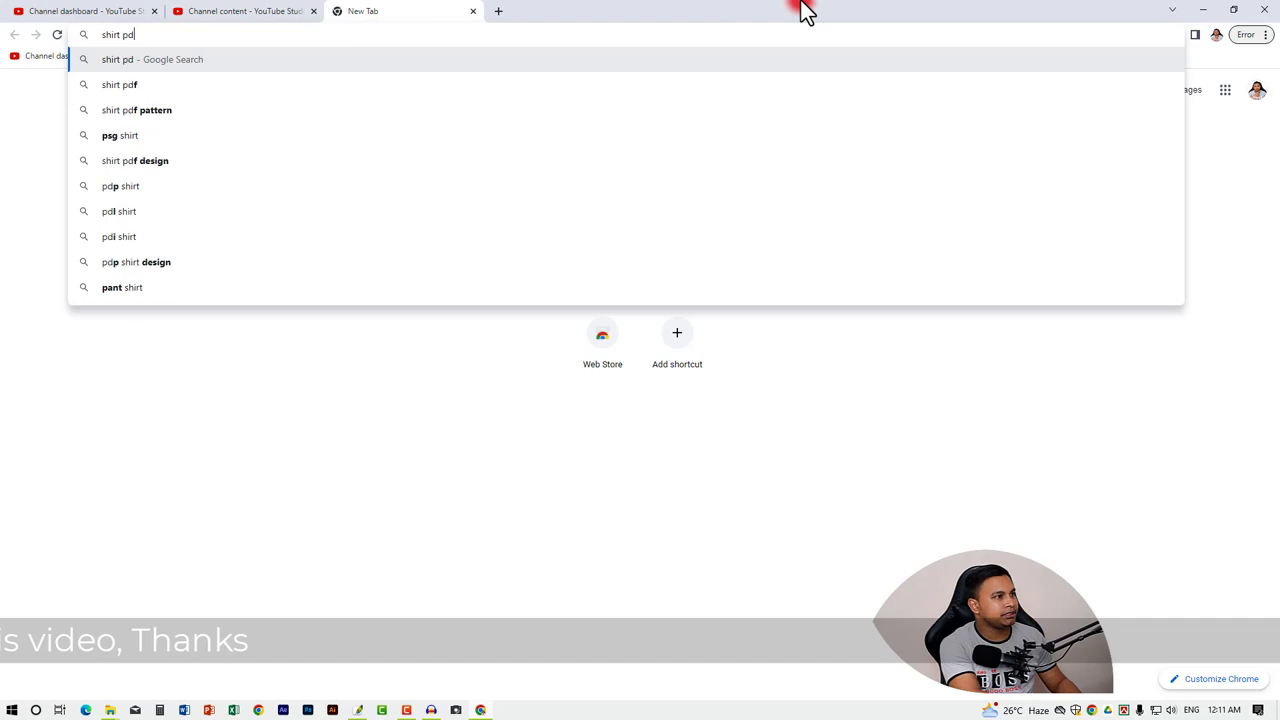
key("BackSpace")
type("ng")
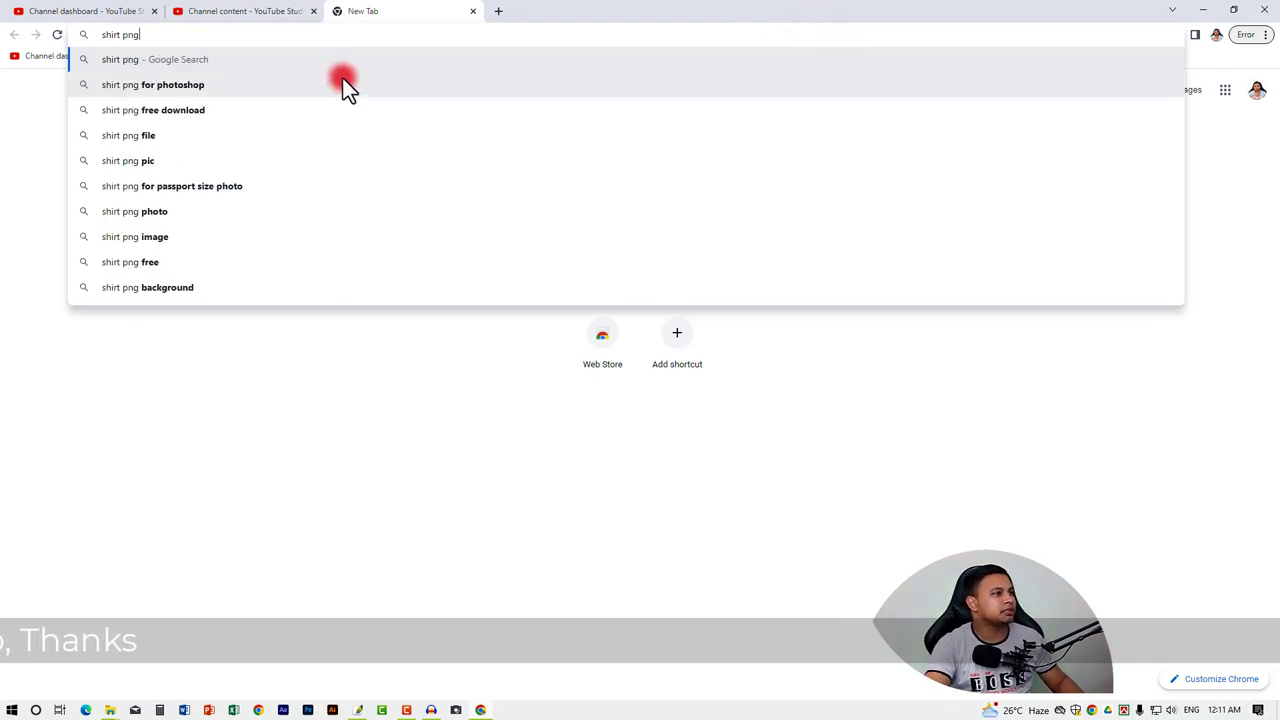
left_click(219, 86)
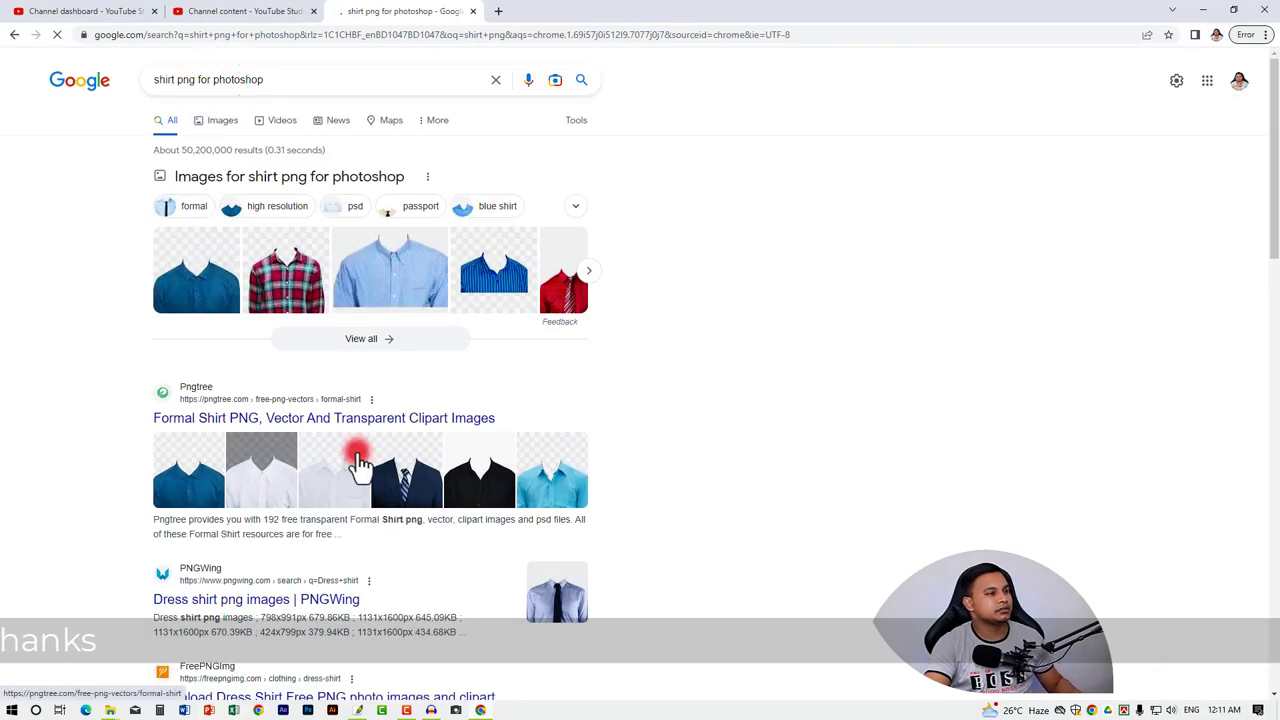
left_click(399, 400)
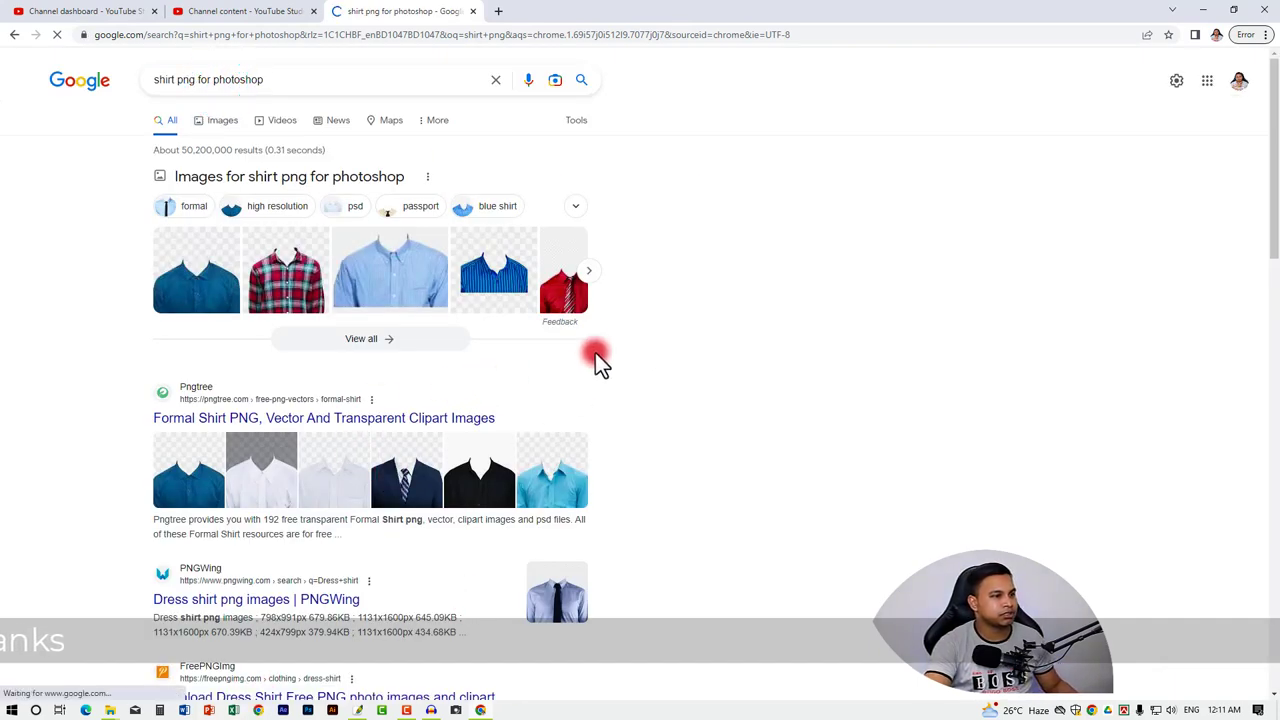
left_click(566, 292)
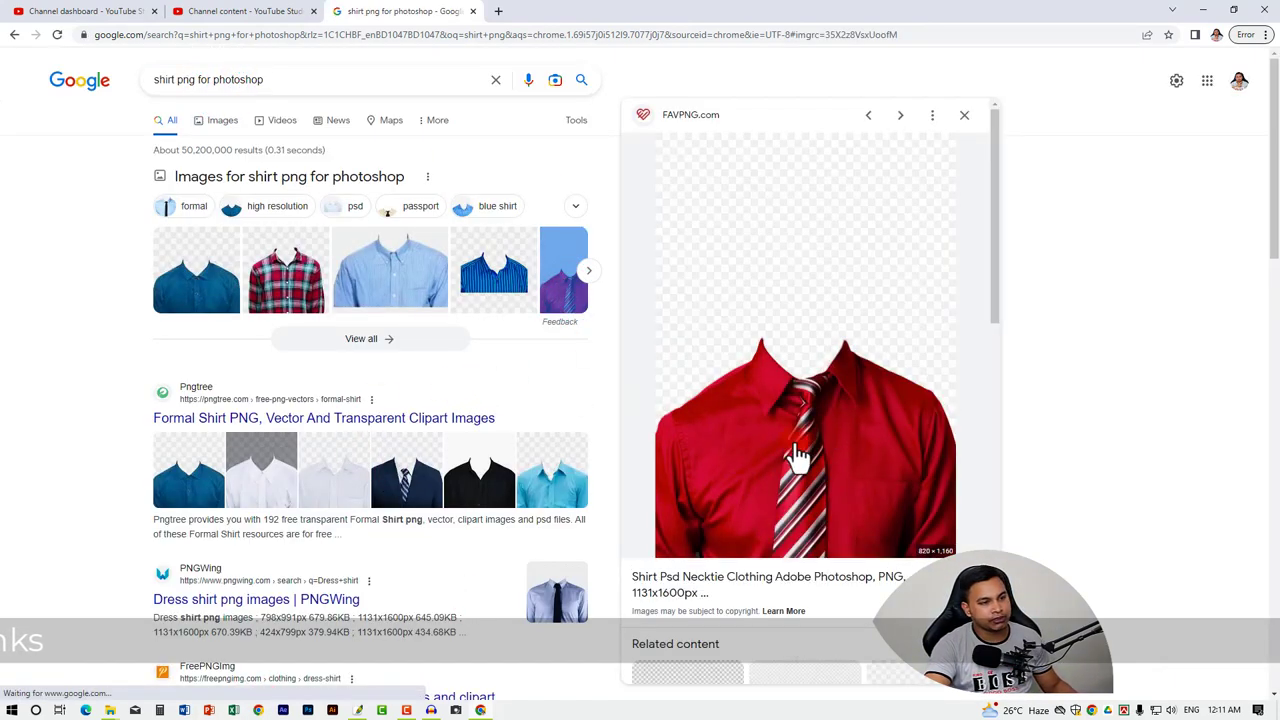
- Save the red shirt image to the Desktop and return to Photoshop
right_click(820, 432)
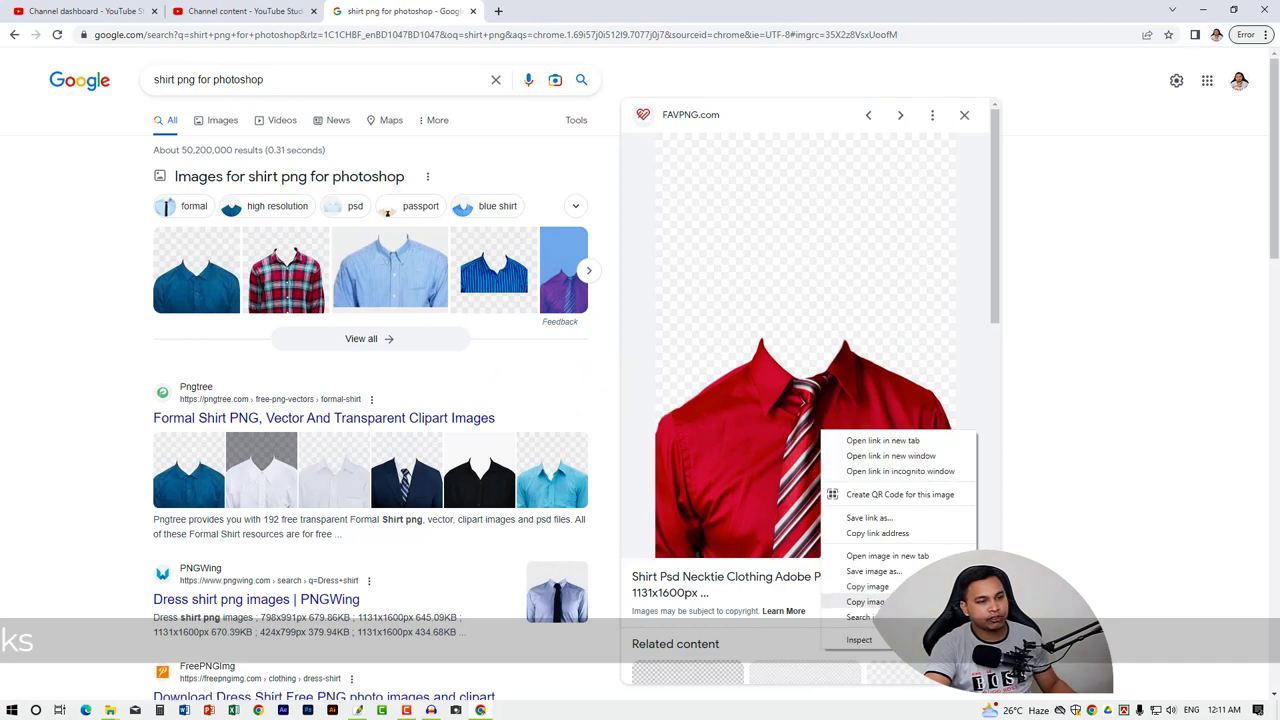
left_click(873, 571)
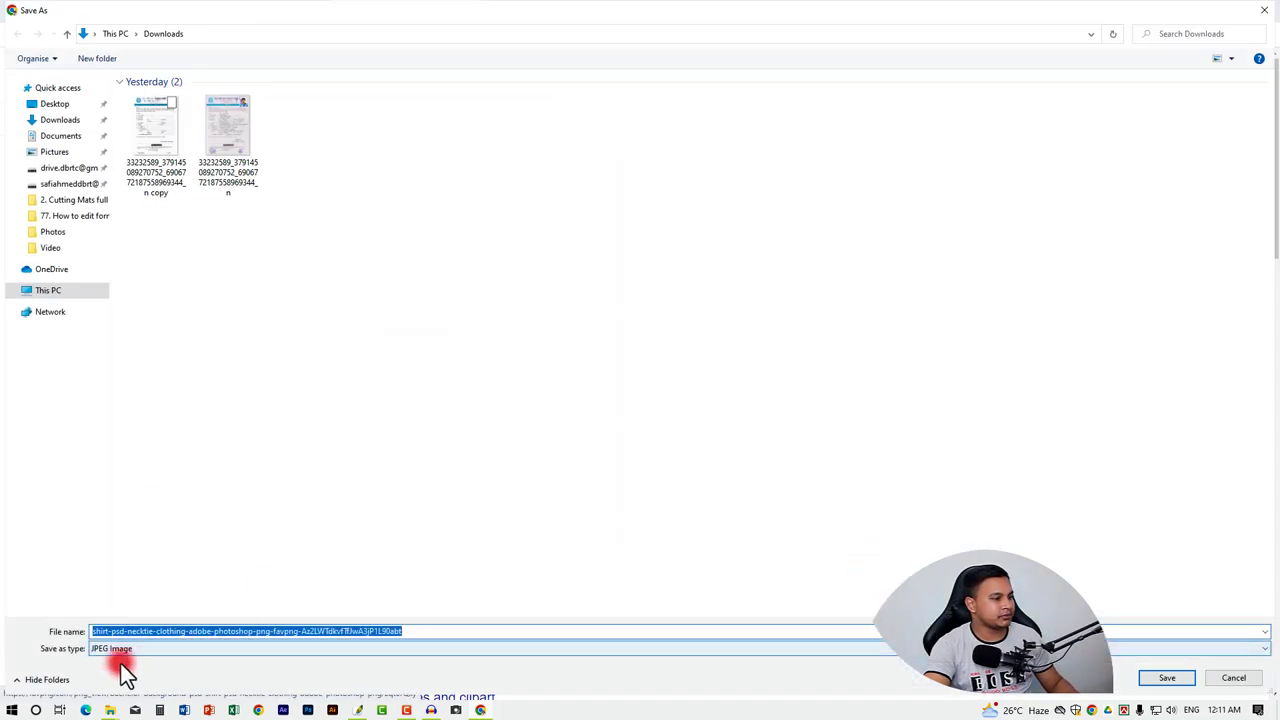
left_click(48, 105)
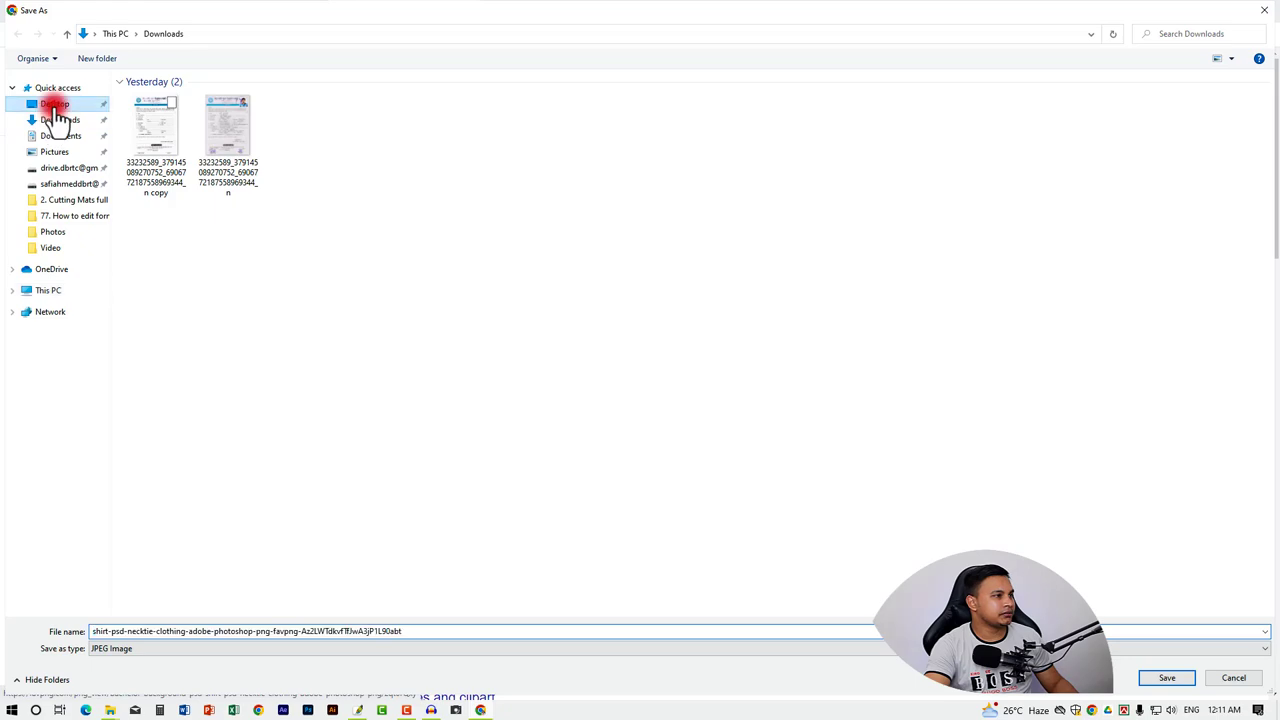
left_click(1168, 679)
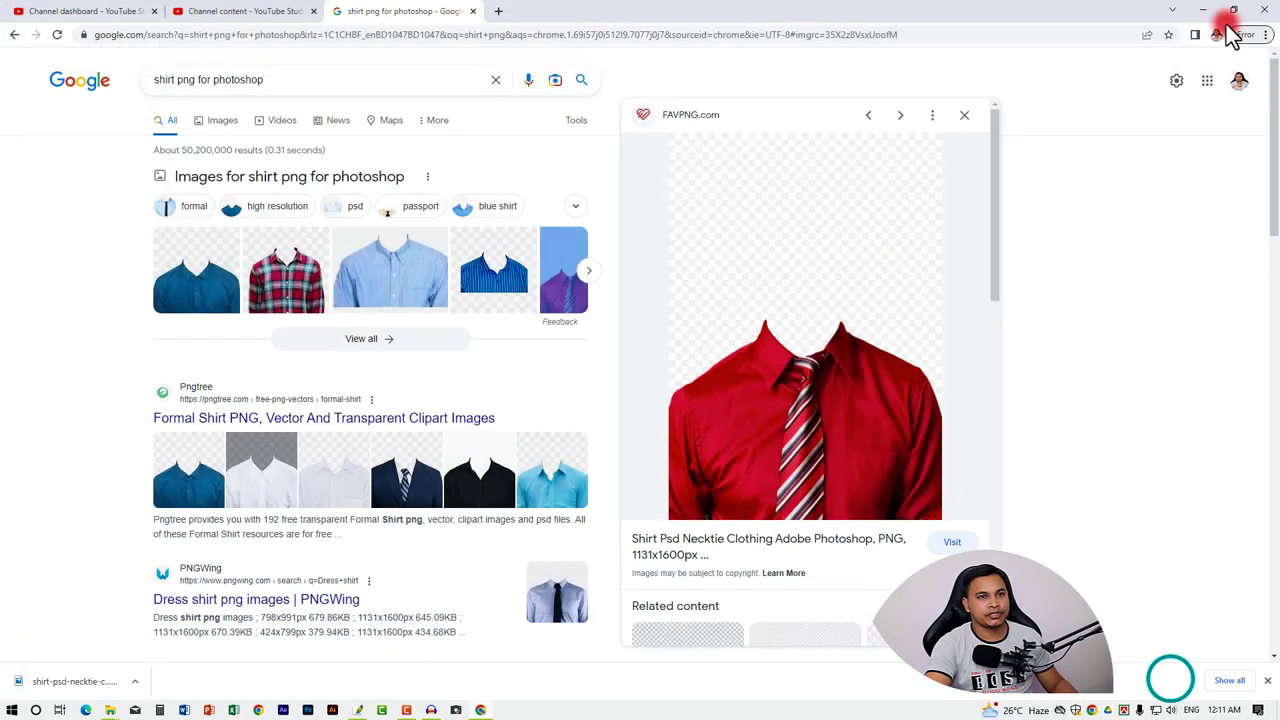
left_click(1160, 12)
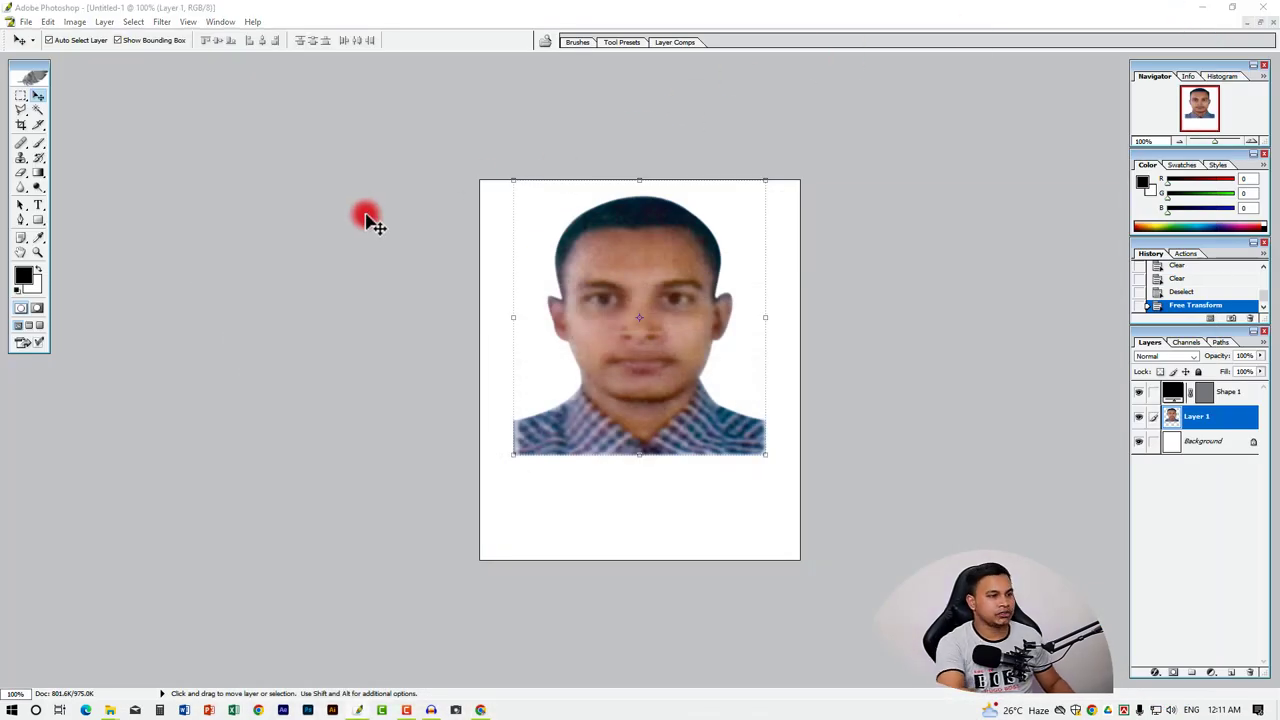
- Open the saved shirt PNG from the Desktop in Photoshop
key("ctrl+o")
left_click(54, 113)
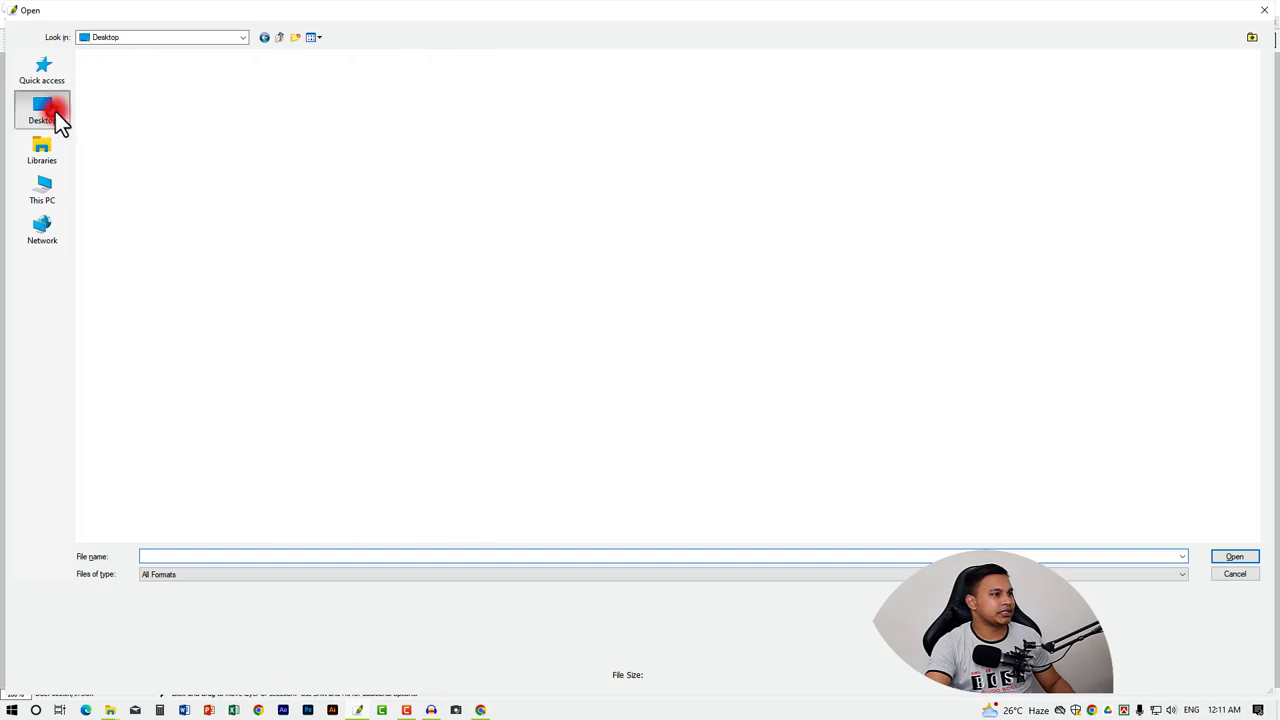
left_click(698, 148)
double_click(697, 148)
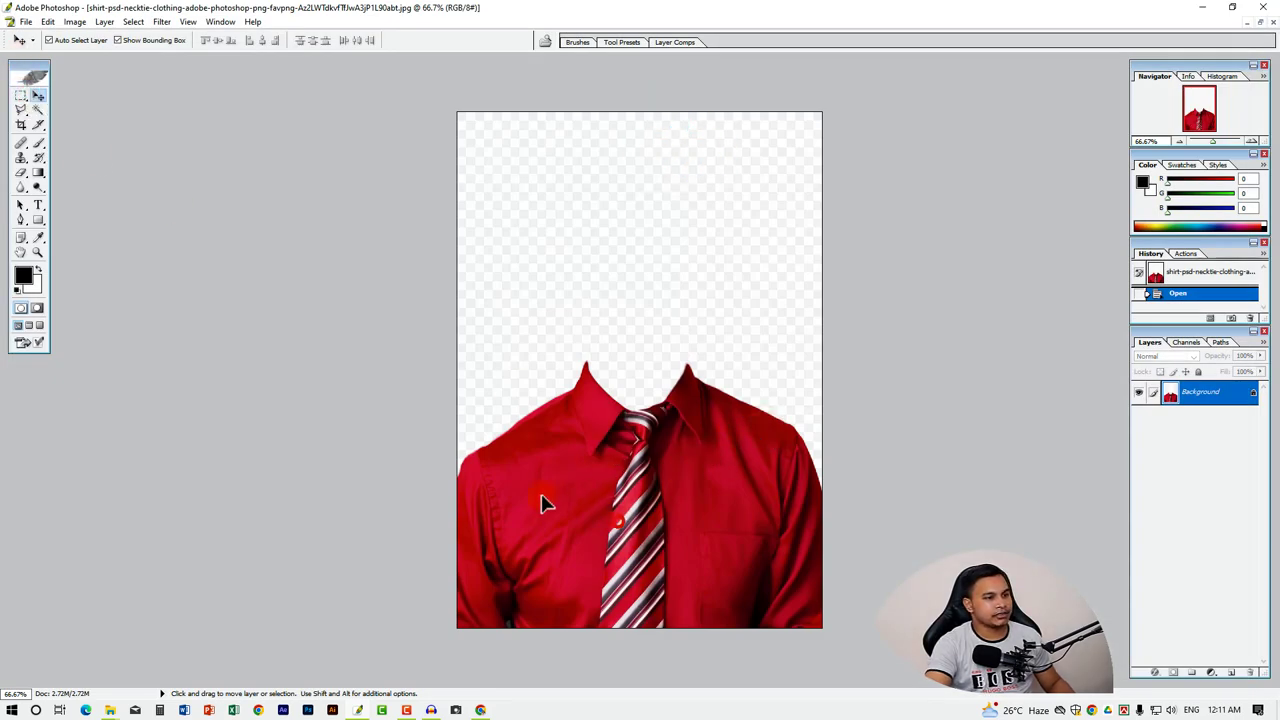
- Dismiss the locked-layer errors and restore the documents into separate floating windows
left_click_drag(541, 503, 906, 484)
left_click(589, 261)
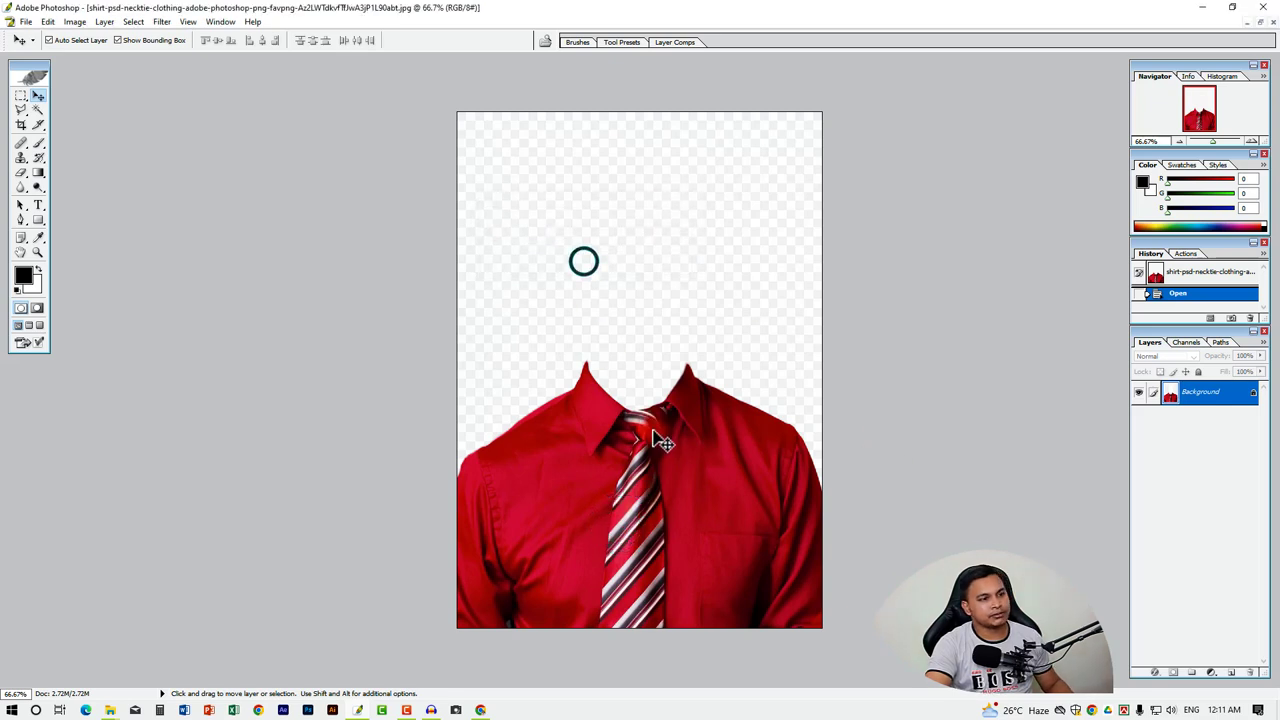
left_click_drag(519, 104, 1214, 46)
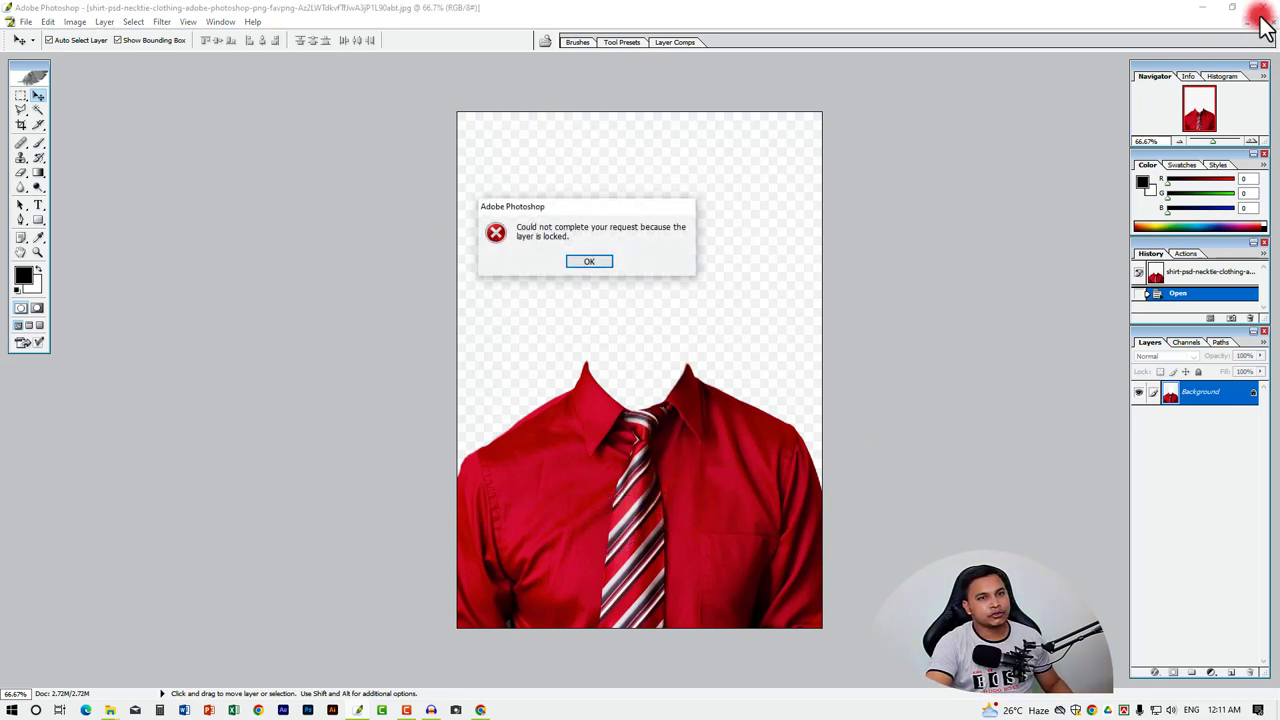
left_click(598, 260)
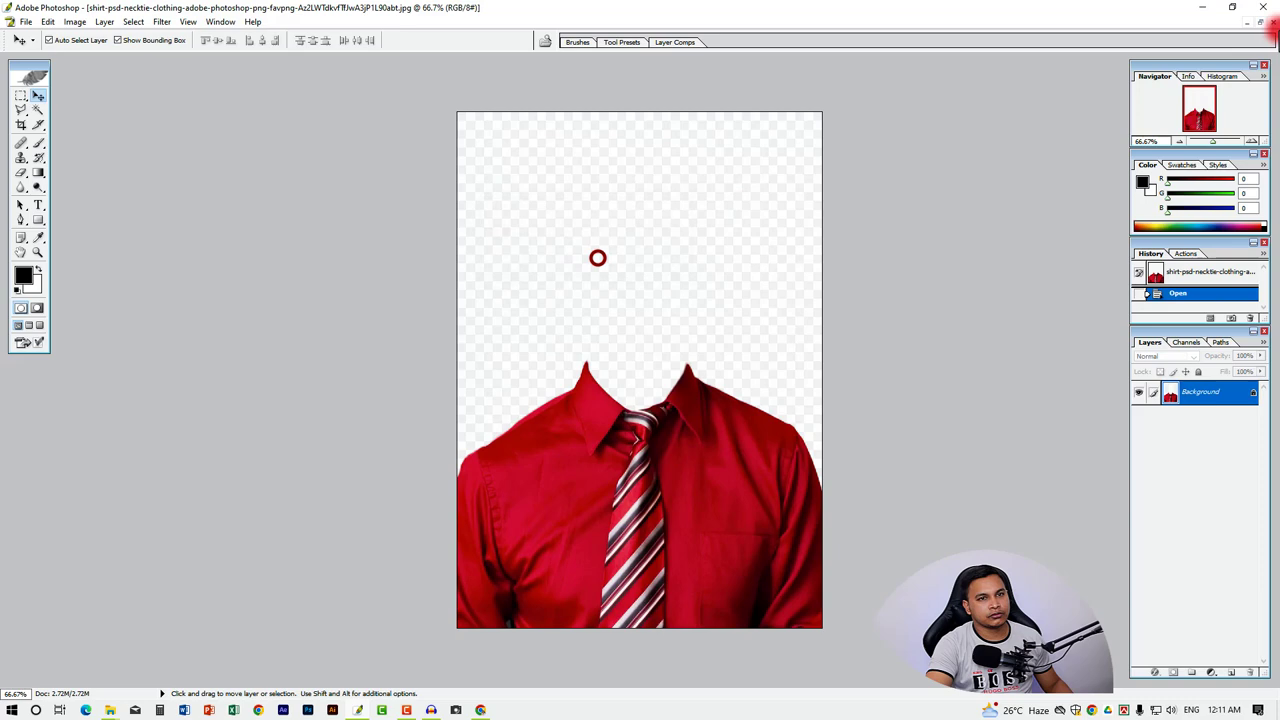
left_click(1262, 24)
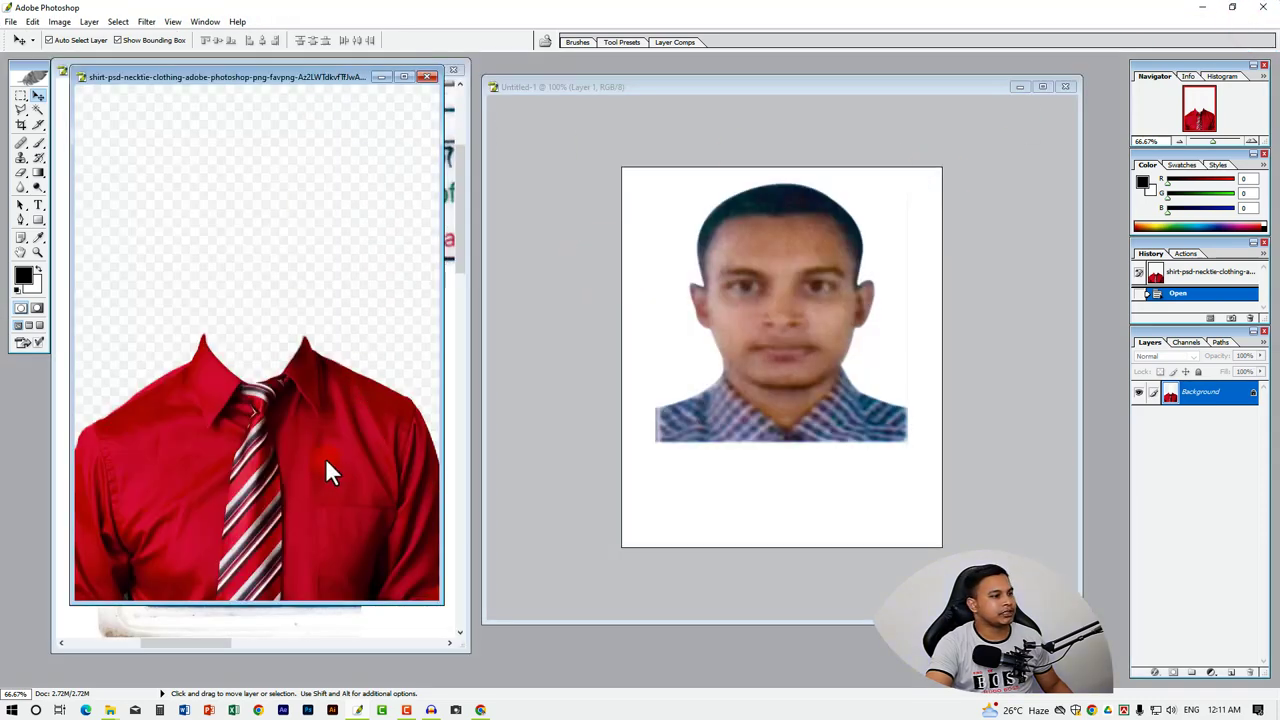
- Copy the red shirt into the portrait as Layer 2 and scale it down to about 47%
mouse_move(326, 463)
left_mouse_down()
mouse_move(812, 454)
mouse_move(827, 436)
left_mouse_up()
left_click_drag(1030, 262, 911, 338)
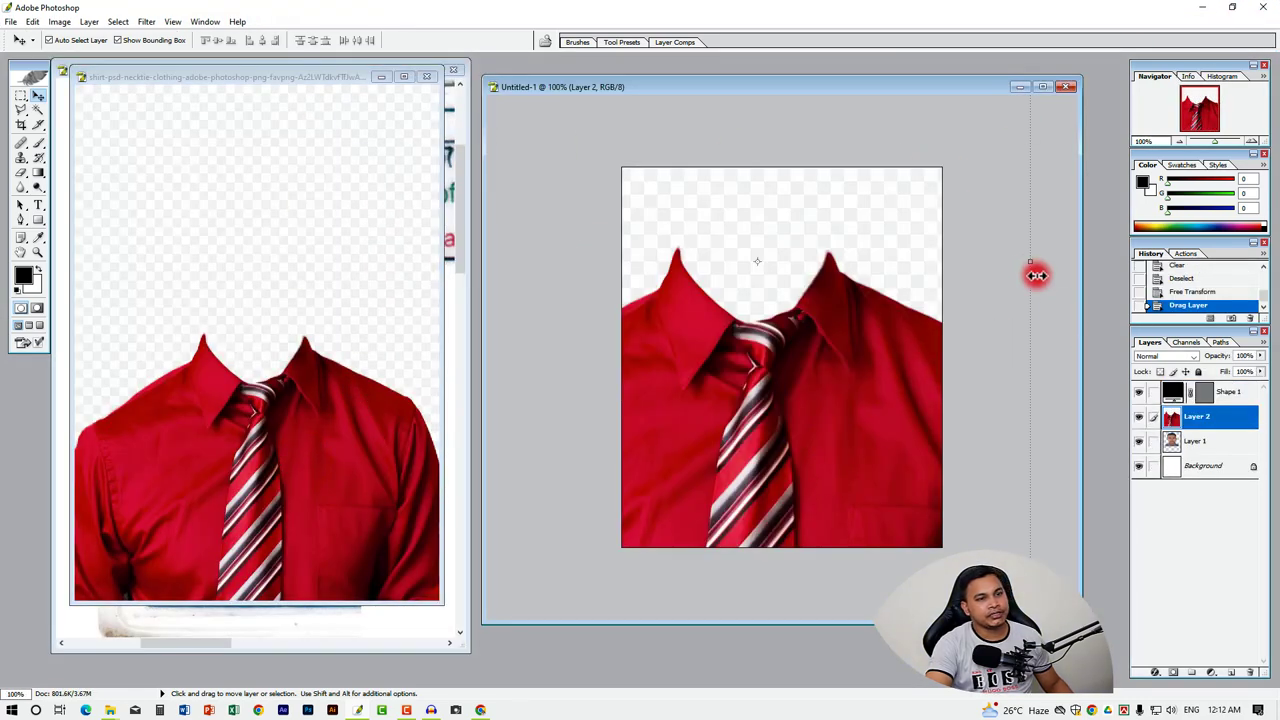
key("Return")
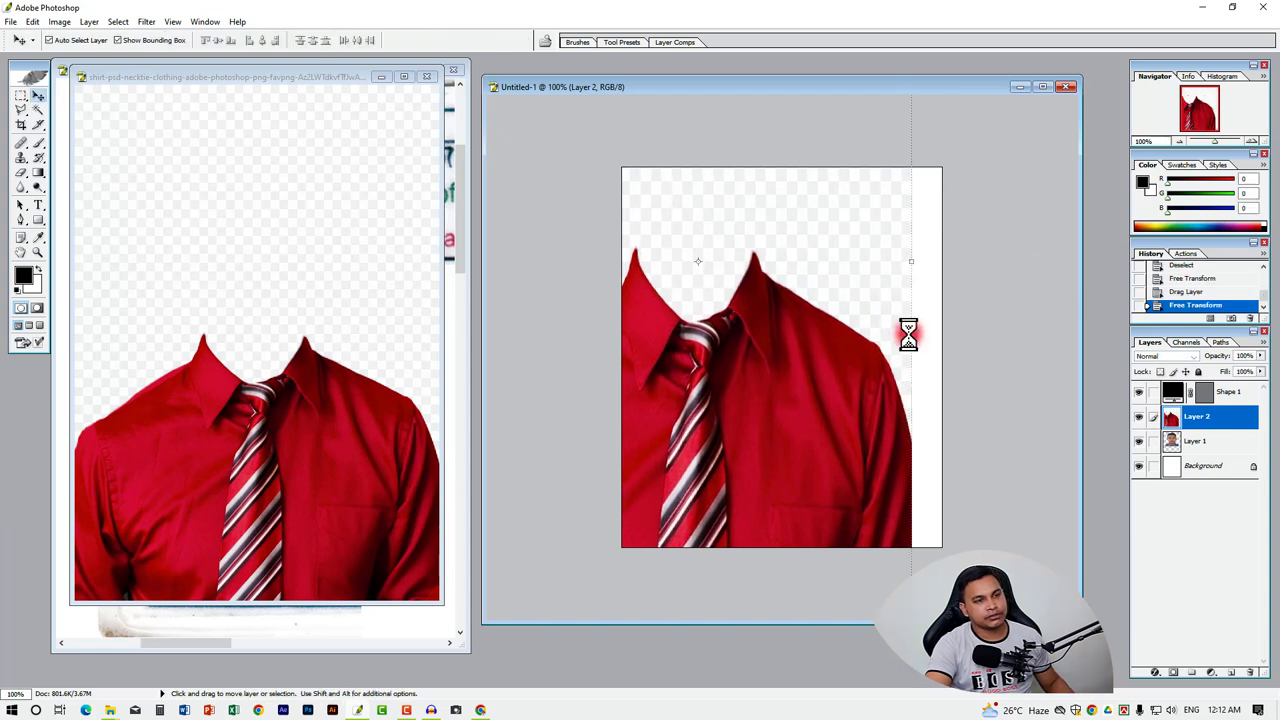
key("ctrl+z")
left_click_drag(1031, 264, 851, 371)
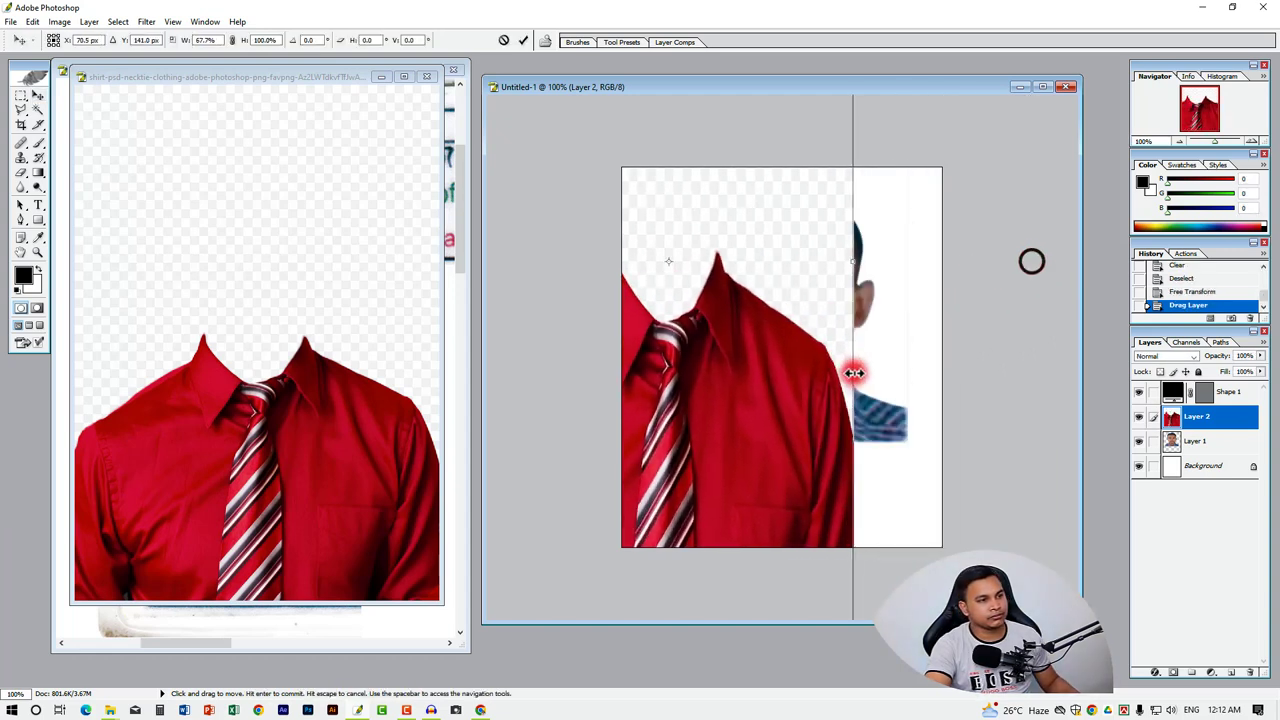
key("Escape")
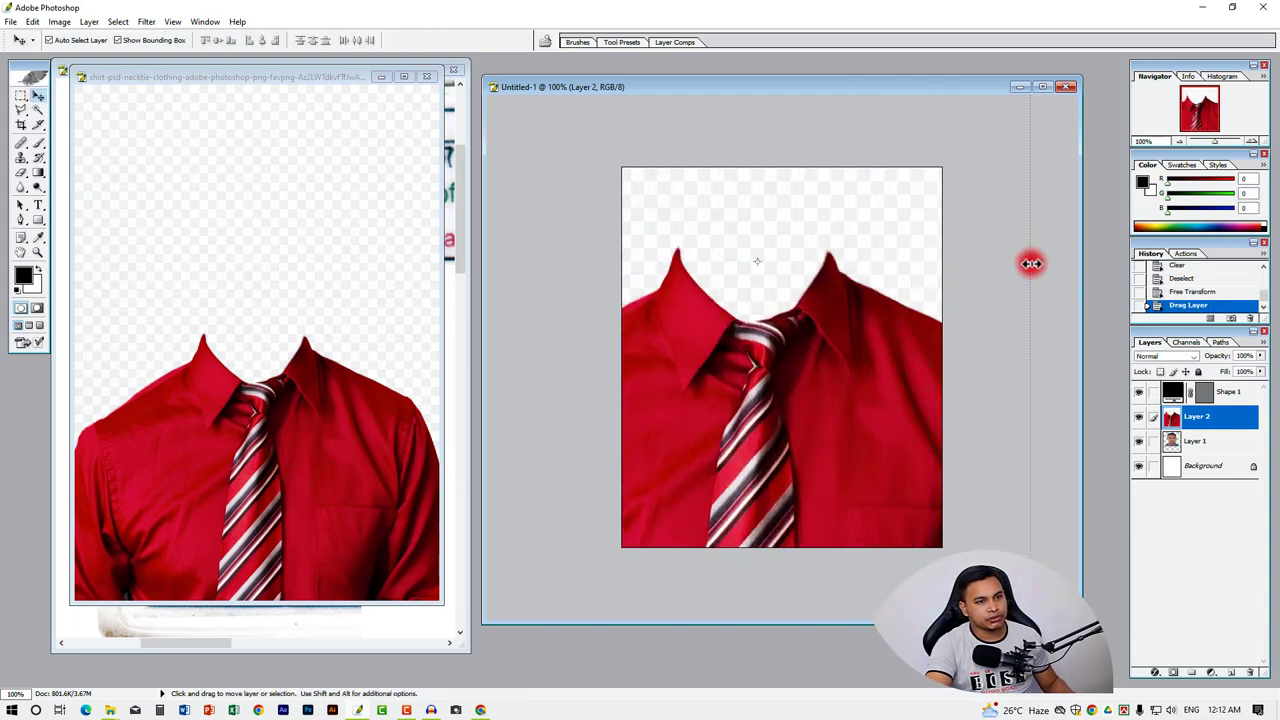
left_click(866, 346, "ctrl+alt")
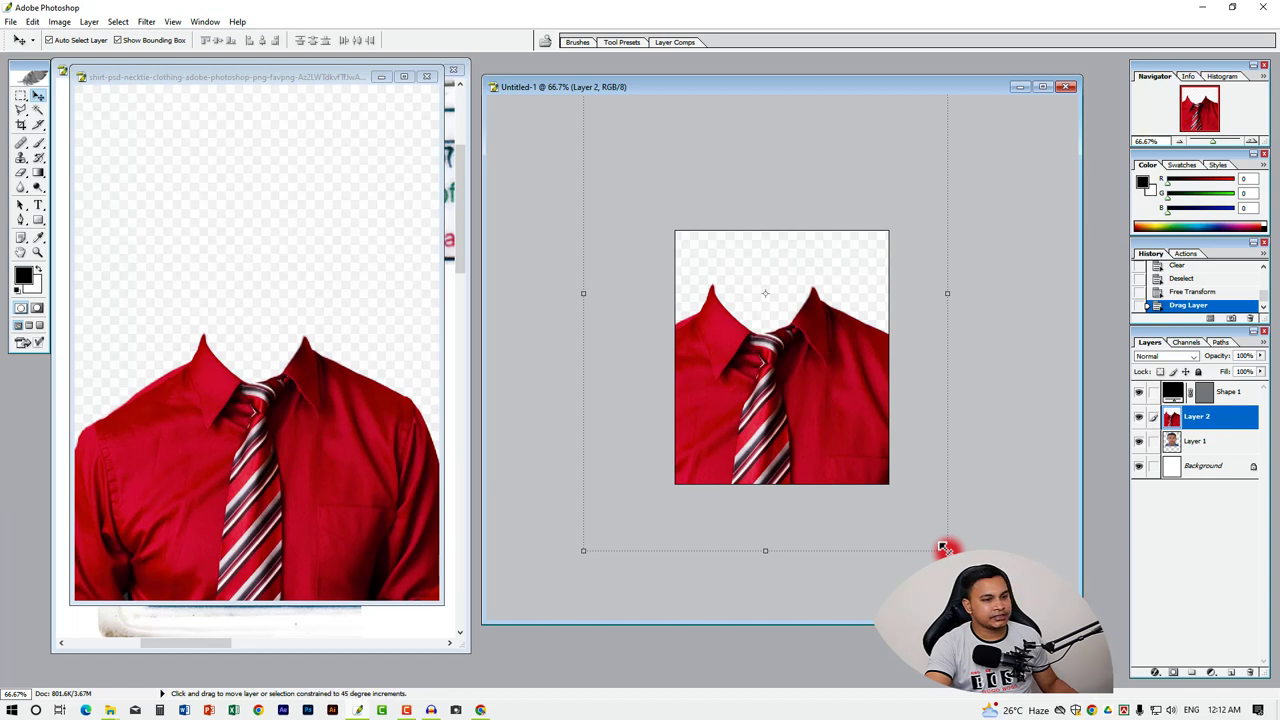
mouse_move(945, 548)
left_mouse_down()
mouse_move(757, 277)
mouse_move(800, 455)
mouse_move(820, 437)
left_mouse_up()
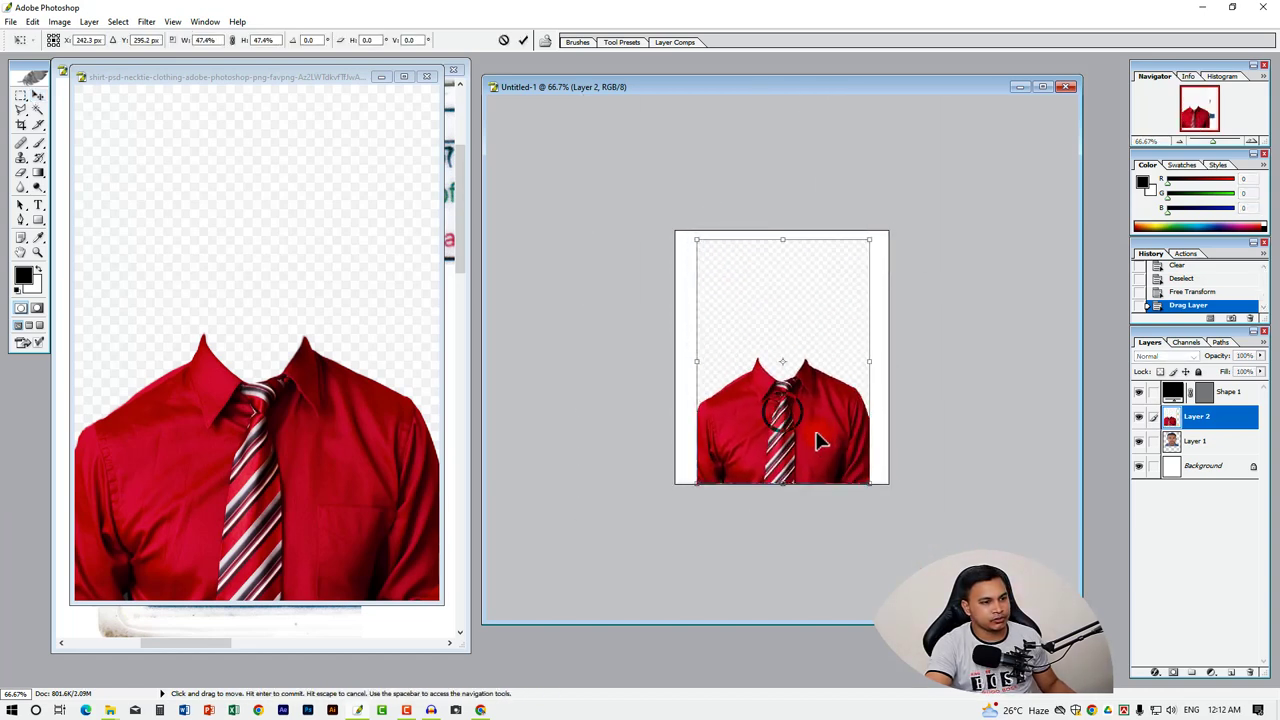
left_click(800, 360, "ctrl")
- Magic Wand-select the shirt layer's checkered background, feather it, delete it and deselect
key("Return")
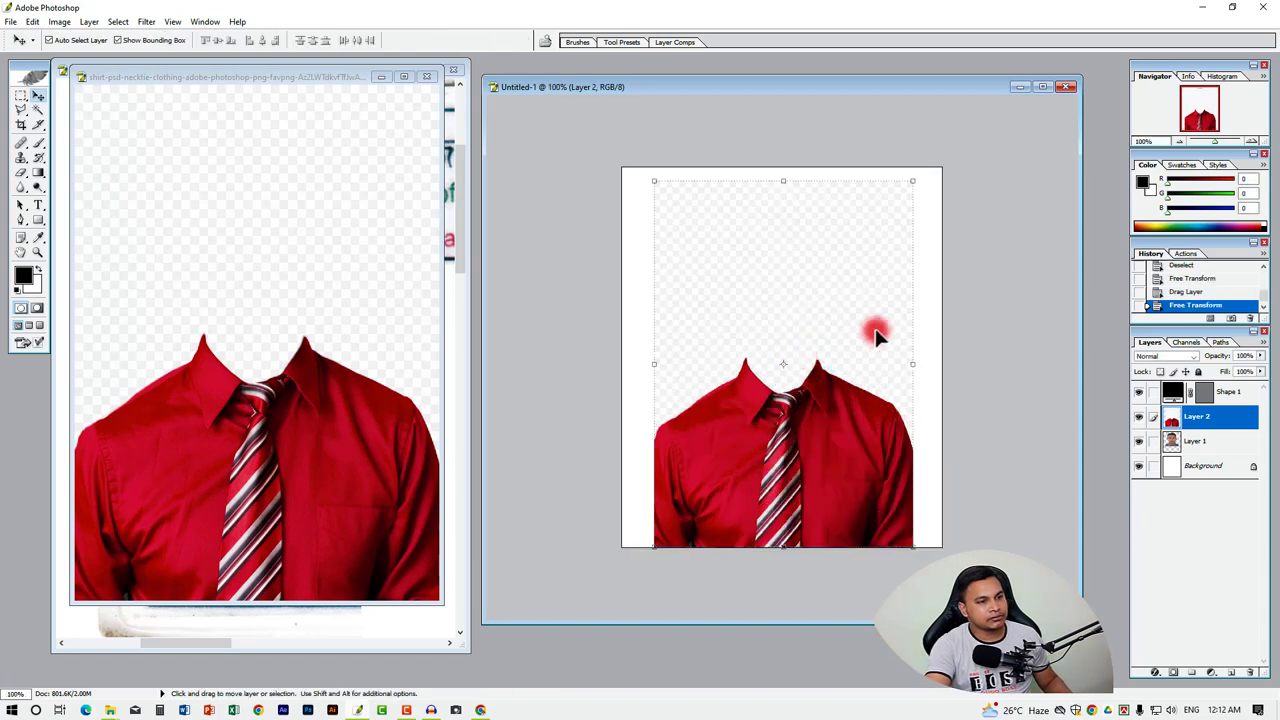
left_click(38, 110)
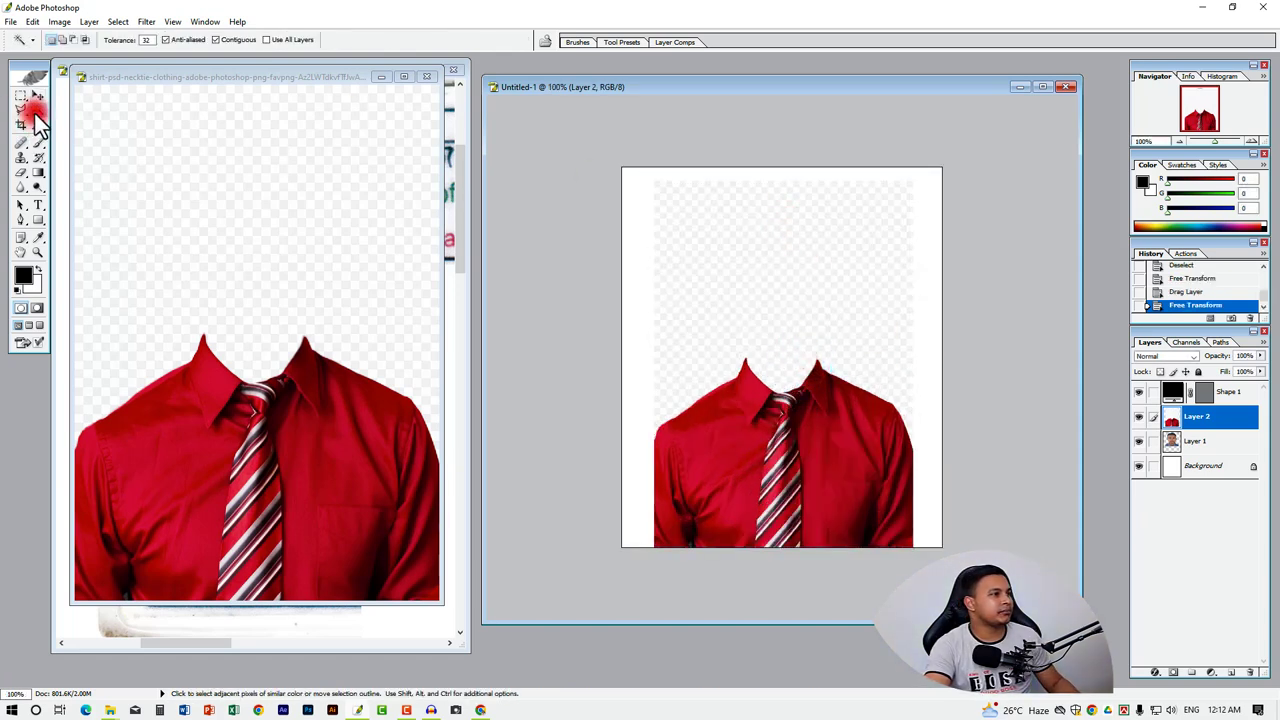
left_click(752, 270)
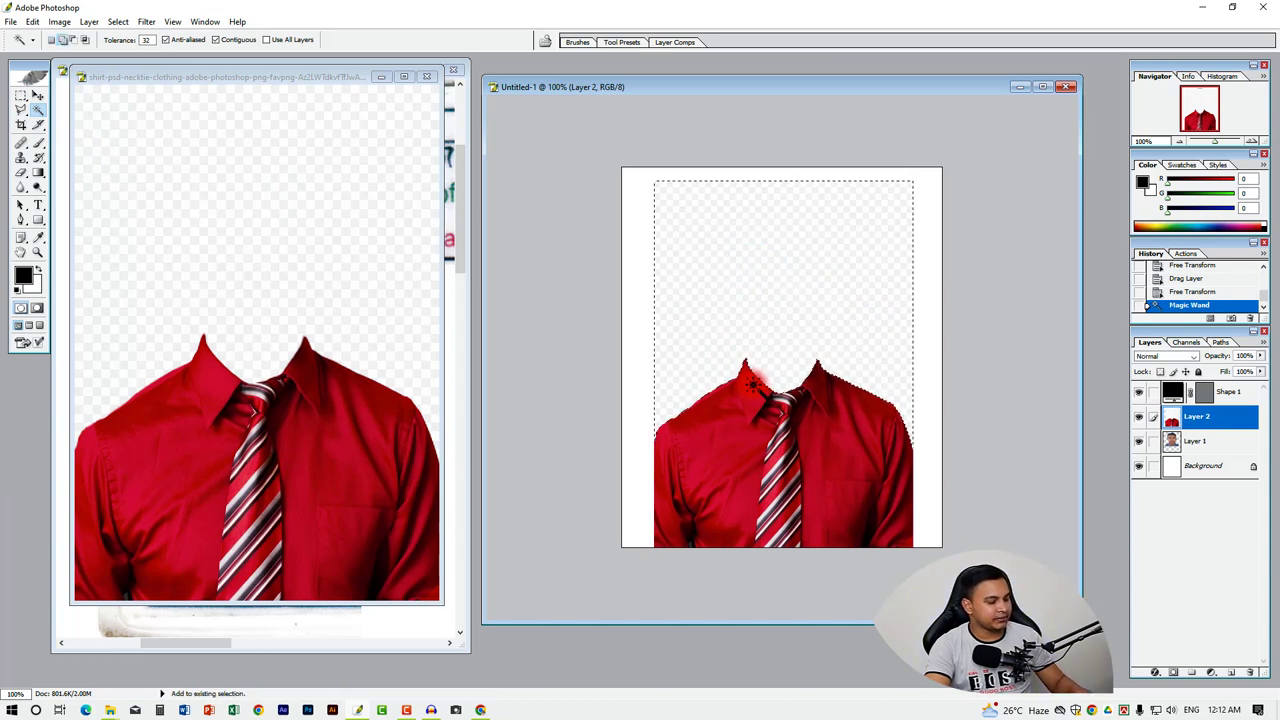
key("ctrl+alt+d")
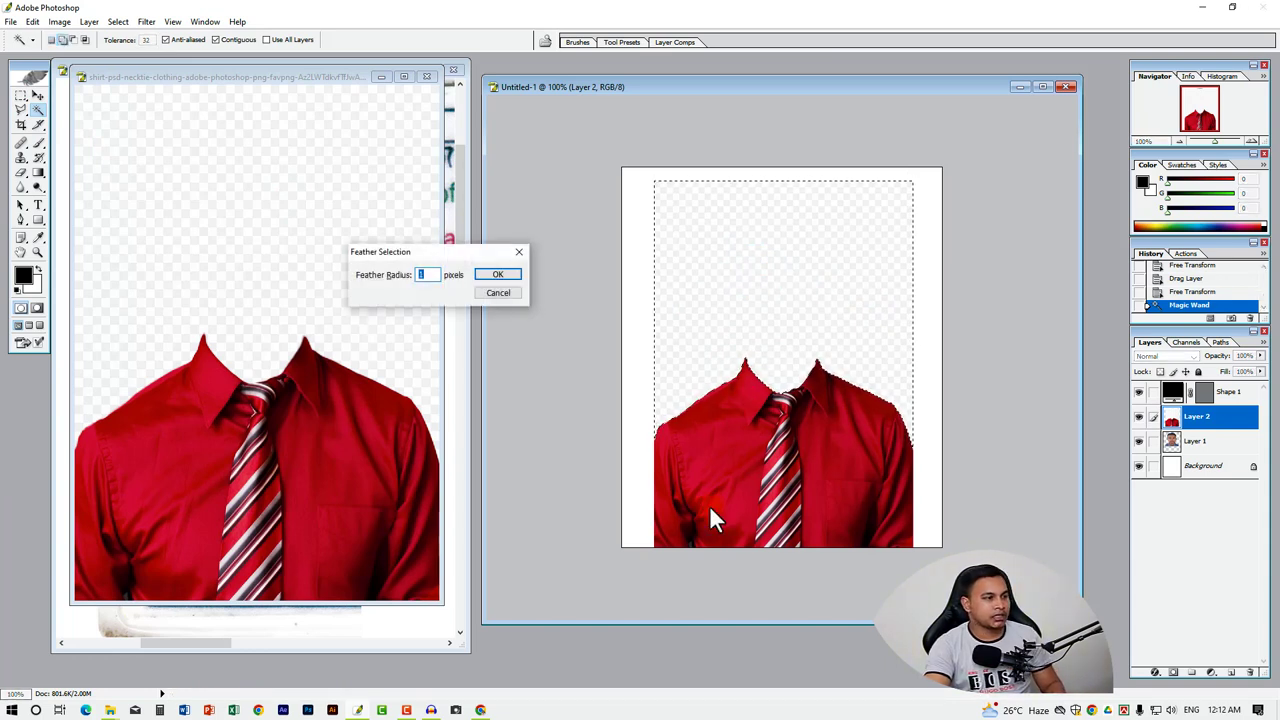
key("Return")
key("Delete")
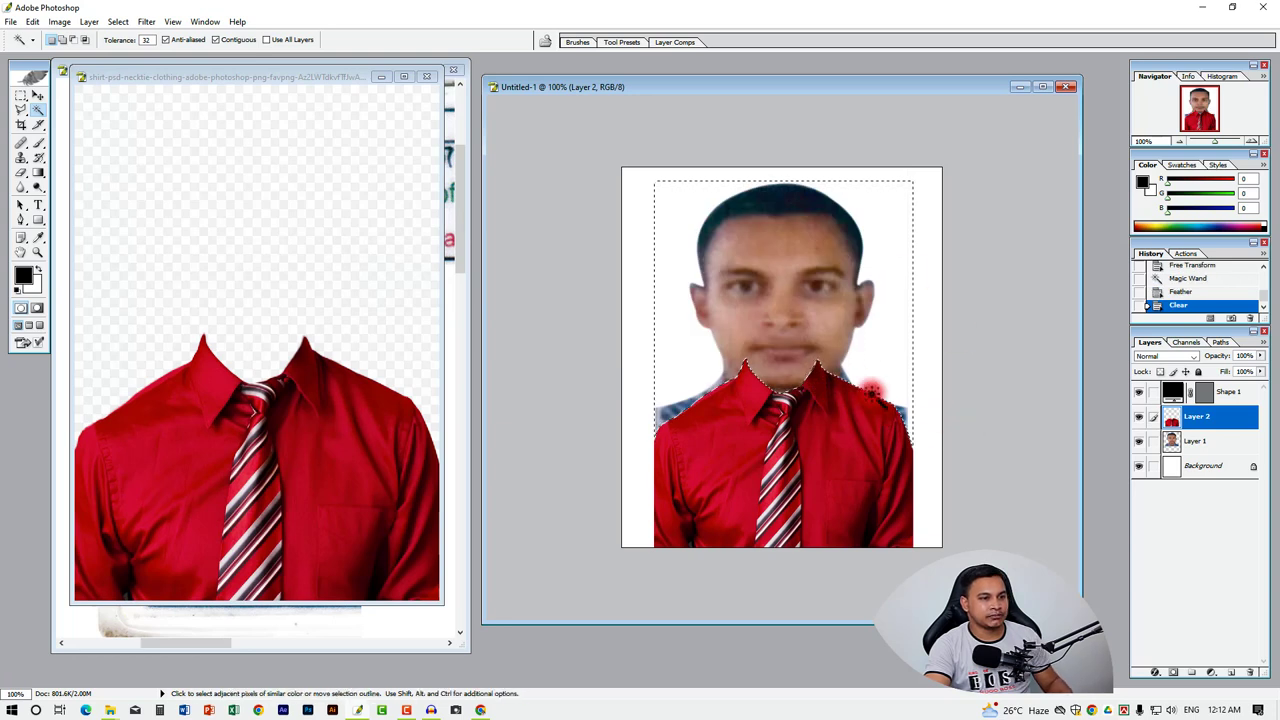
key("ctrl+d")
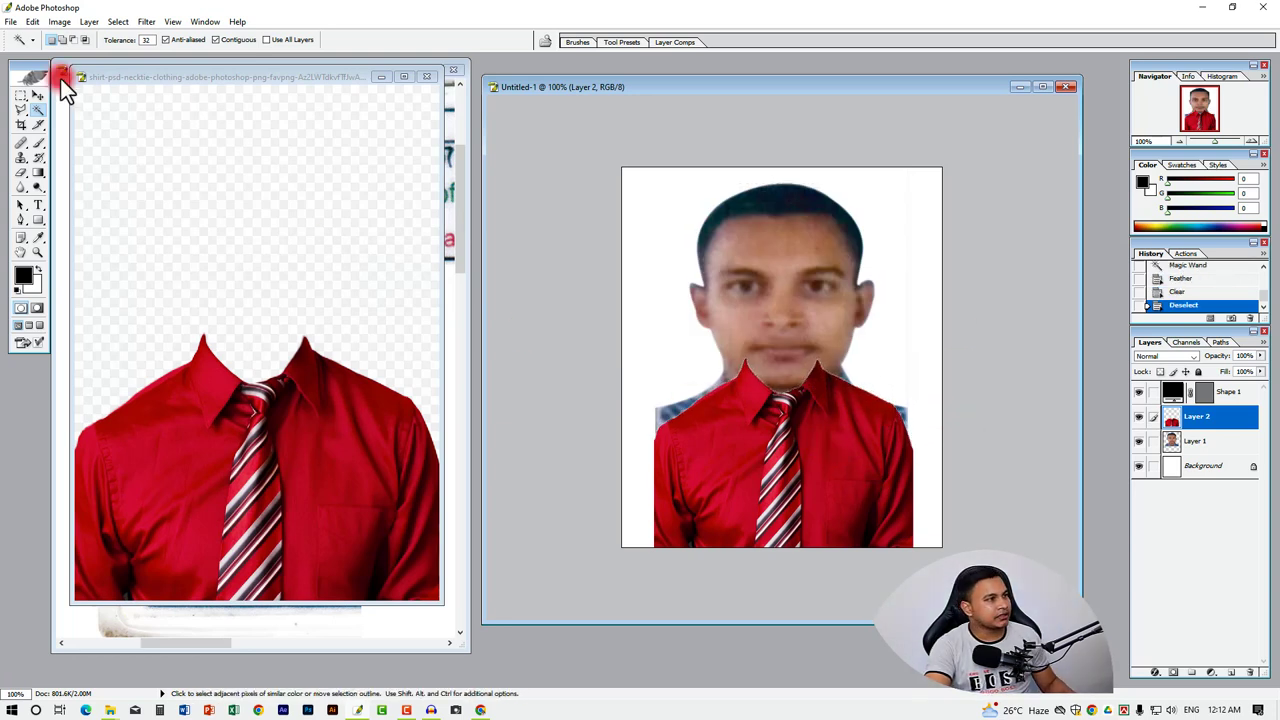
key("ctrl+z")
key("Delete")
key("ctrl+d")
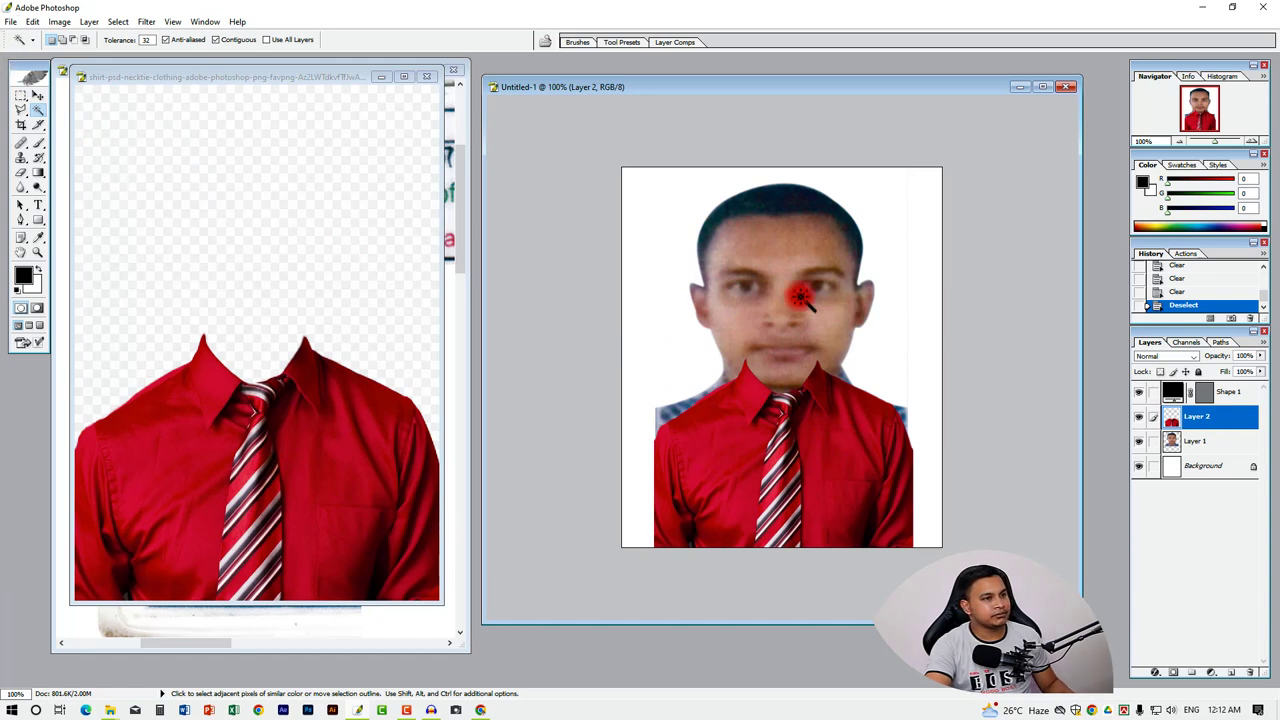
- Scale the red shirt to about 143% × 130% and position it beneath the man's chin
left_click(38, 95)
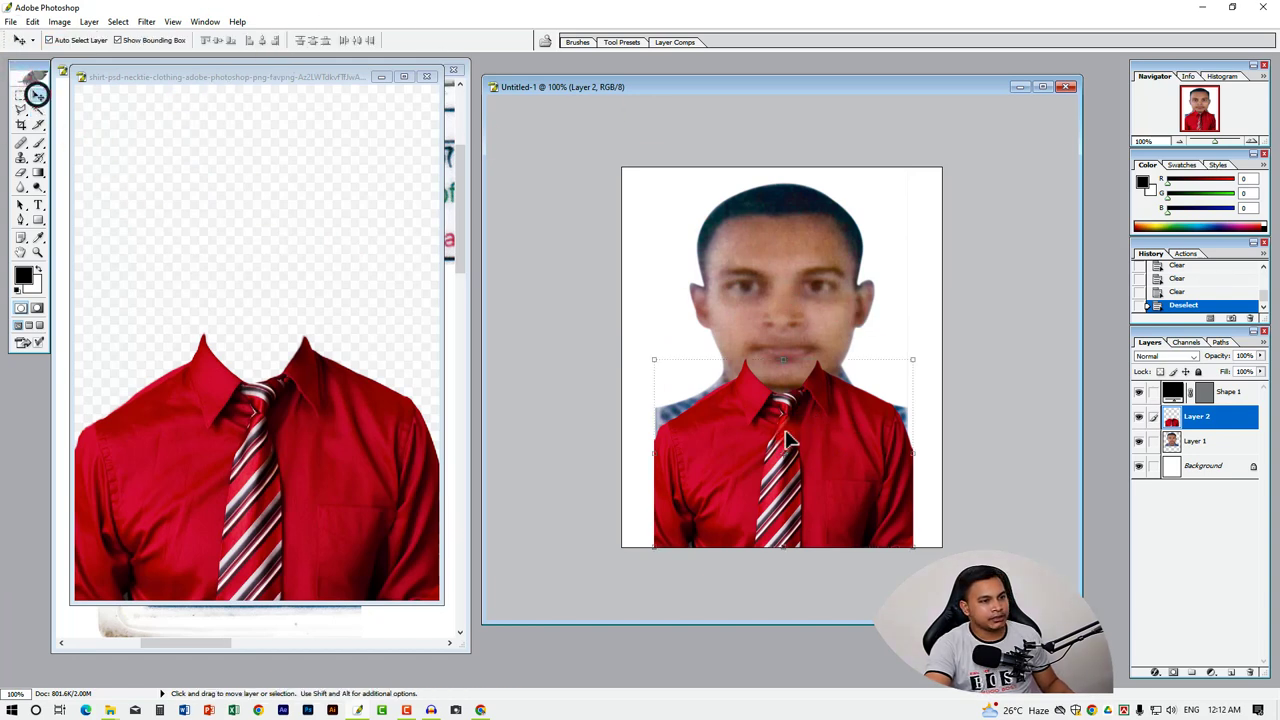
left_click_drag(820, 453, 806, 422)
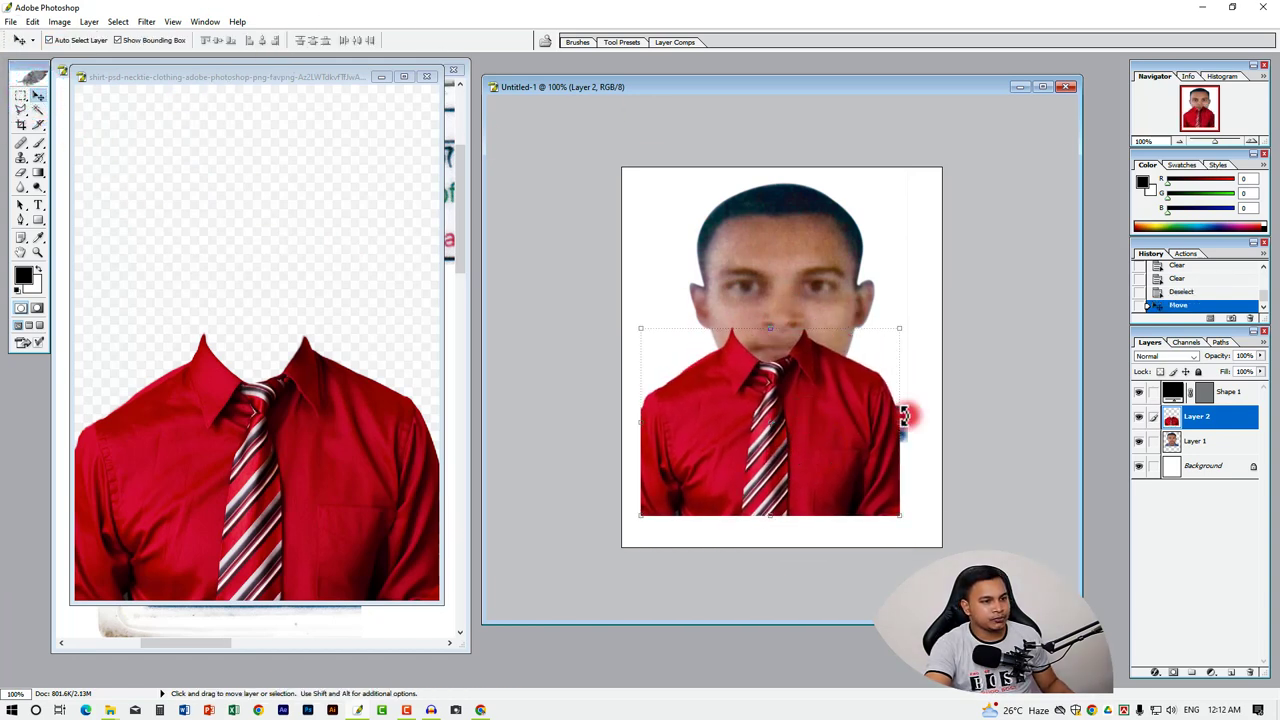
left_click_drag(900, 515, 948, 547)
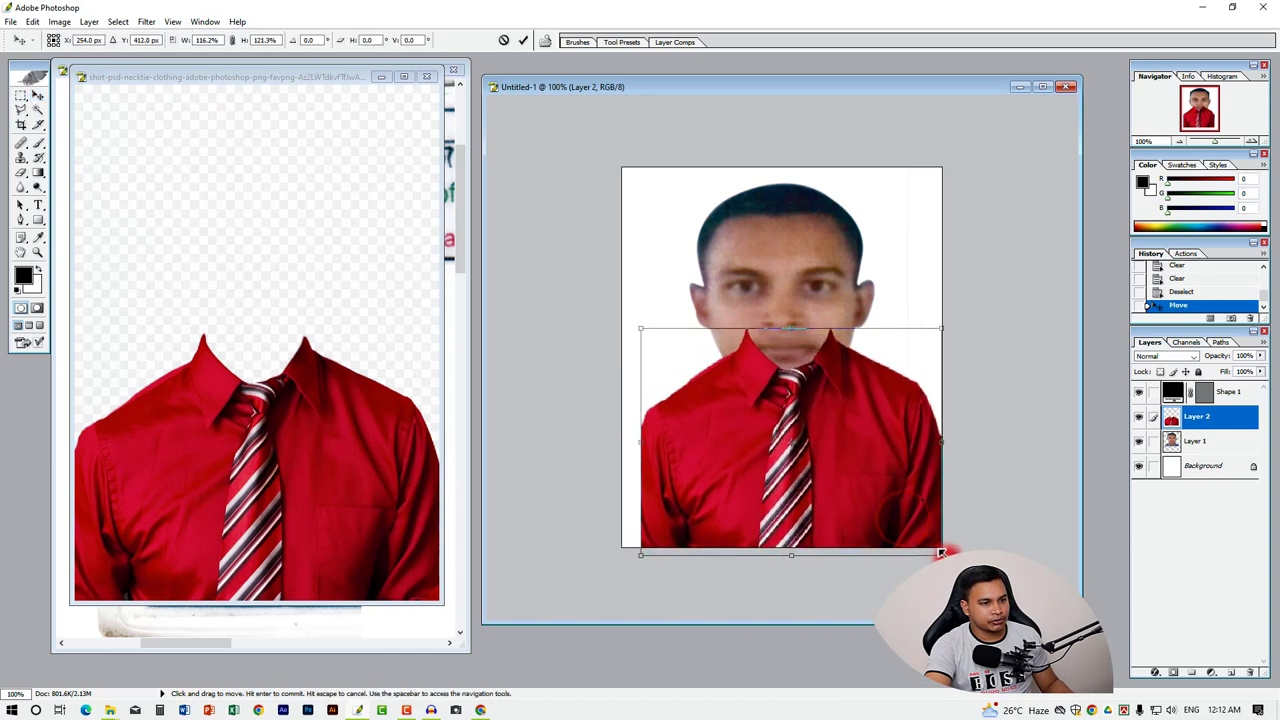
left_click_drag(877, 449, 968, 505)
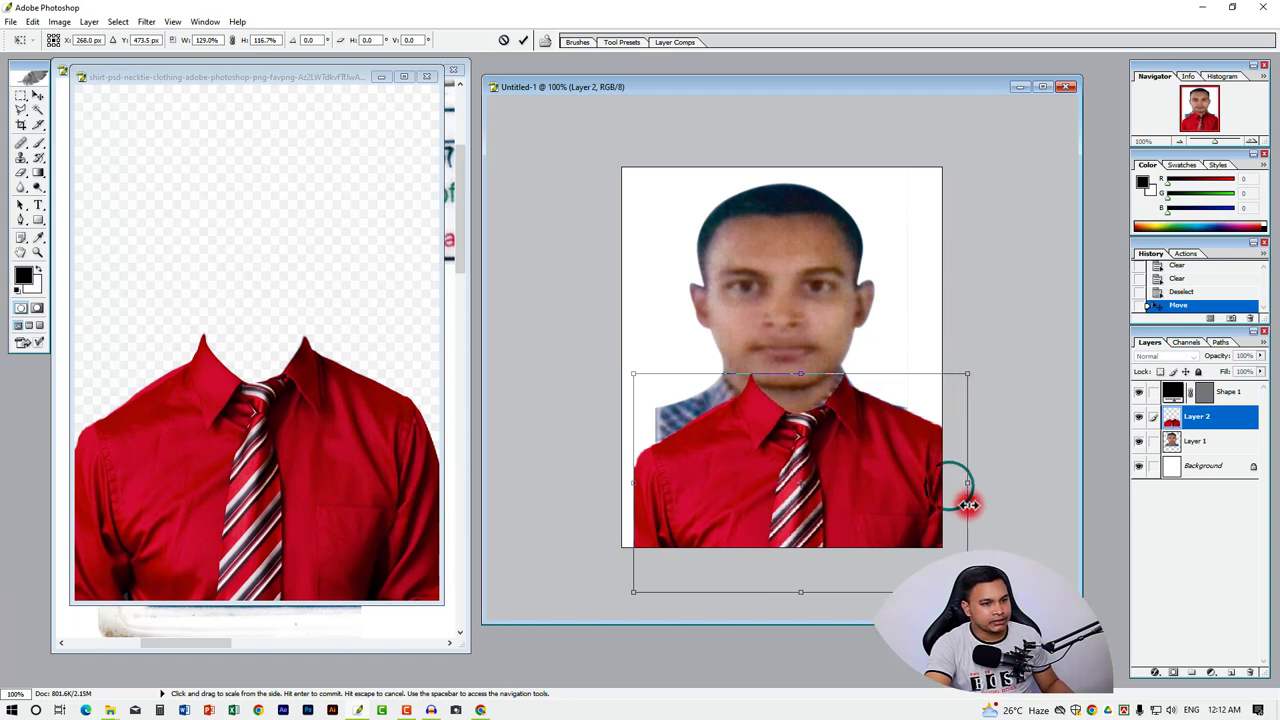
left_click_drag(967, 592, 989, 606)
left_click_drag(911, 531, 878, 516)
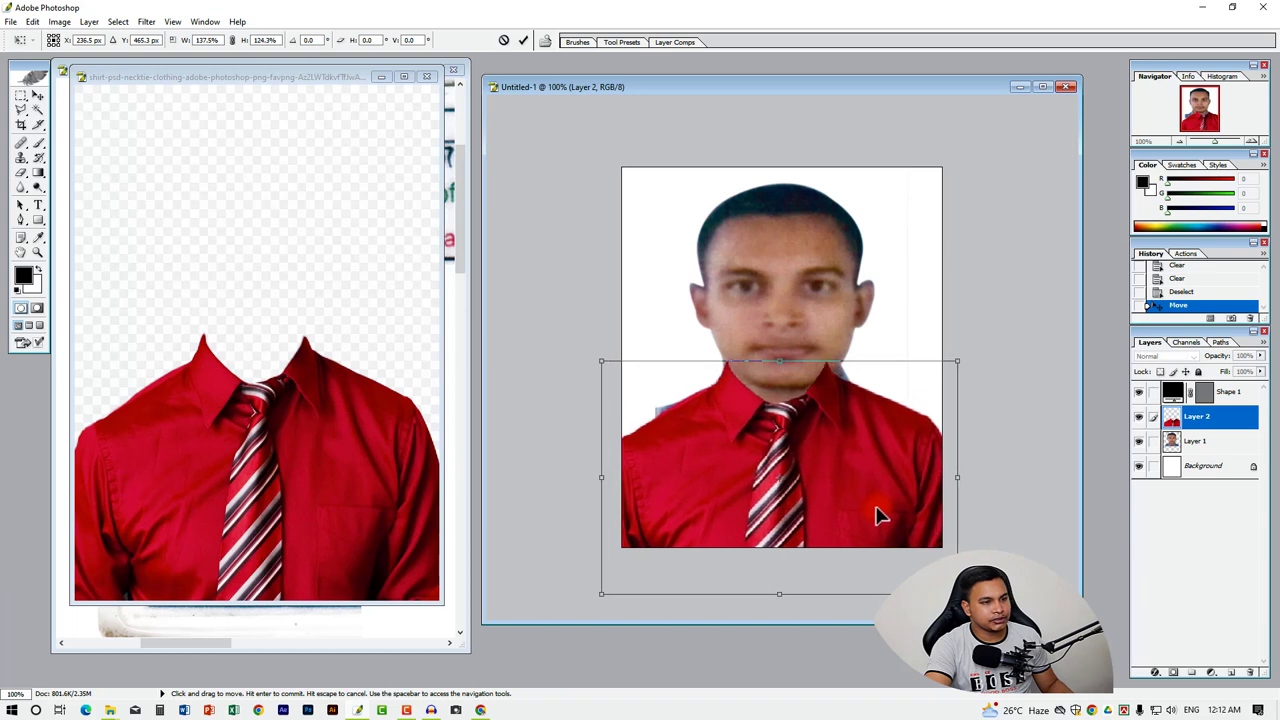
left_click_drag(961, 371, 962, 355)
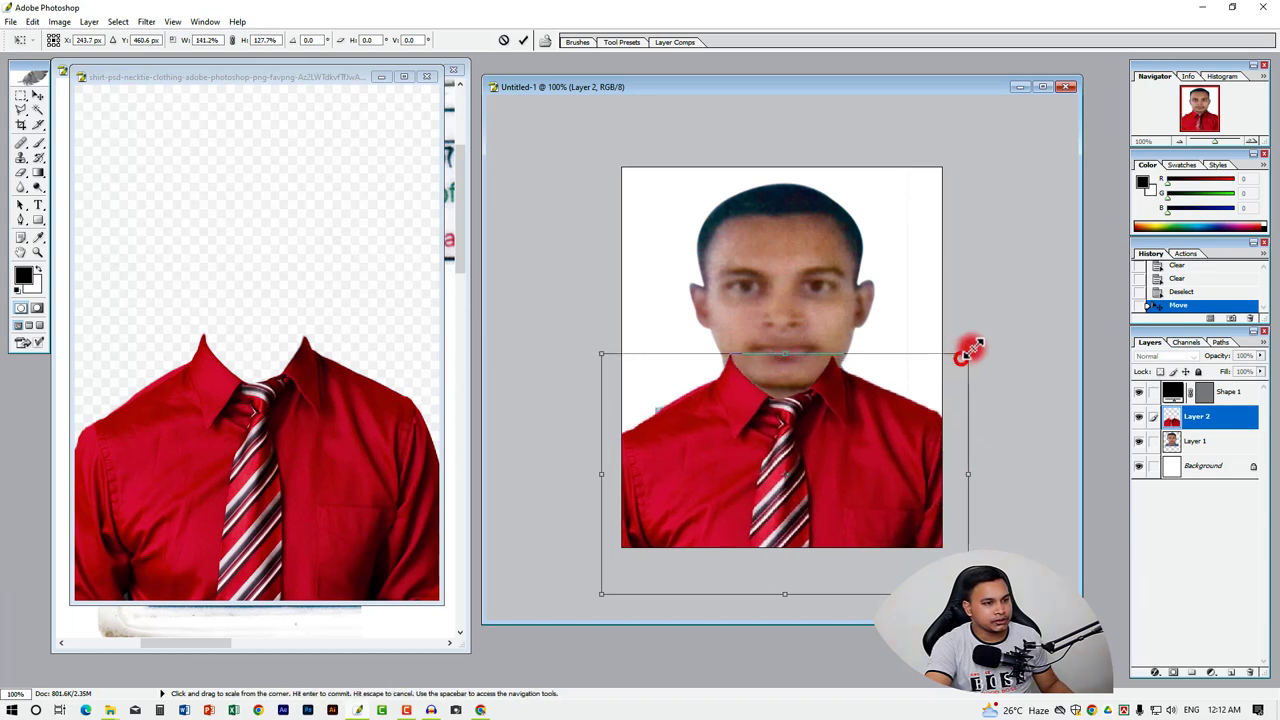
left_click_drag(920, 425, 918, 447)
key("Left")
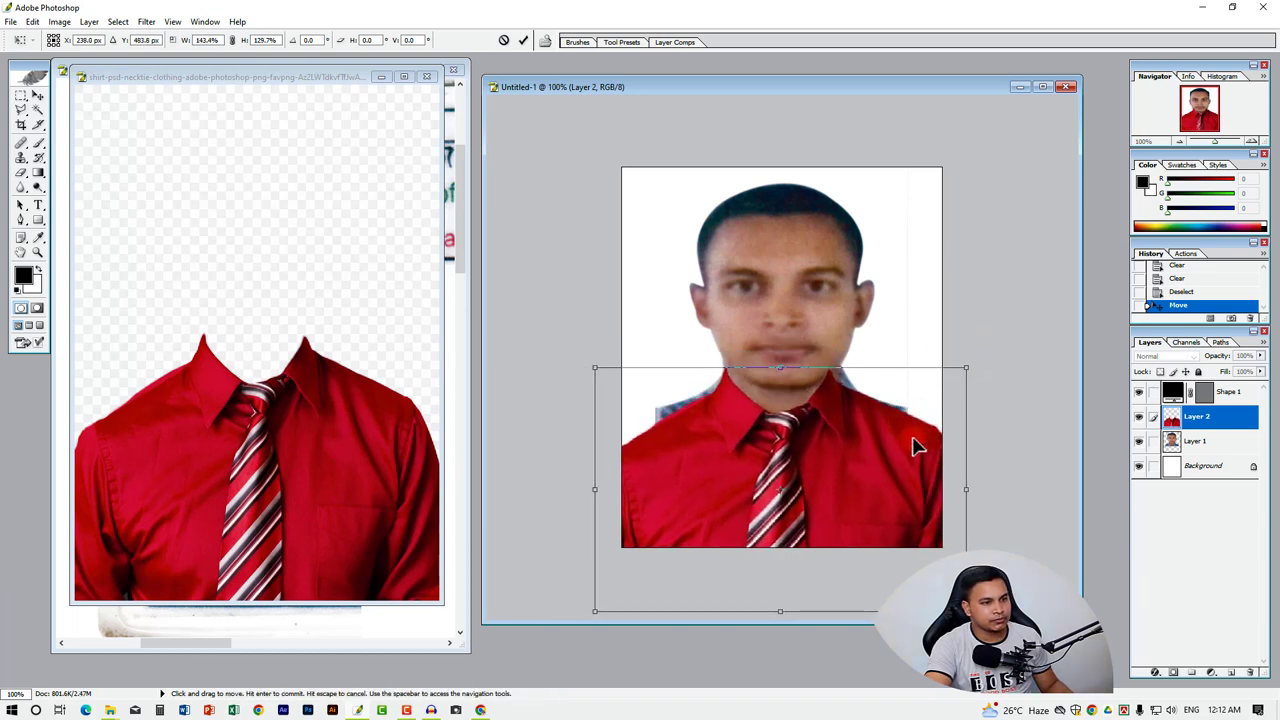
key("Return")
left_click(823, 294)
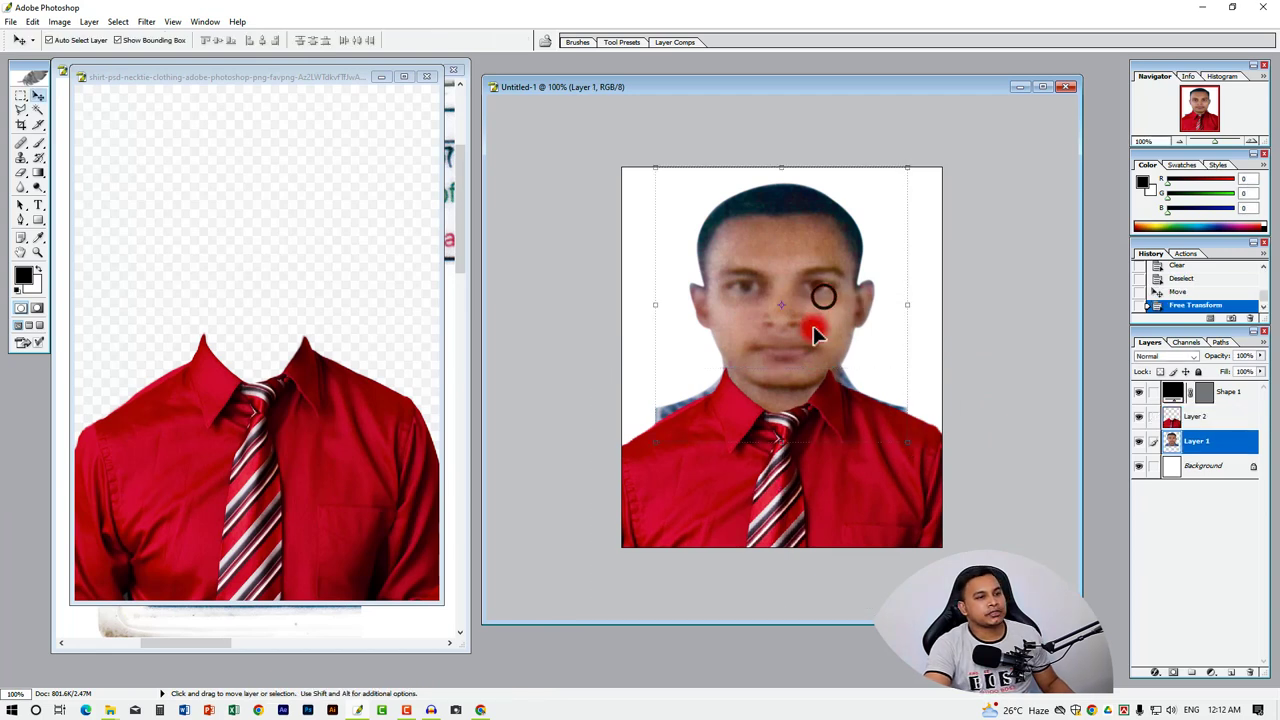
- Scale the man's head to about 87.7% and lower it into the collar, then zoom to 200%
left_click_drag(907, 168, 817, 263)
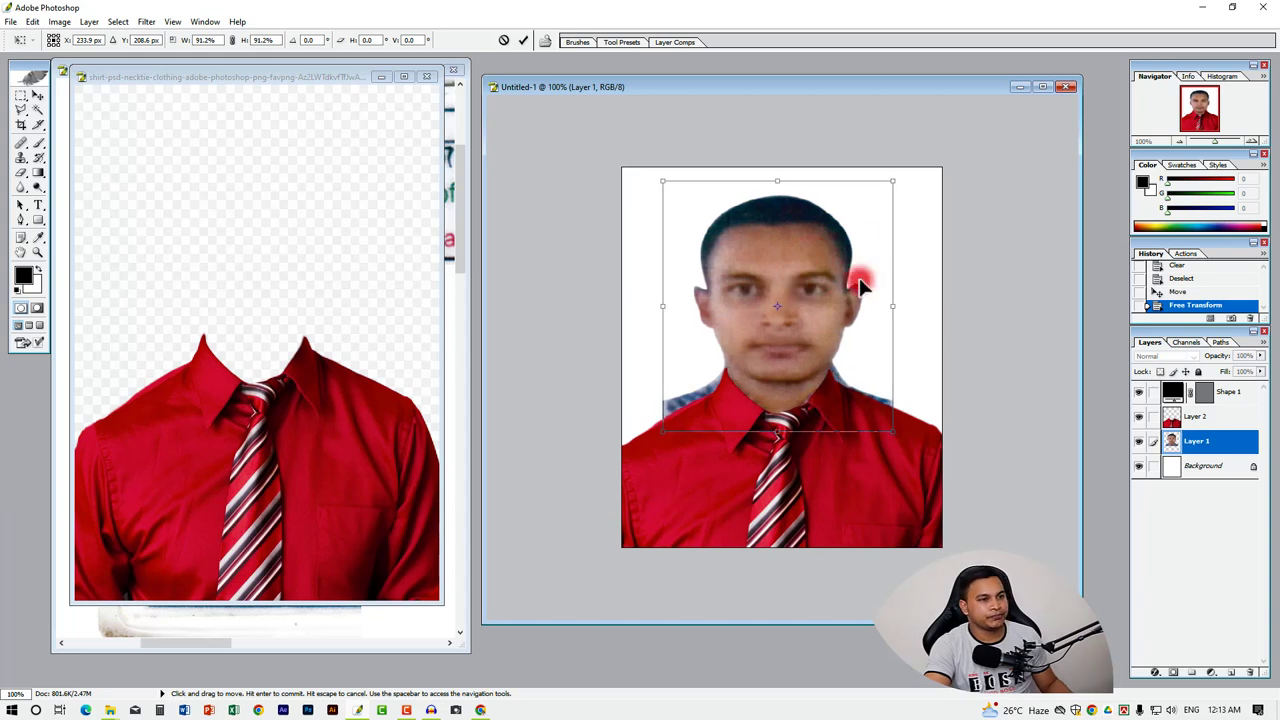
left_click_drag(897, 179, 888, 178)
left_click_drag(814, 257, 811, 313)
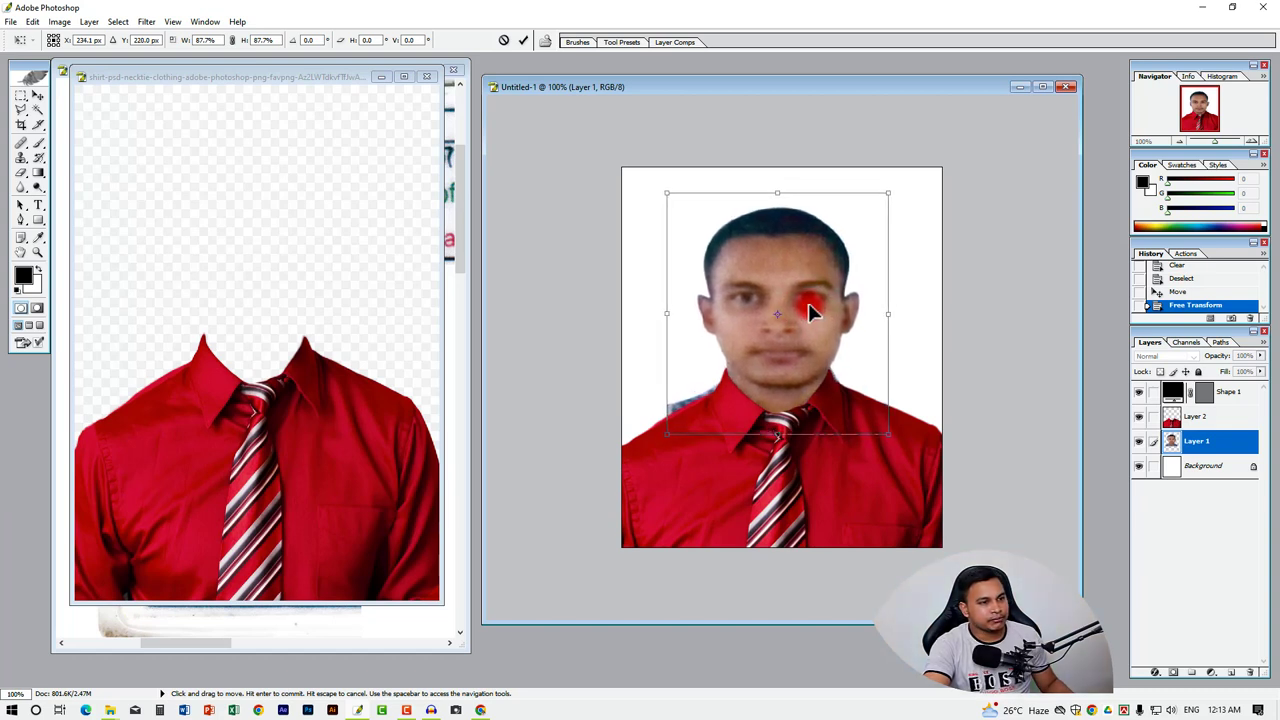
key("Return")
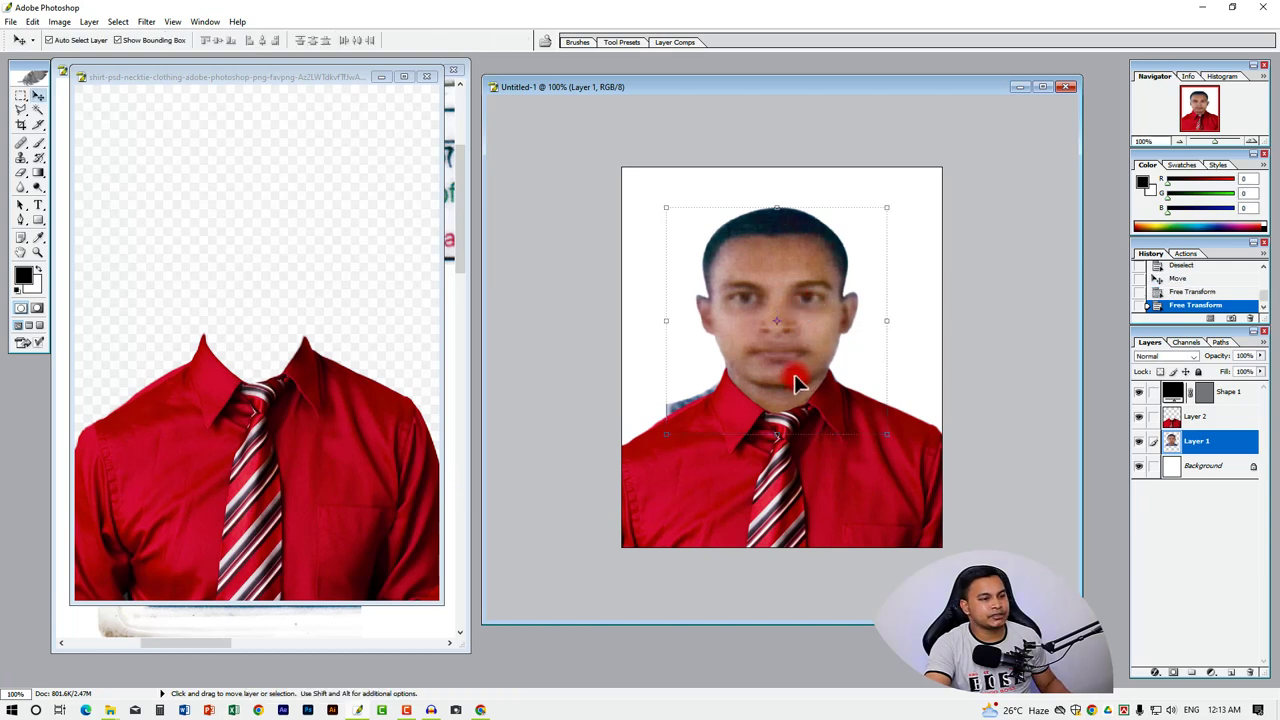
key("ctrl+plus")
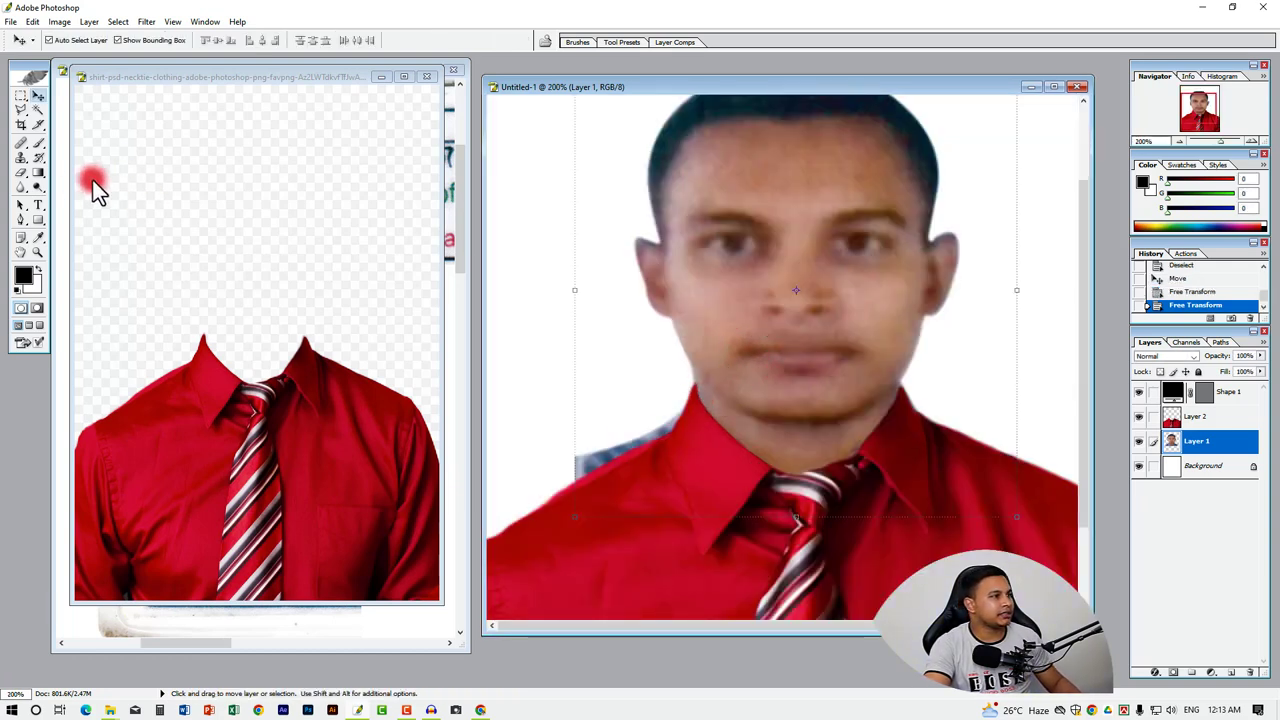
- Erase the grey patch left of the neck and the stray edge along the right collar
left_click(21, 172)
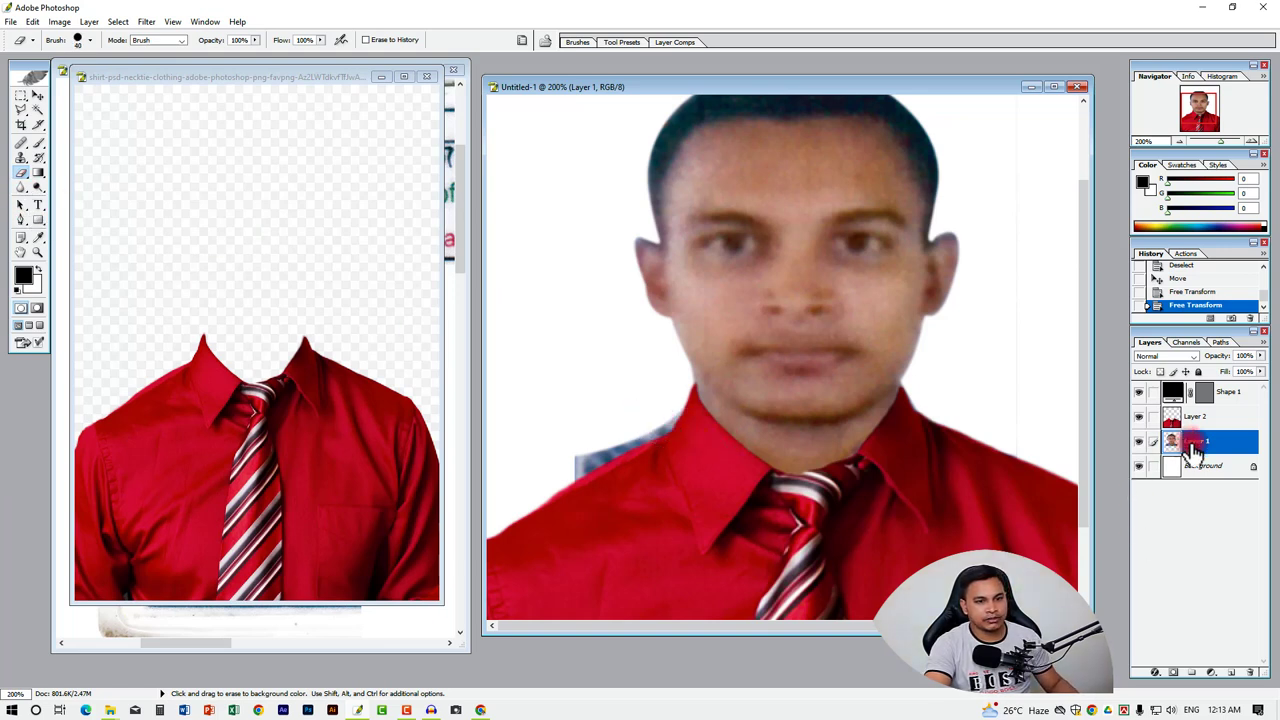
left_click(557, 451)
left_click(1006, 429)
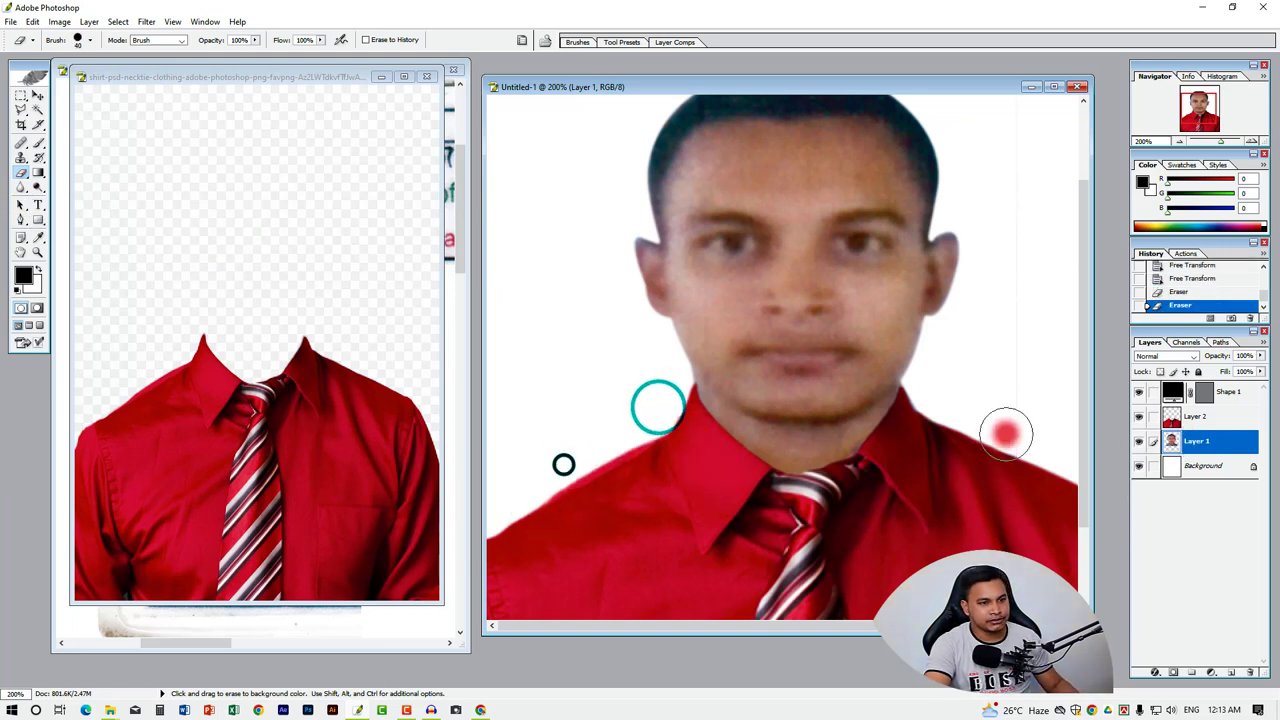
left_click(949, 420)
left_click(158, 77)
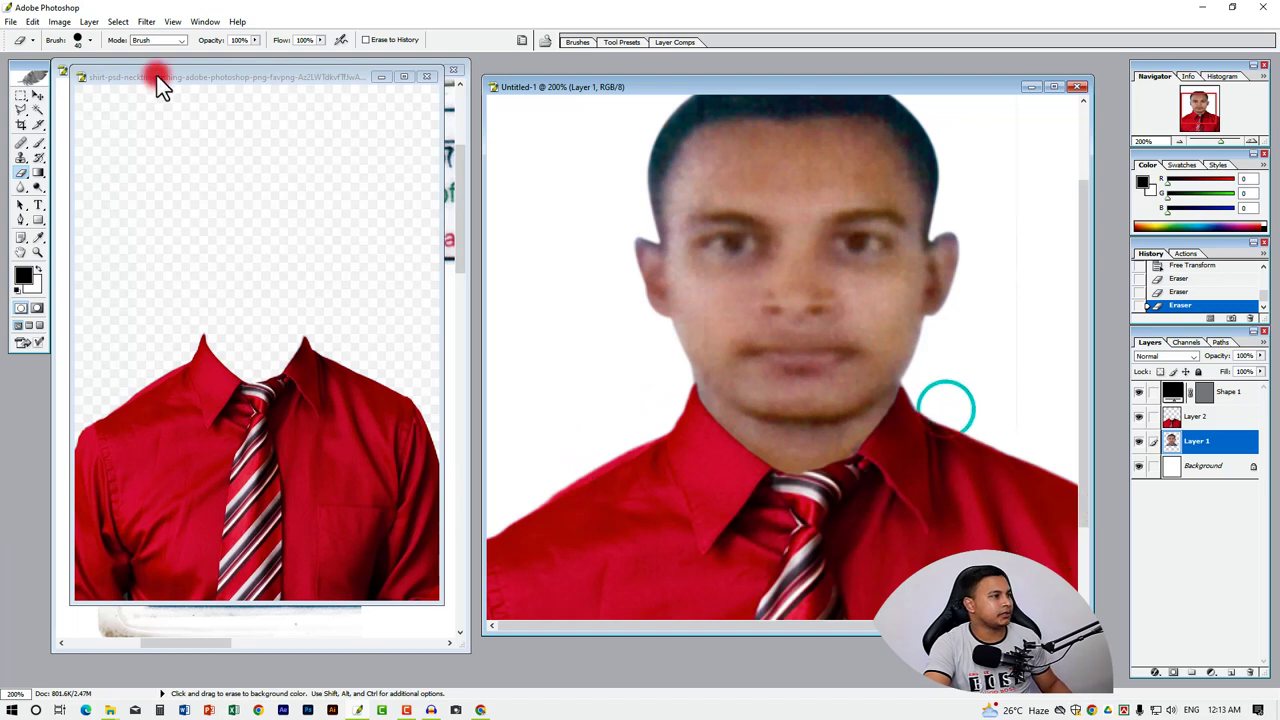
- Zoom out to the whole photo and select the white Background layer
left_click(38, 95)
left_click(768, 331, "ctrl+alt")
left_click(800, 386, "ctrl+alt")
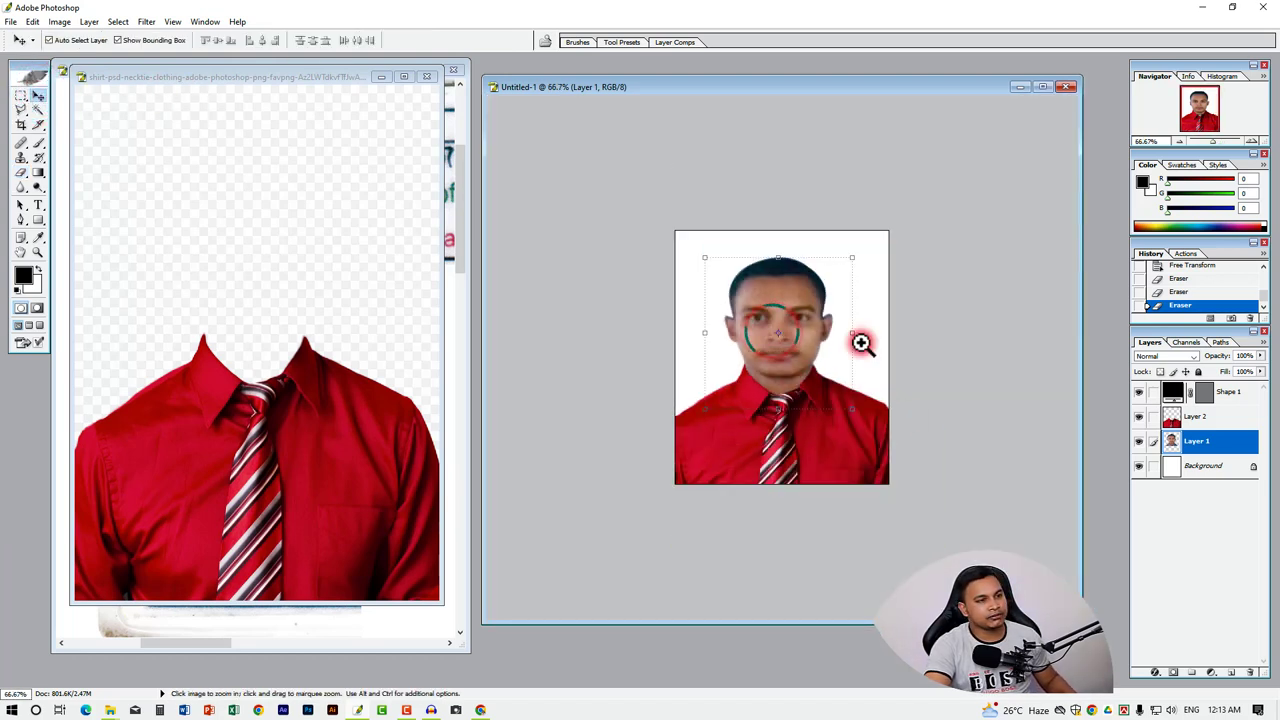
left_click(903, 369)
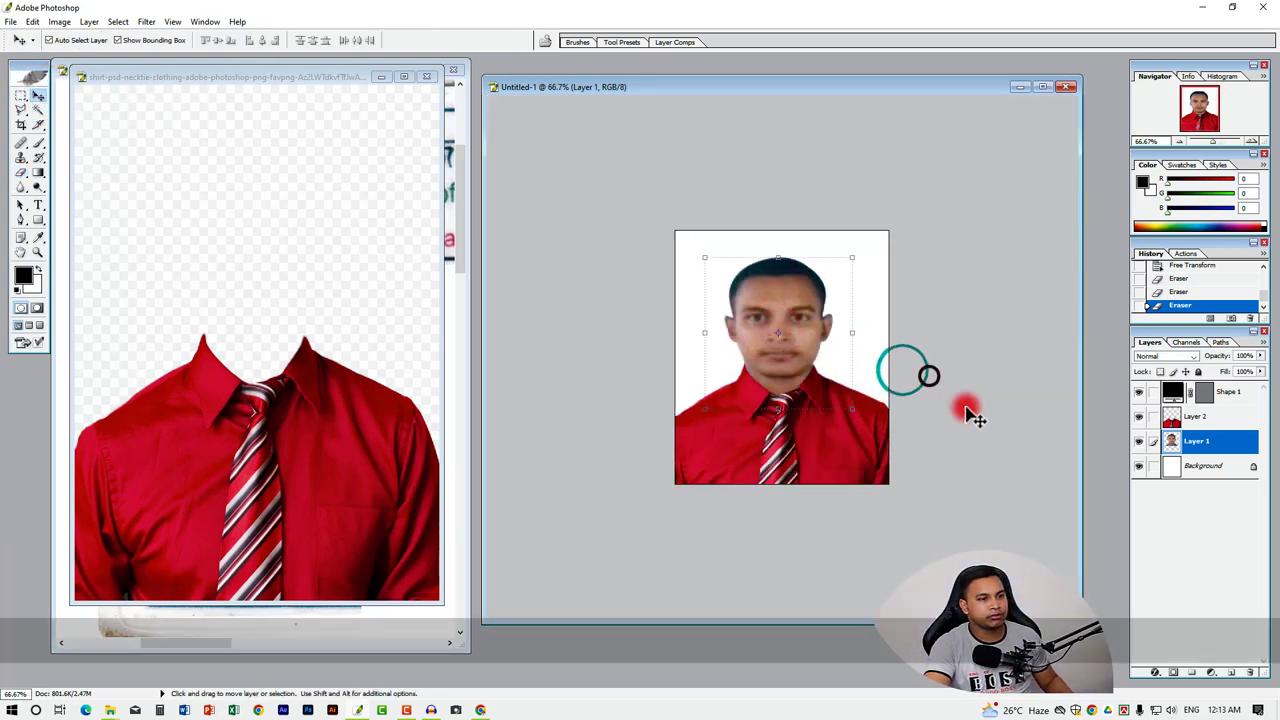
left_click(883, 331)
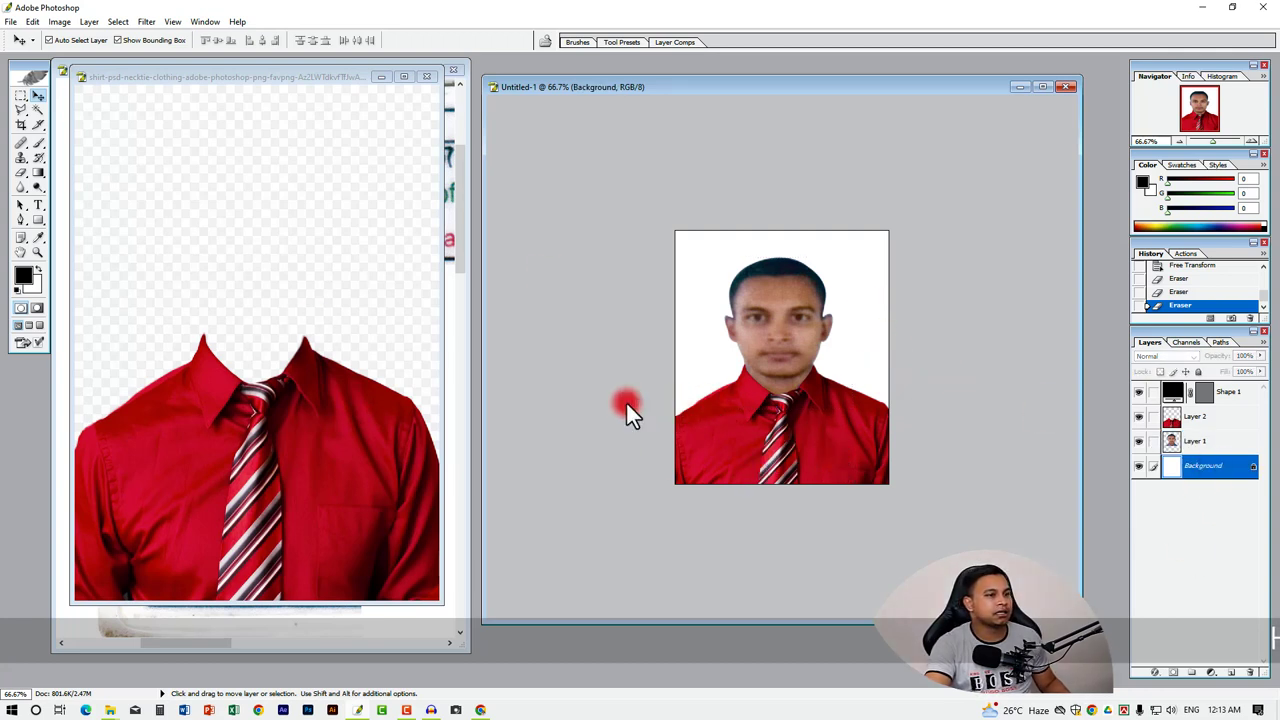
- Set the background colour to blue with the Background layer targeted
left_click(38, 289)
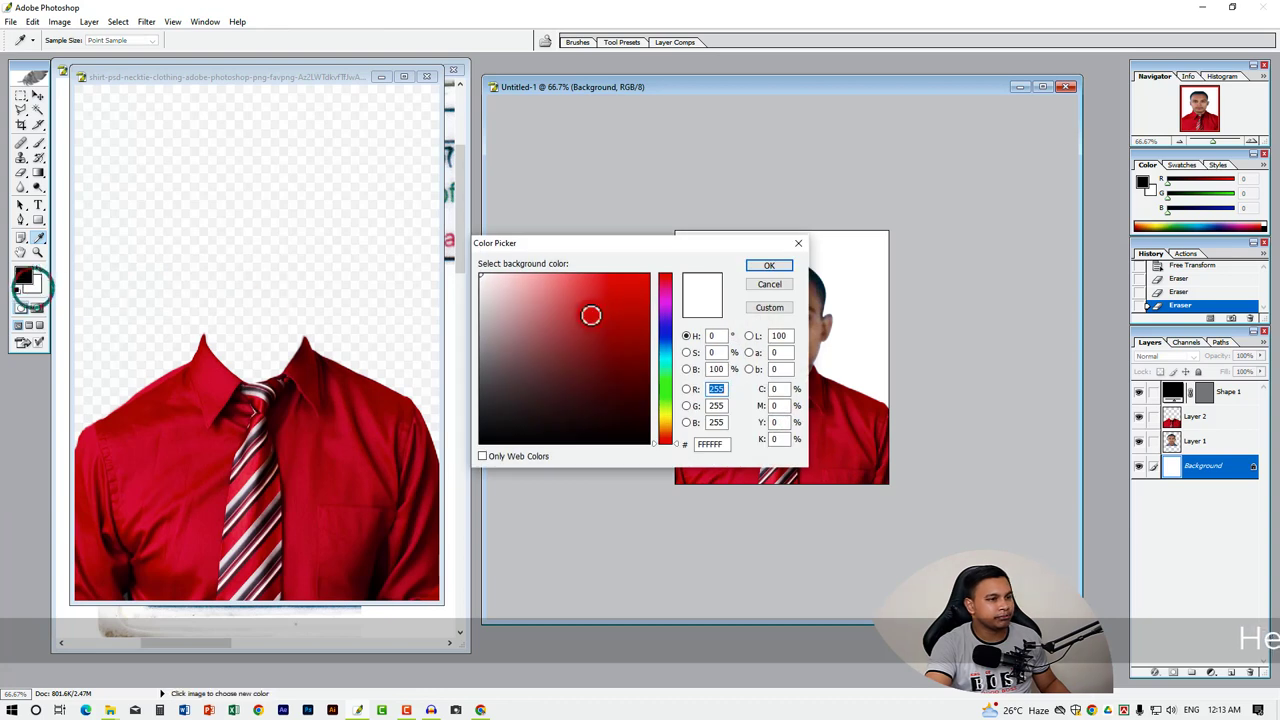
left_click(665, 340)
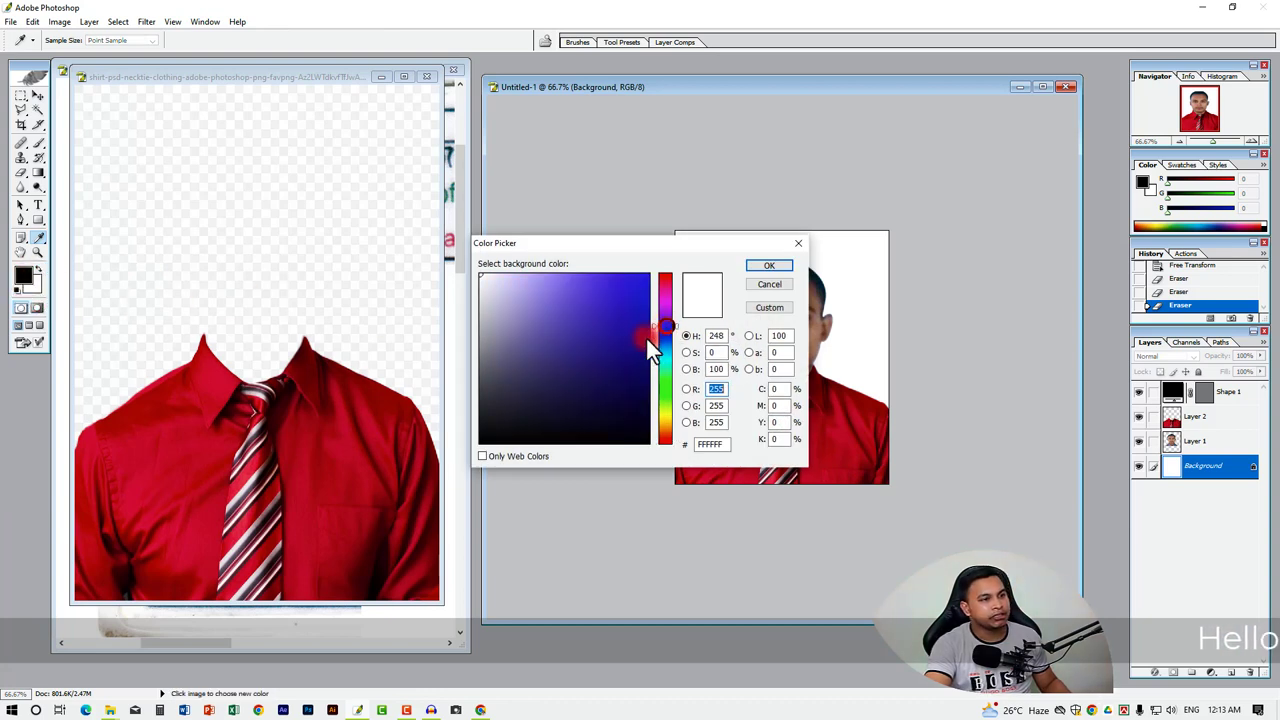
left_click(768, 265)
left_click(1165, 468, "ctrl")
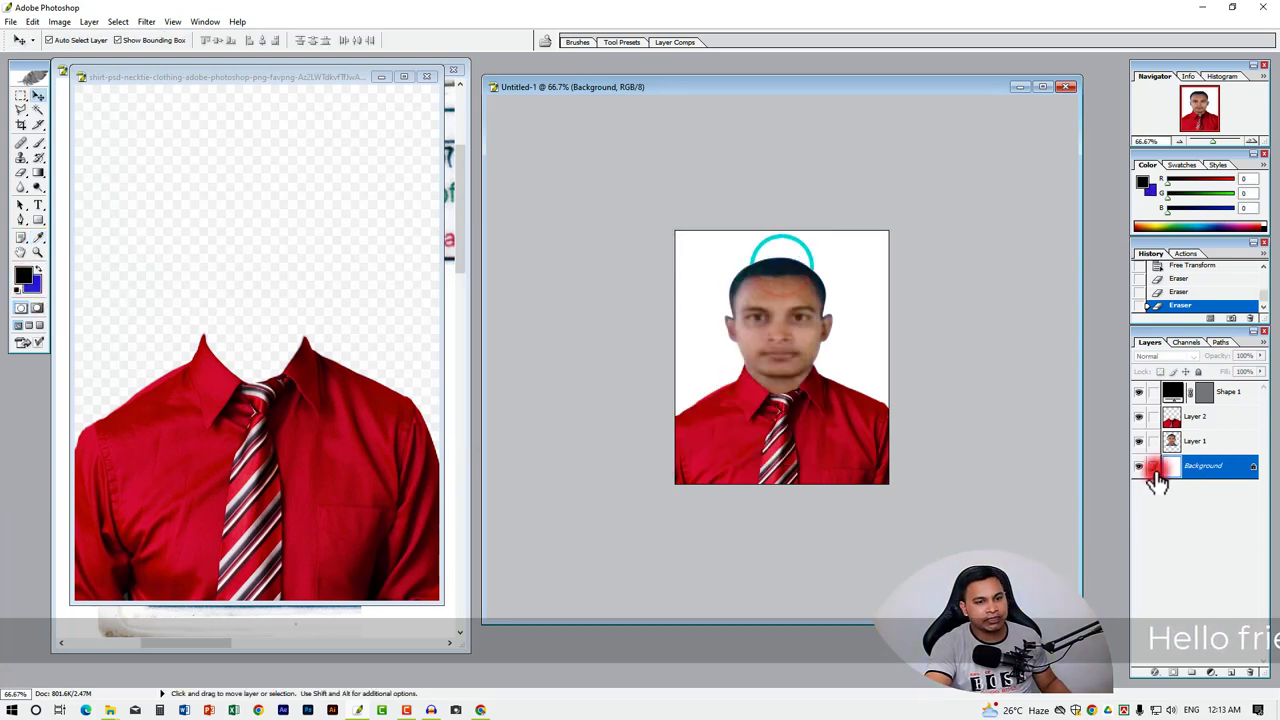
key("ctrl+d")
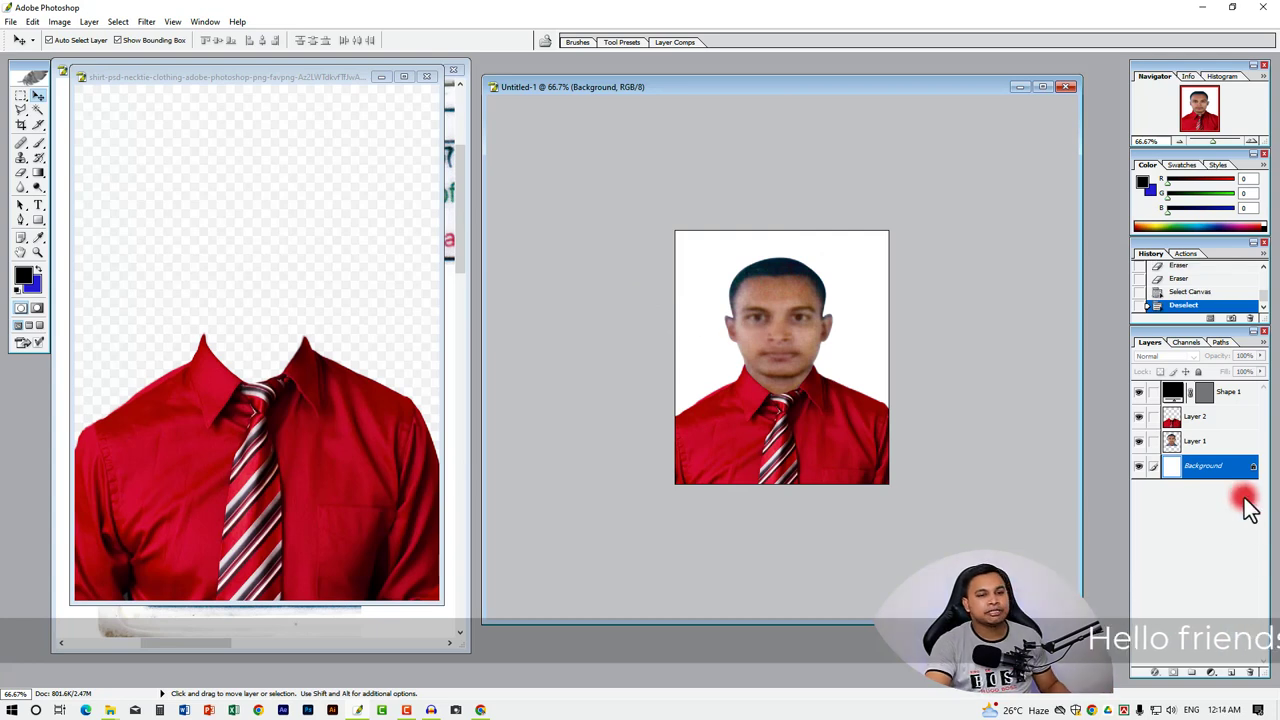
left_click(1206, 468)
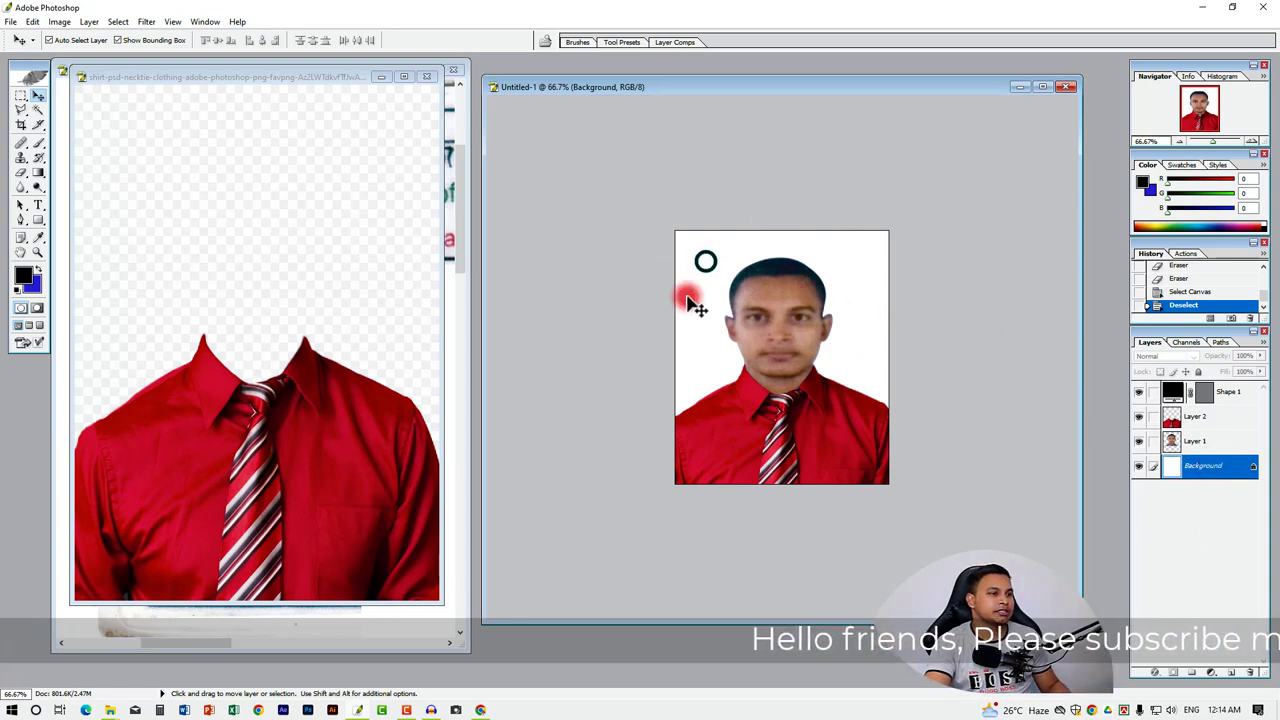
- Fill the whole Background layer with blue, deselect, and zoom to 100%
key("ctrl+a")
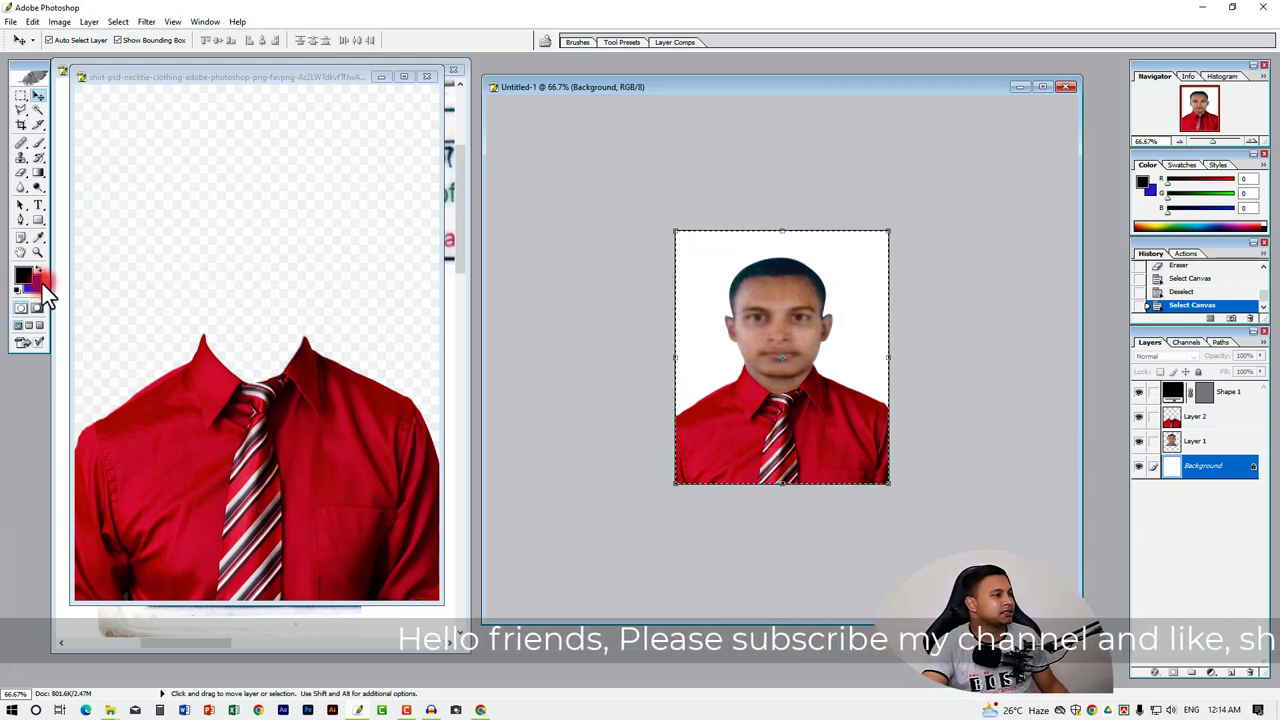
key("ctrl+BackSpace")
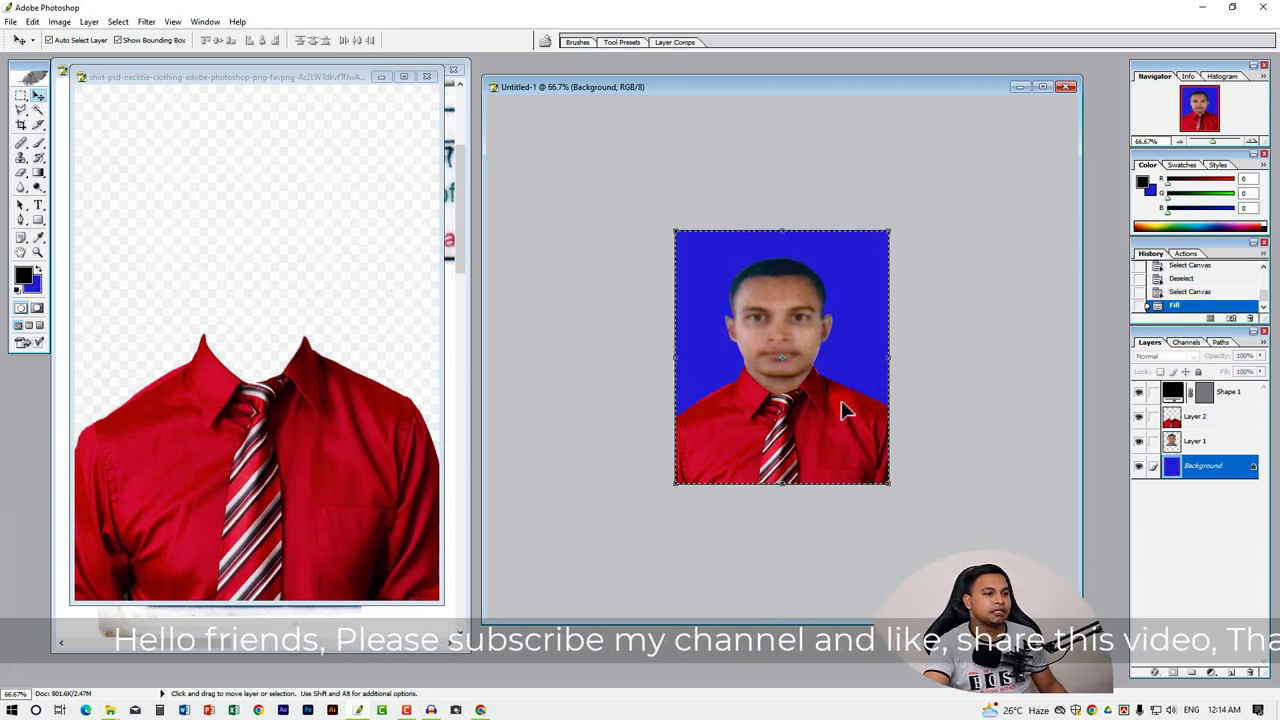
left_click(935, 397)
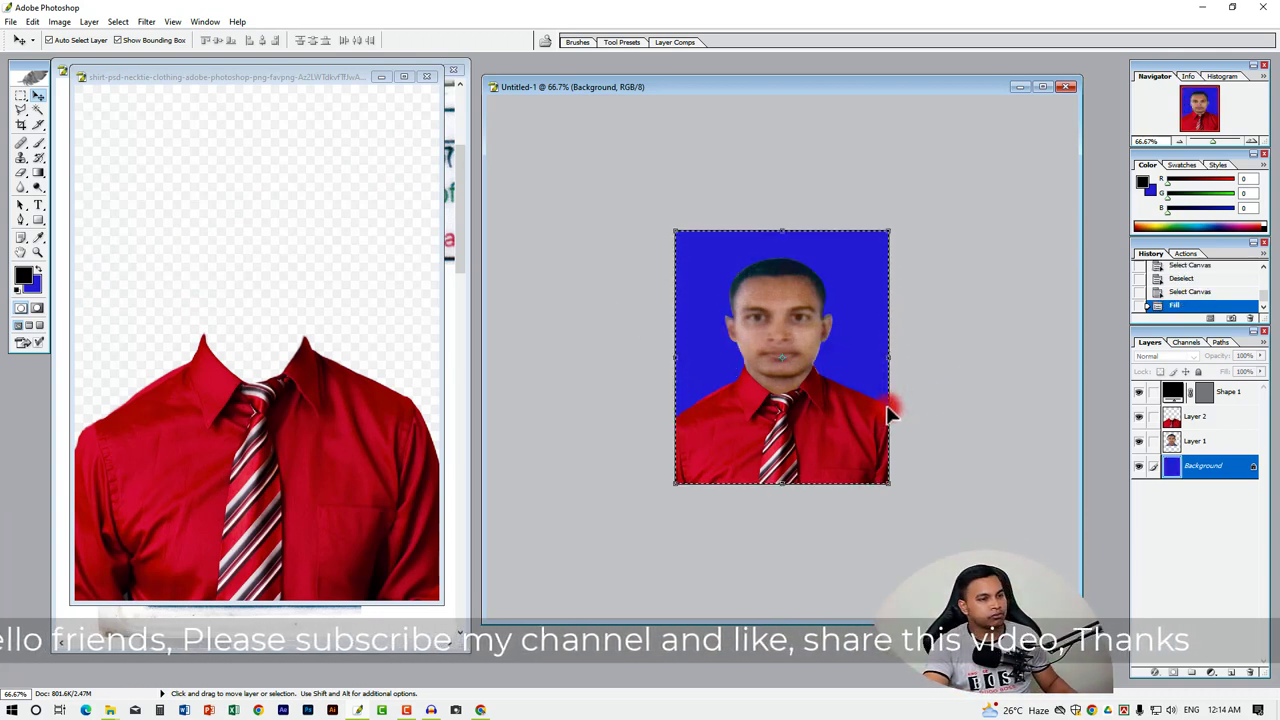
key("ctrl+d")
left_click(790, 325, "ctrl")
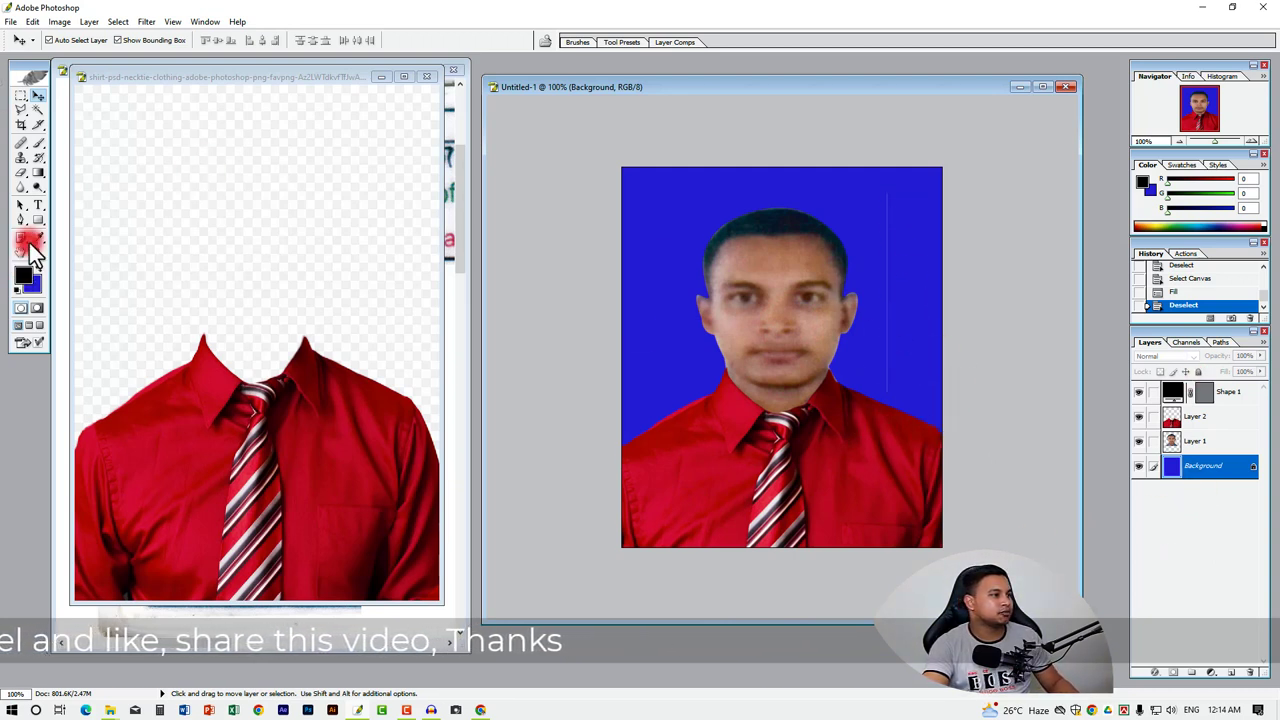
- Erase the faint vertical stray line on the shirt layer
left_click(20, 176)
left_click(884, 456)
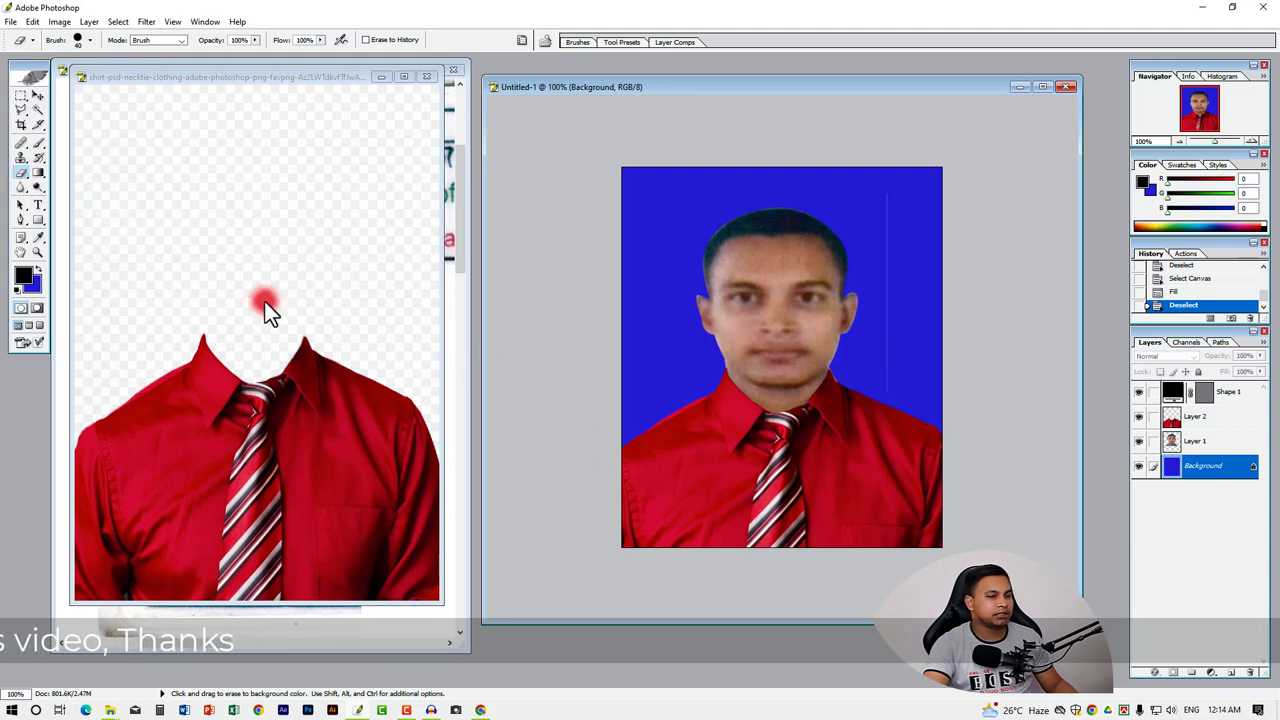
left_click(1201, 418)
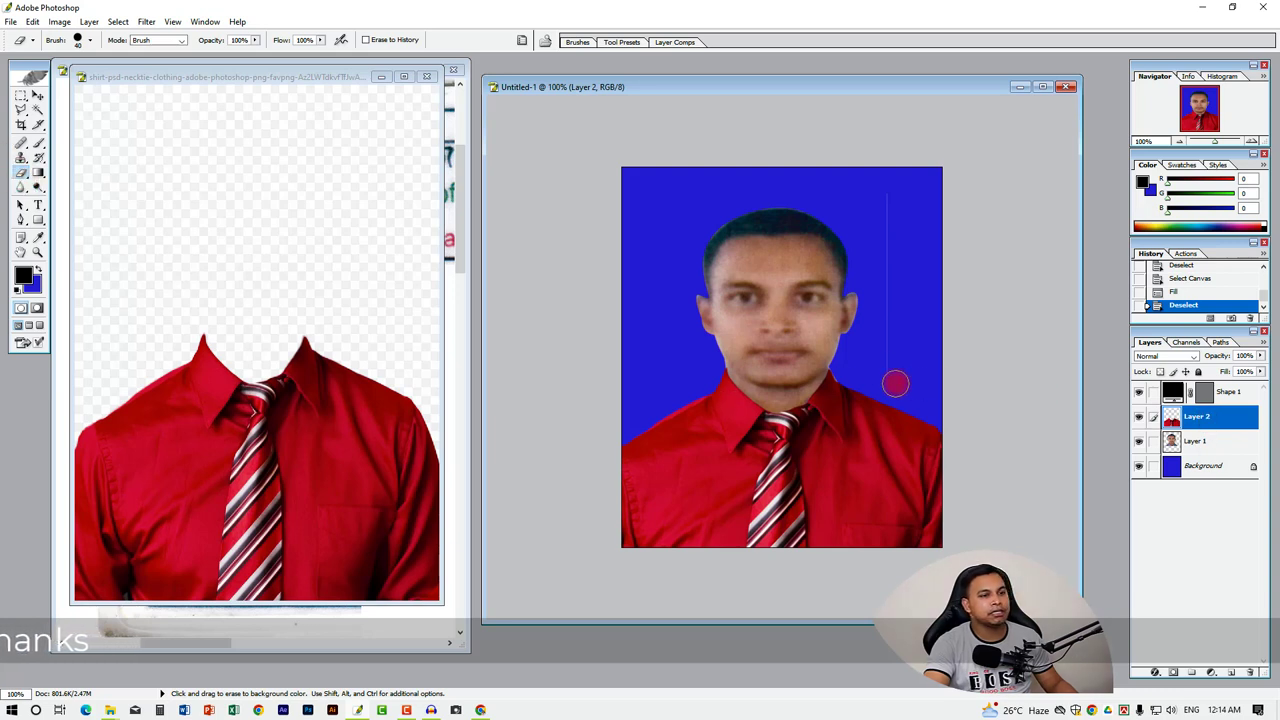
left_click_drag(893, 355, 884, 363)
left_click(886, 255)
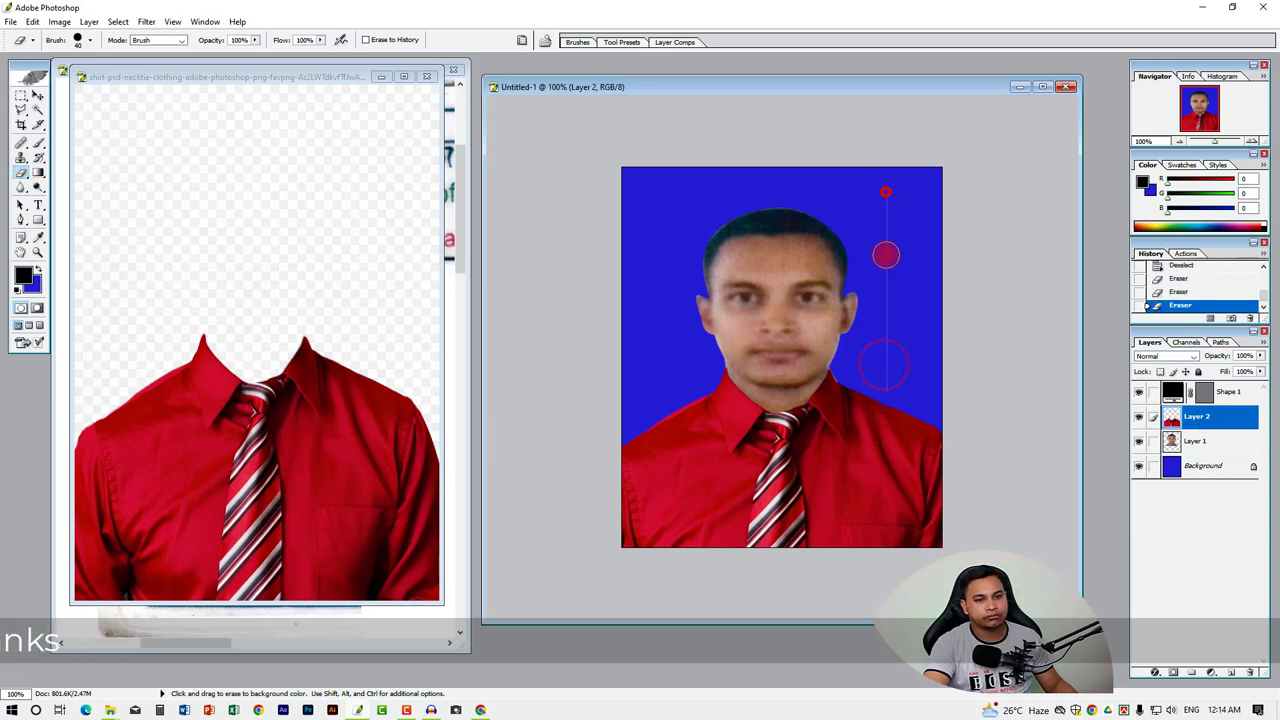
- Touch up Layer 1 with the Eraser, then merge all visible layers into one
left_click(1156, 443)
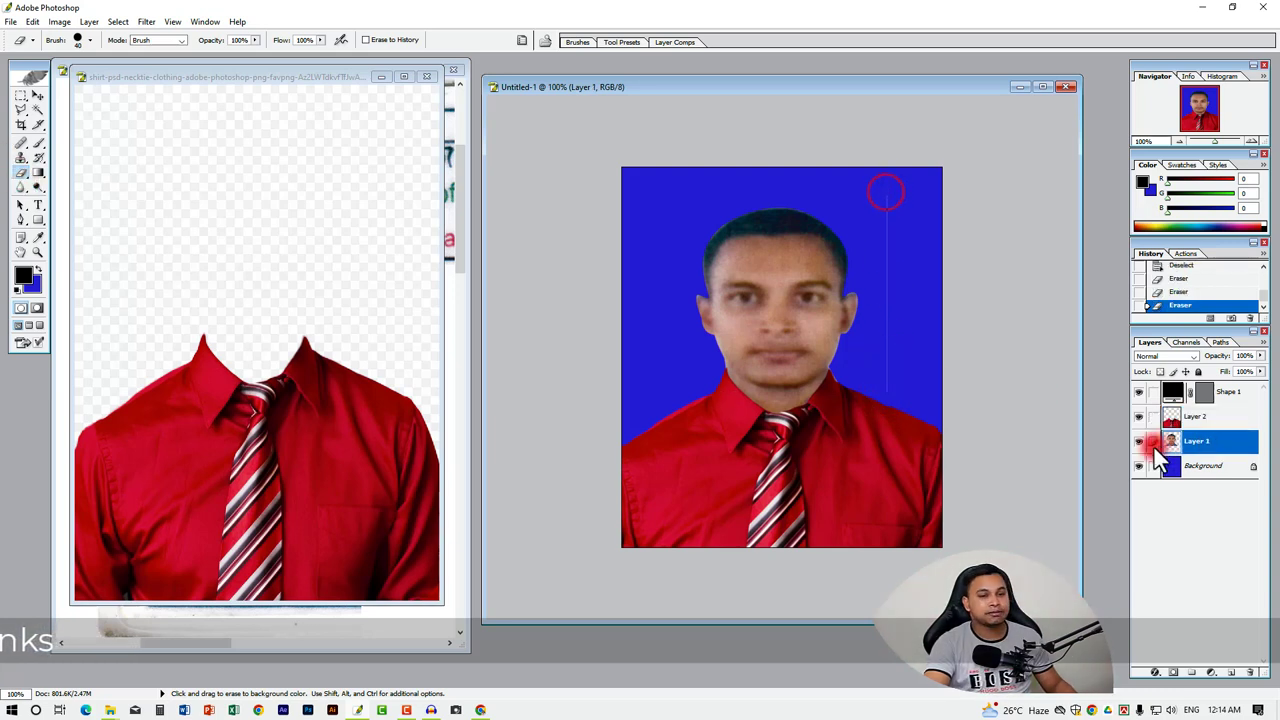
left_click(1208, 444)
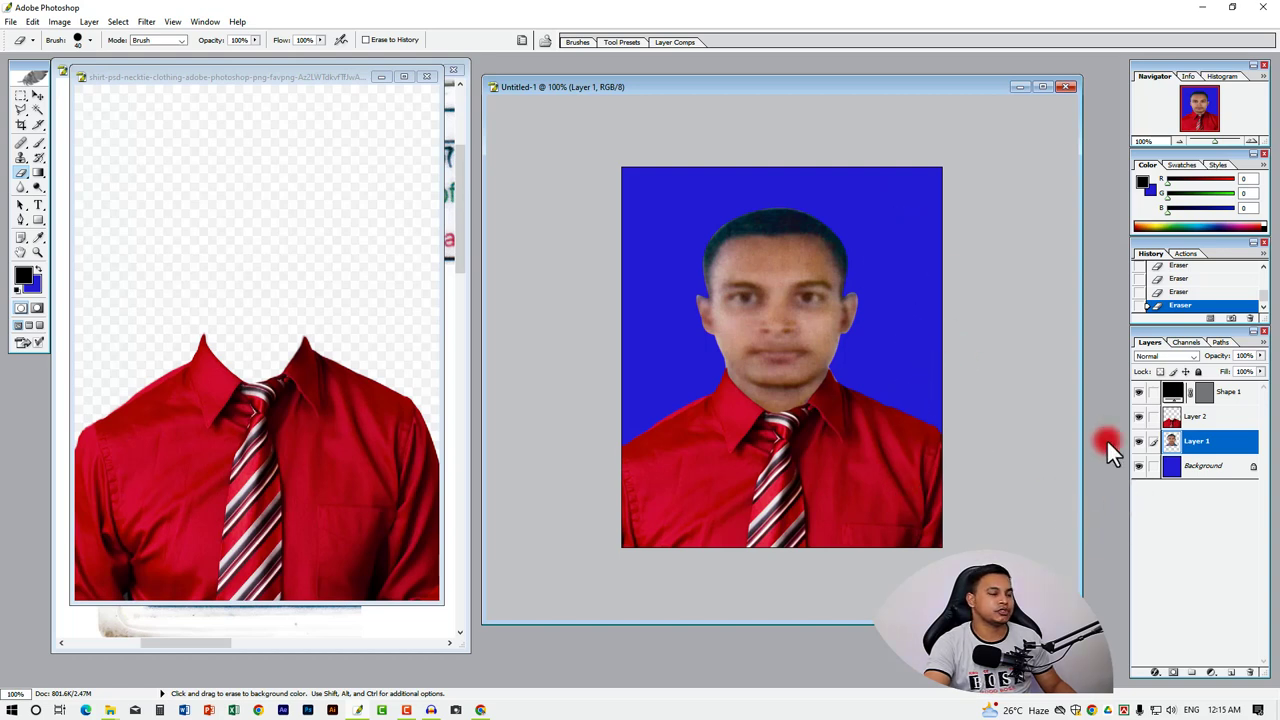
left_click(37, 95)
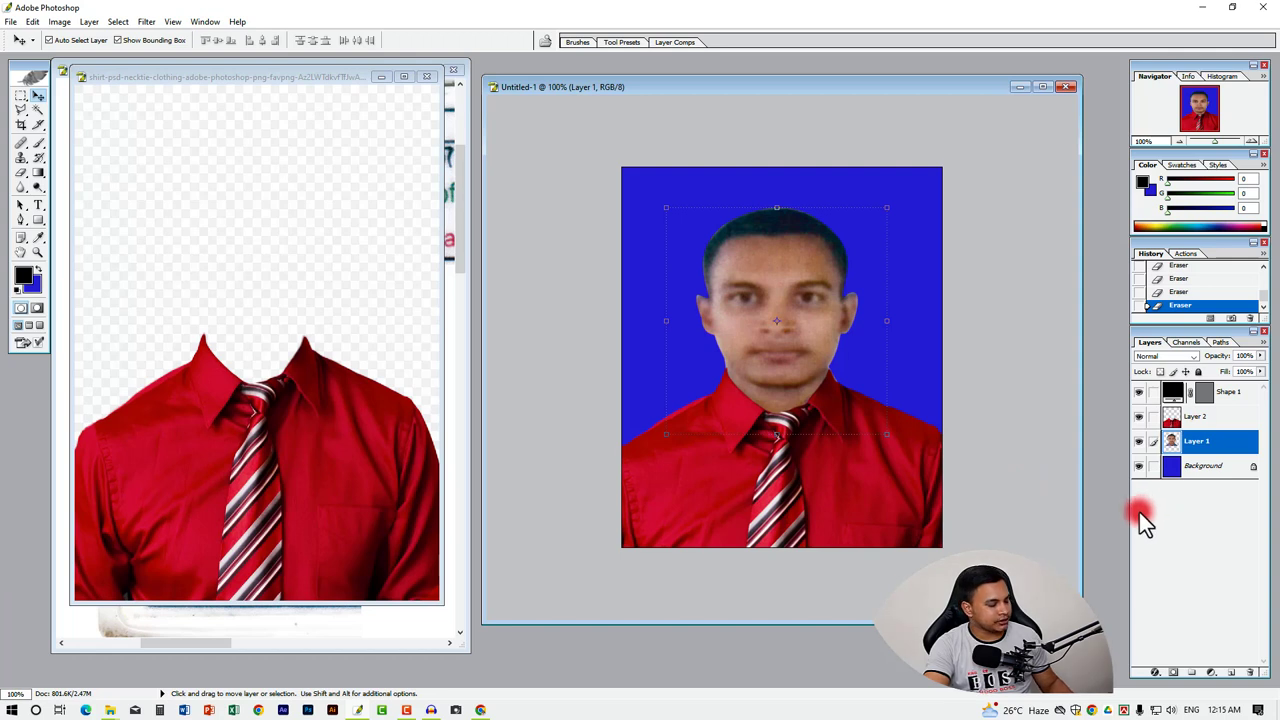
key("ctrl+shift+e")
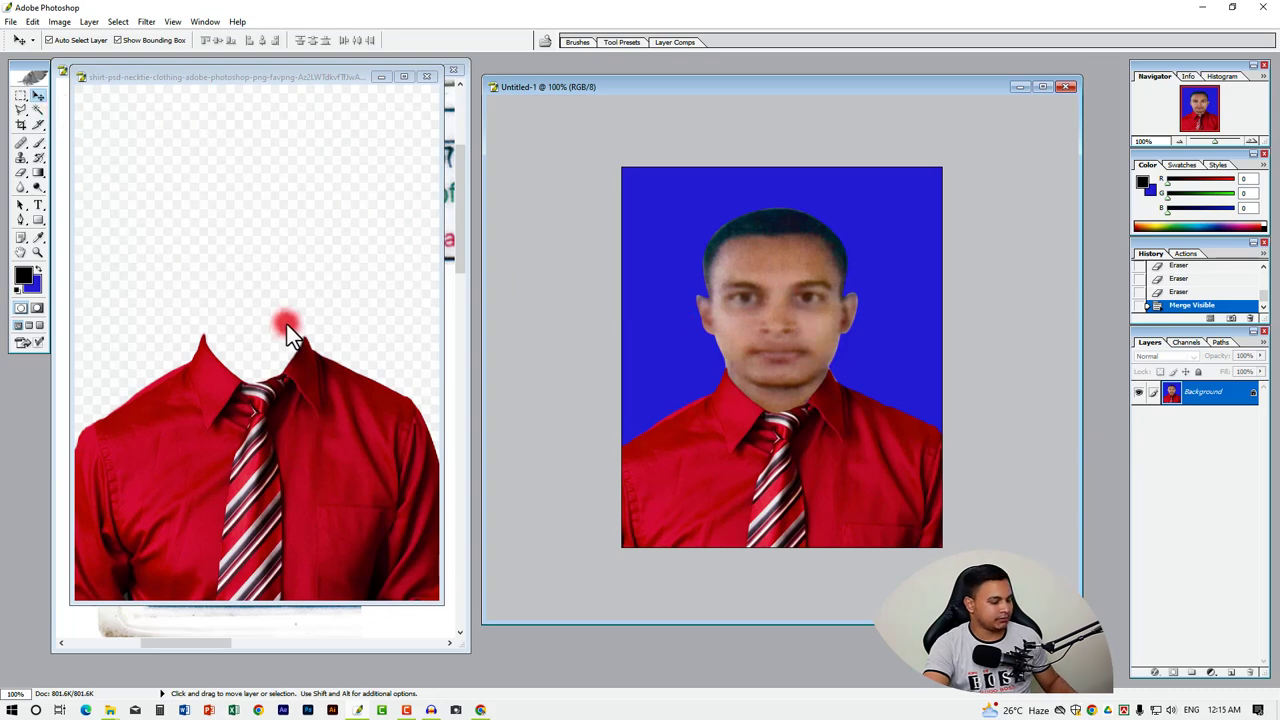
- Create a new blank document using the A4 page size preset
key("ctrl+n")
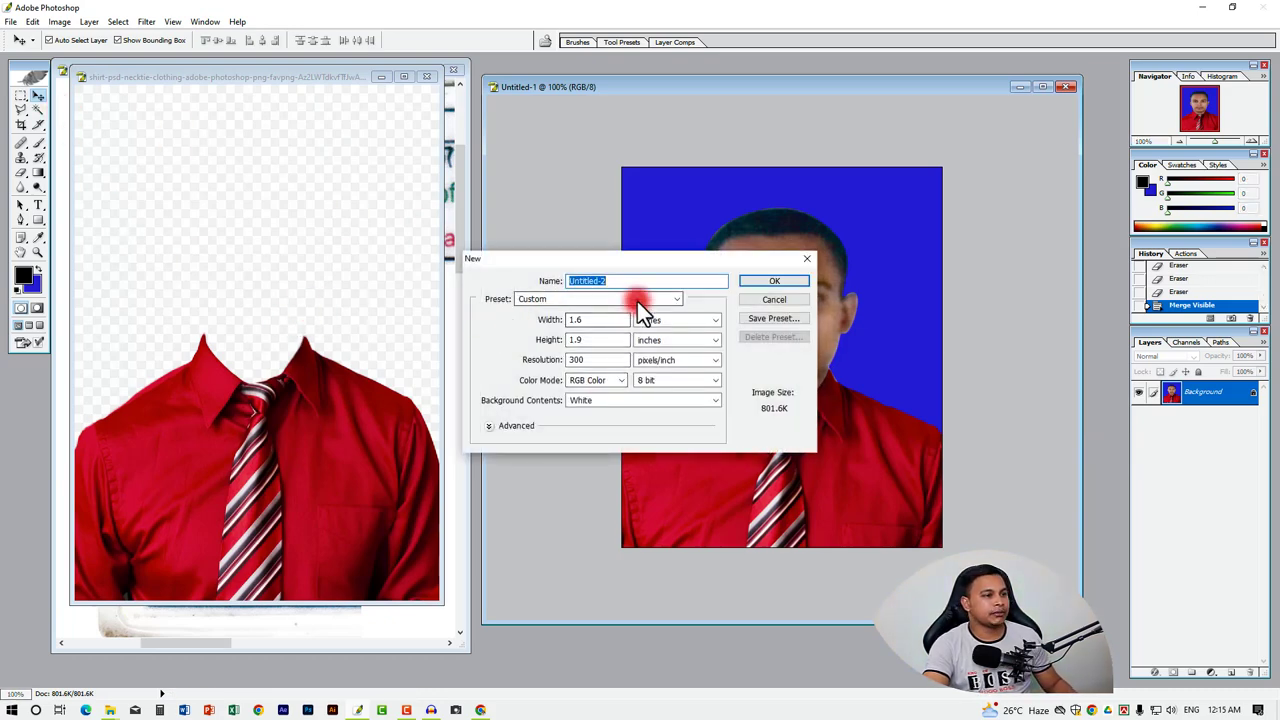
left_click(637, 300)
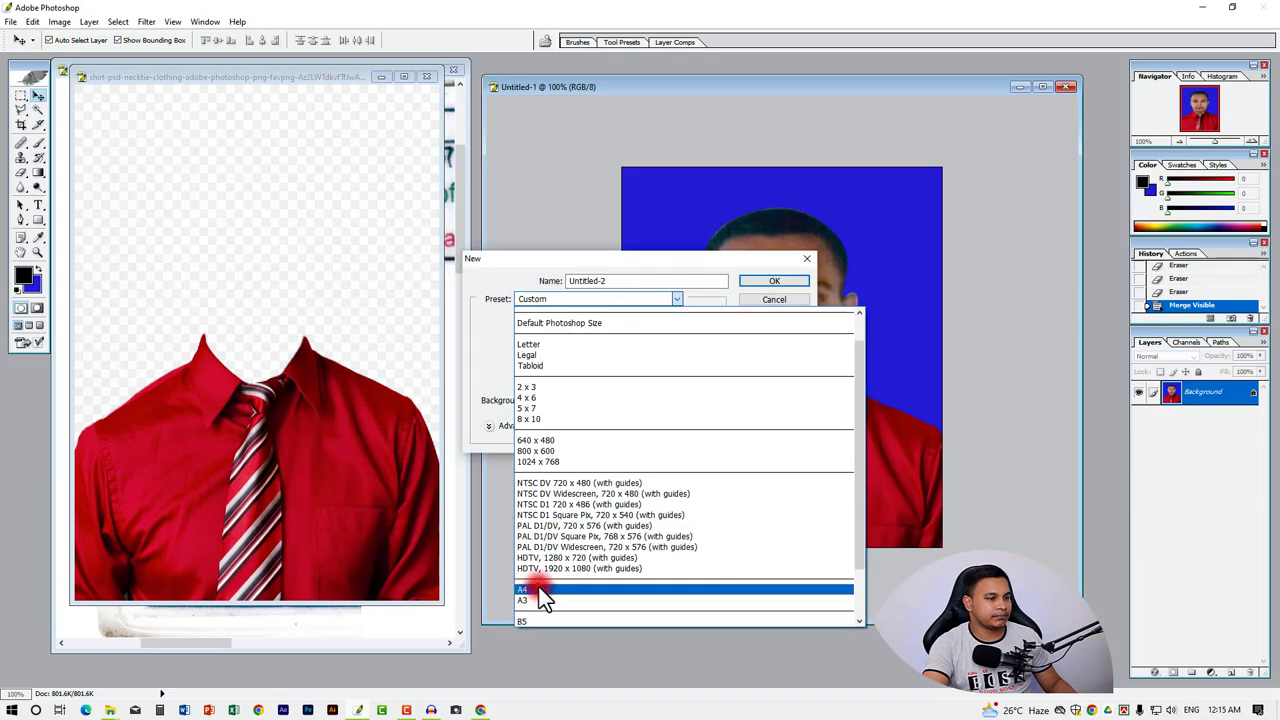
left_click(539, 590)
left_click(776, 281)
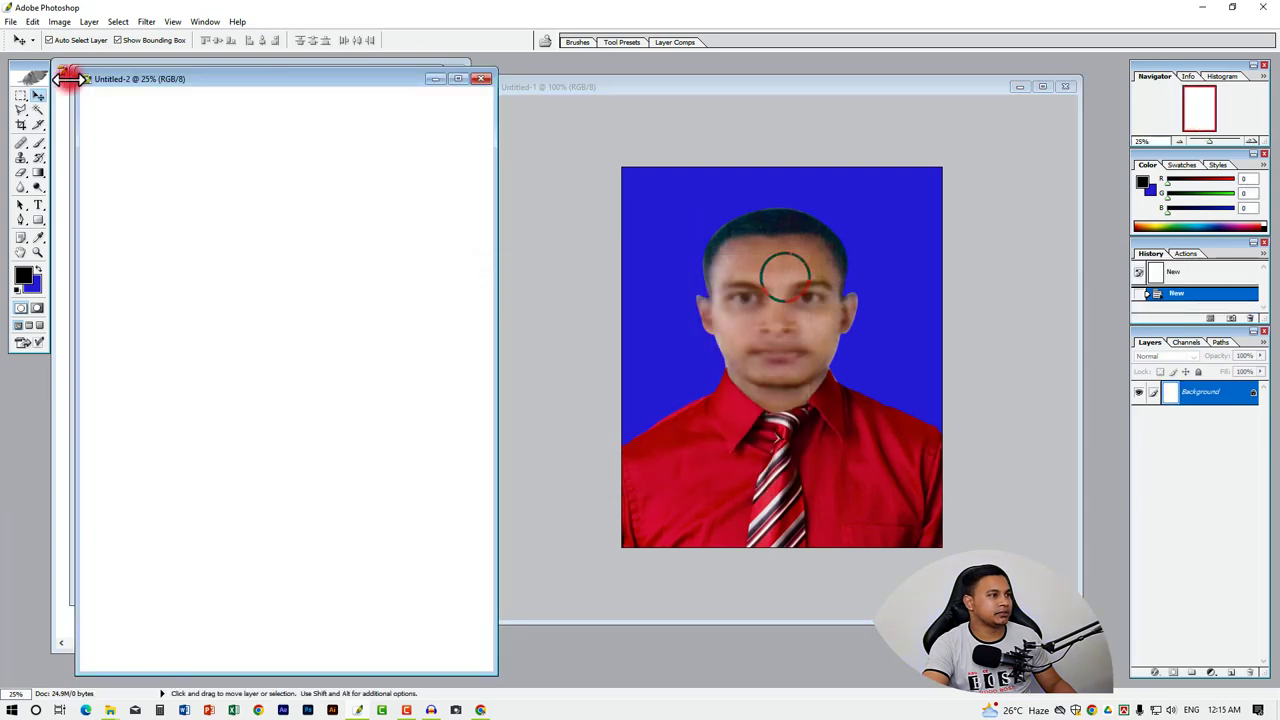
- Copy the passport photo onto the top-left of the A4 page
left_click(772, 337)
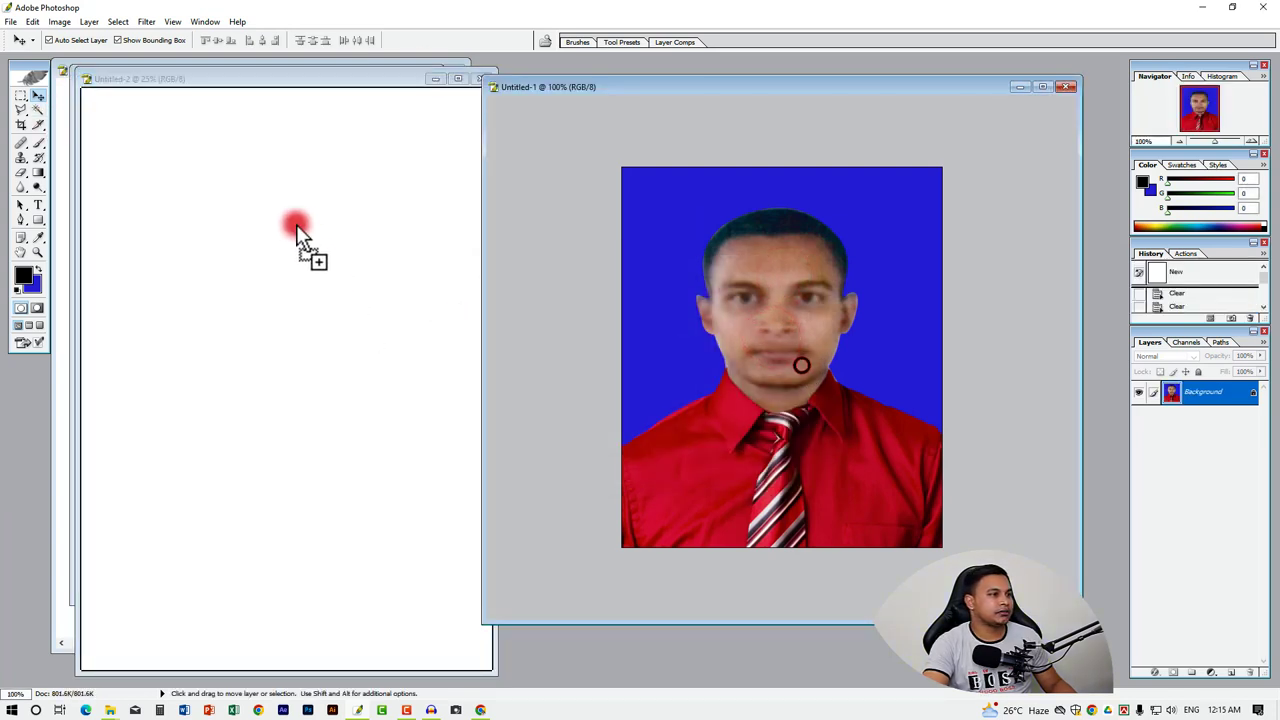
mouse_move(779, 351)
left_mouse_down()
mouse_move(156, 178)
mouse_move(408, 194)
left_mouse_up()
left_click(417, 317)
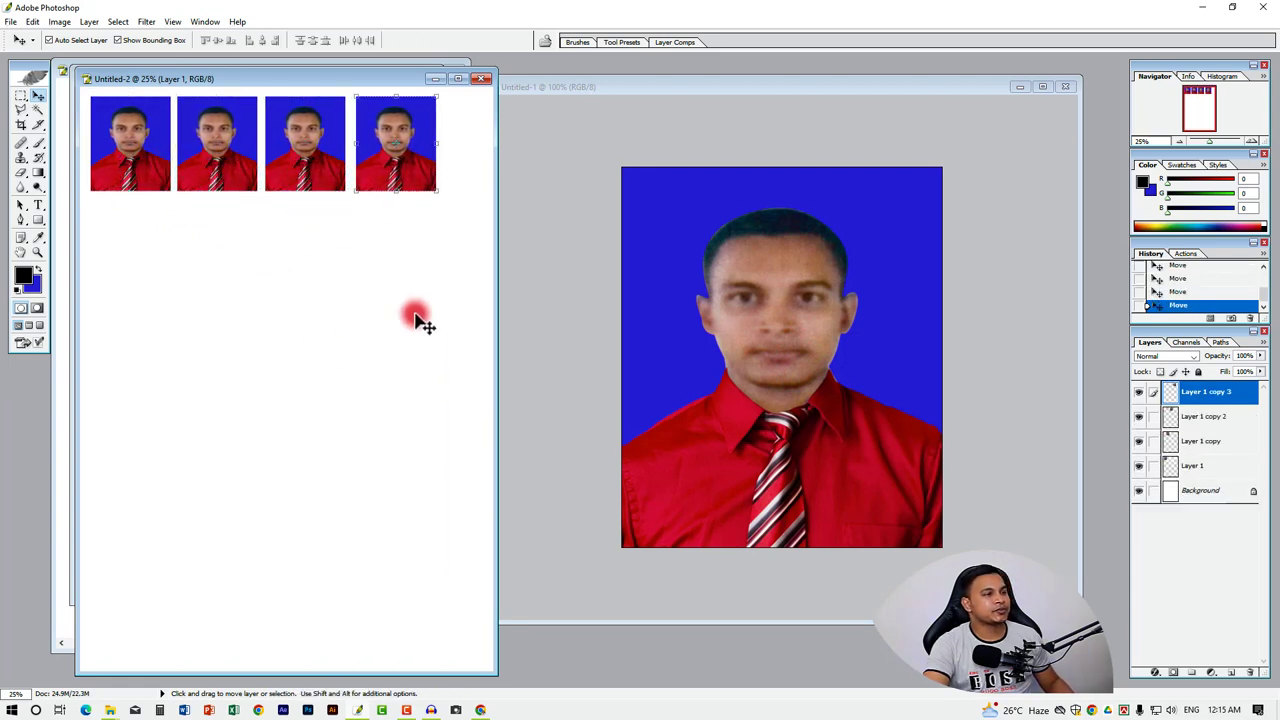